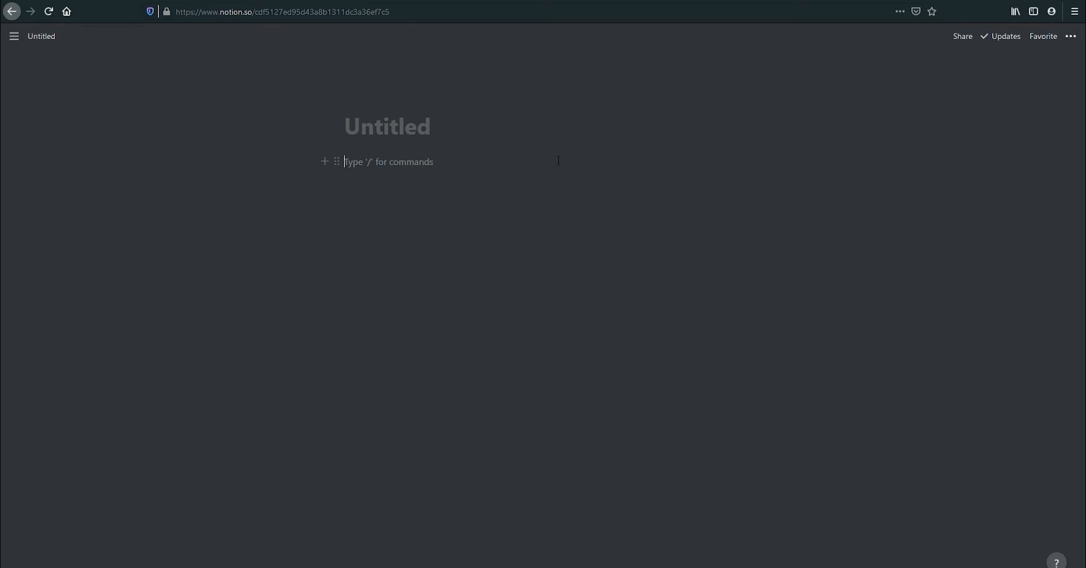
Title the blank page Workspace.
mouse_move(550, 145)
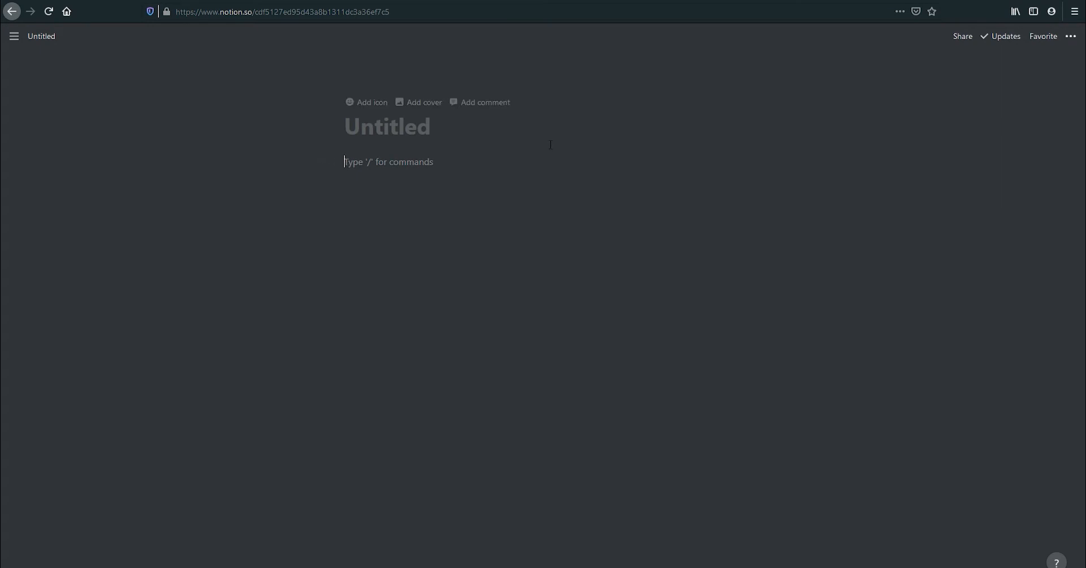
click(482, 121)
text(Work)
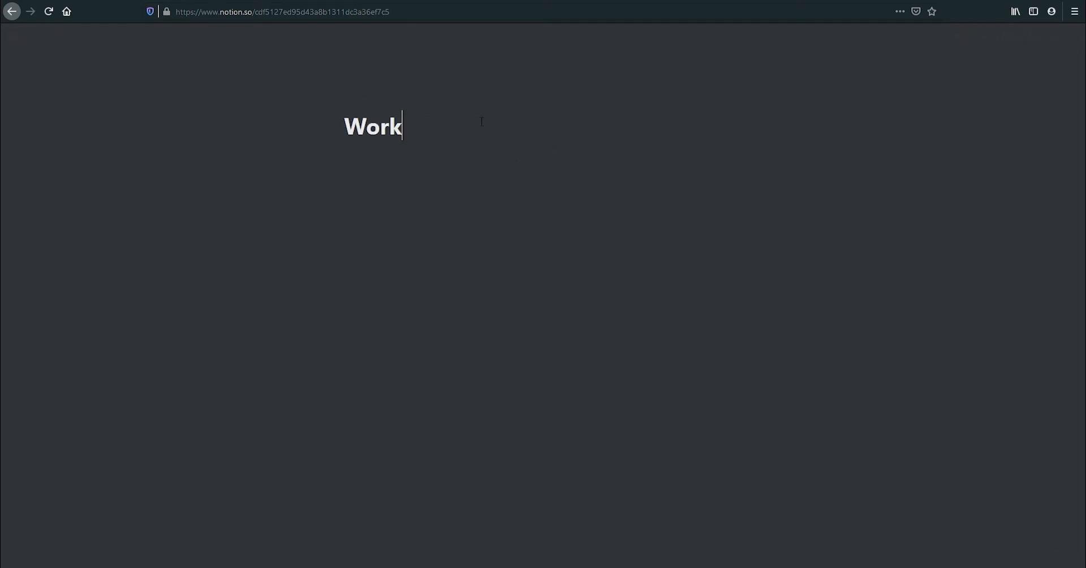
text(space)
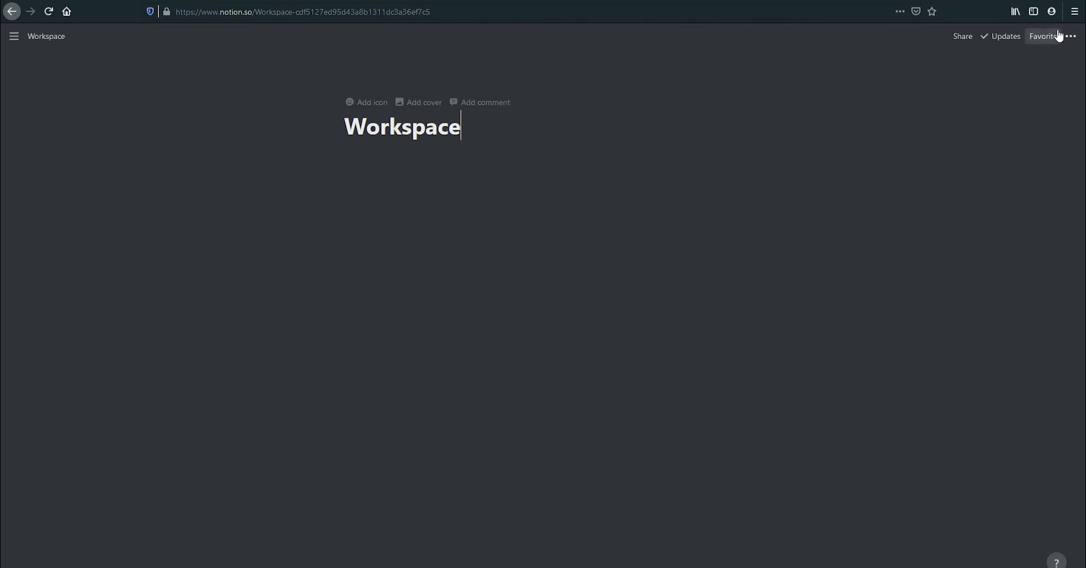
Switch the Workspace page to full-width layout.
click(1074, 37)
click(1067, 134)
click(254, 194)
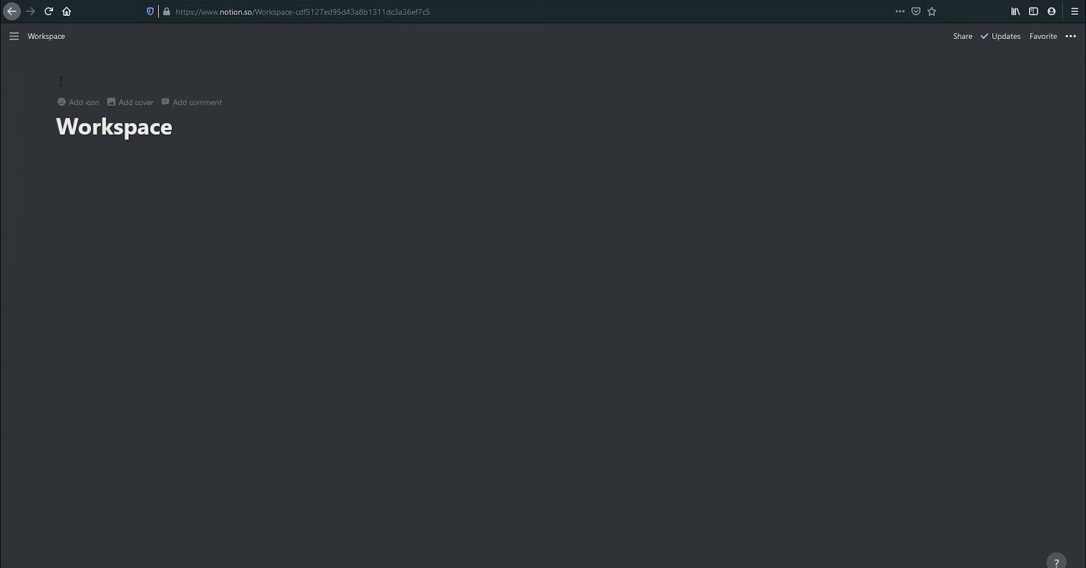
Give the Workspace page an hourglass emoji icon, found by filtering the emojis for "time".
click(80, 103)
click(80, 136)
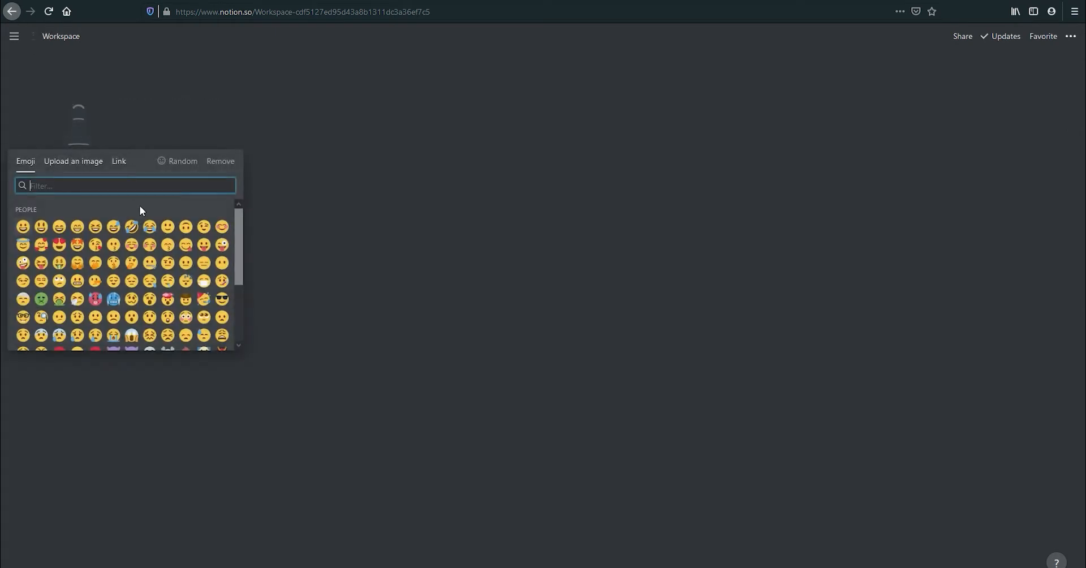
text(time)
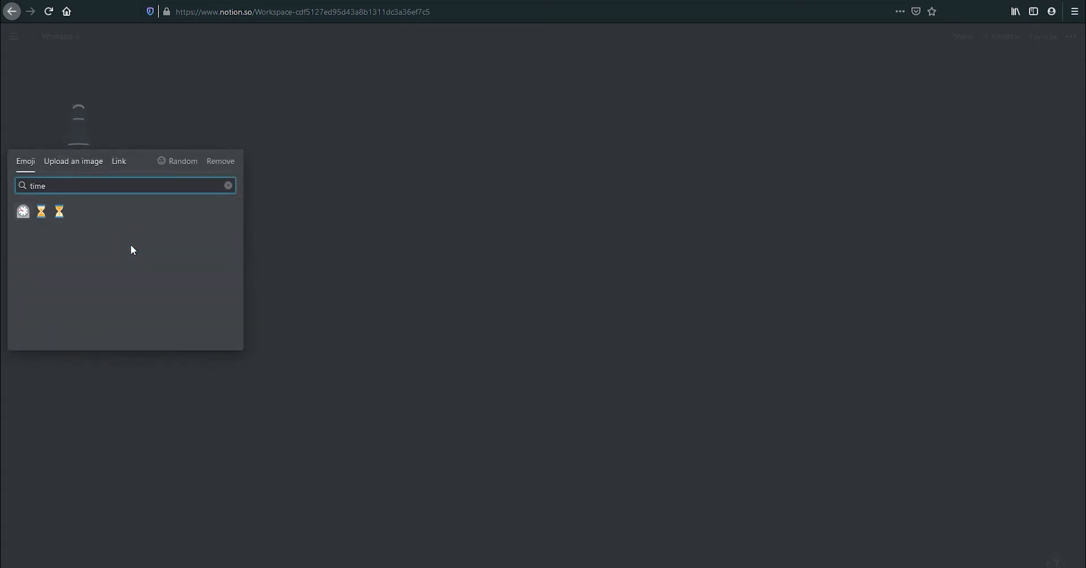
click(59, 213)
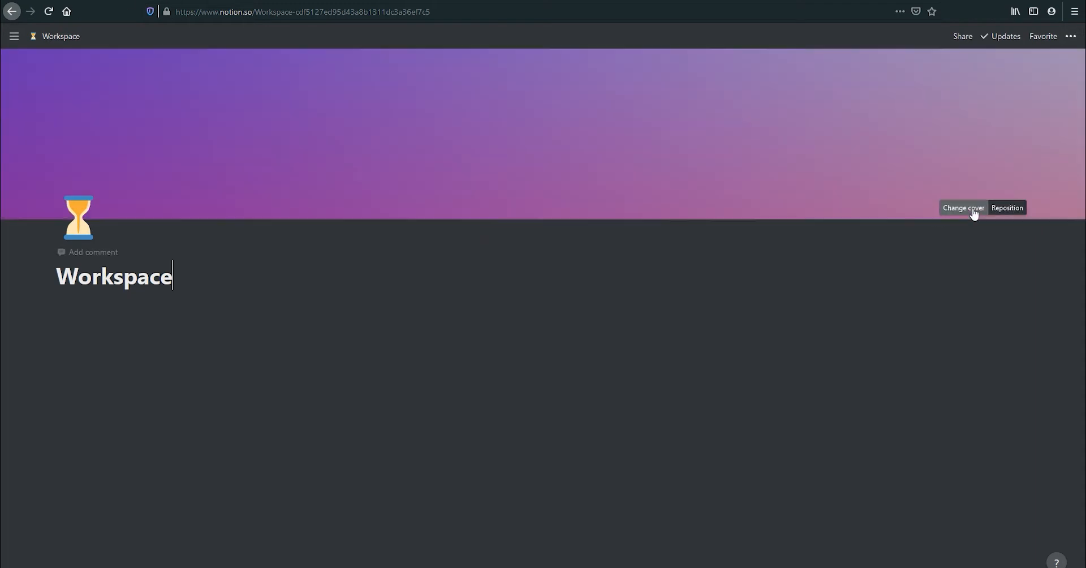
Replace the page cover with an Unsplash photo of milk being poured into a latte, found by searching for "coffee".
click(974, 209)
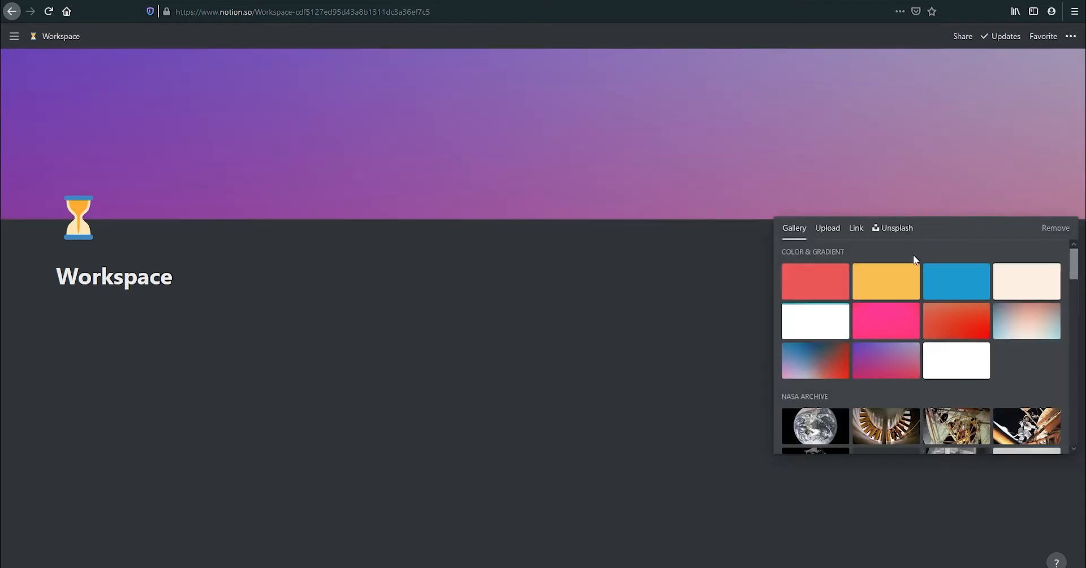
click(885, 229)
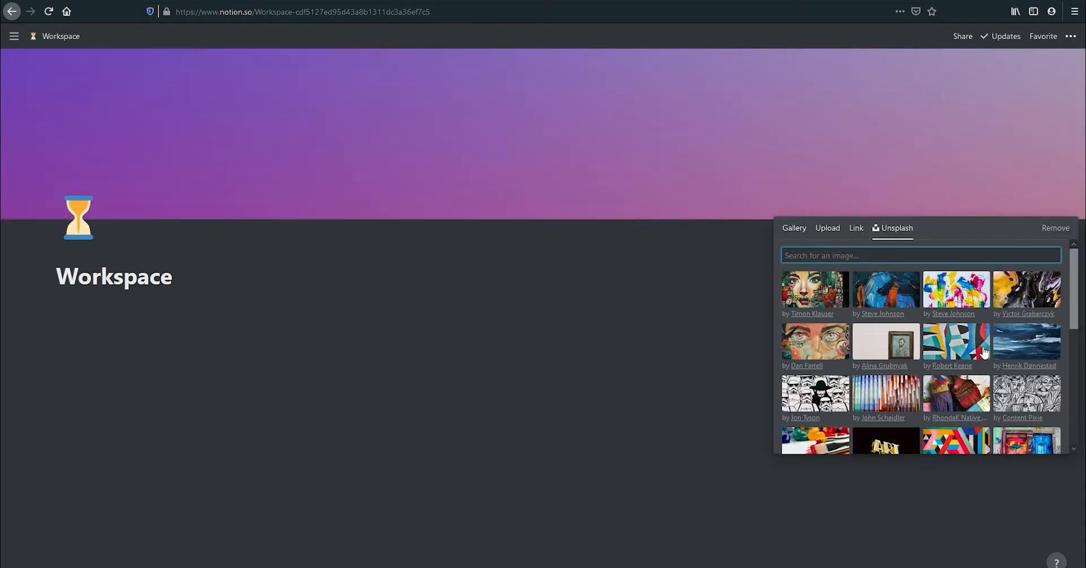
scroll(1027, 370, down, 3)
scroll(1051, 402, down, 2)
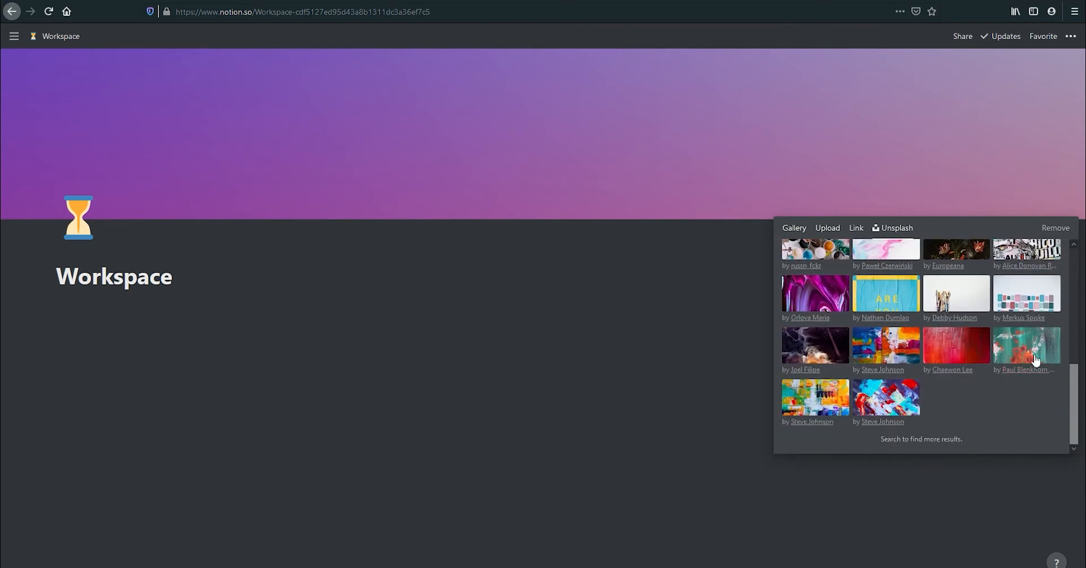
scroll(1045, 373, up, 5)
text(coffee)
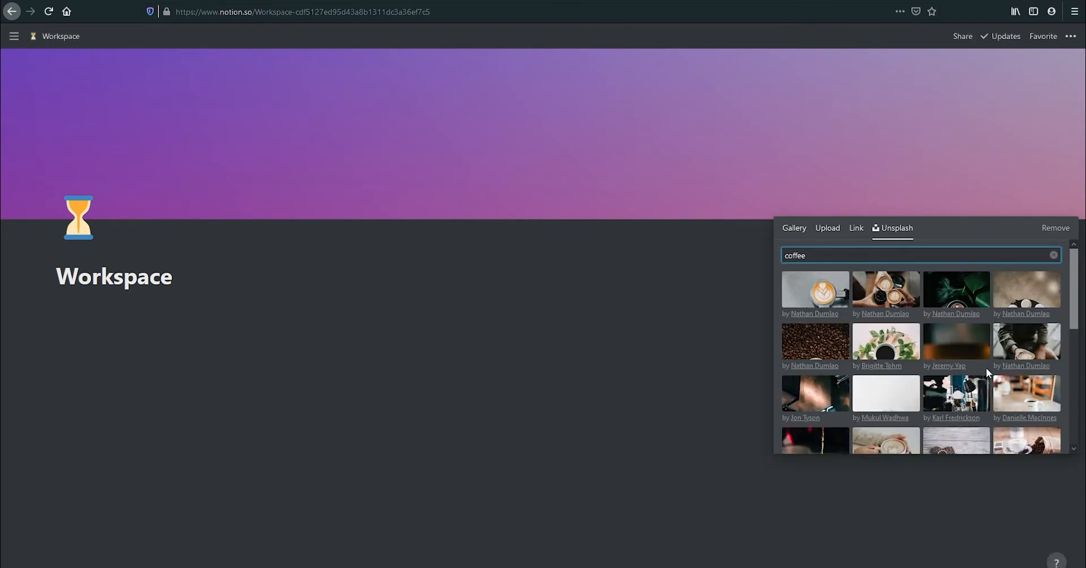
scroll(1018, 378, down, 3)
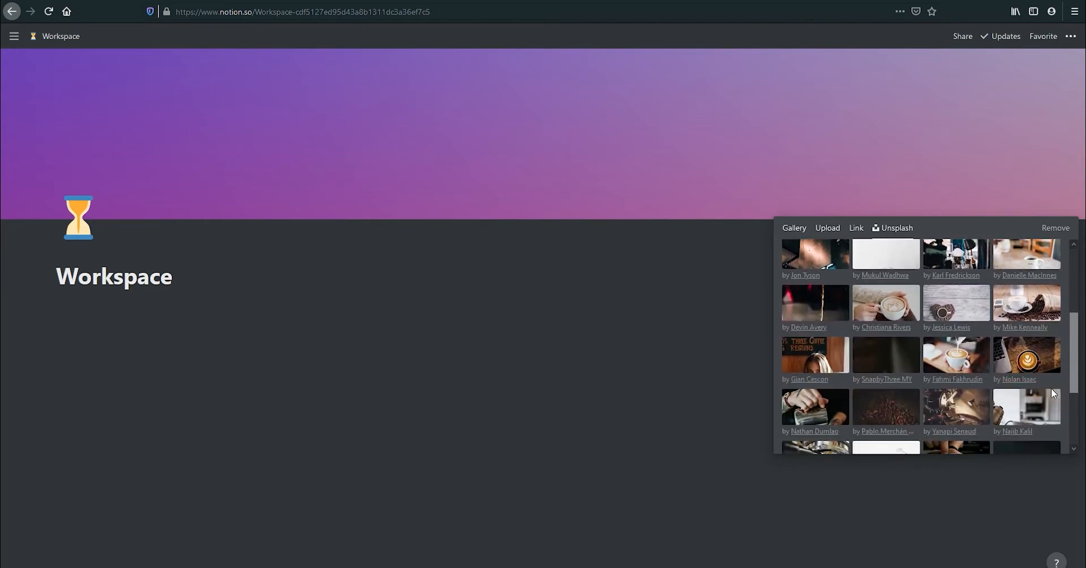
scroll(1053, 392, down, 3)
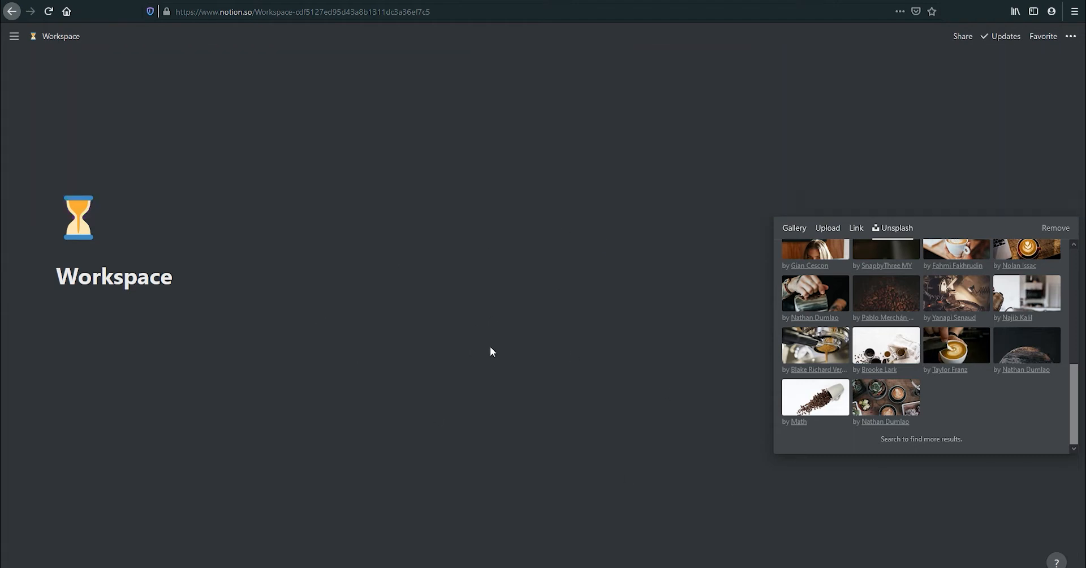
click(490, 350)
Add a Heading 2 block reading Daily below the Workspace title.
click(263, 397)
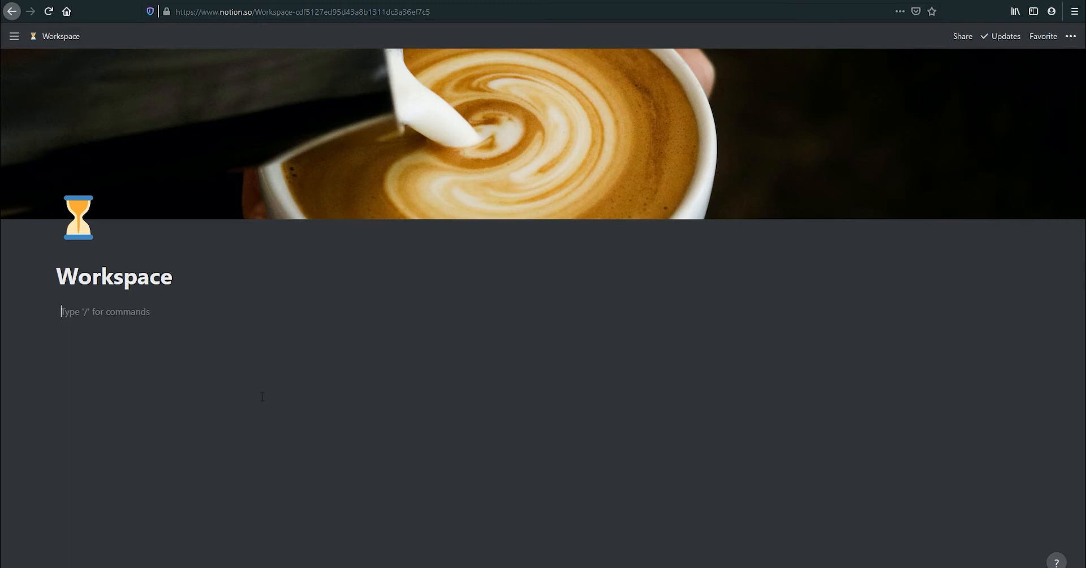
text(/jead)
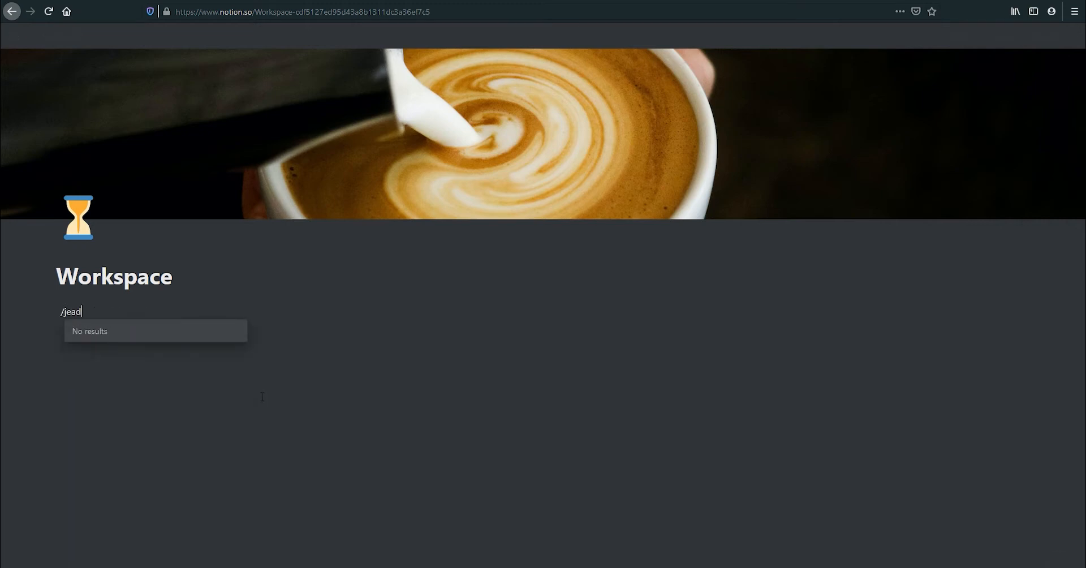
key(BackSpace)
key(BackSpace)
key(BackSpace)
text(head)
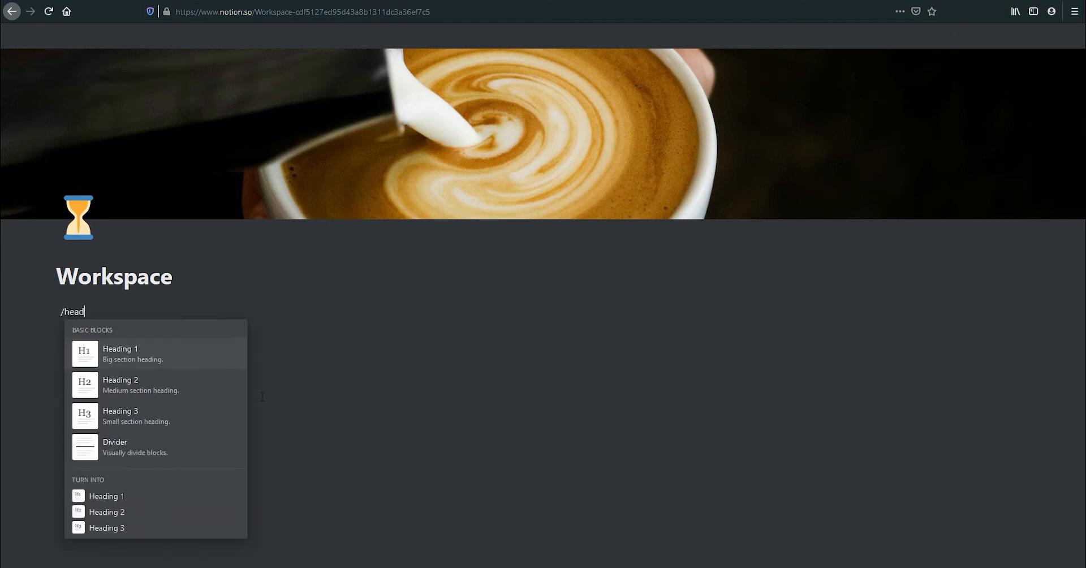
text(2)
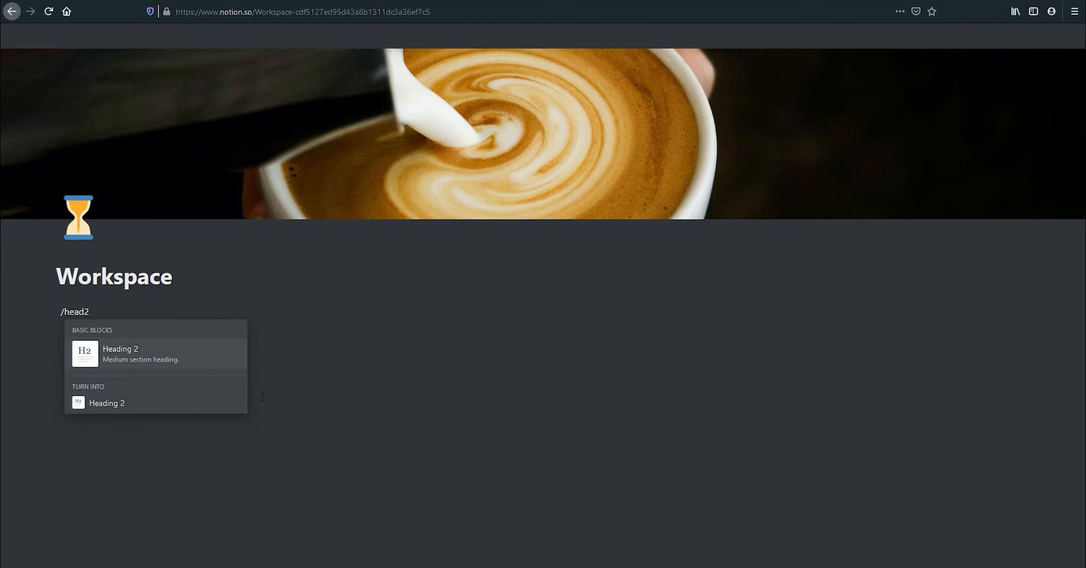
key(Return)
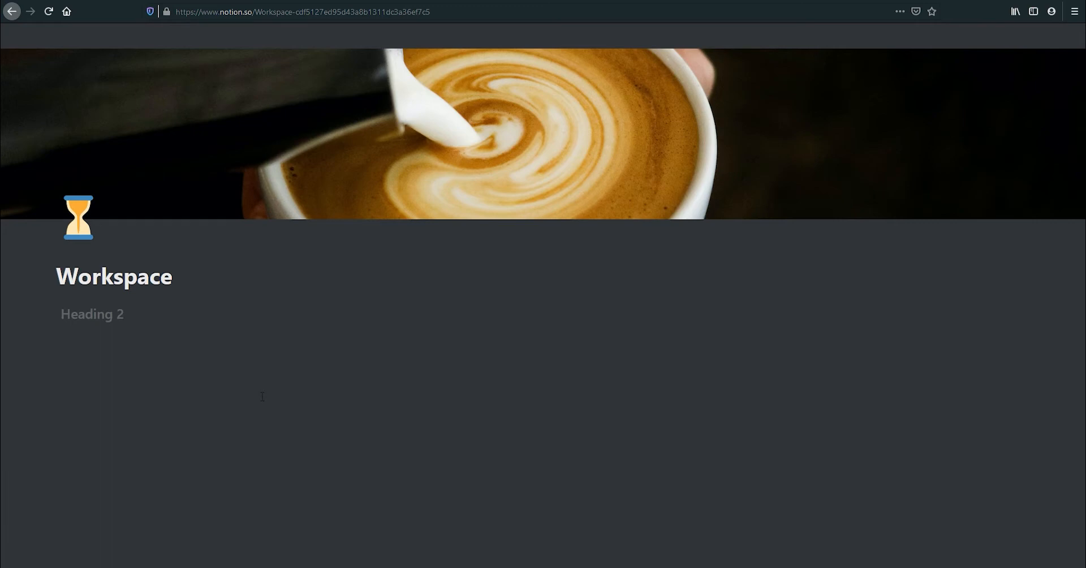
text(Daily)
key(Return)
Add two more Heading 2 blocks below Daily, reading School and Personal.
text(/head2)
key(Return)
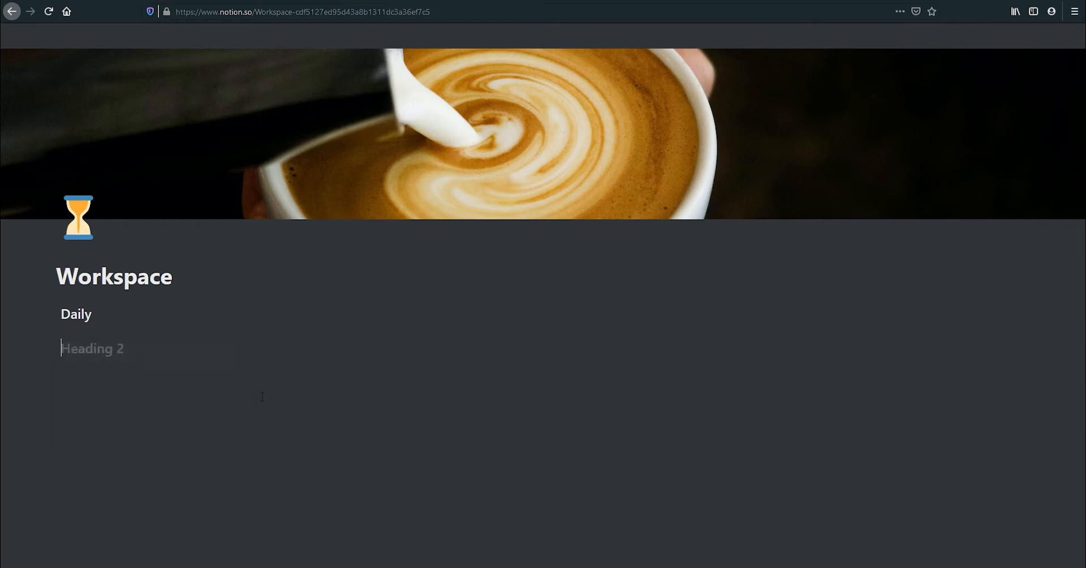
text(School)
key(Return)
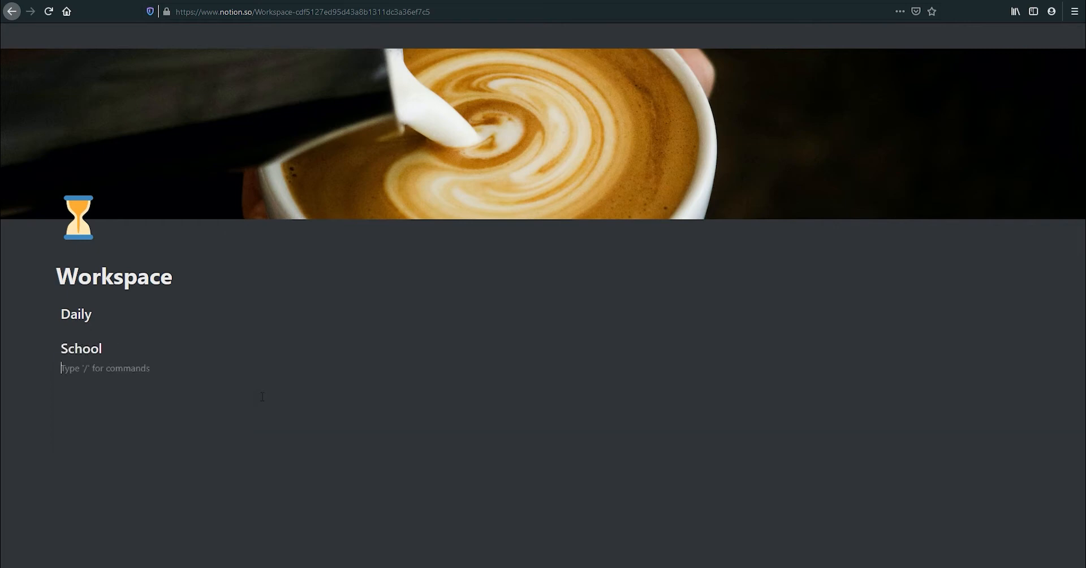
text(/head2)
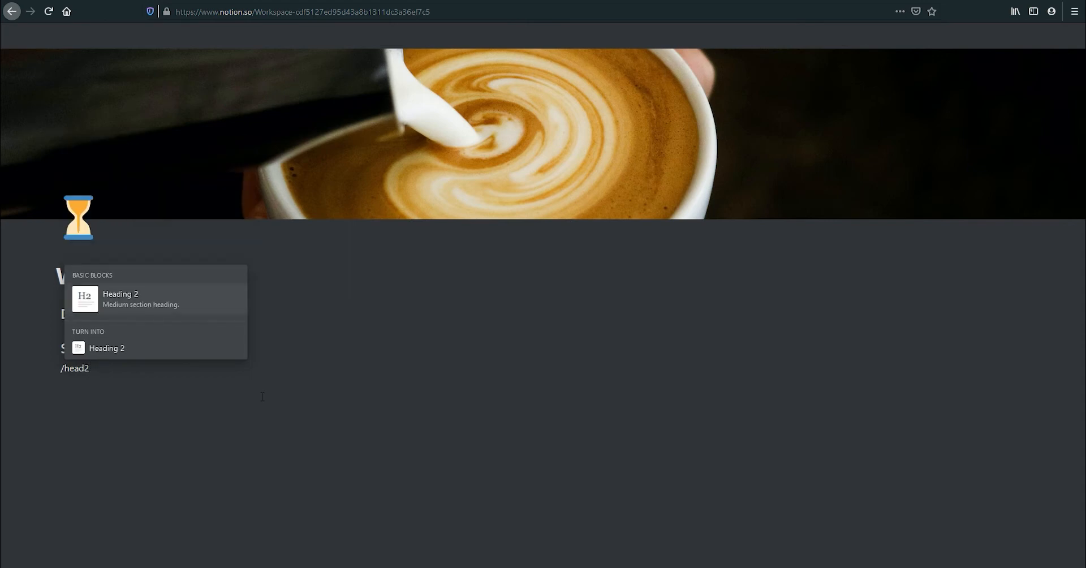
key(Return)
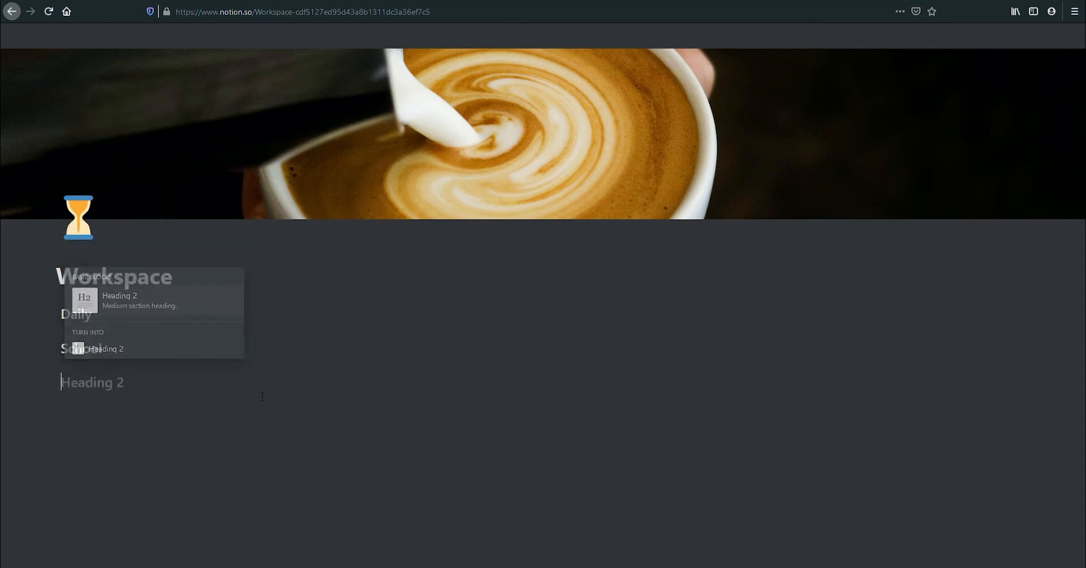
text(Personal)
key(Return)
Add a Heading 2 block reading Long Term below the Personal heading.
text(/head2)
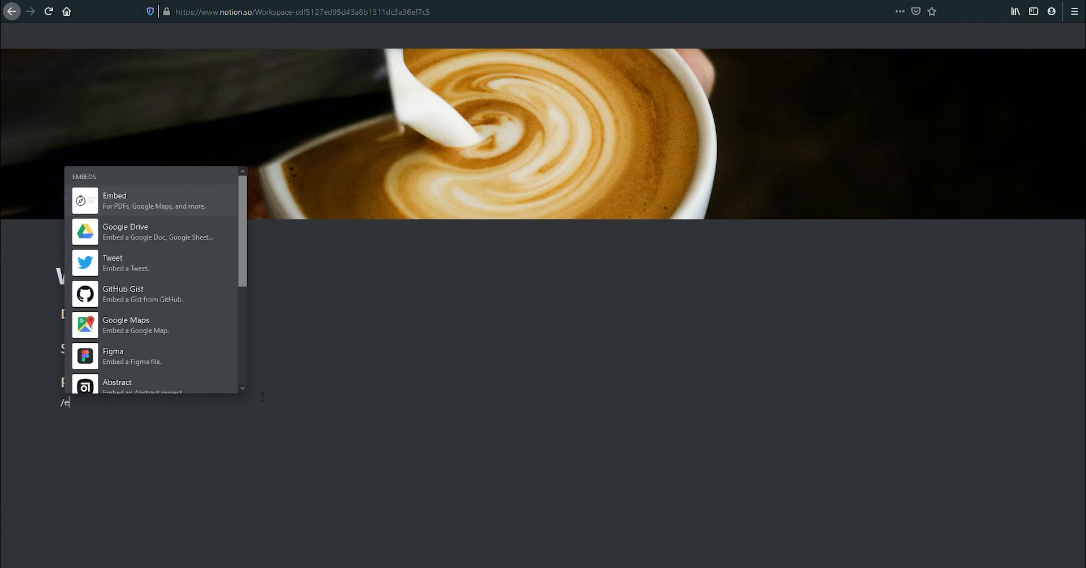
key(Return)
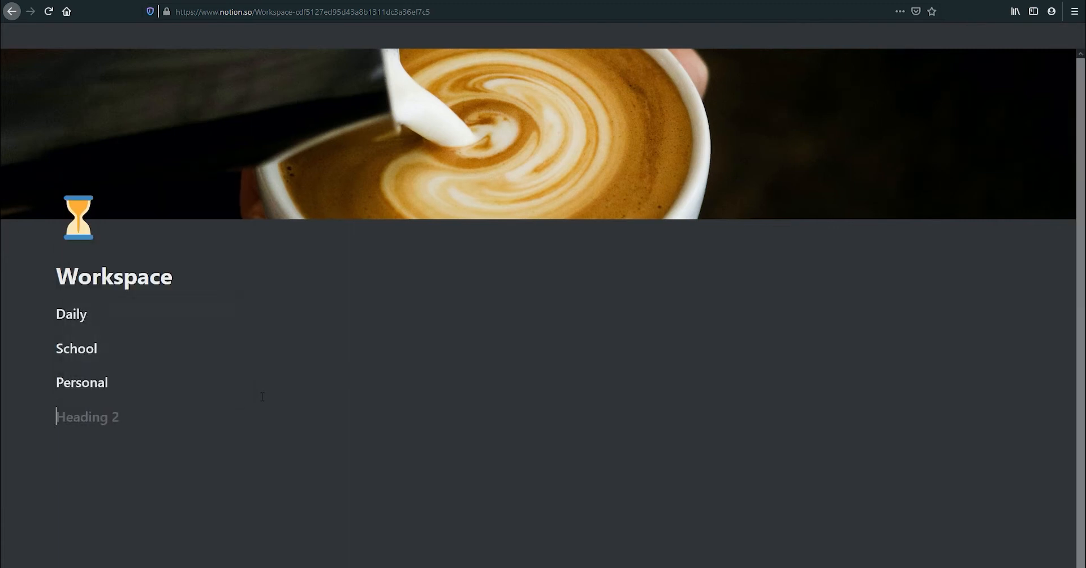
text(Long Term)
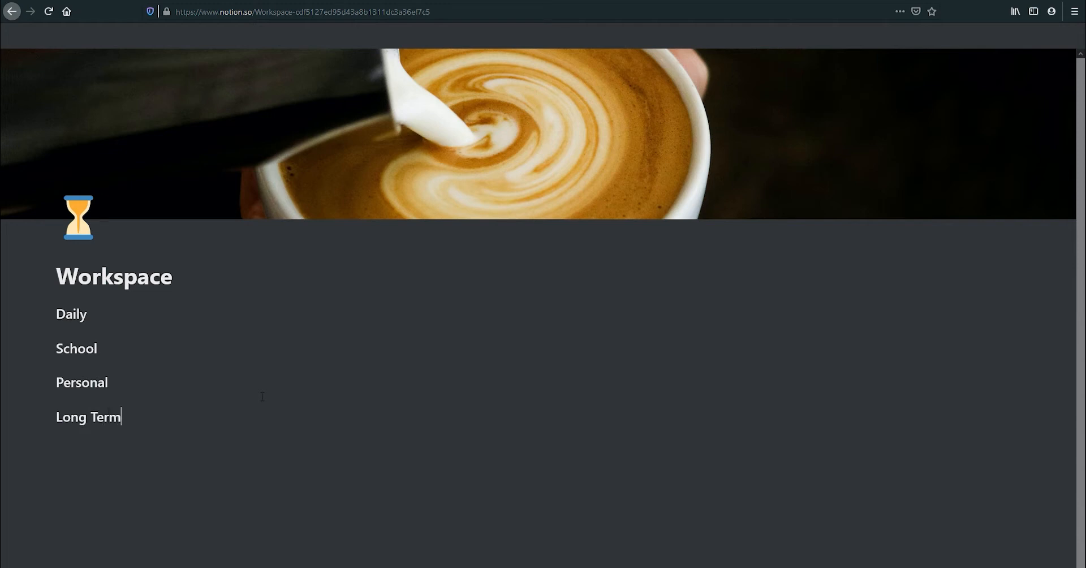
Insert a divider directly under the Daily heading.
click(159, 321)
key(Return)
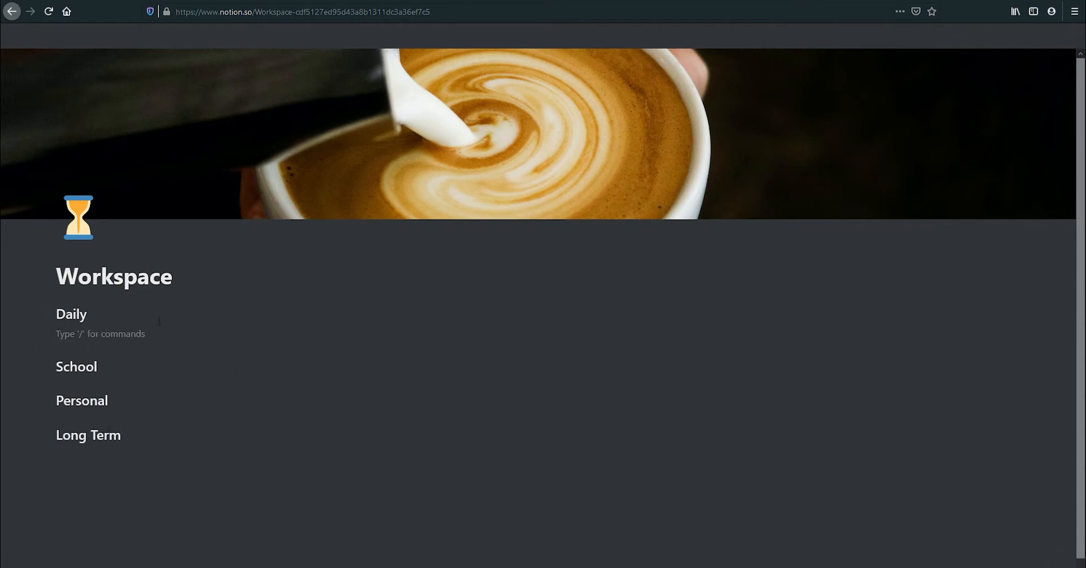
text(/div)
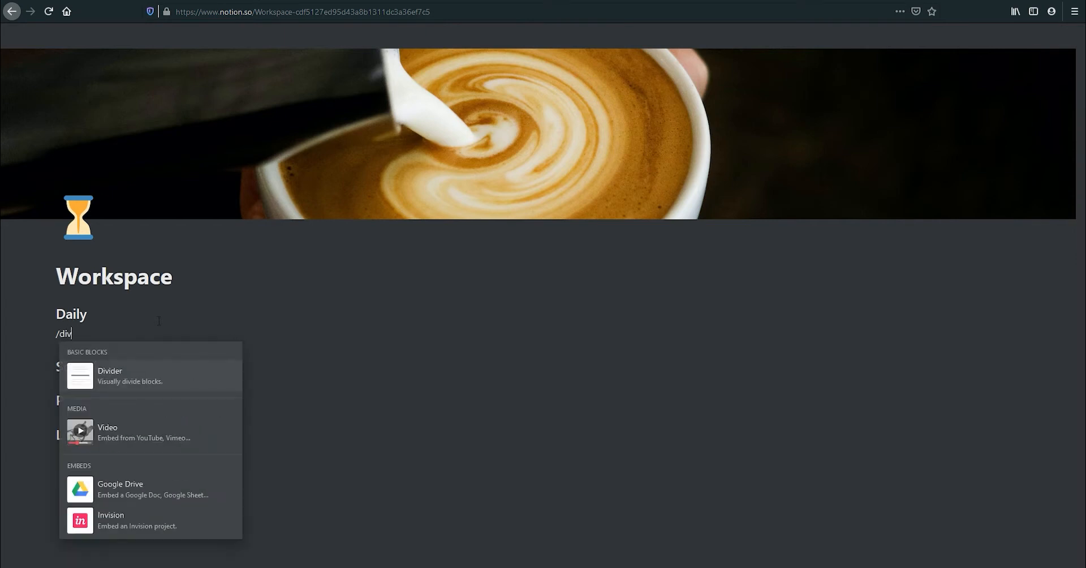
key(Return)
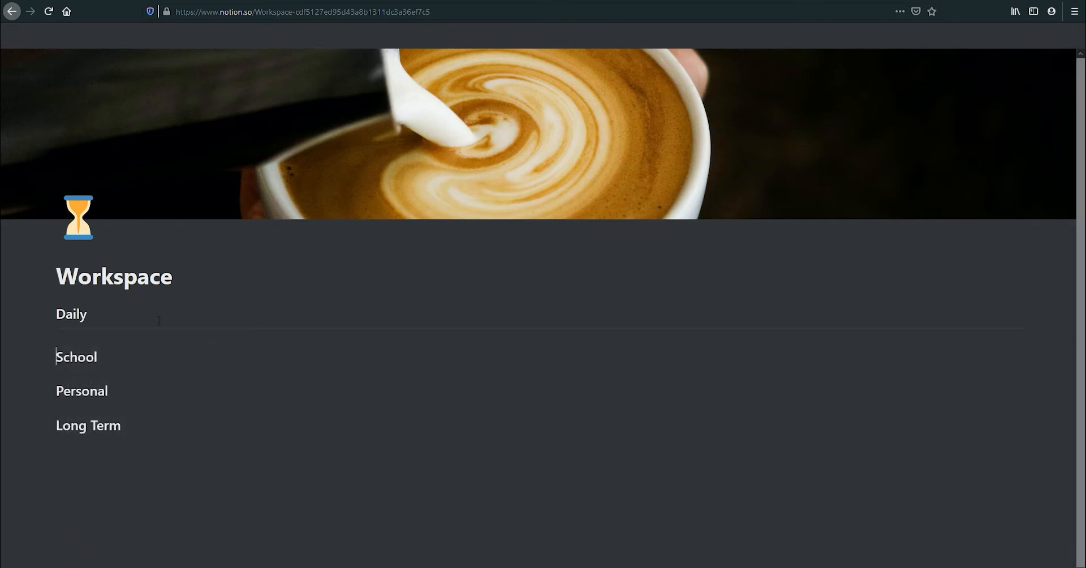
Insert a new sub-page on its own line between the Daily divider and the School heading.
key(Return)
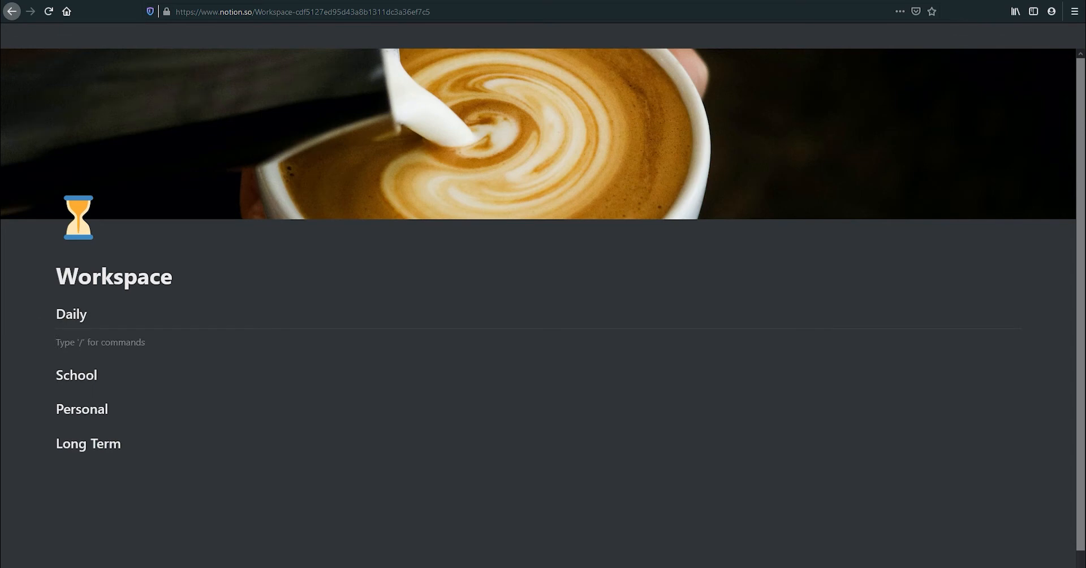
text(/wee)
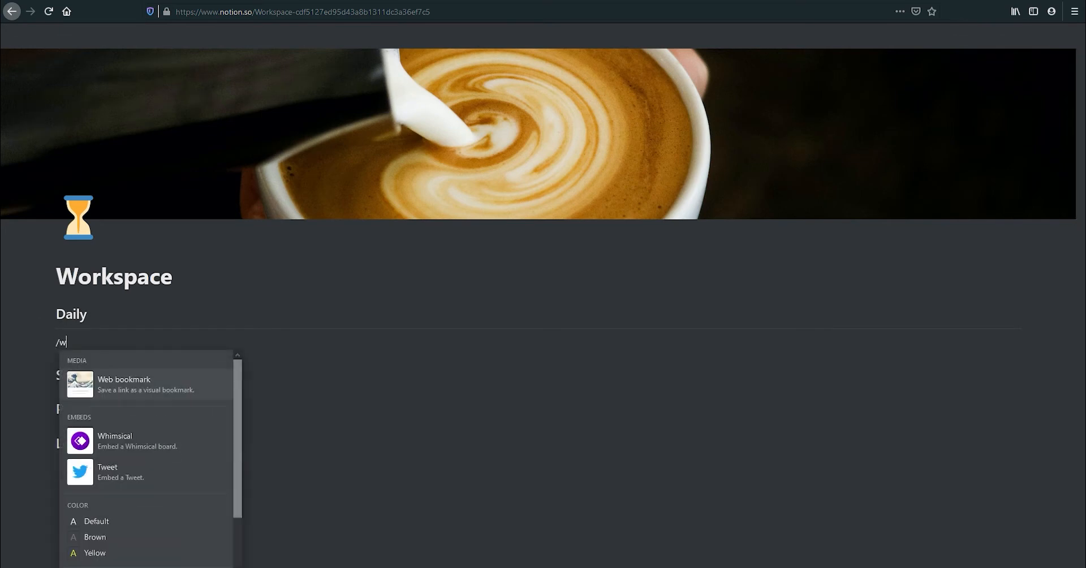
key(BackSpace)
key(BackSpace)
key(BackSpace)
text(page)
key(Return)
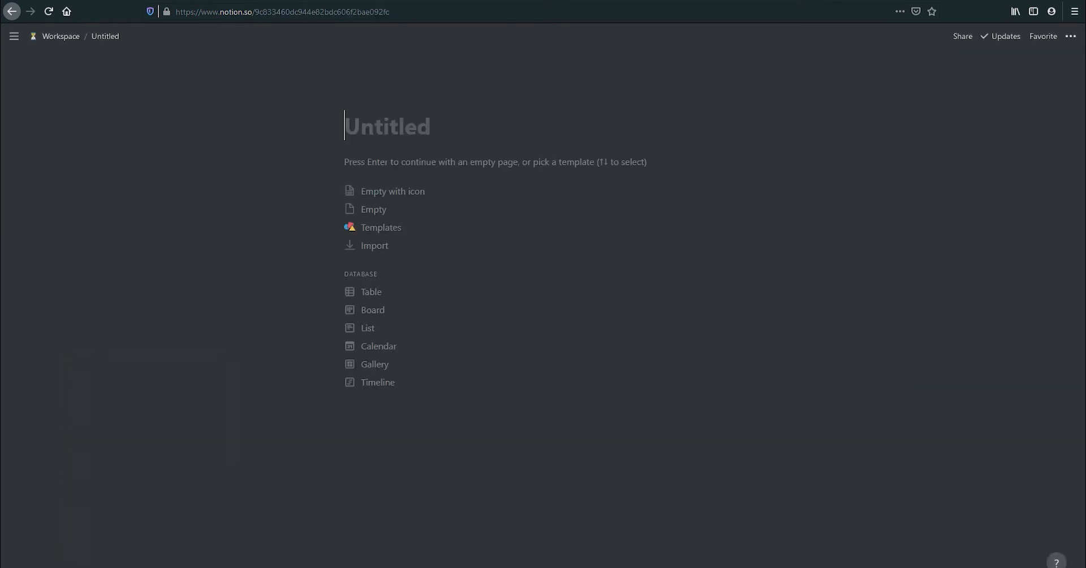
Title the new sub-page Weekly Agenda and start it as an empty page.
text(Weekly Agende)
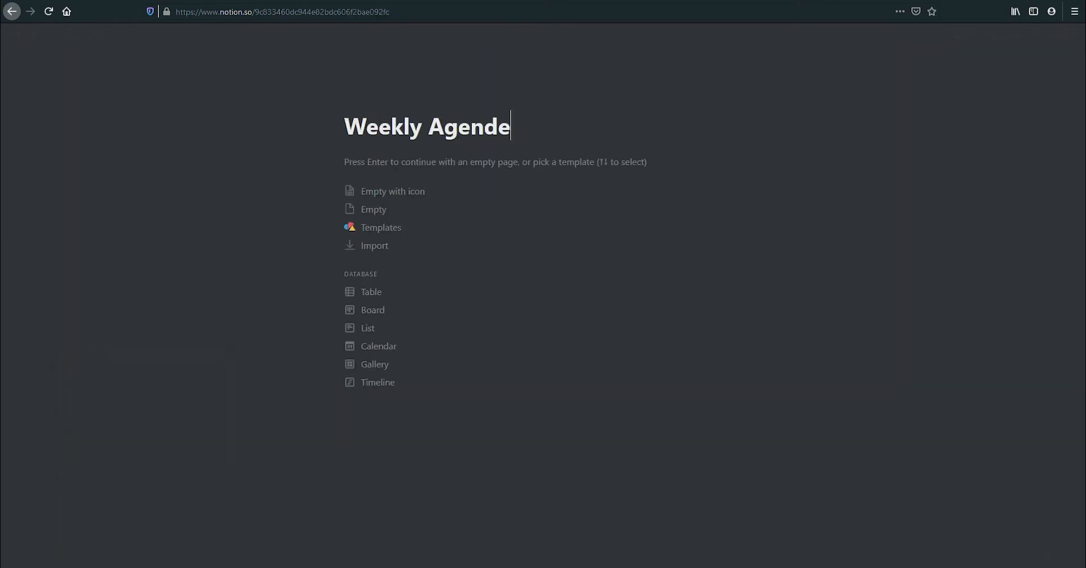
key(BackSpace)
text(a)
click(588, 208)
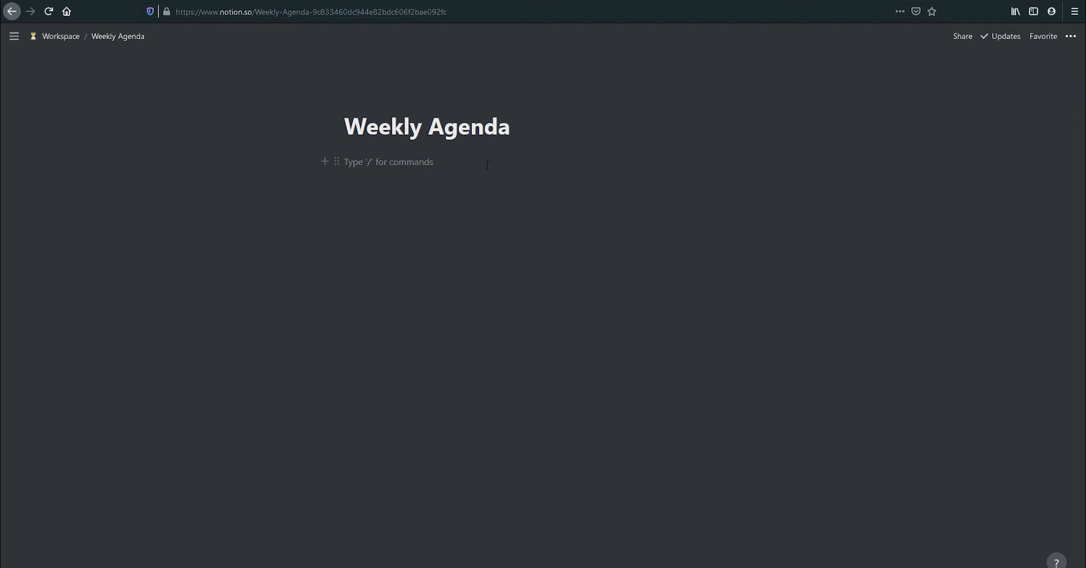
text(/)
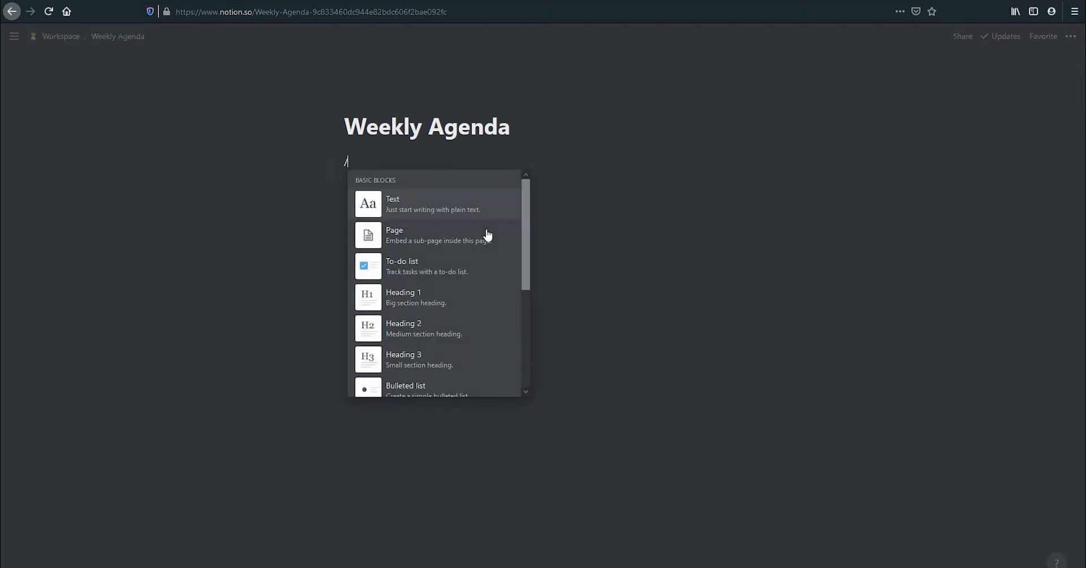
key(BackSpace)
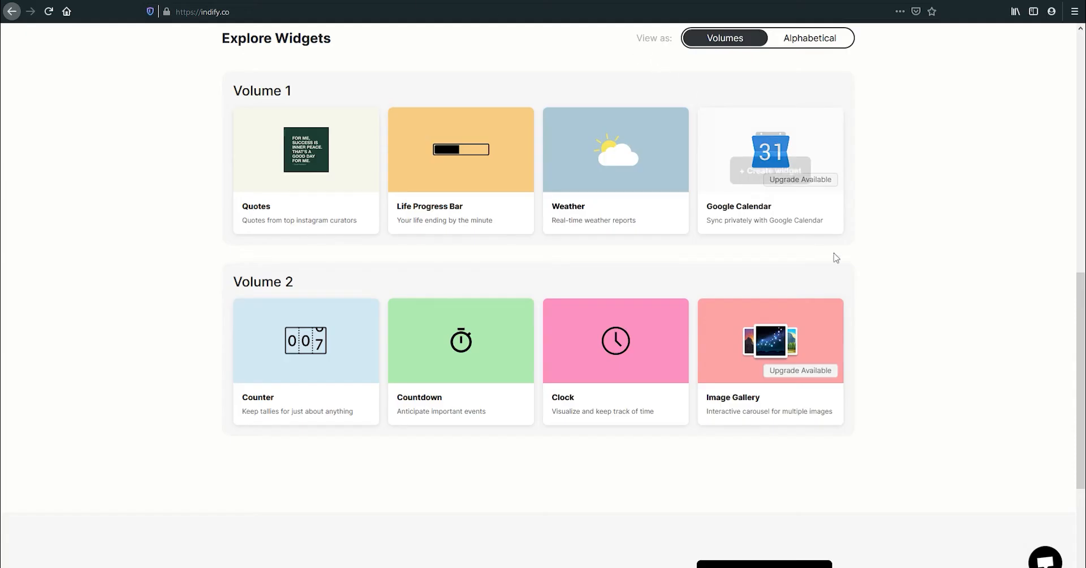
Switch to the Indify website and open the existing untitled calendar widget's configuration.
click(231, 16)
click(959, 336)
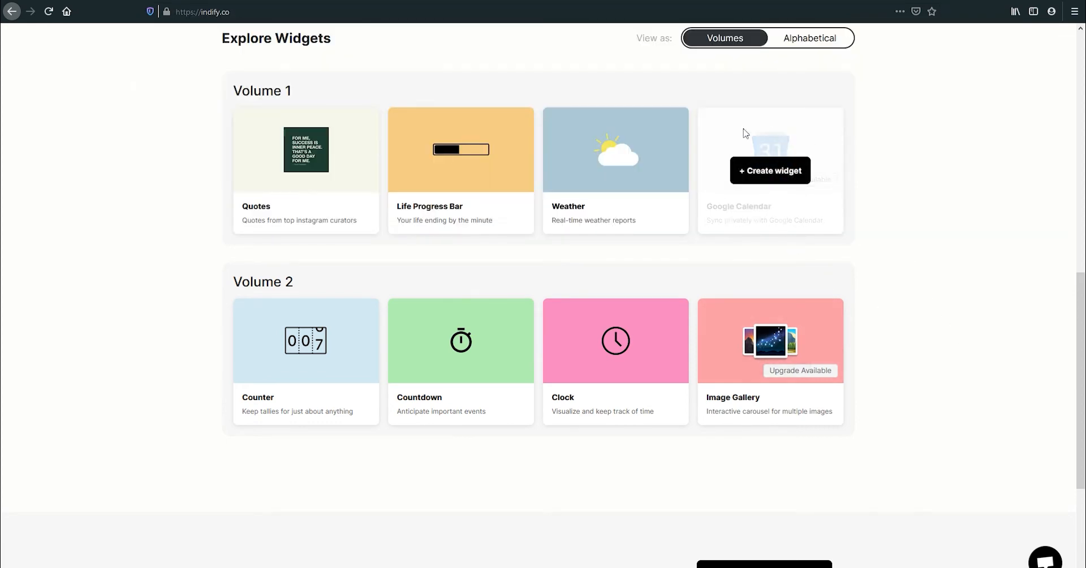
scroll(897, 504, up, 1)
scroll(897, 505, up, 10)
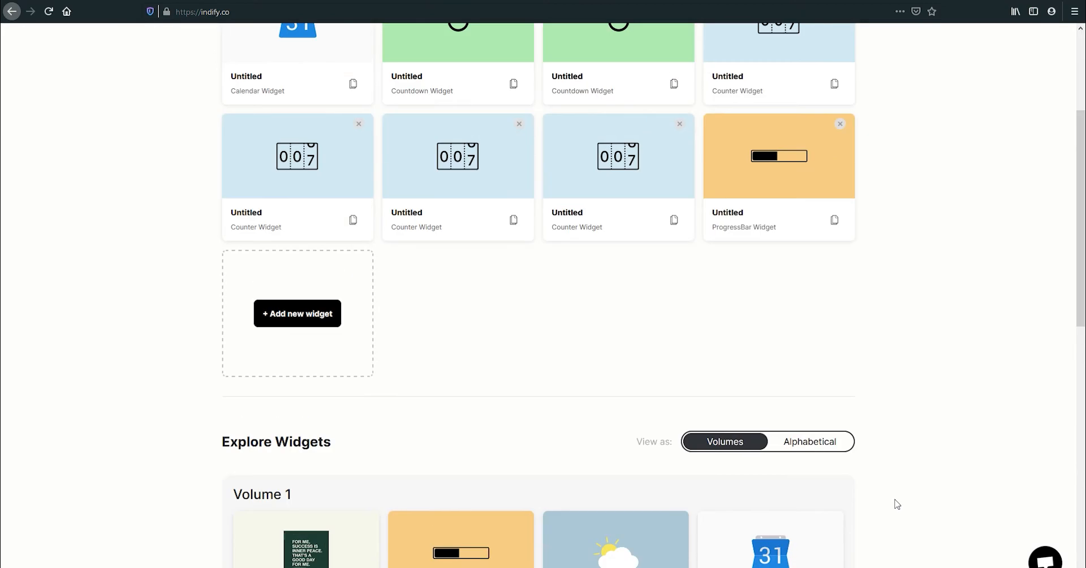
click(312, 223)
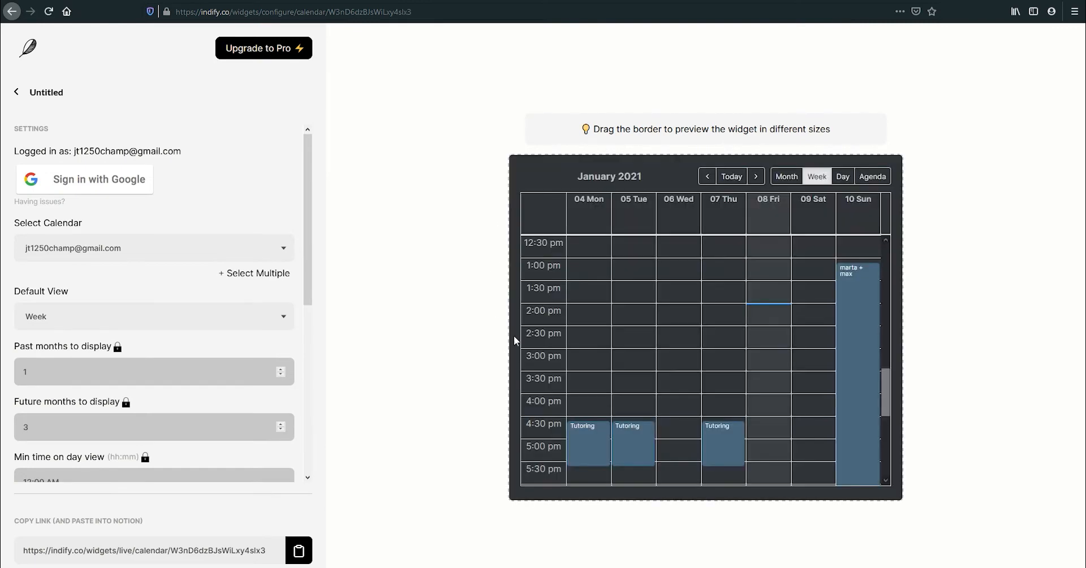
Look through the calendar widget's week preview and settings, and copy its link for Notion.
scroll(783, 378, down, 3)
scroll(783, 381, up, 5)
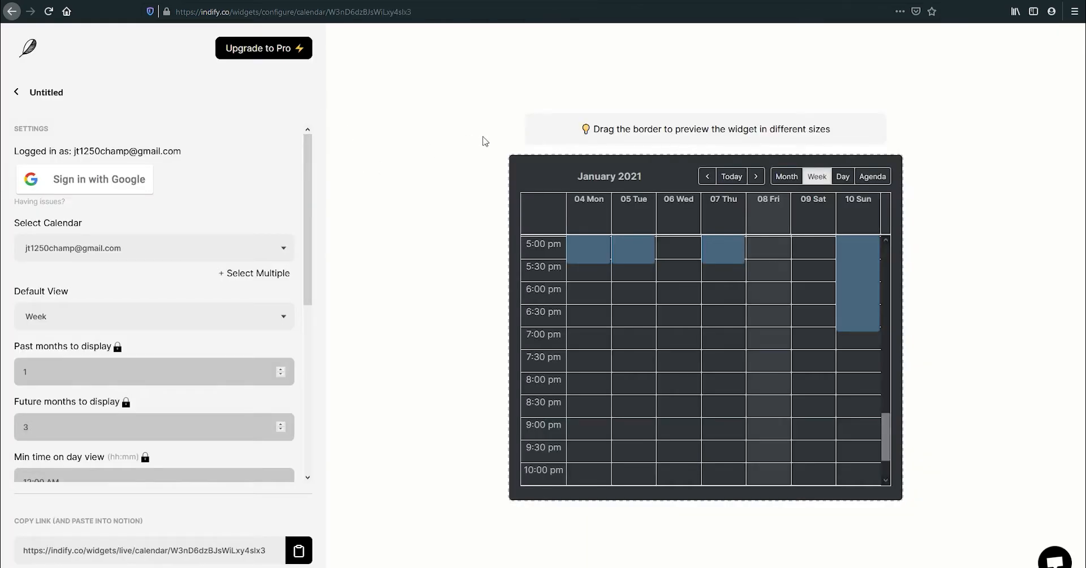
scroll(622, 305, down, 3)
scroll(160, 380, down, 1)
scroll(160, 380, down, 4)
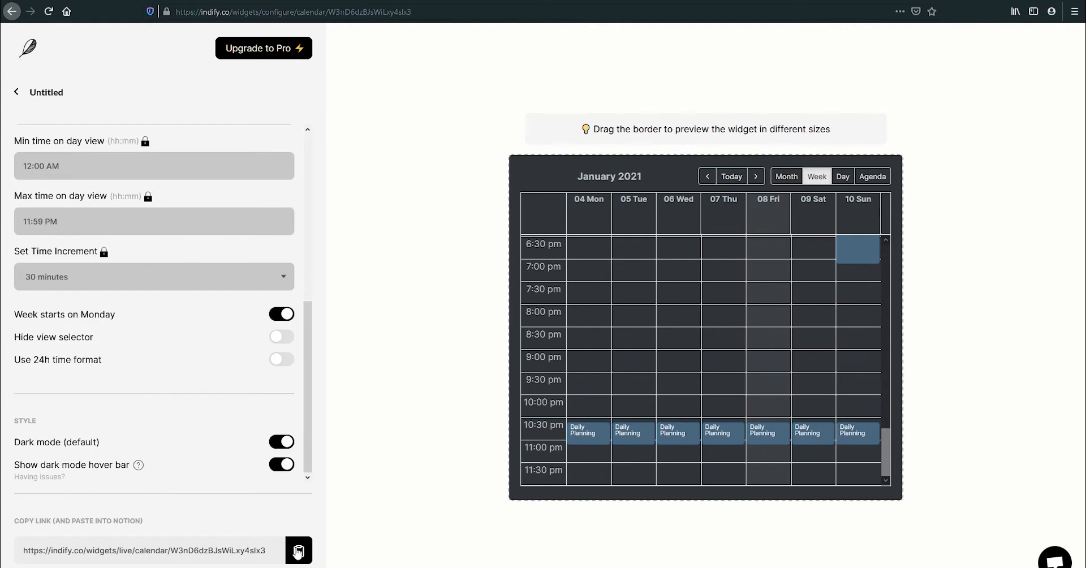
click(298, 551)
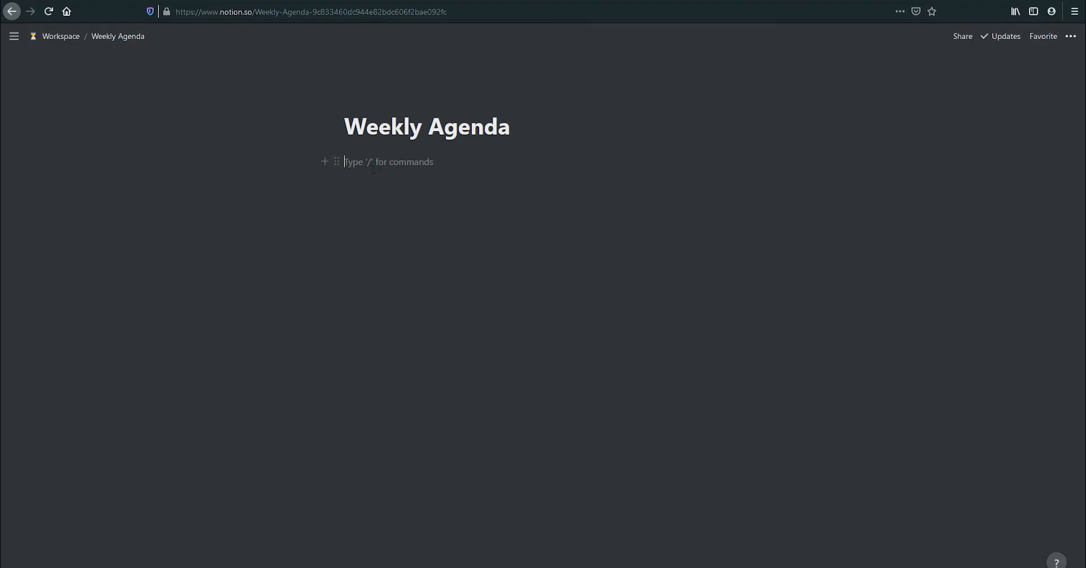
Switch back to Notion, embed the copied calendar link in the Weekly Agenda page and make the embed much taller.
key(ctrl+v)
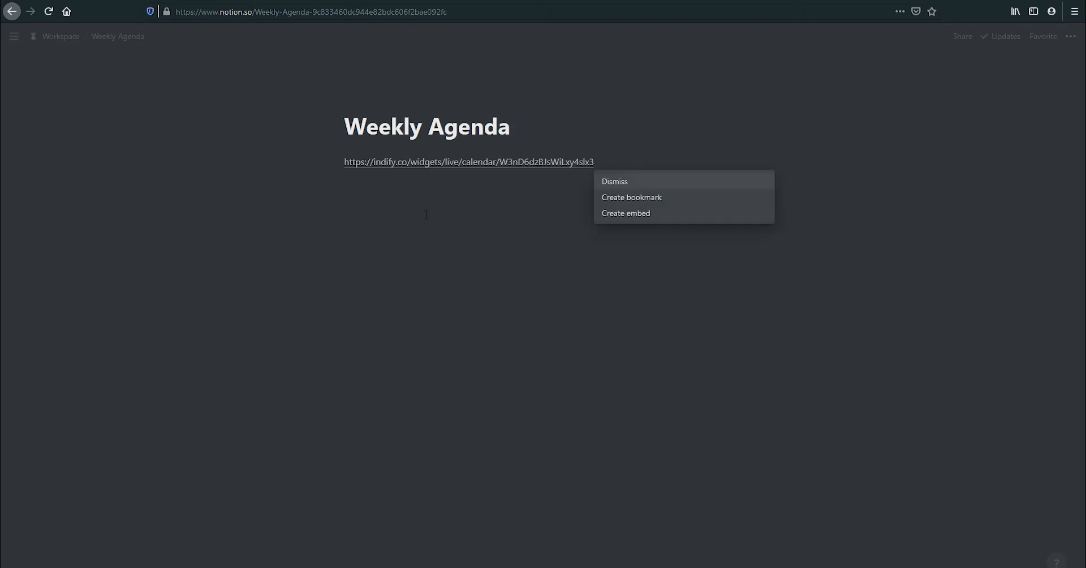
click(650, 215)
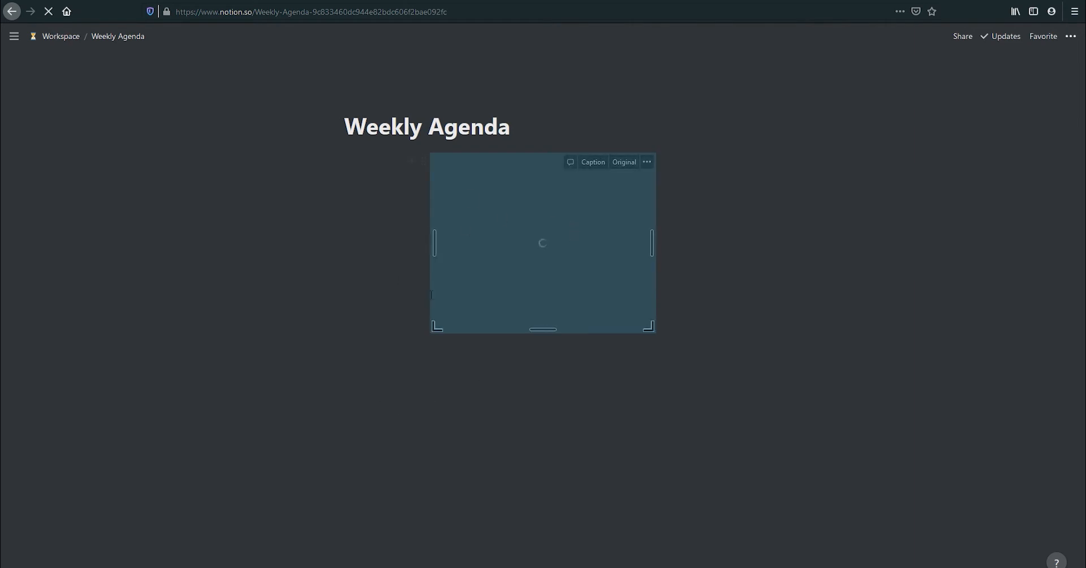
drag(554, 381, 540, 561)
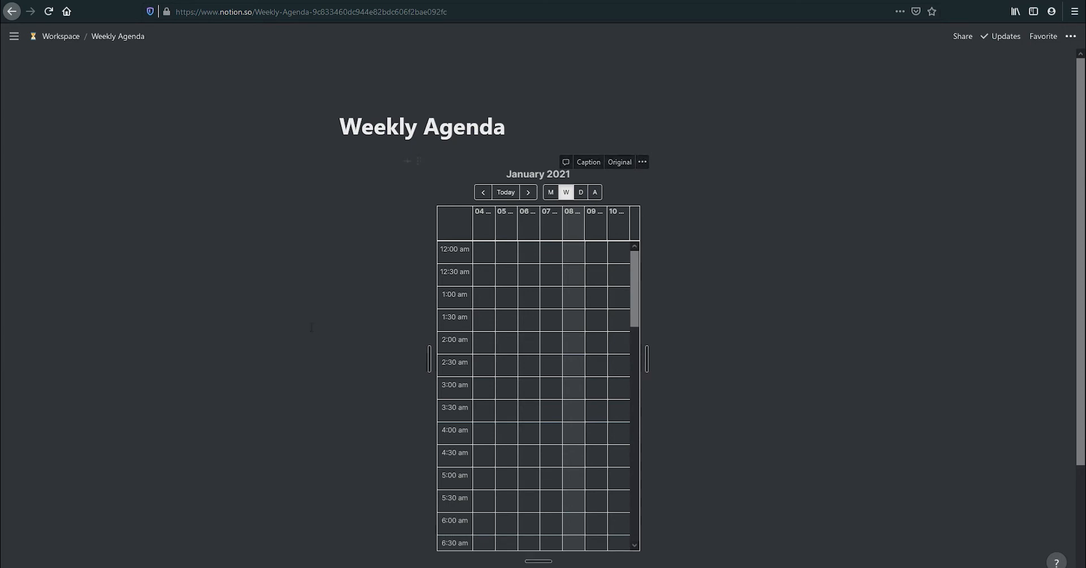
Set the Weekly Agenda page to full width.
click(1078, 39)
click(1062, 134)
click(704, 391)
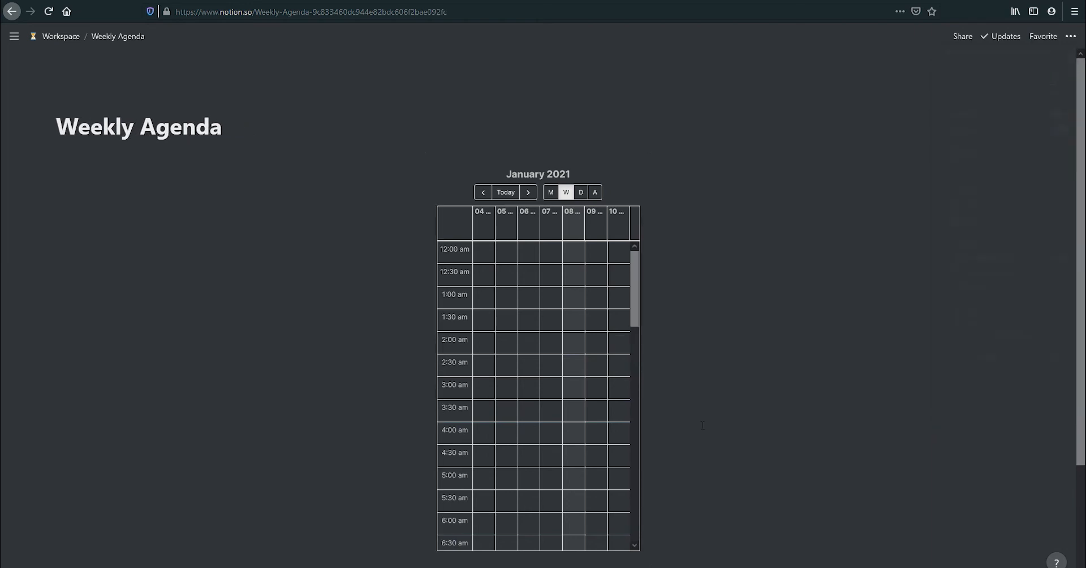
Add a Heading 2 block reading Monday and move it into a new column to the right of the calendar embed.
click(758, 473)
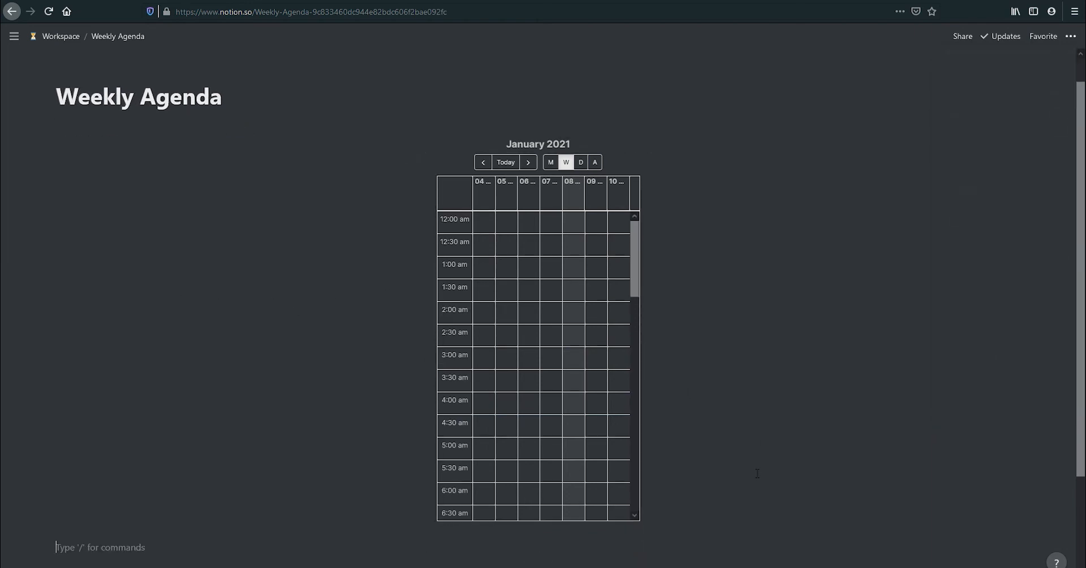
text(/head2)
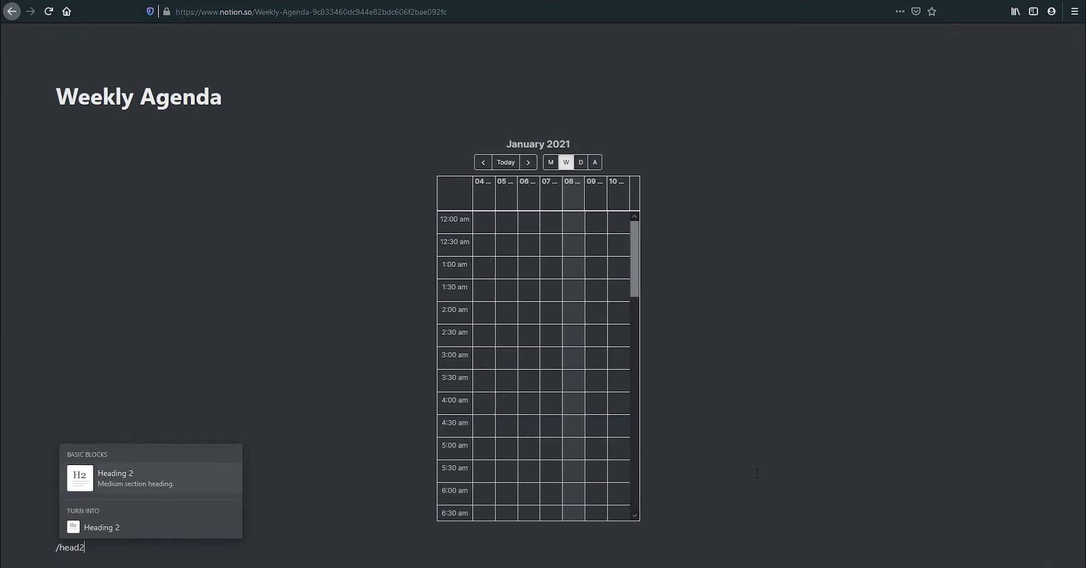
key(Return)
text(S)
key(BackSpace)
text(Monday)
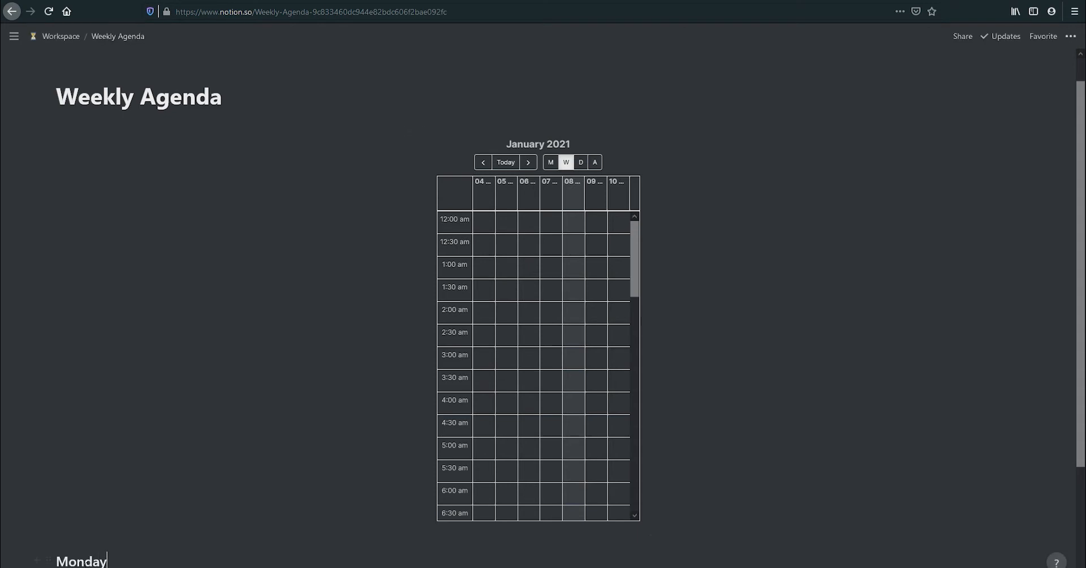
drag(46, 556, 764, 161)
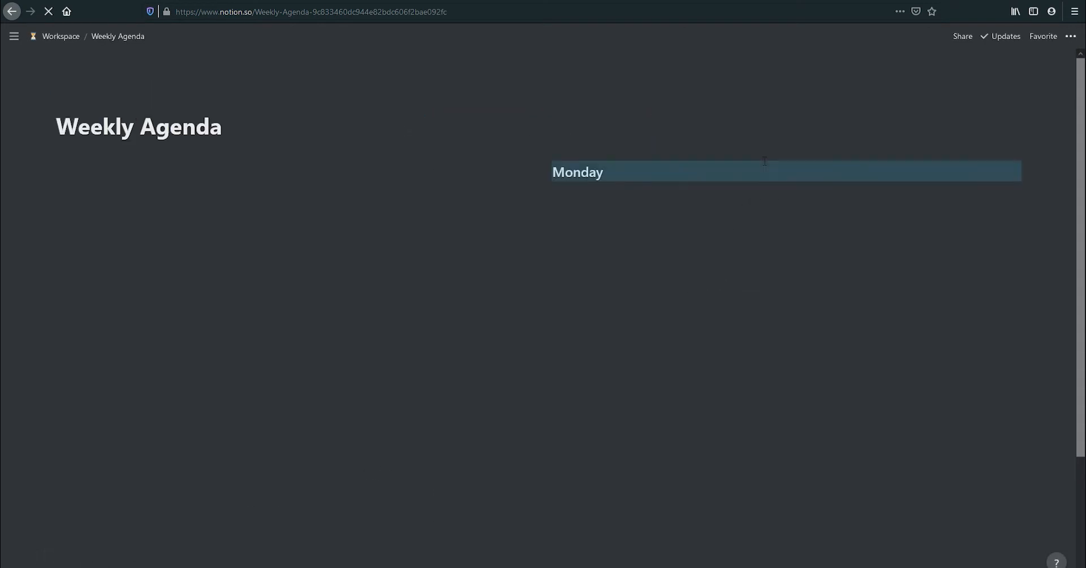
Add Heading 2 blocks reading Tuesday and Wednesday below the Monday heading.
click(682, 202)
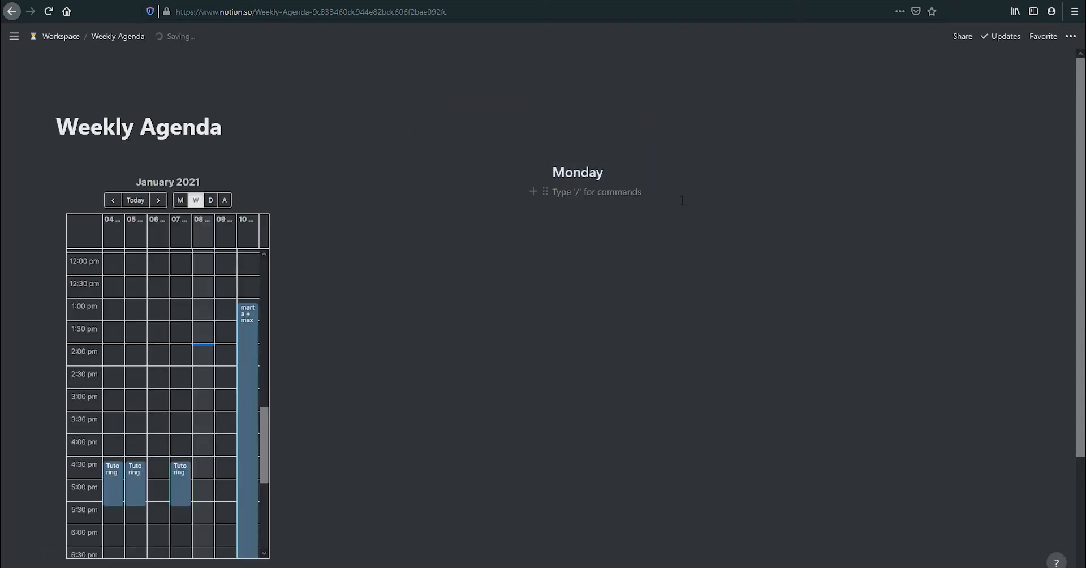
text(/h2)
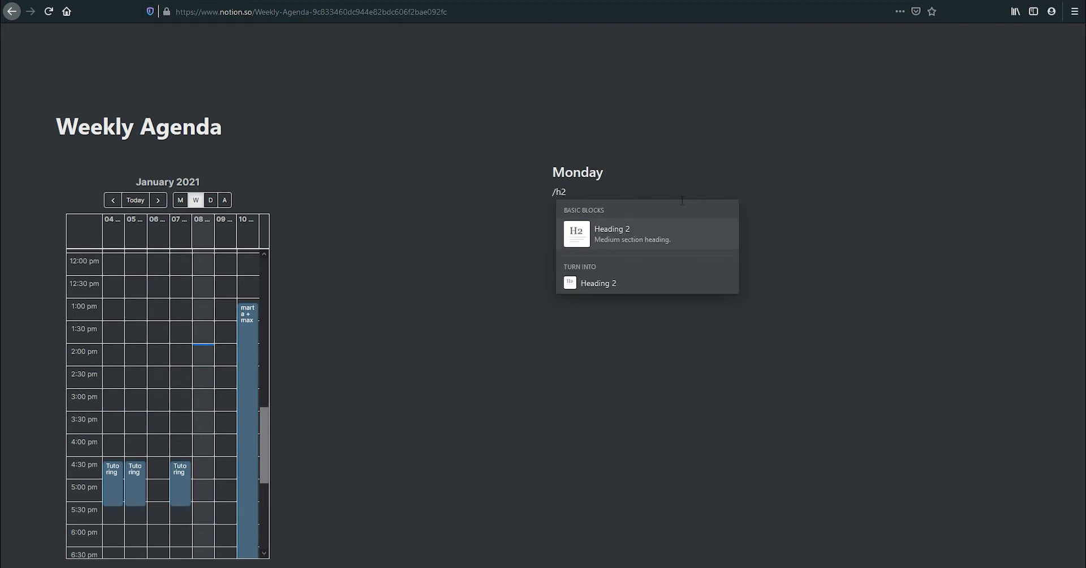
key(Return)
text(Tuesday)
key(Return)
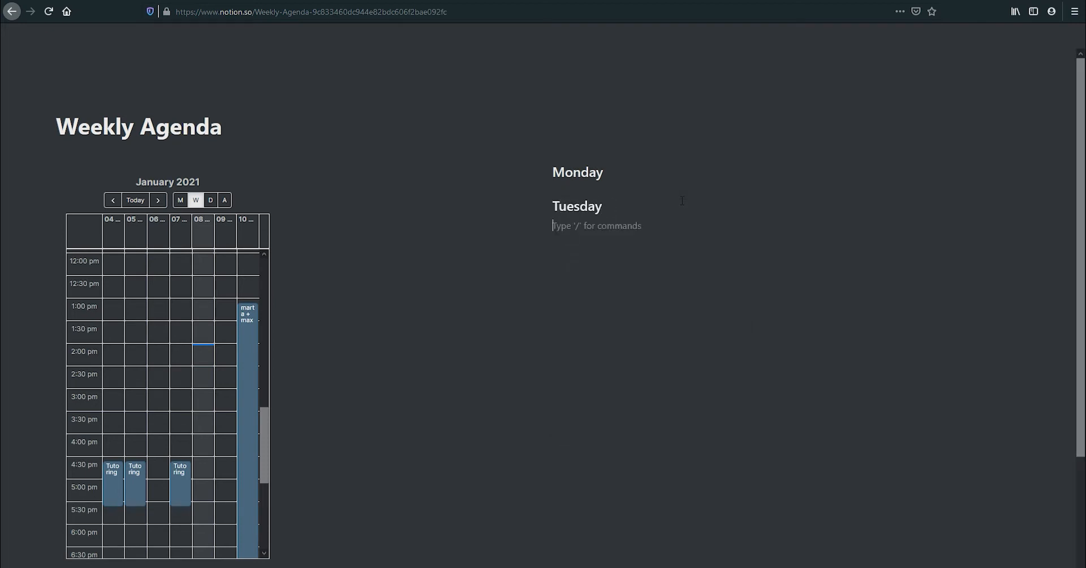
text(/h2)
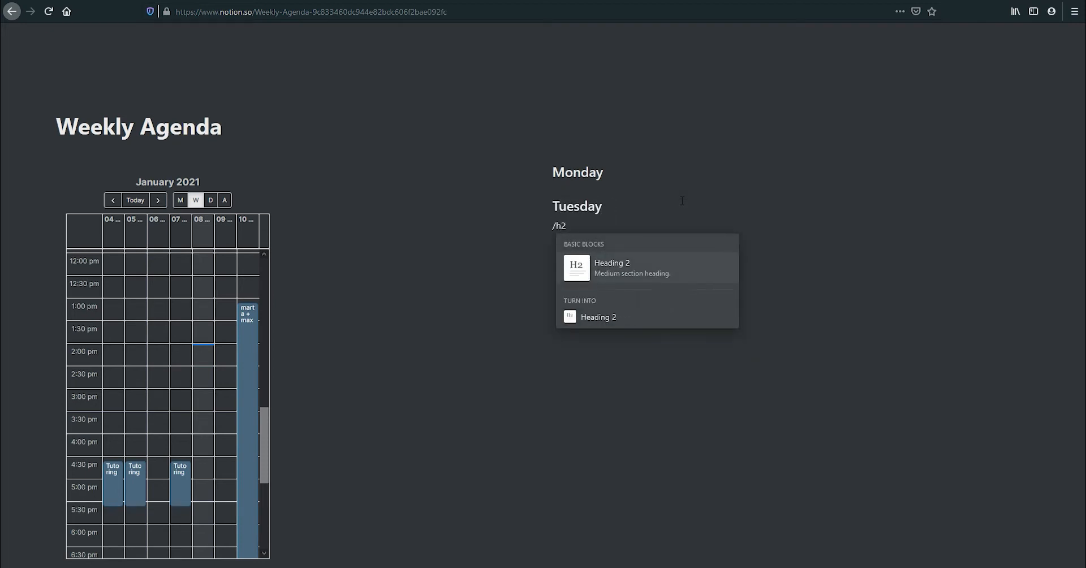
key(Return)
text(Wednesday)
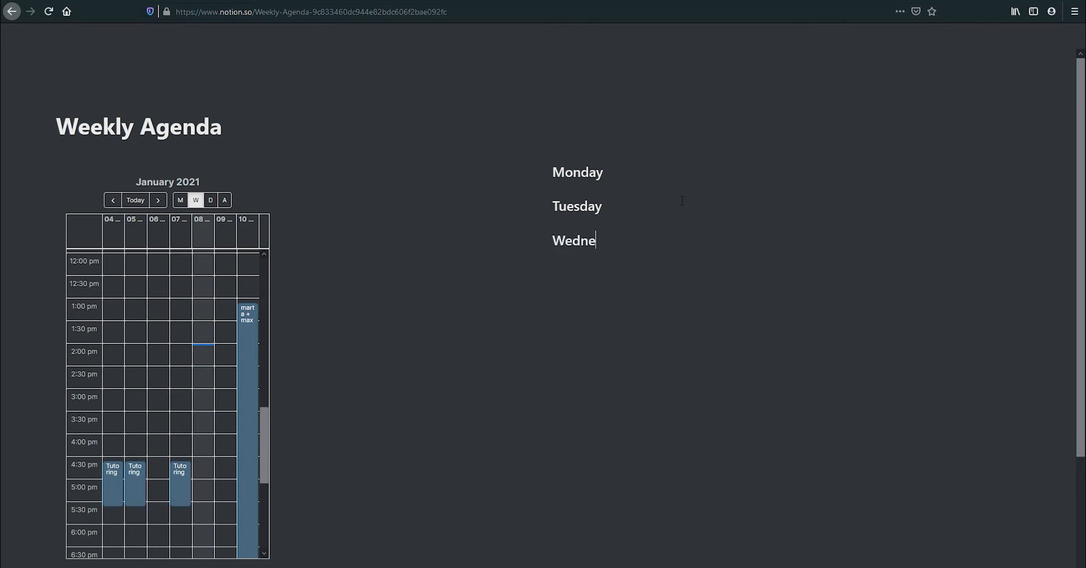
key(Return)
Add Heading 2 blocks reading Thursday and Friday below the Wednesday heading.
text(/h2)
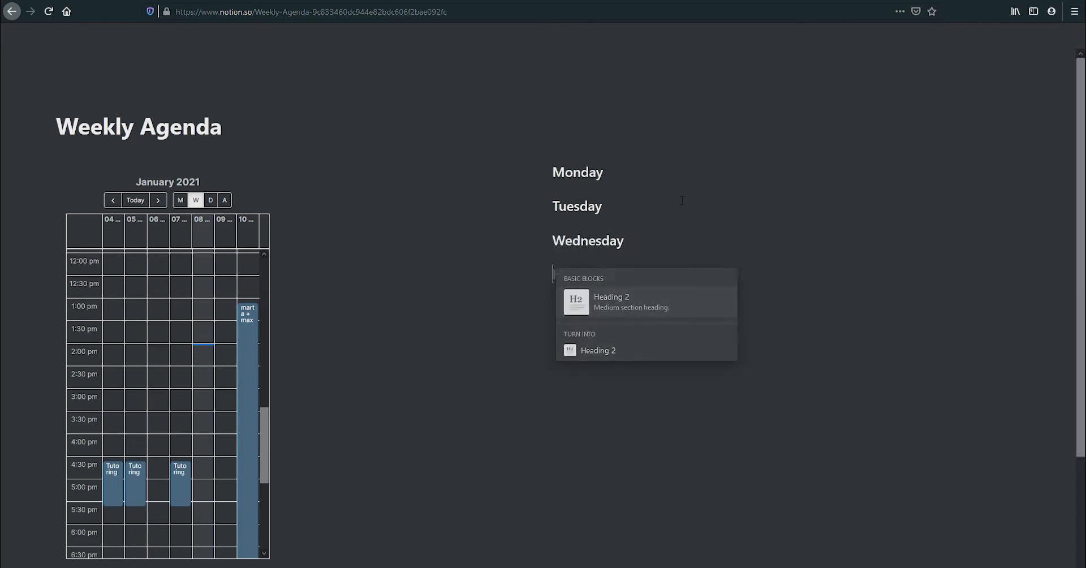
key(Return)
text(Thursday)
key(Return)
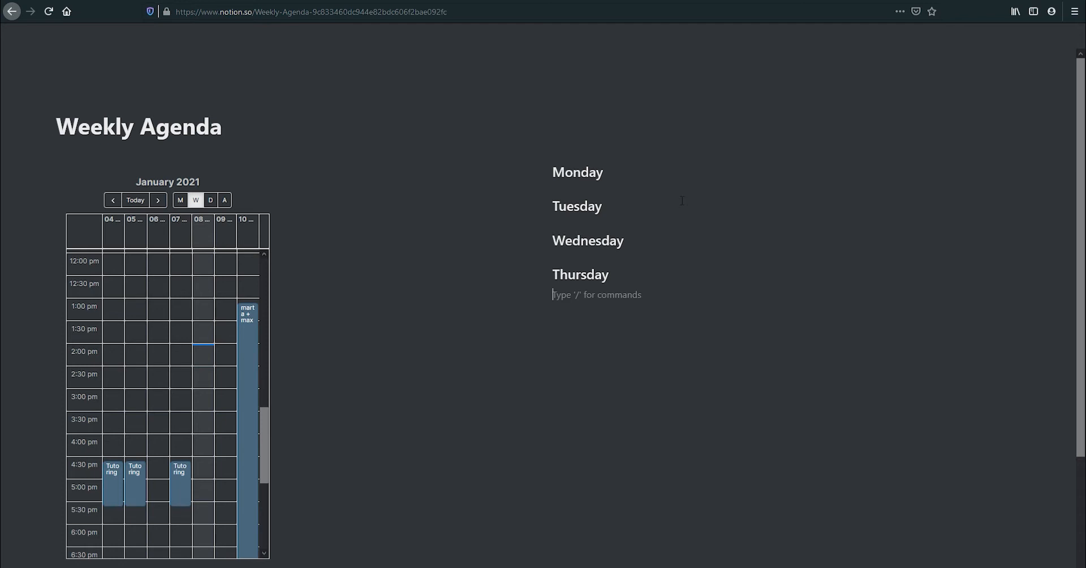
text(/h2)
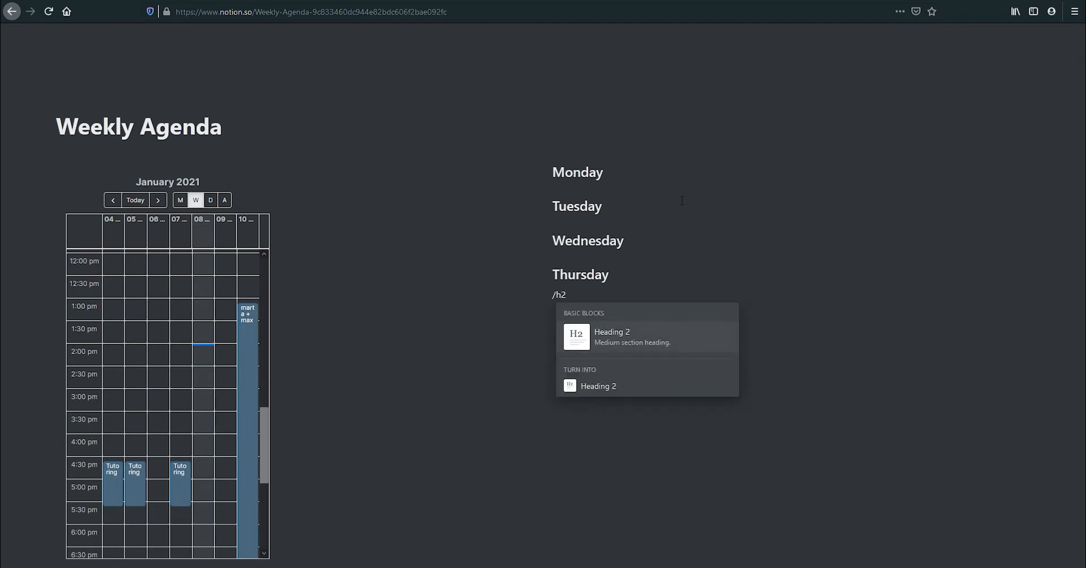
key(Return)
text(Friday)
key(Return)
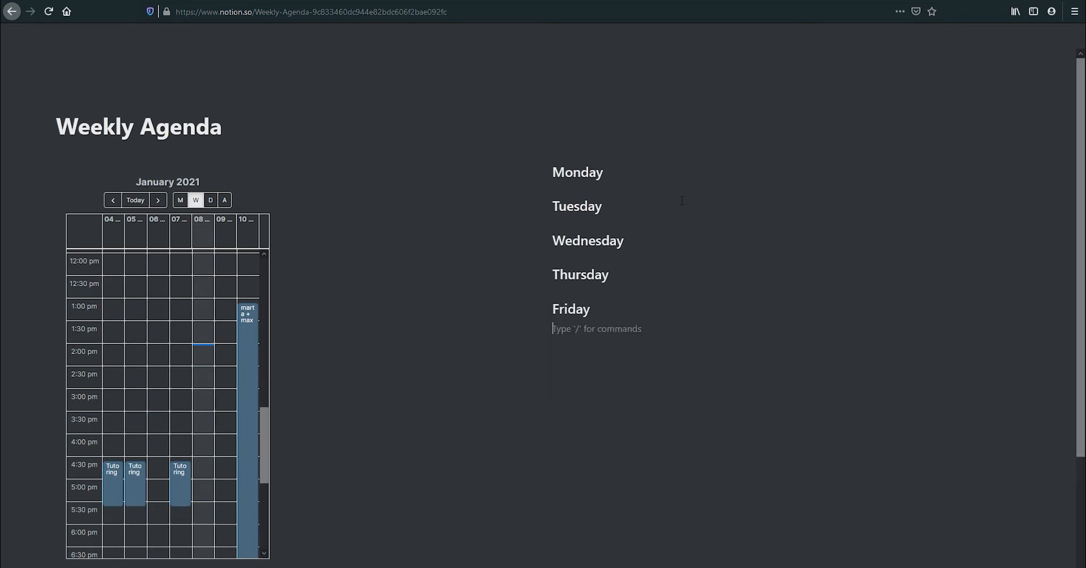
Add a Heading 2 block reading Saturday below the Friday heading.
text(/h2)
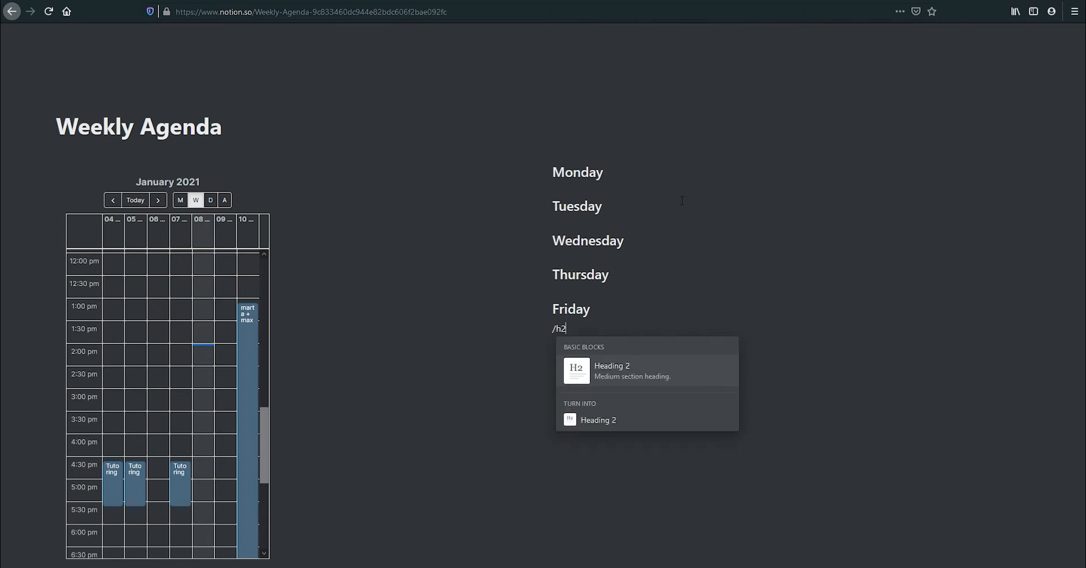
key(Return)
text(Saturda)
text(y)
key(Return)
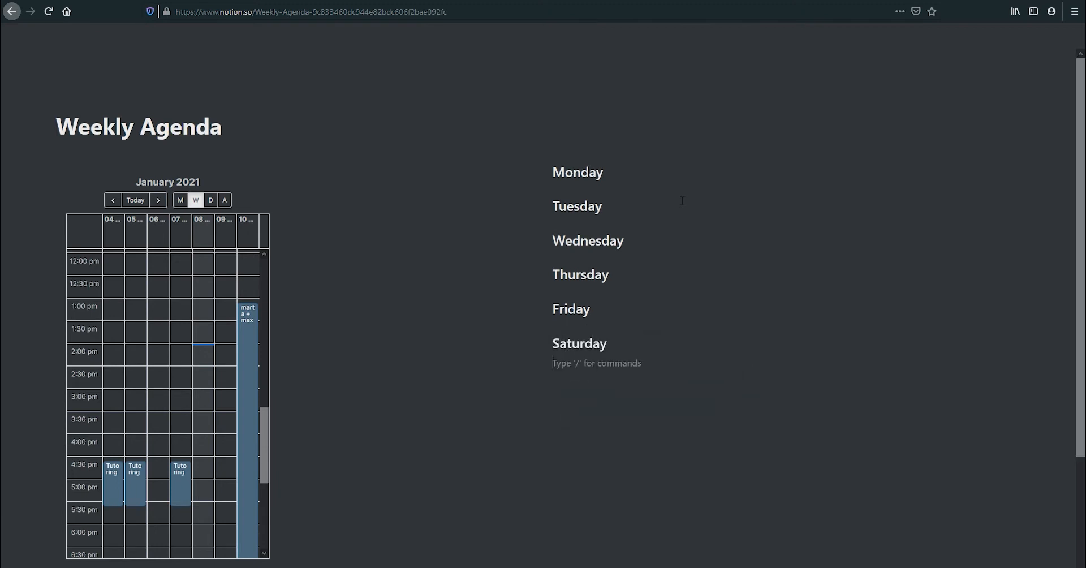
text(/h2)
key(Escape)
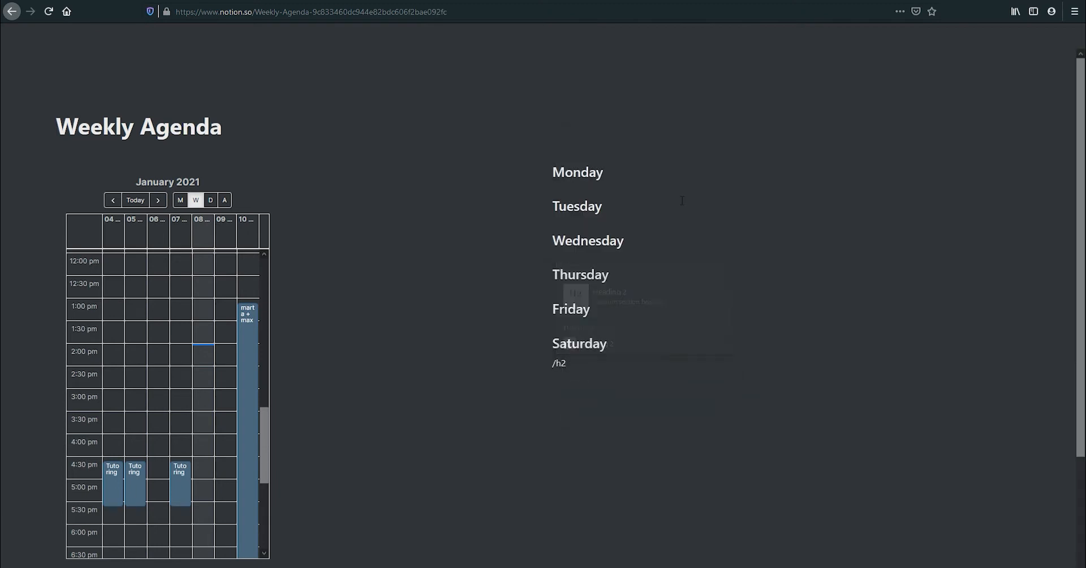
key(Return)
key(BackSpace)
key(BackSpace)
key(BackSpace)
key(BackSpace)
text(/h2)
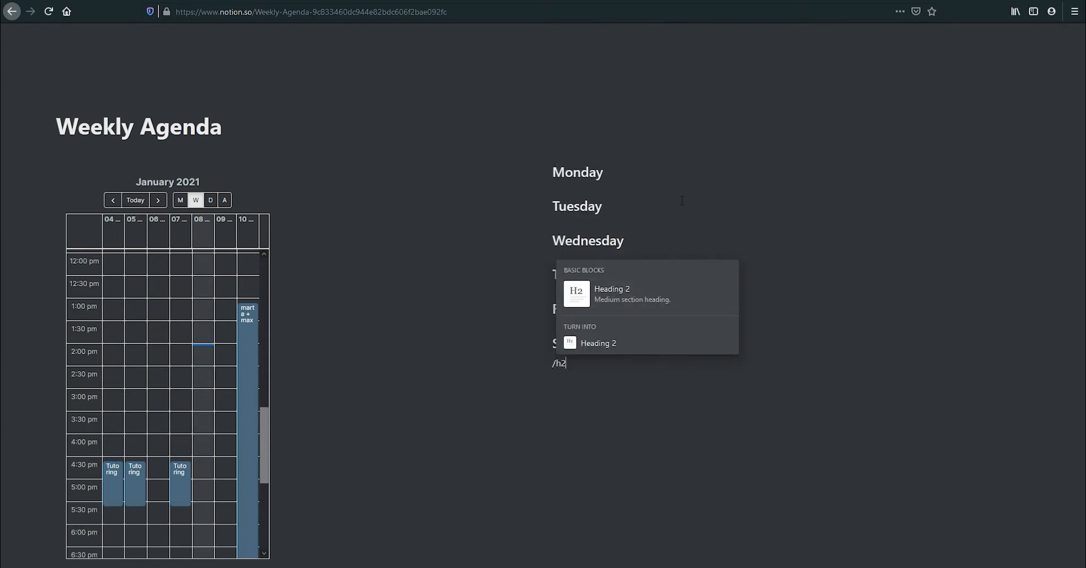
key(Escape)
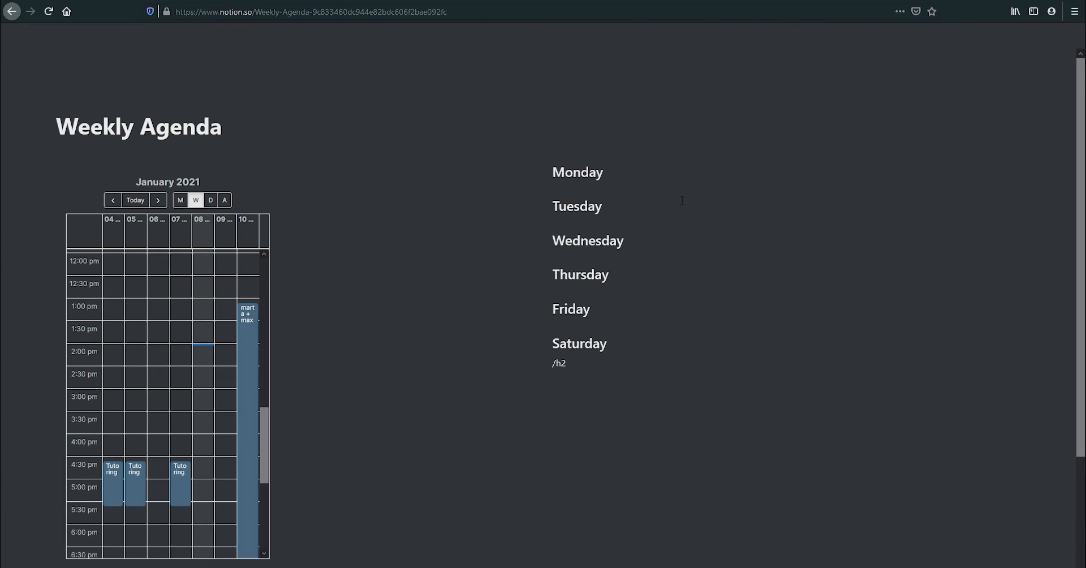
key(BackSpace)
text(/h2)
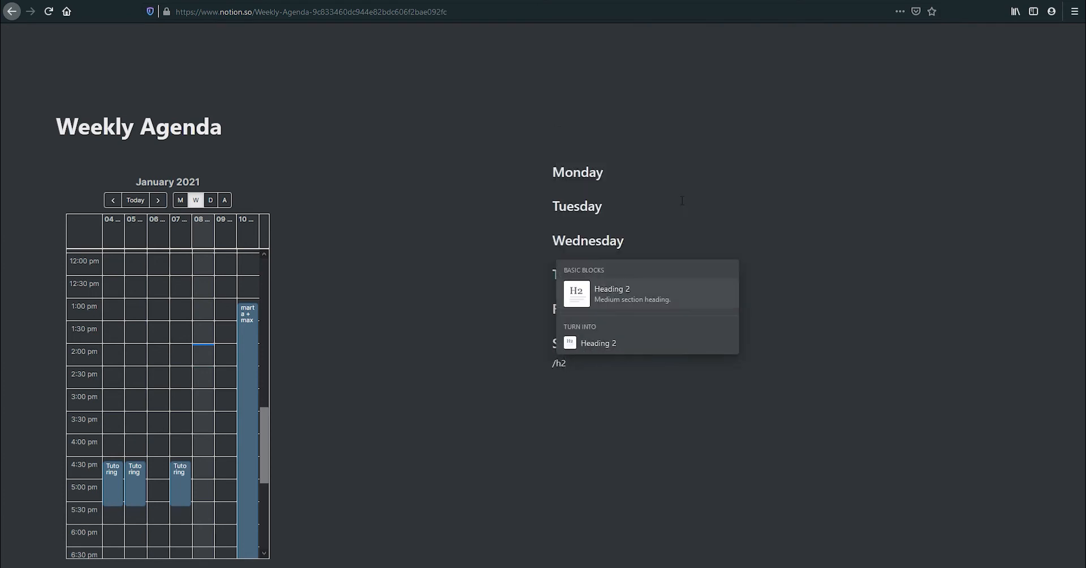
key(Escape)
key(BackSpace)
key(BackSpace)
key(BackSpace)
Add a Heading 2 block reading Sunday below the Saturday heading.
text(/h2)
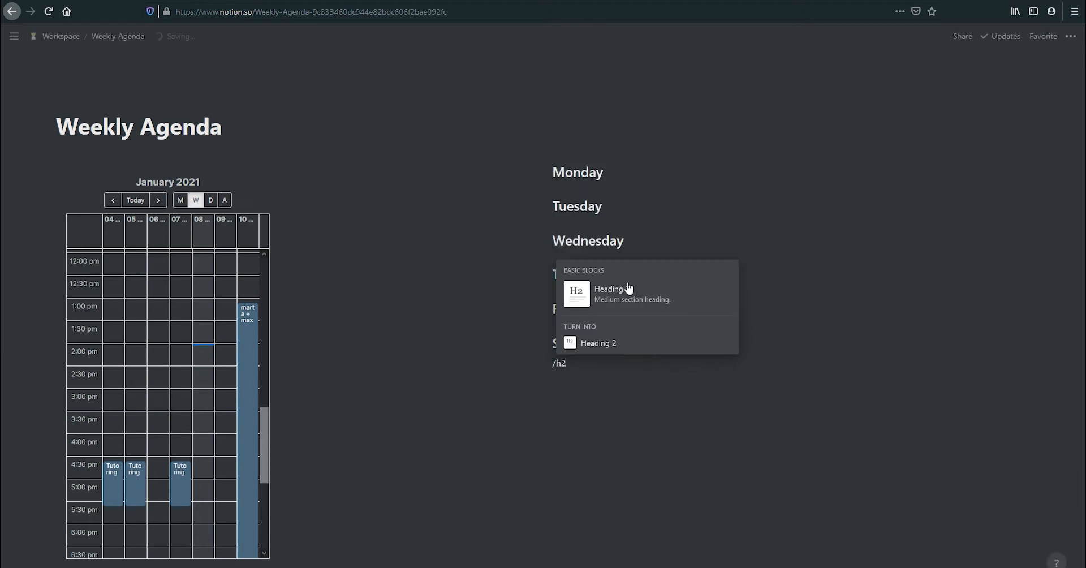
key(Return)
text(Sunday)
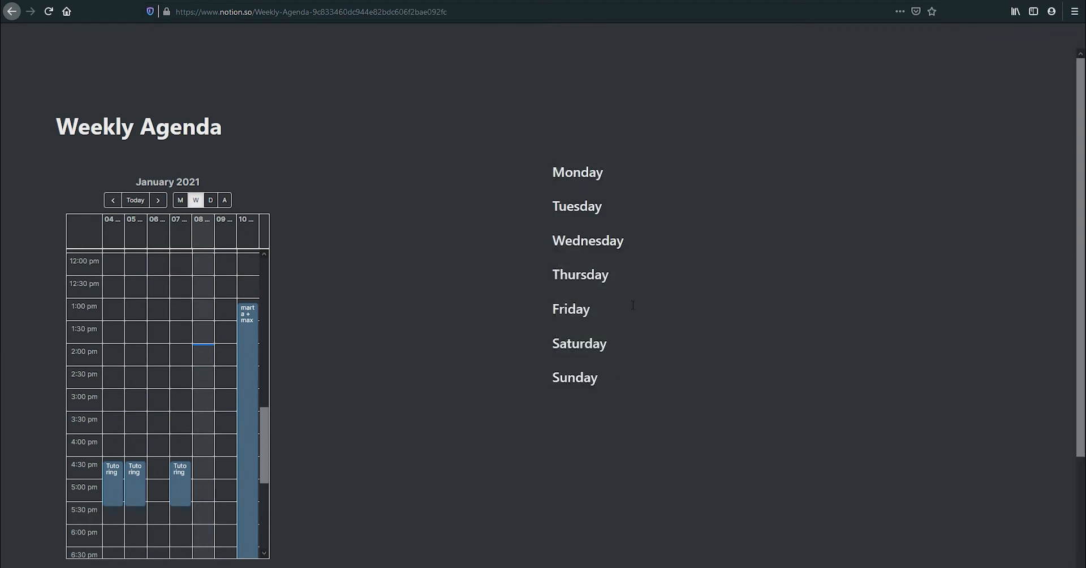
Insert an empty line under the Monday heading and bring up the list of block types there.
click(644, 186)
key(Return)
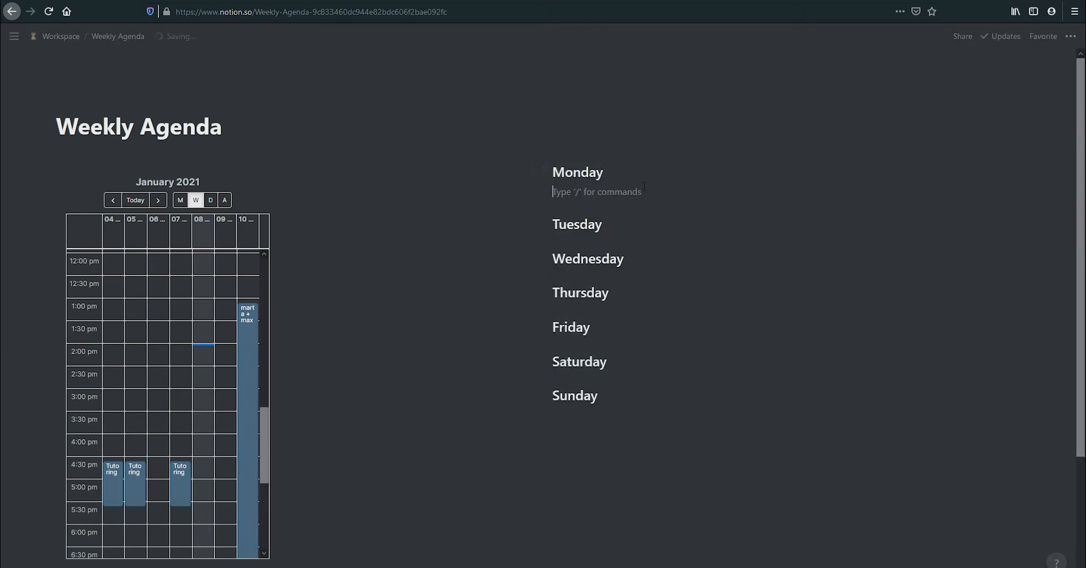
text(/)
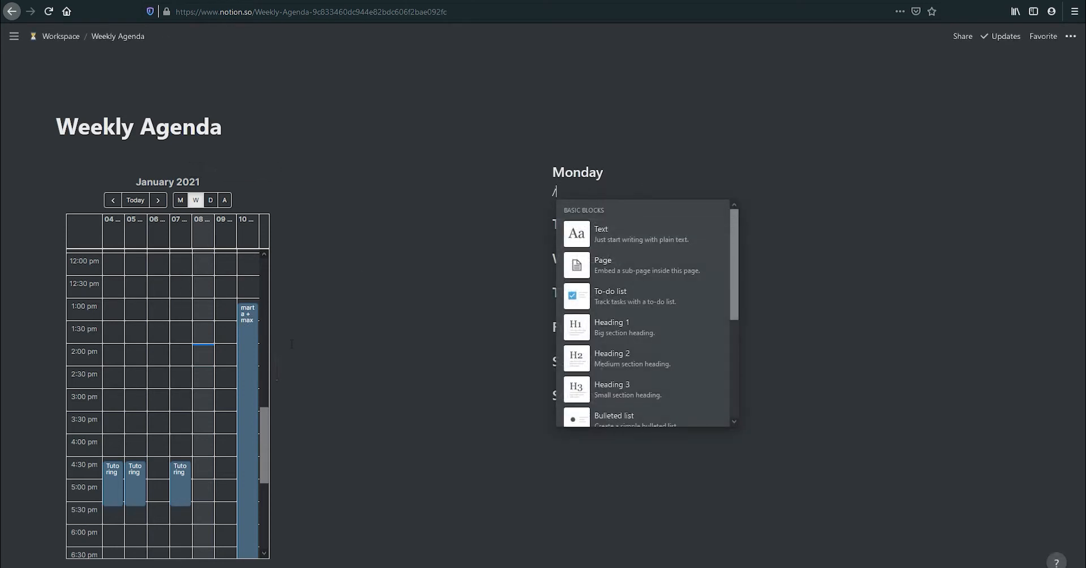
Widen the calendar embed toward the weekday headings and look through its hours.
drag(276, 366, 431, 362)
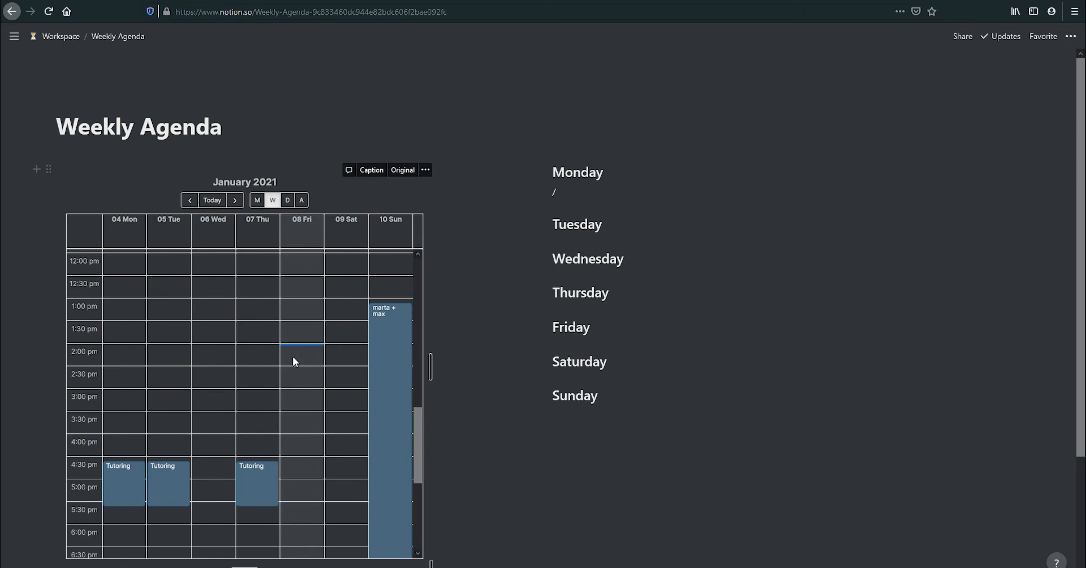
scroll(293, 356, down, 3)
scroll(293, 355, up, 5)
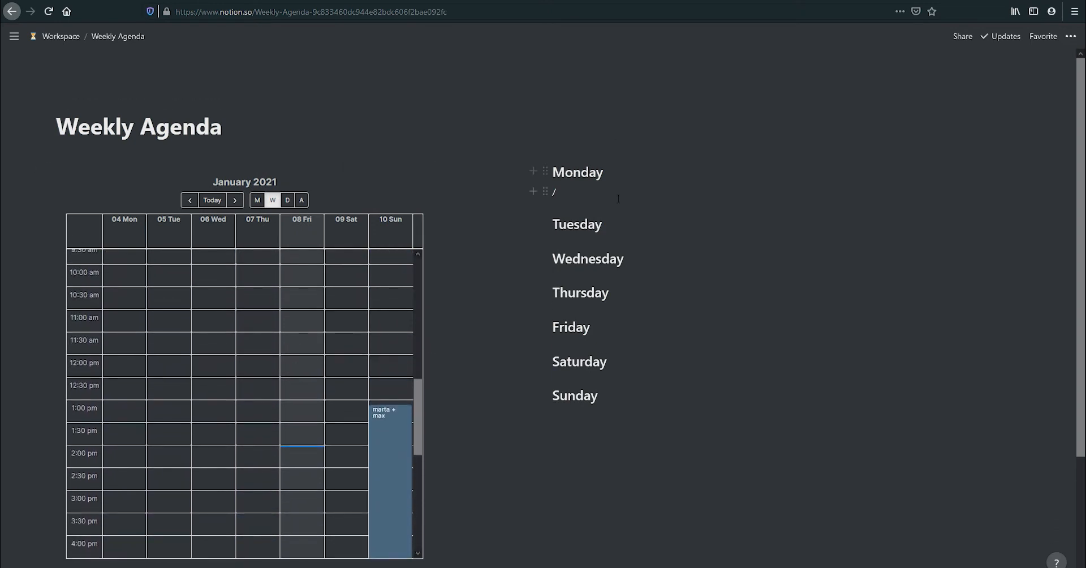
Turn the empty line under the Monday heading into a To-do list item.
text(t)
key(BackSpace)
key(BackSpace)
text(/to)
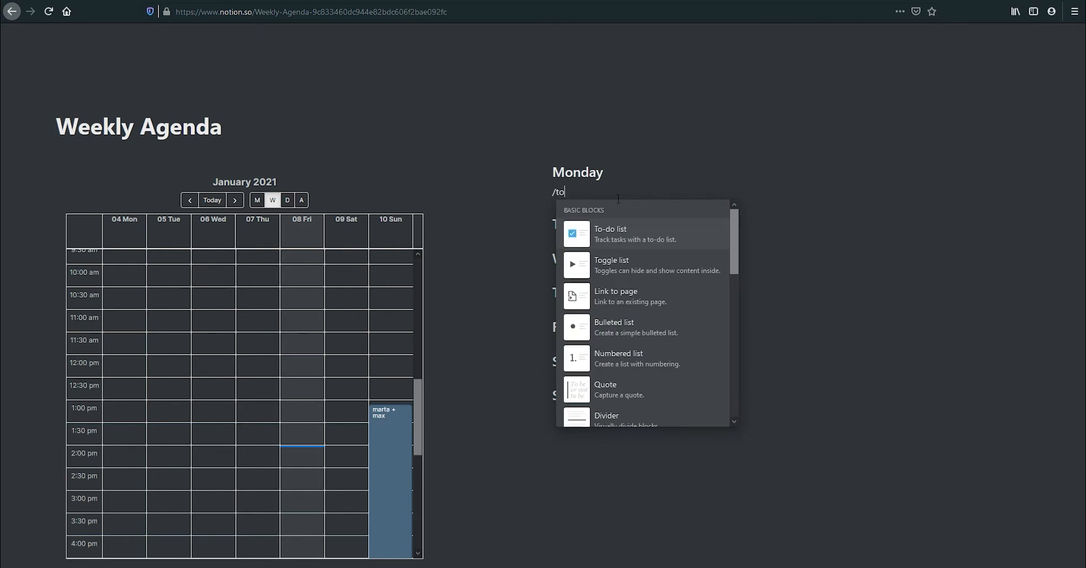
key(Return)
scroll(144, 393, down, 3)
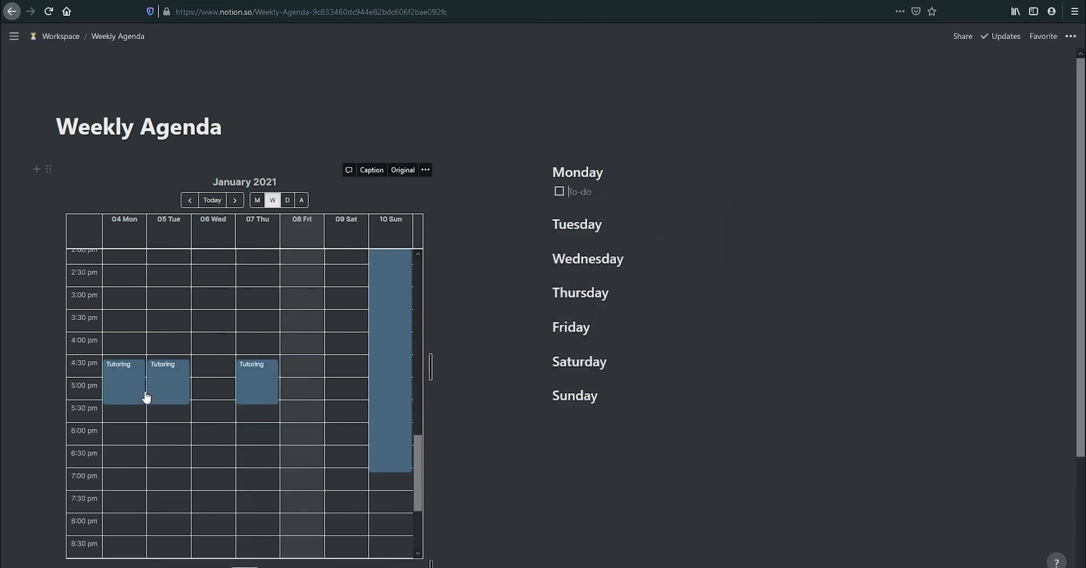
scroll(129, 354, up, 3)
scroll(134, 467, down, 3)
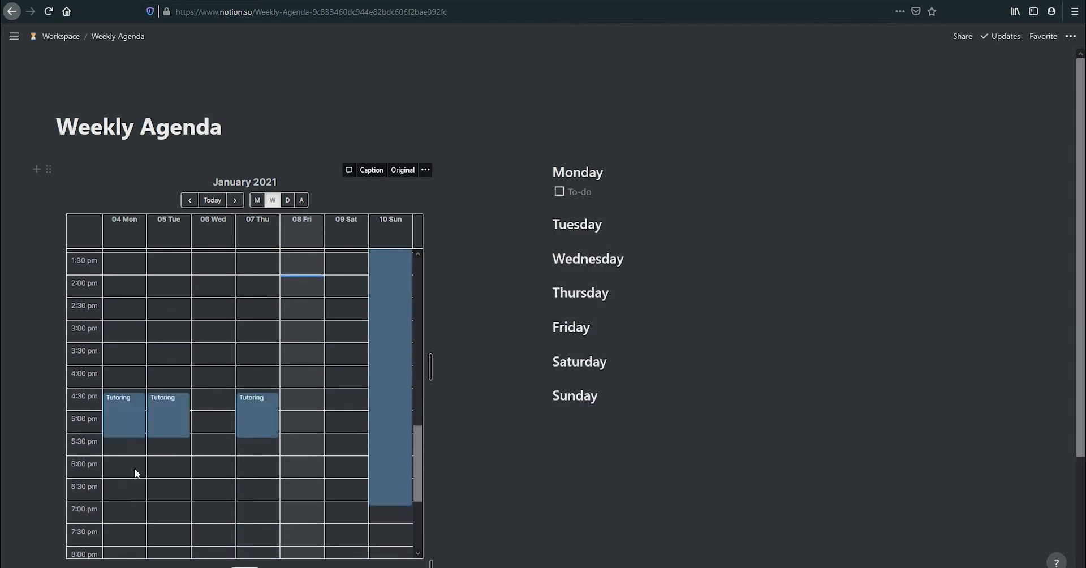
scroll(136, 474, up, 5)
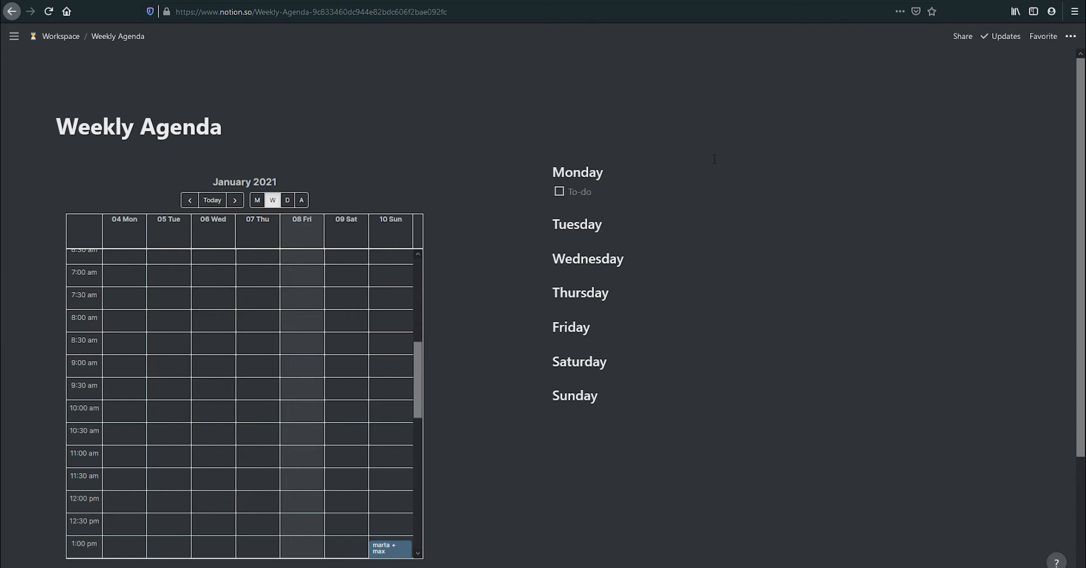
drag(667, 345, 477, 330)
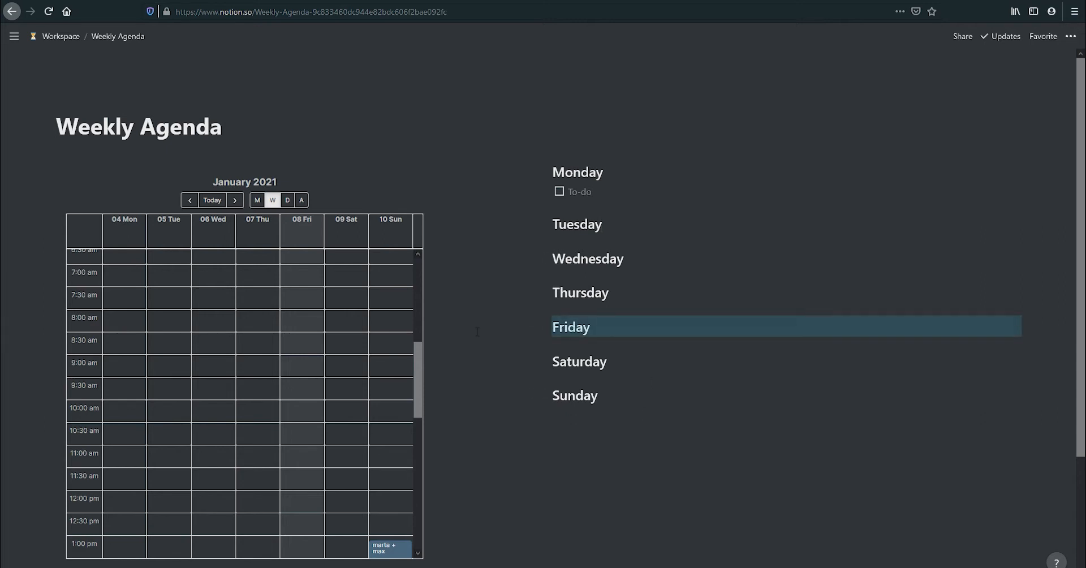
Label the Monday to-do "assign" and add a to-do with the same text under the Tuesday heading.
click(695, 181)
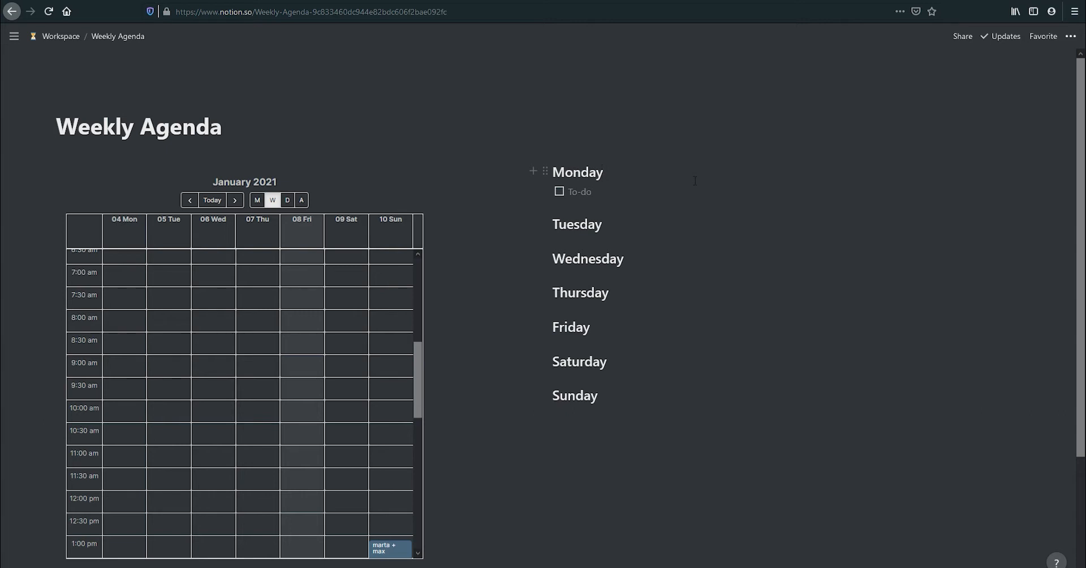
text(assign)
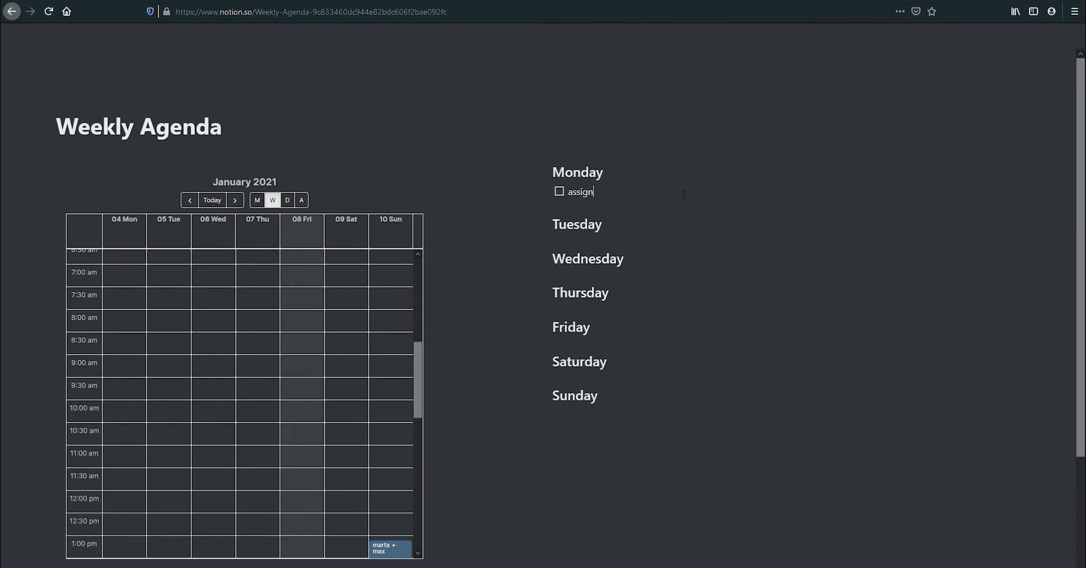
click(672, 226)
key(Return)
text(/)
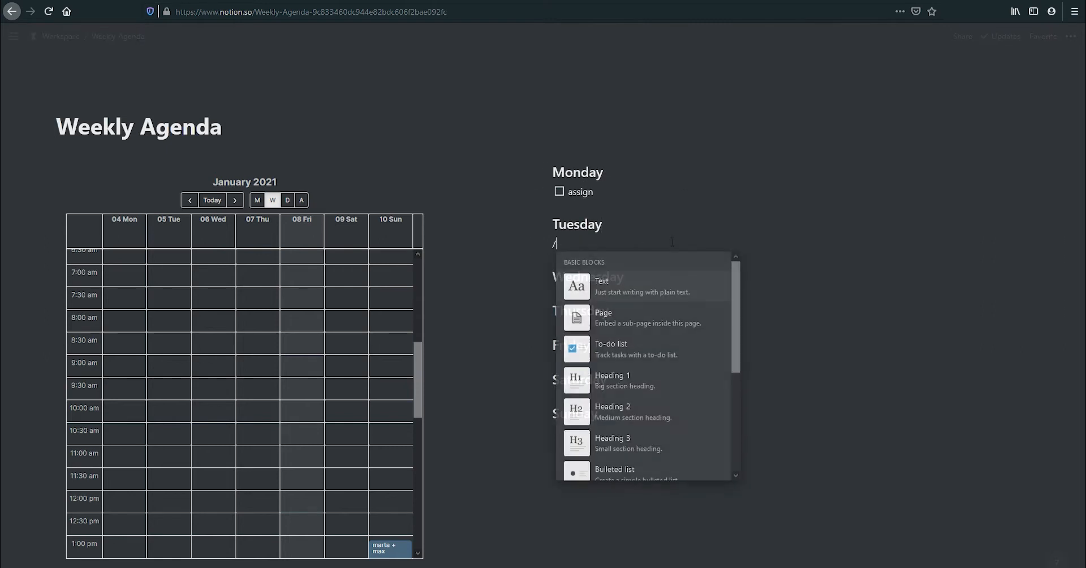
text(to)
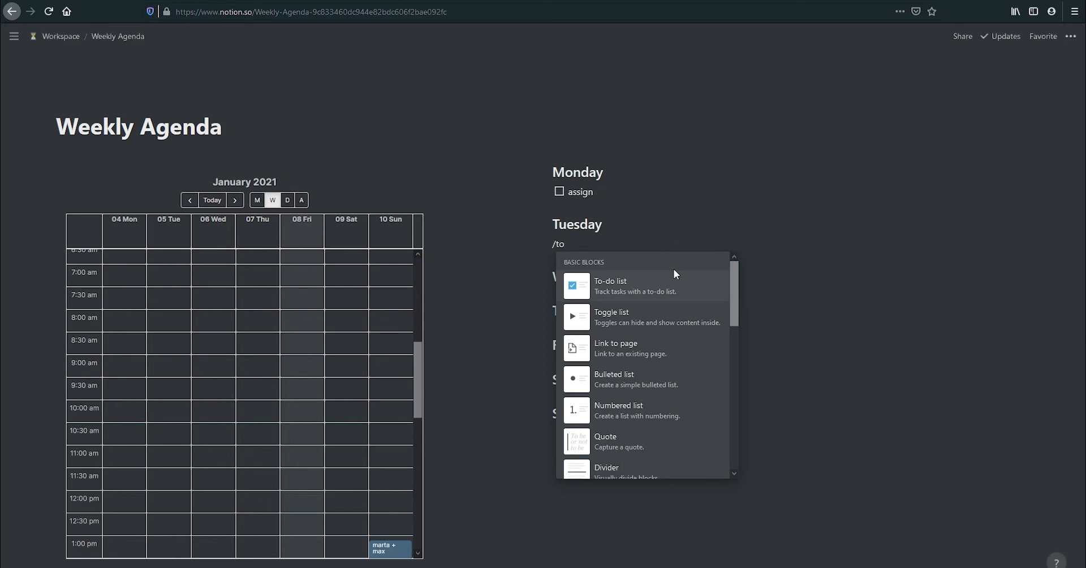
click(687, 286)
text(assin=)
key(BackSpace)
key(BackSpace)
text(gn)
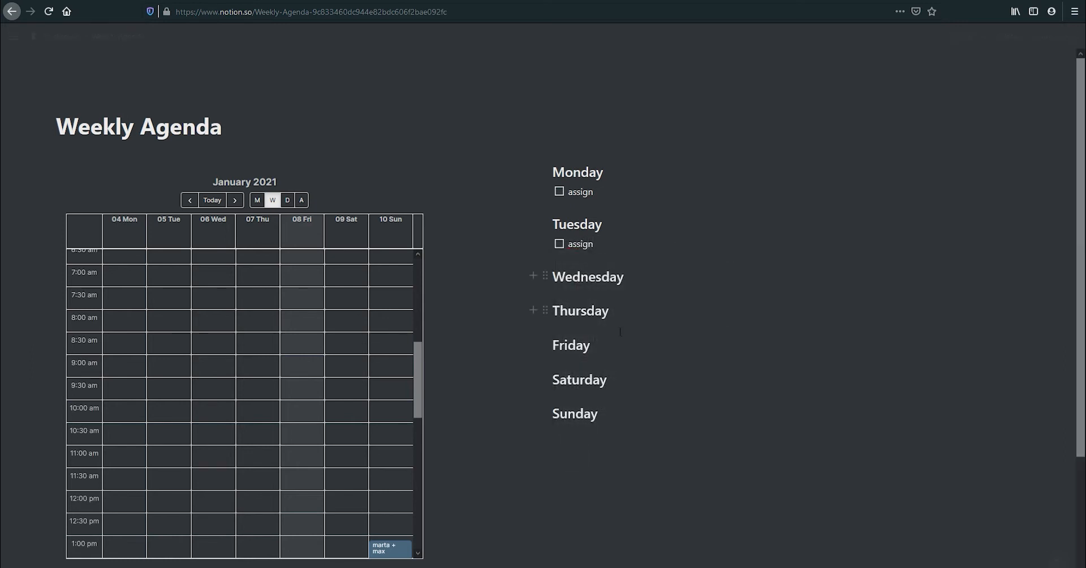
Return to the parent Workspace page.
drag(601, 343, 510, 330)
click(628, 198)
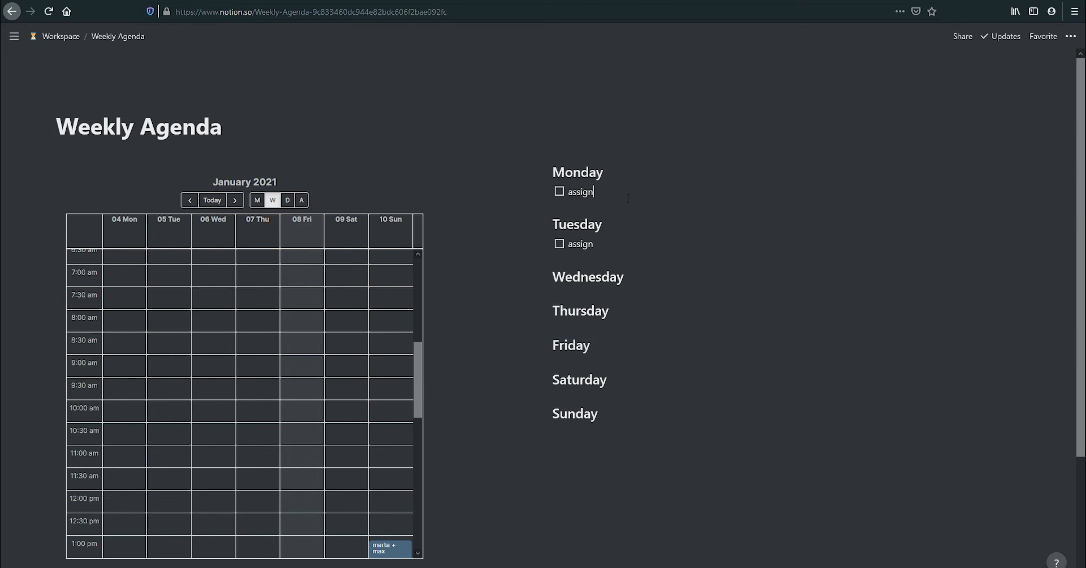
click(69, 37)
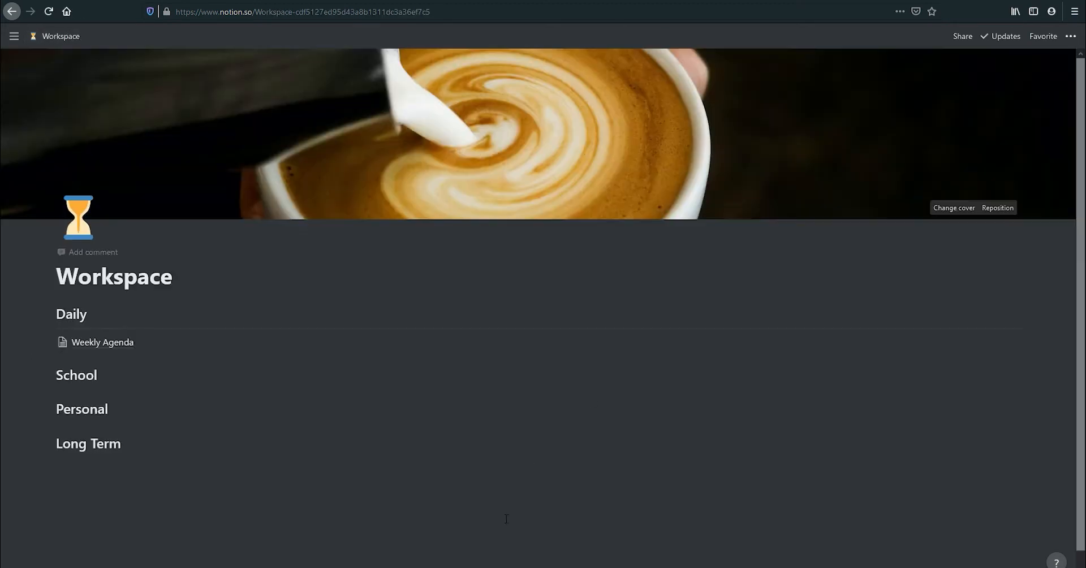
click(170, 339)
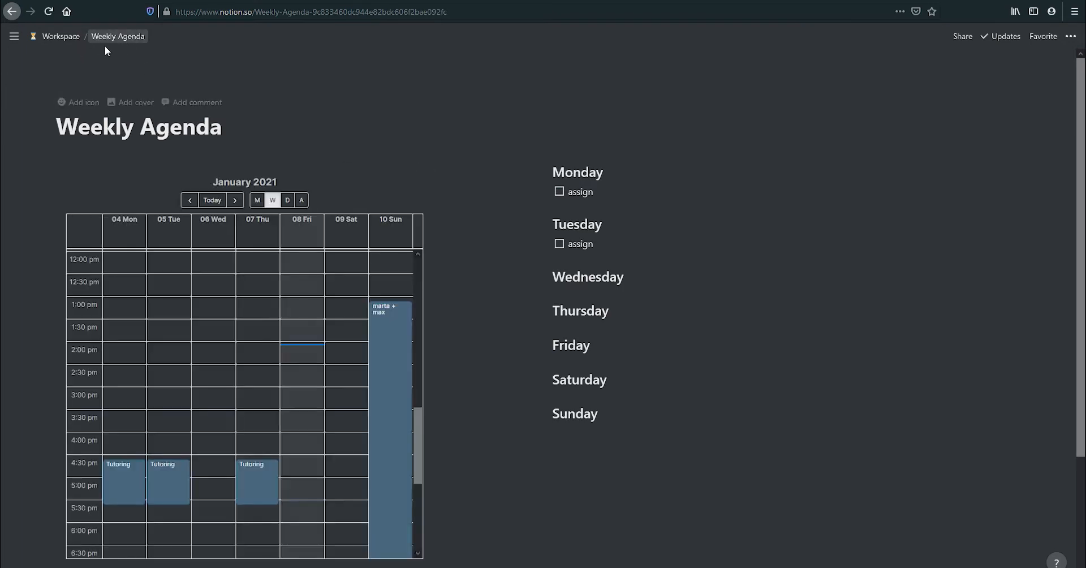
click(64, 38)
Place the School, Personal and Long Term headings in a column beside Daily, and move the divider and Weekly Agenda link under Daily.
drag(48, 375, 1032, 314)
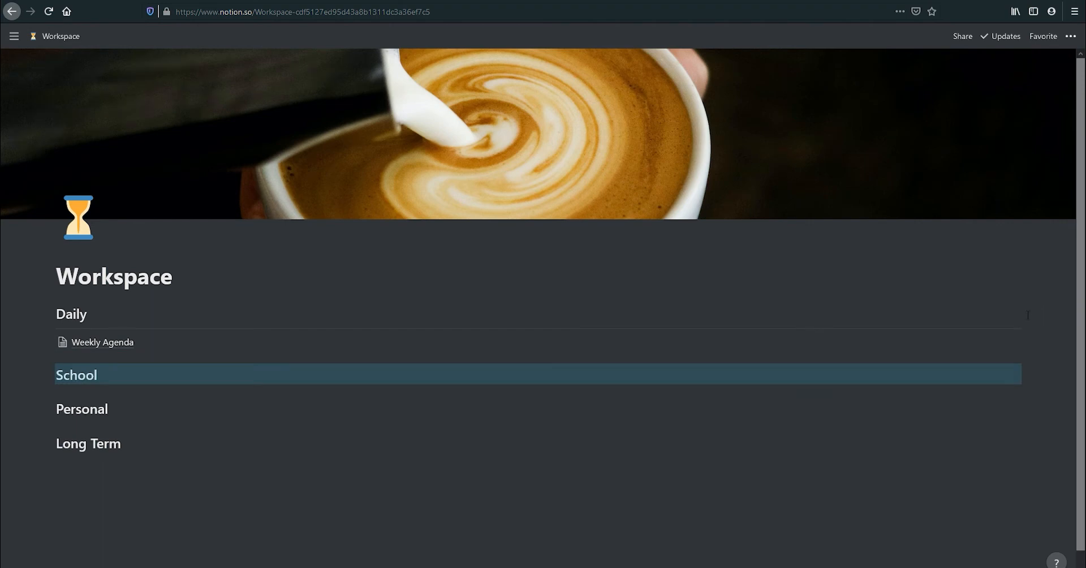
drag(6, 363, 313, 490)
drag(47, 374, 1058, 312)
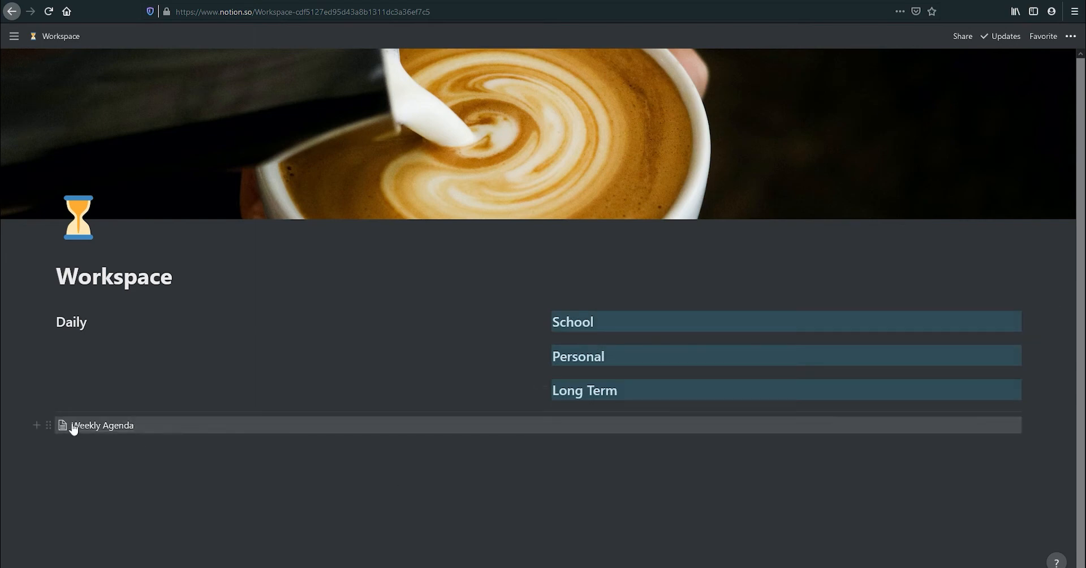
drag(22, 403, 121, 447)
drag(56, 412, 69, 347)
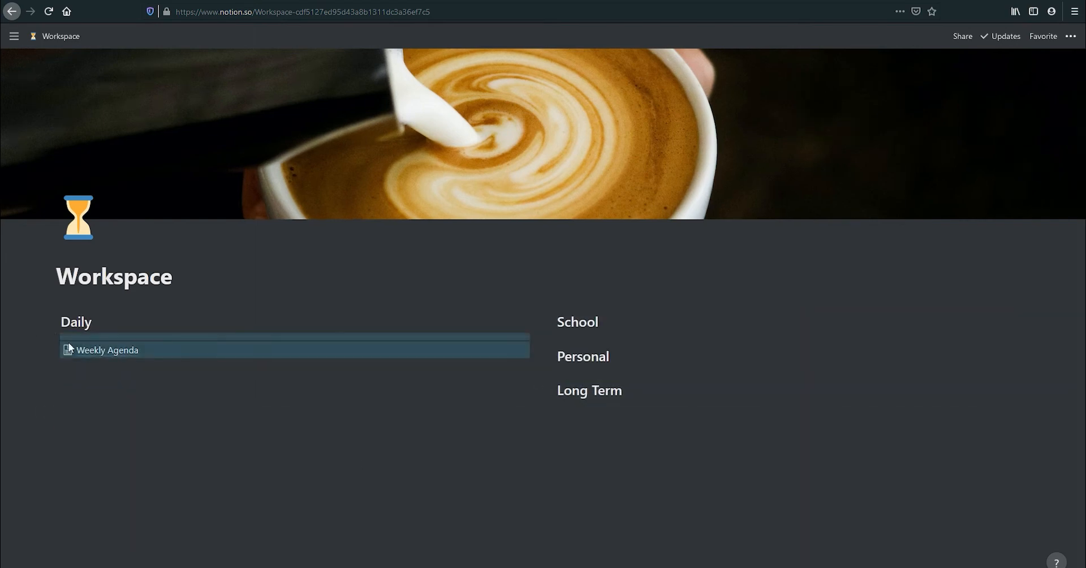
Split Personal and Long Term into their own columns beside School, making four columns across the page.
click(538, 470)
drag(521, 351, 431, 355)
drag(703, 463, 1046, 311)
click(719, 492)
drag(800, 493, 1060, 320)
click(335, 378)
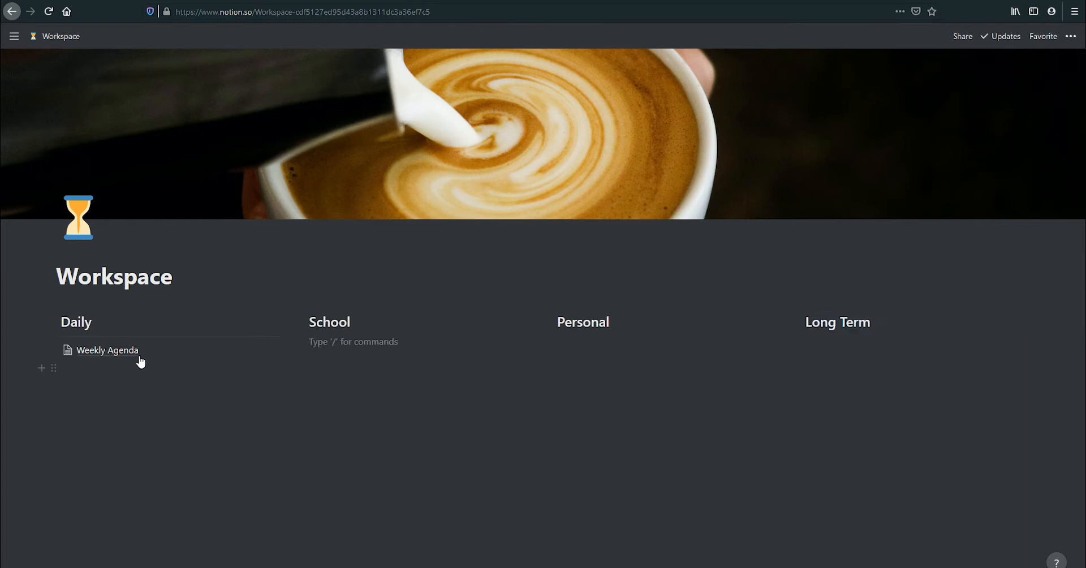
Add a sub-page titled Habit Tracker below the Weekly Agenda link in the Daily column.
click(197, 376)
text(/)
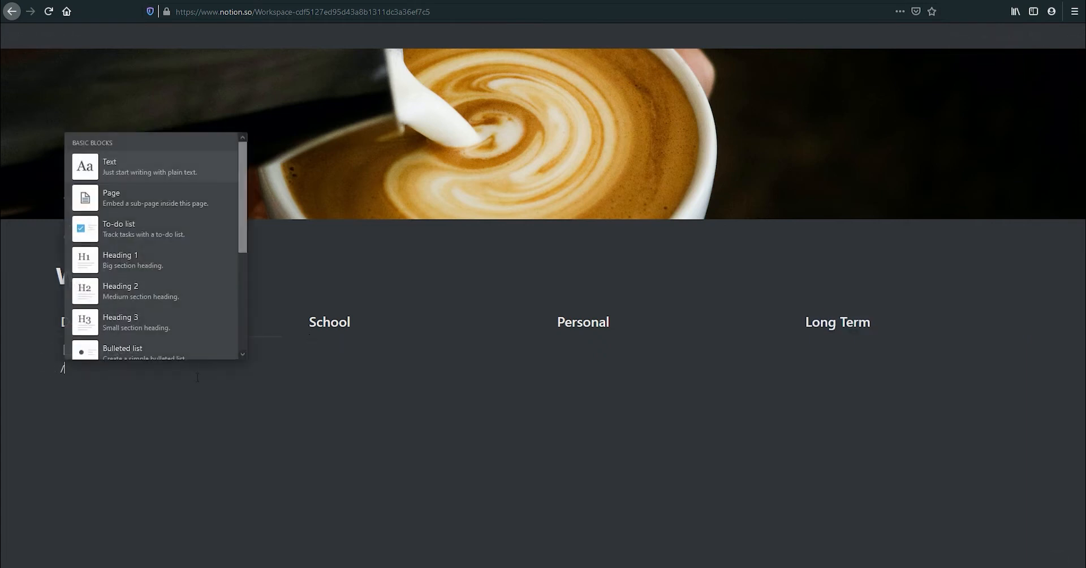
click(153, 197)
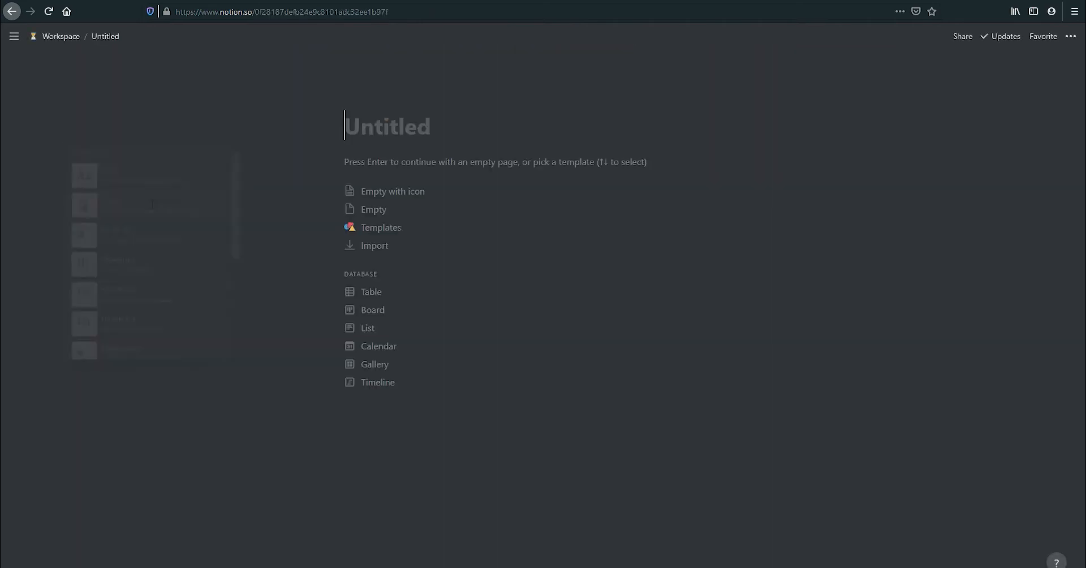
text(Habit Tracker)
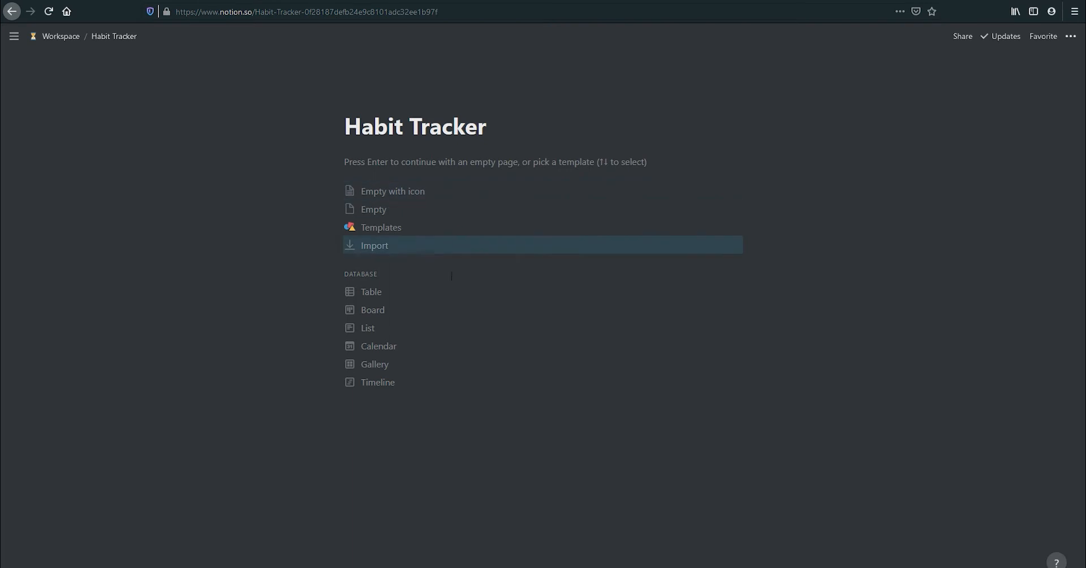
Start the Habit Tracker as an empty page and insert an inline table.
key(Return)
text(/tabl)
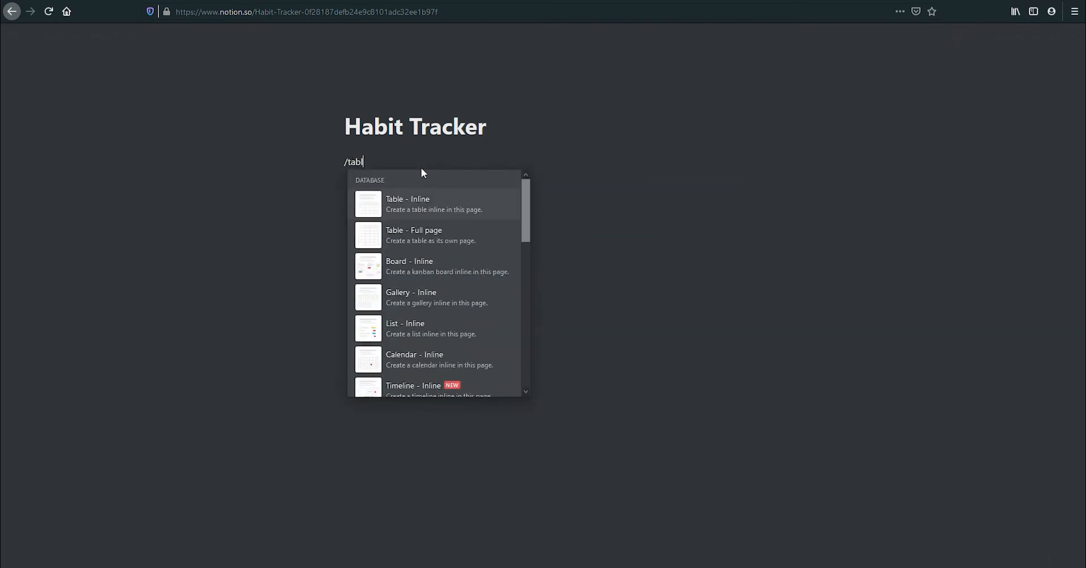
click(421, 205)
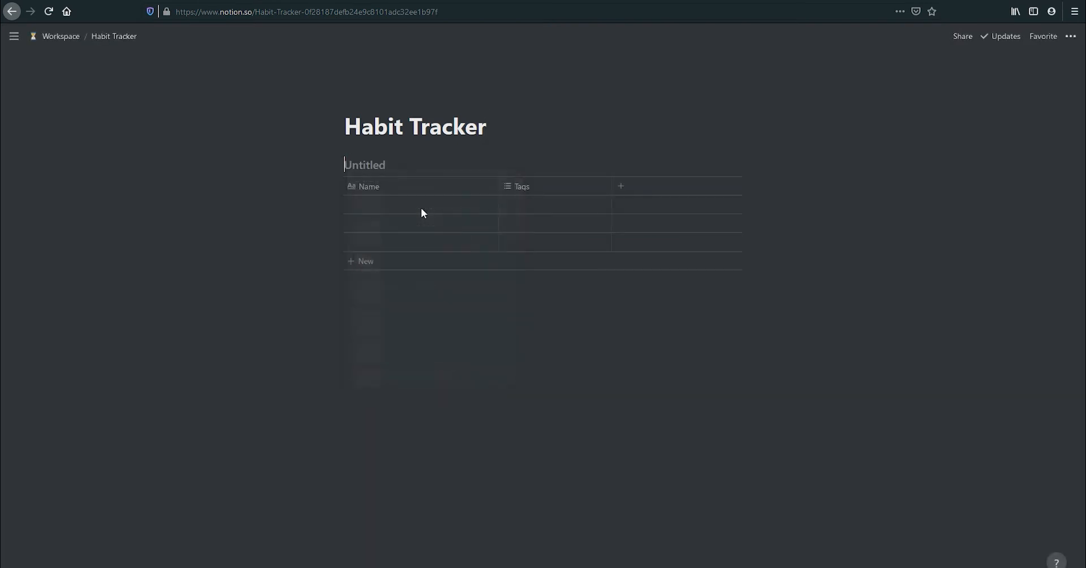
Set the Habit Tracker page to full width and title its table Daily.
click(1071, 37)
click(1063, 133)
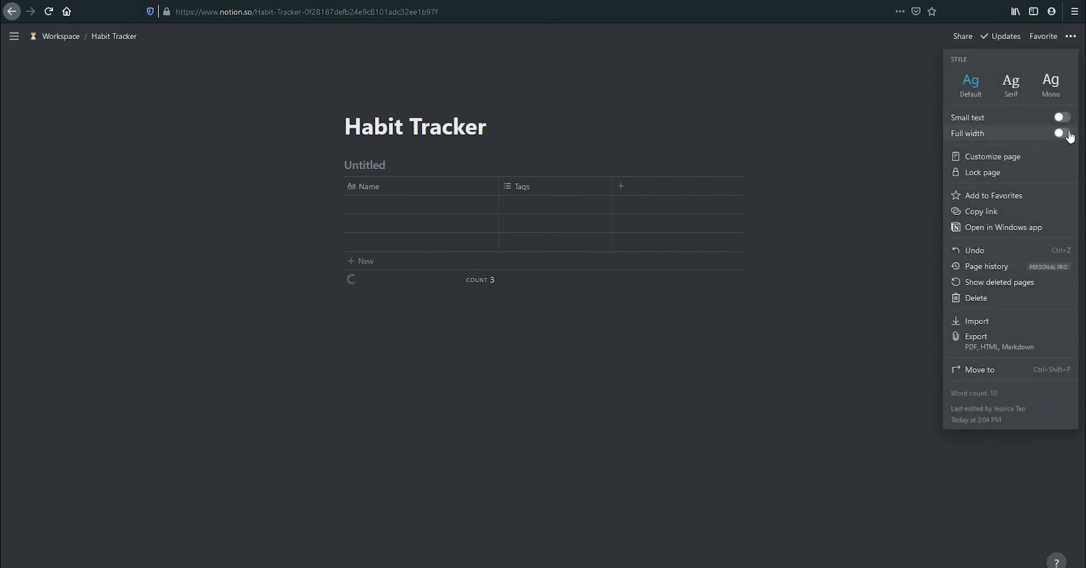
click(94, 159)
click(103, 169)
text(Daily)
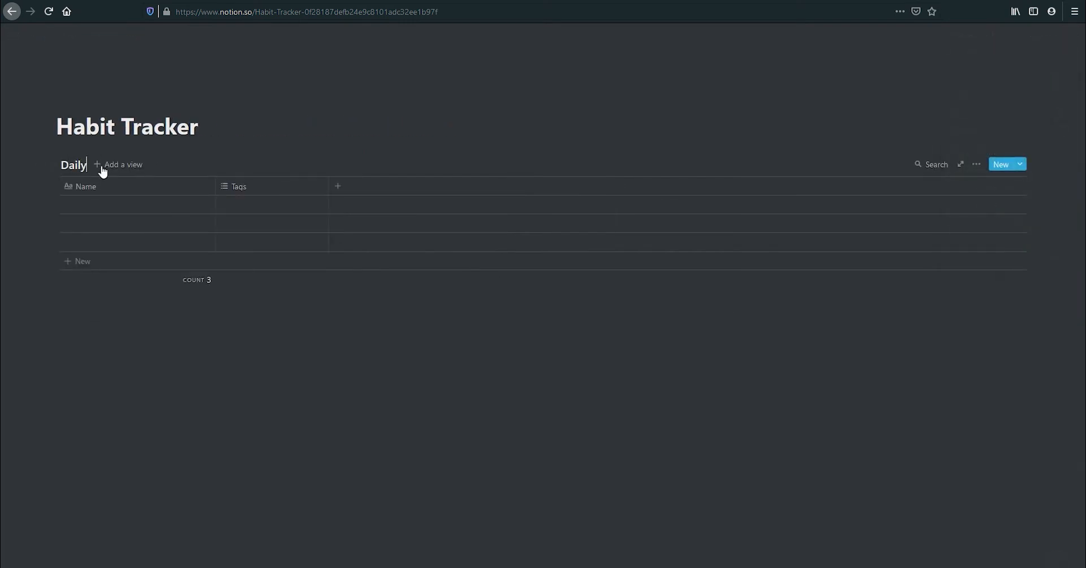
Add a column named Date with the Date property type and place it between Name and Tags.
click(338, 186)
text(Date)
mouse_move(375, 252)
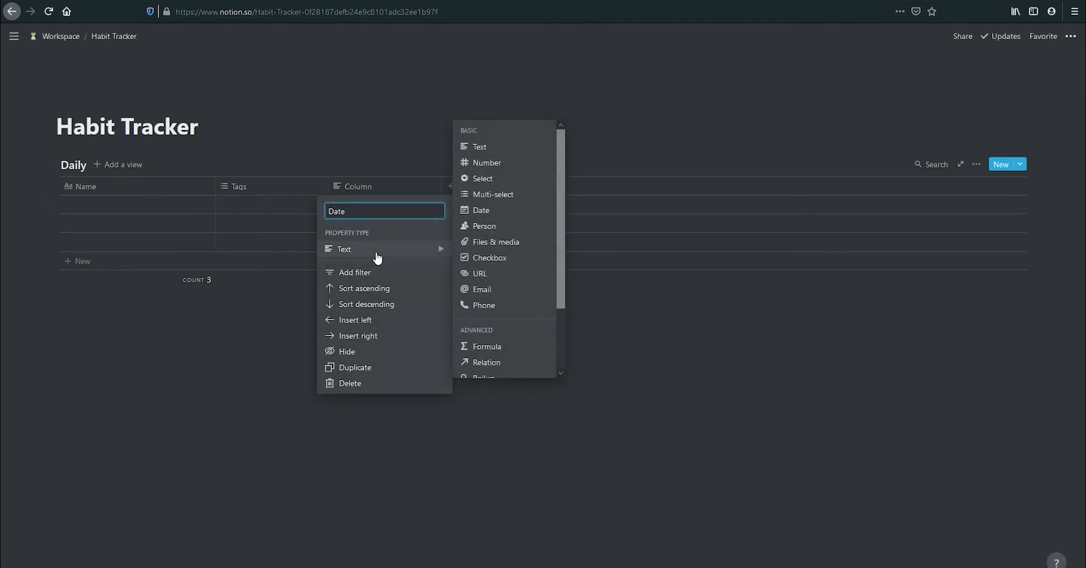
click(489, 215)
drag(393, 184, 226, 192)
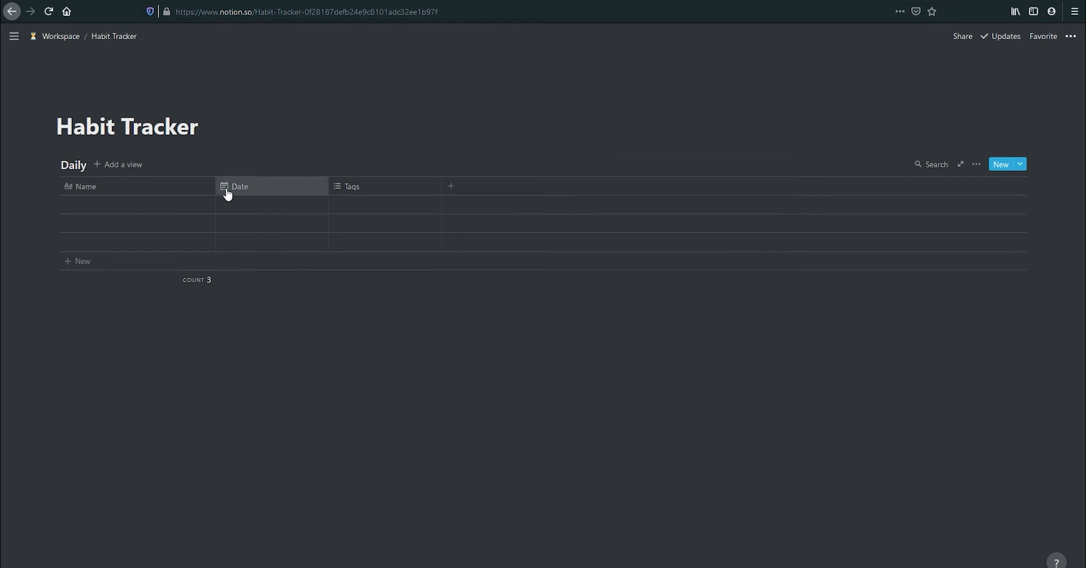
Name the first table row January 1 and set its date to Jan 1, 2021.
click(129, 209)
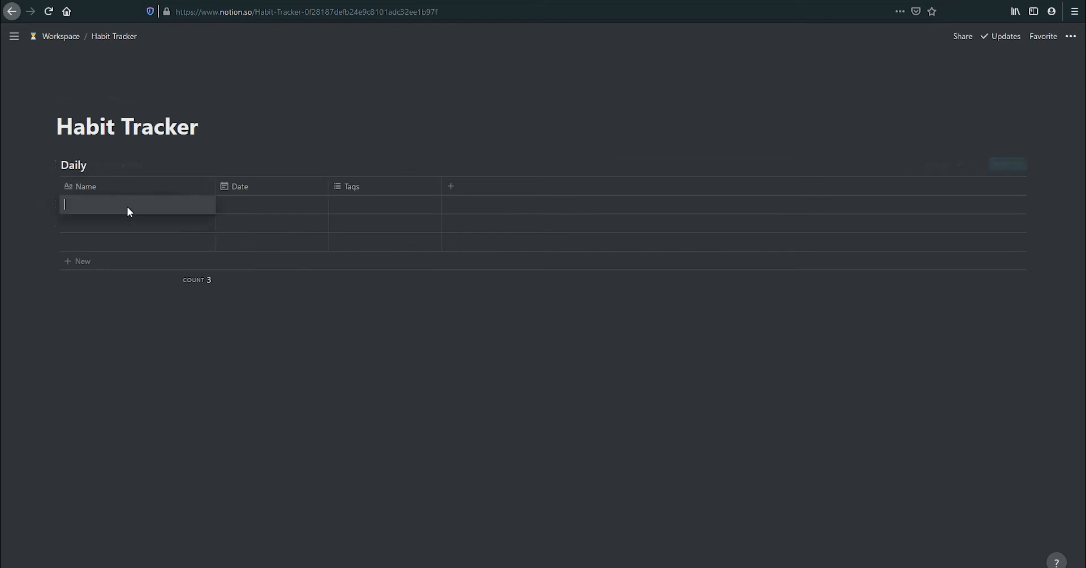
text(Janu)
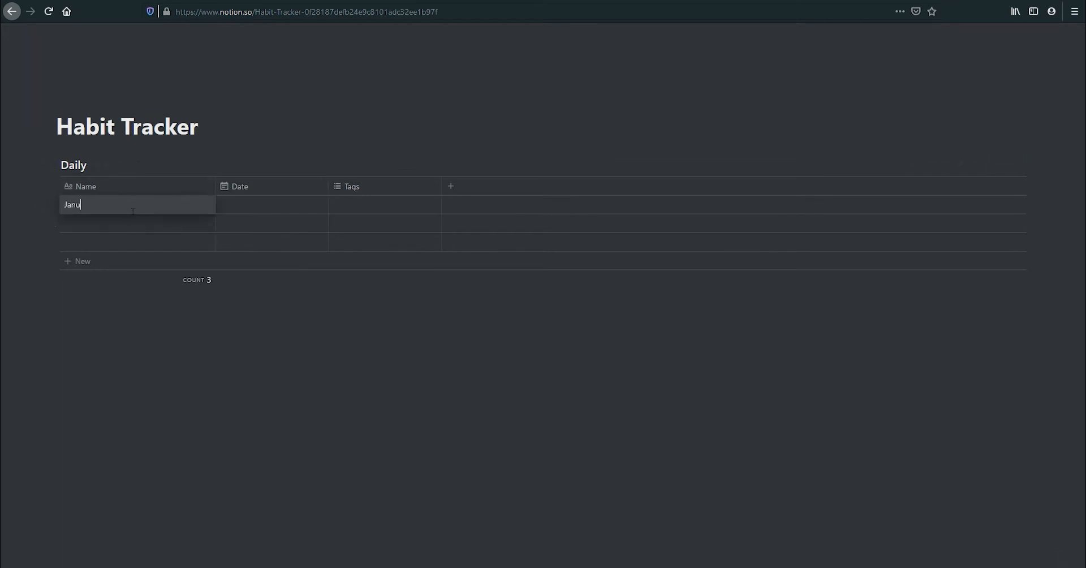
text(ary 1)
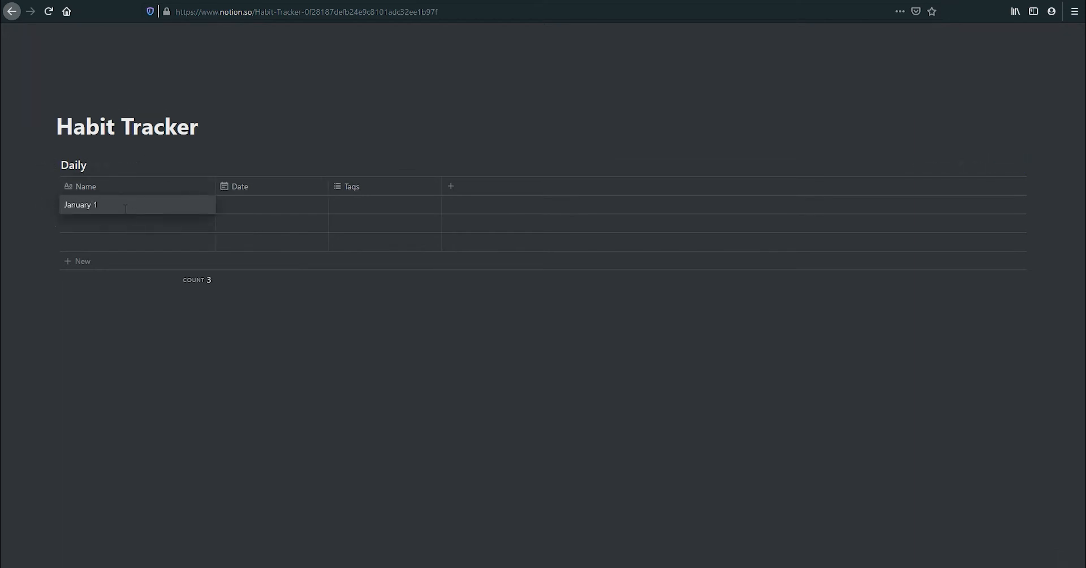
click(228, 209)
click(331, 290)
click(431, 136)
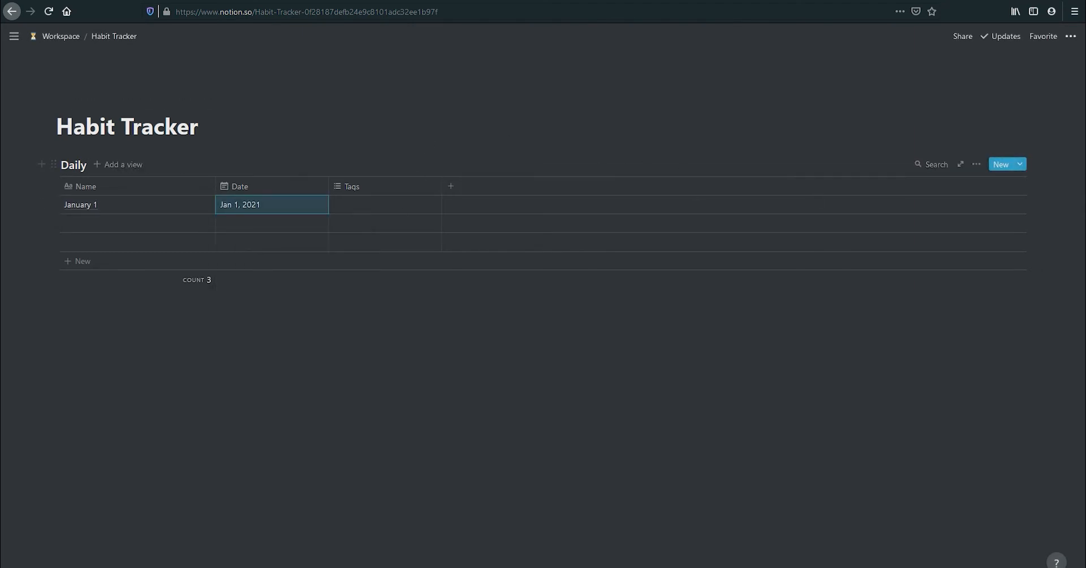
click(931, 164)
click(199, 127)
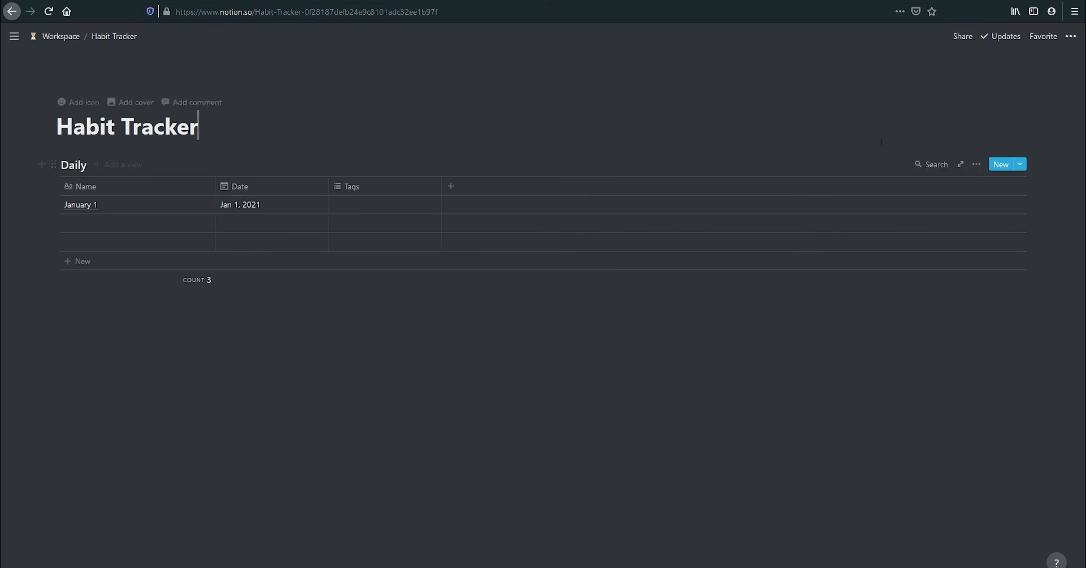
Rename the Tags column Hours of Sleep and change its property type to Number.
click(384, 194)
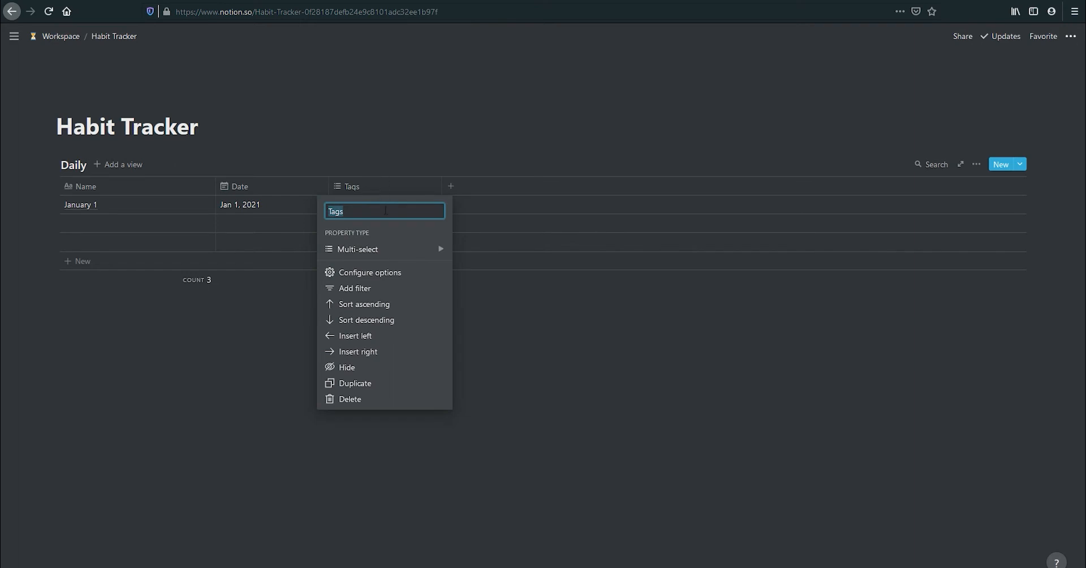
key(BackSpace)
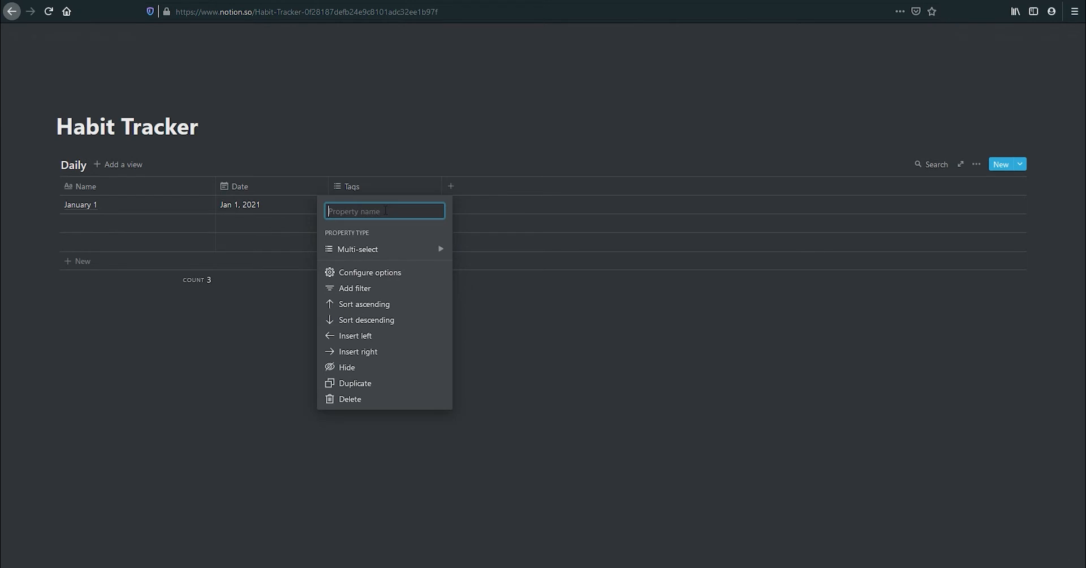
text(Hours of Sleep)
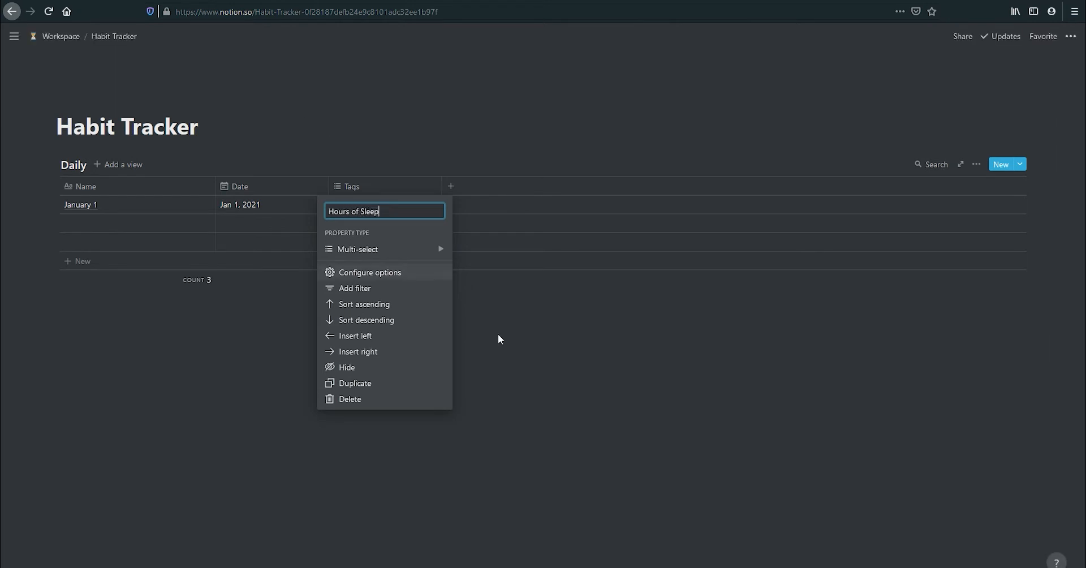
click(433, 249)
click(528, 163)
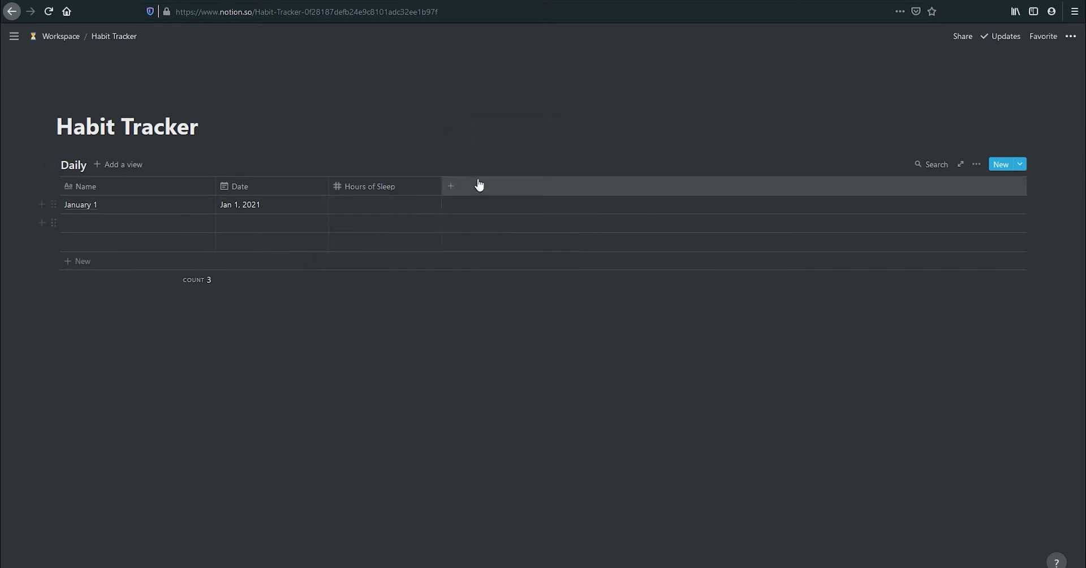
Add a column named Worked Out? with the Checkbox property type to the Daily table.
click(474, 181)
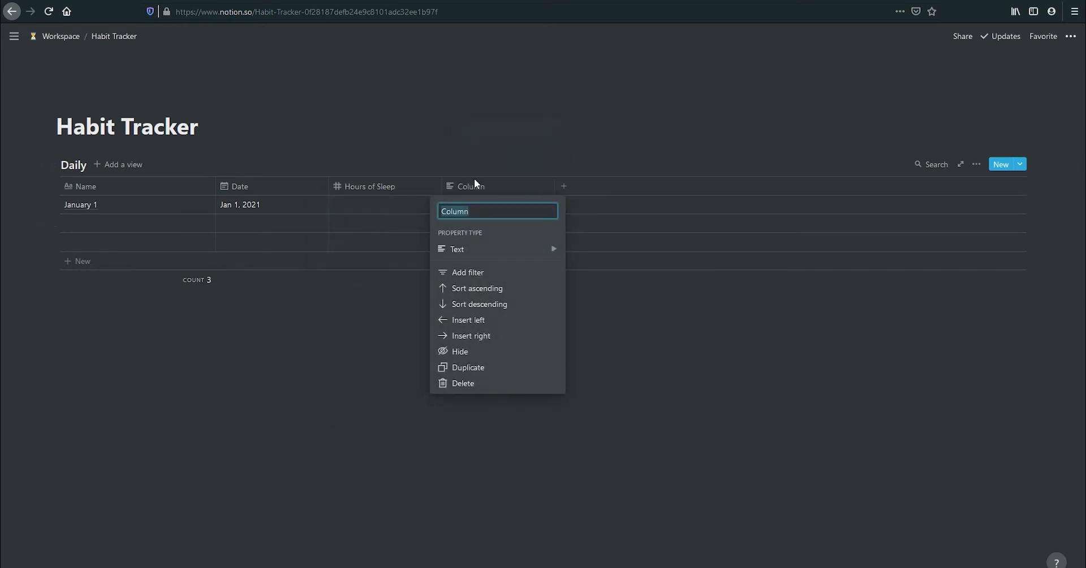
text(wo)
key(BackSpace)
key(BackSpace)
text(Worked Out?)
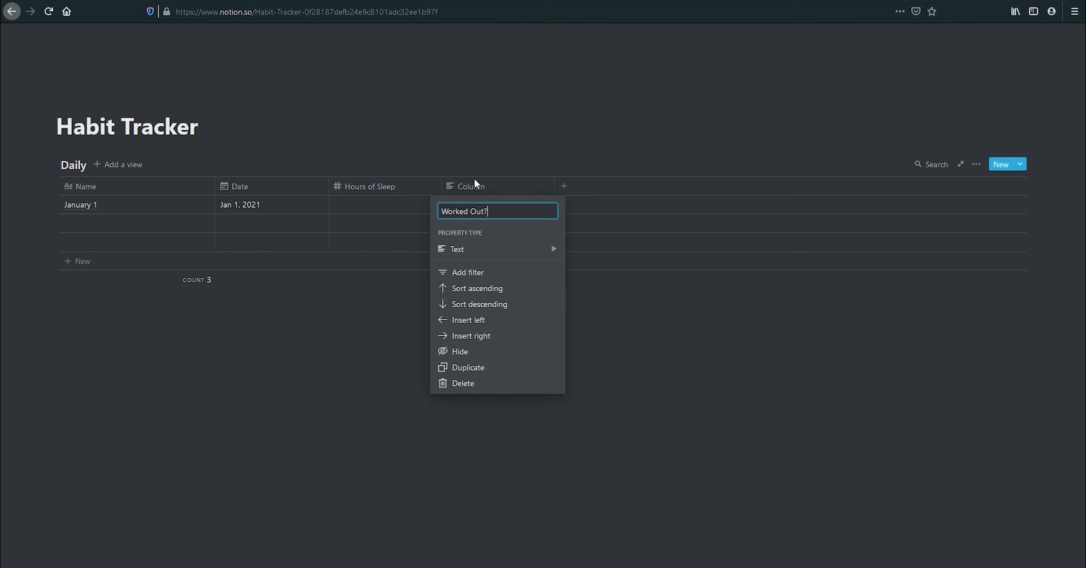
mouse_move(552, 250)
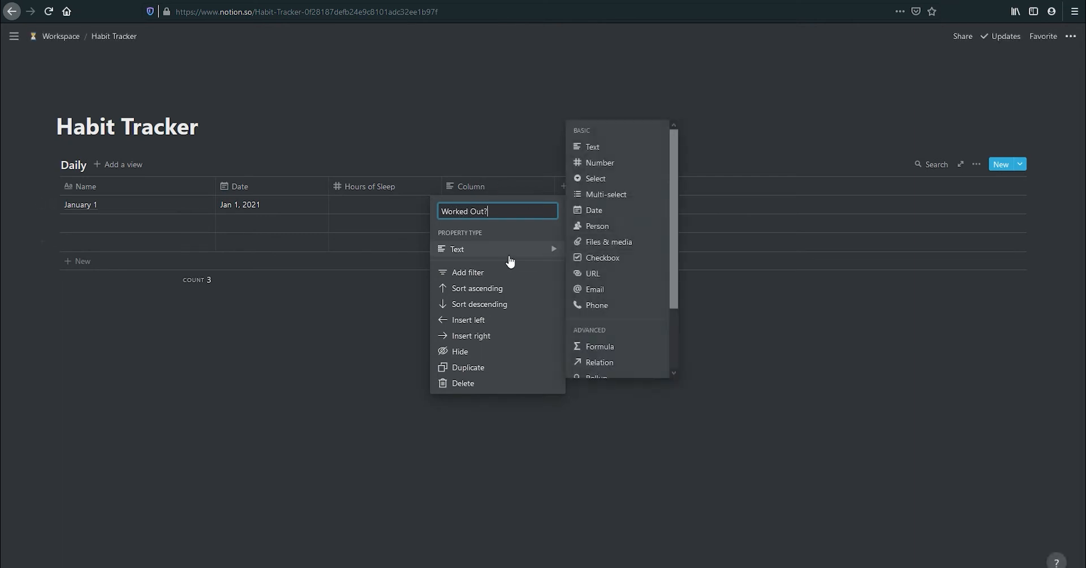
click(643, 264)
Add a column named Steps Taken with the Number property type after Worked Out?
click(613, 184)
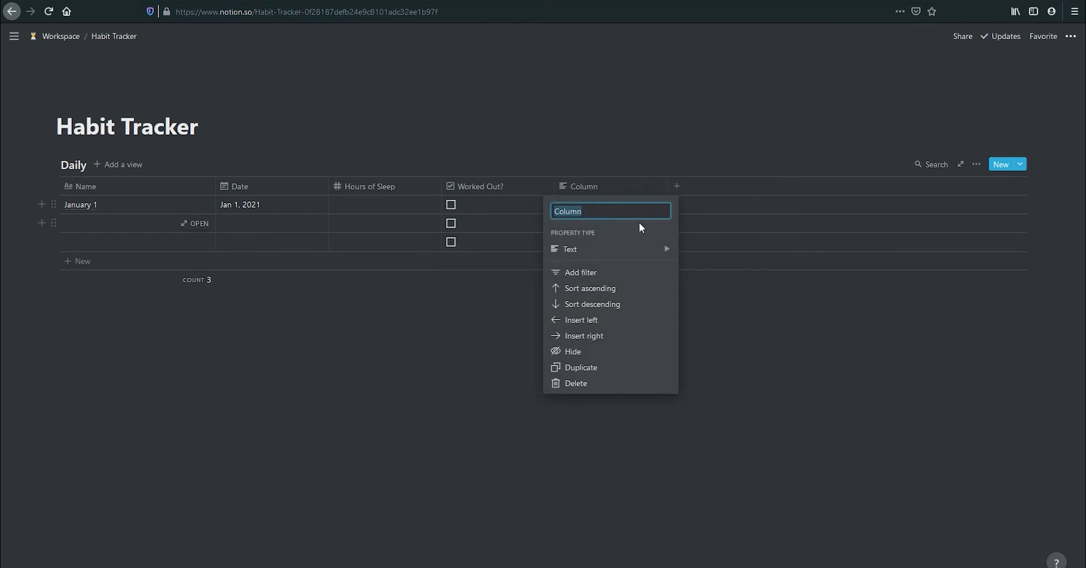
text(Step)
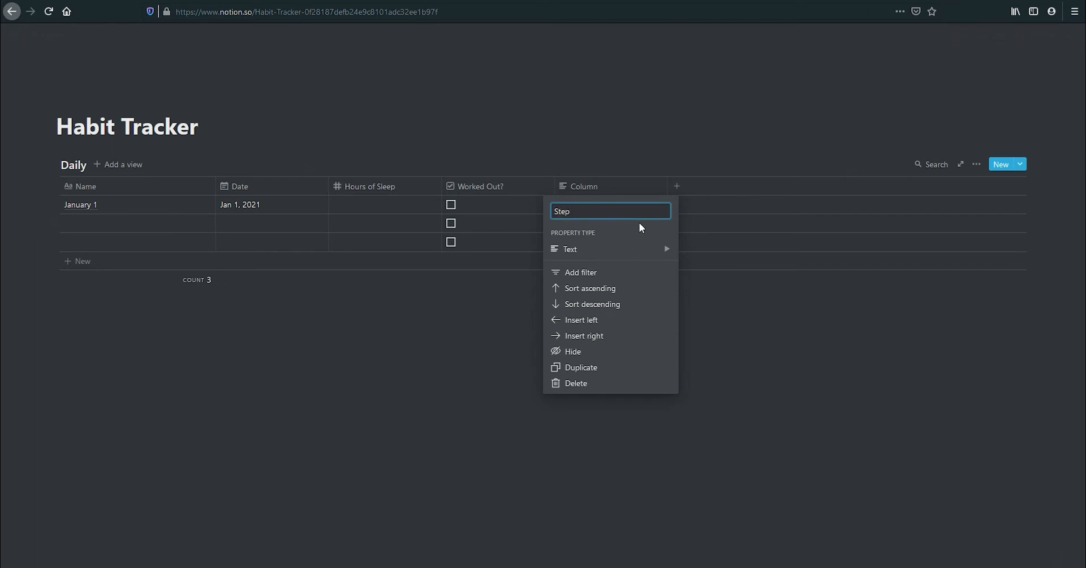
text(s Taken)
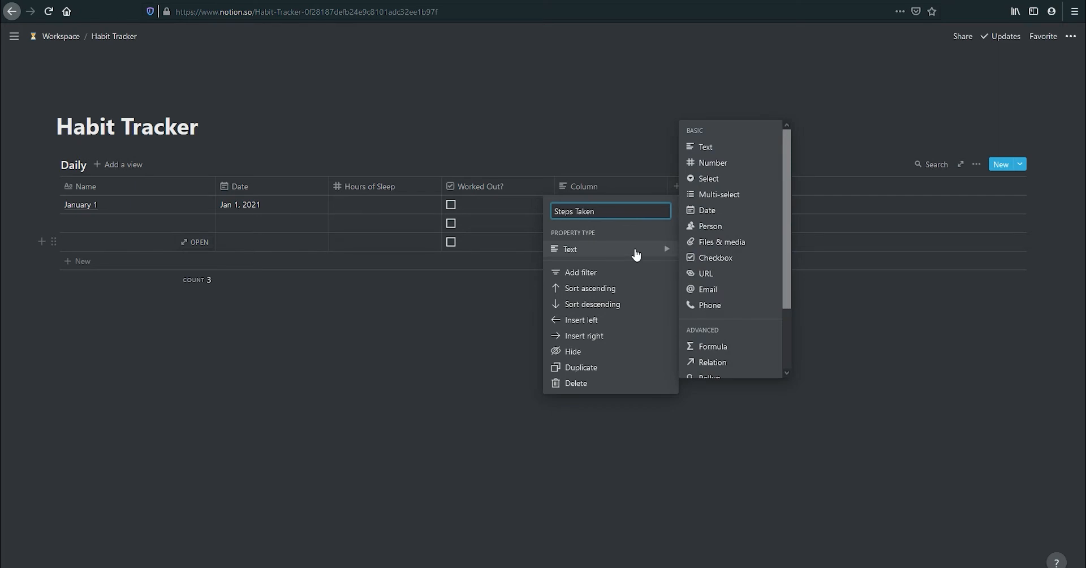
click(742, 162)
Embed a sub-page named Weekly below the Daily table and set it up as a table database.
click(699, 365)
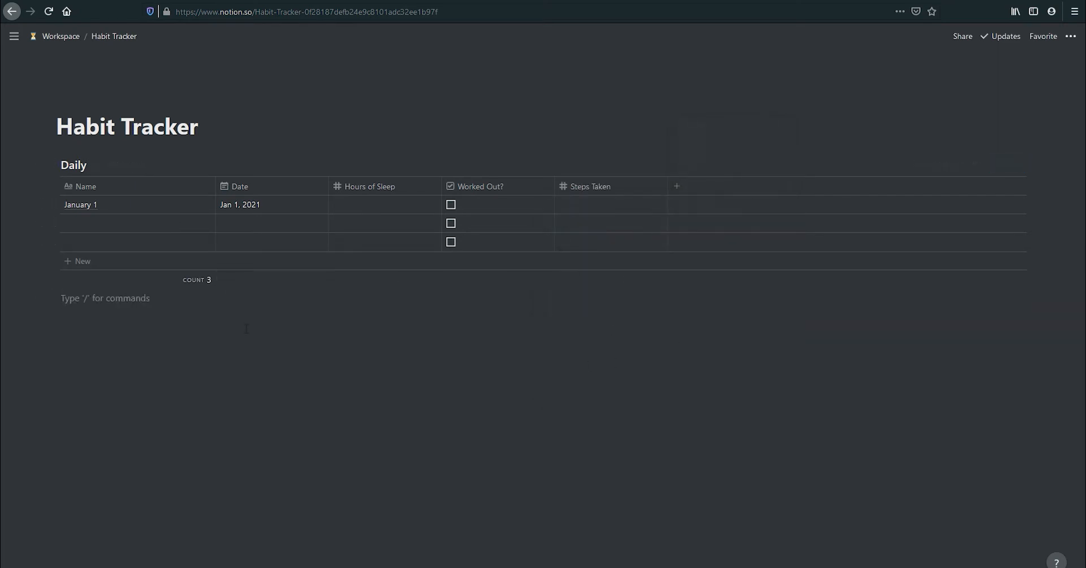
key(Return)
text(/)
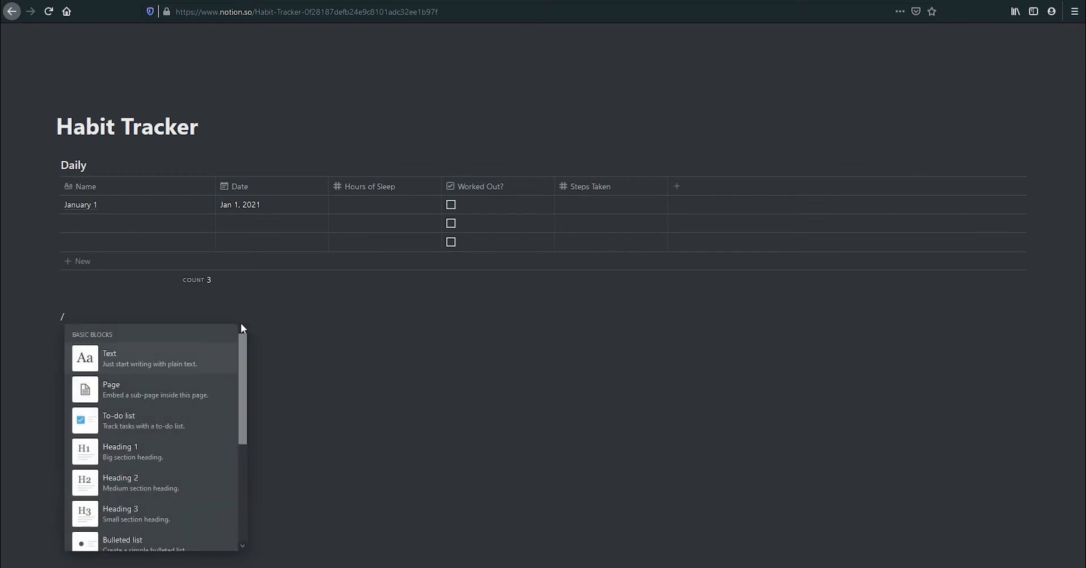
click(142, 396)
text(Weekly)
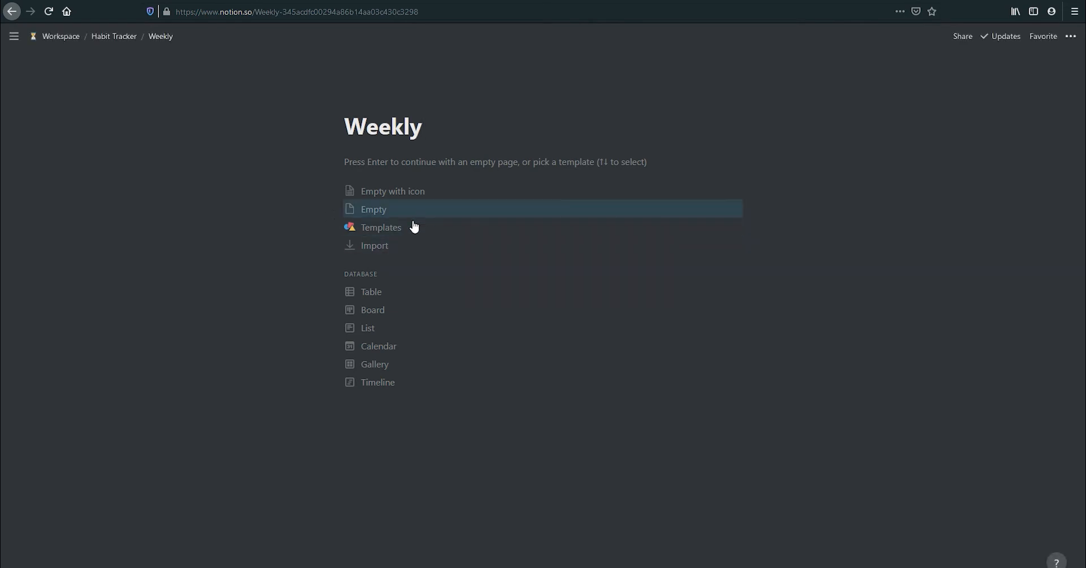
click(385, 300)
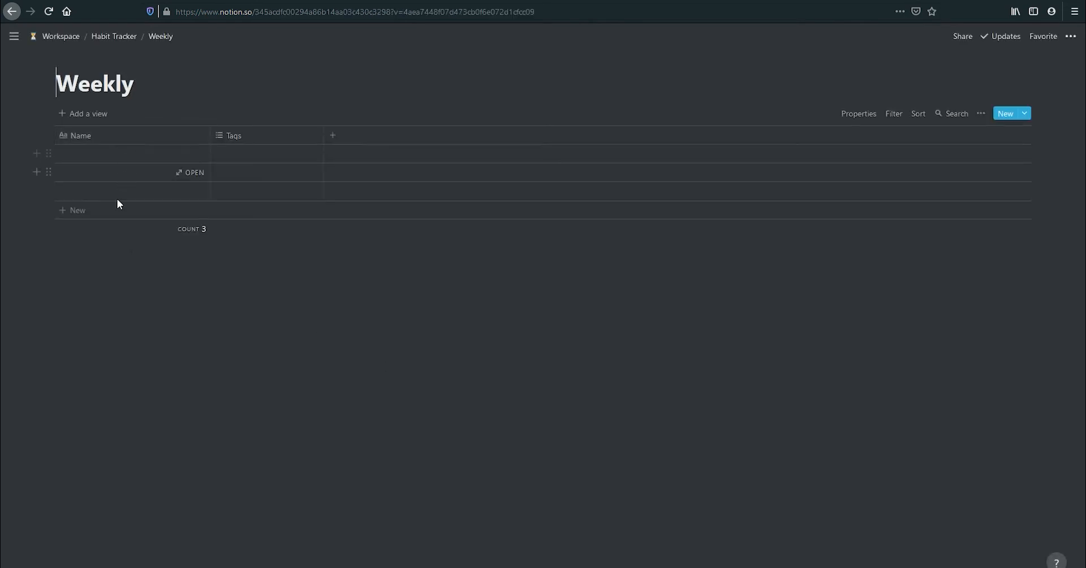
Name the first two rows of the Weekly table January 1 - 2 and January 3 - 9.
click(147, 156)
text(January 1 - 2)
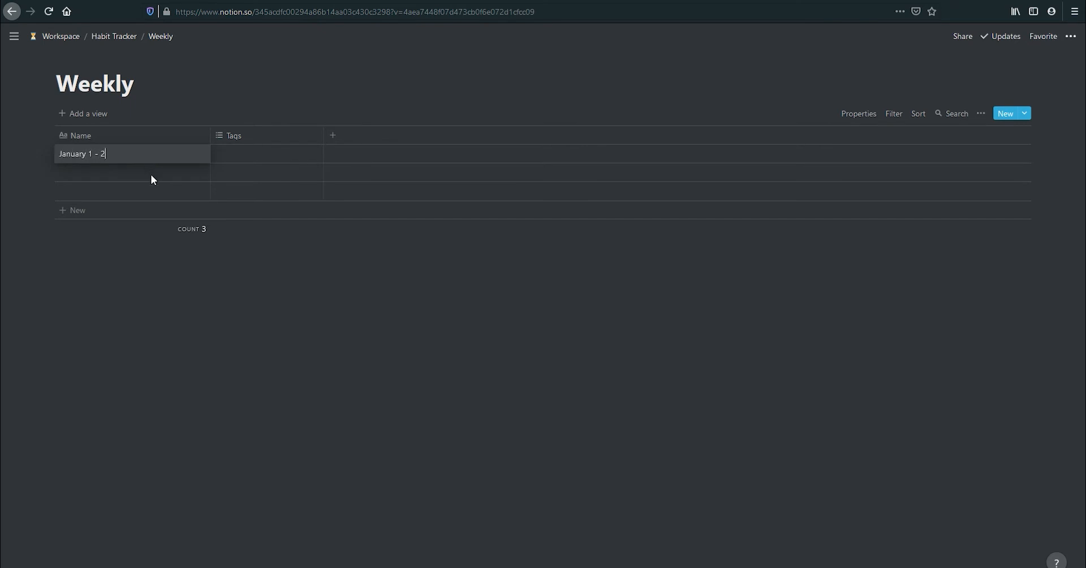
key(Return)
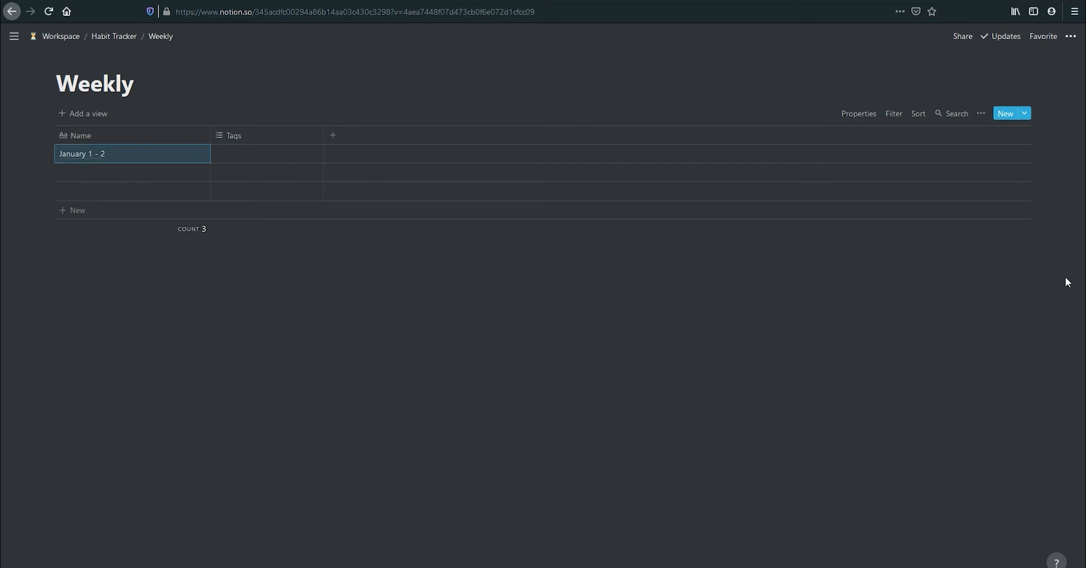
click(87, 176)
text(January 3 - 9)
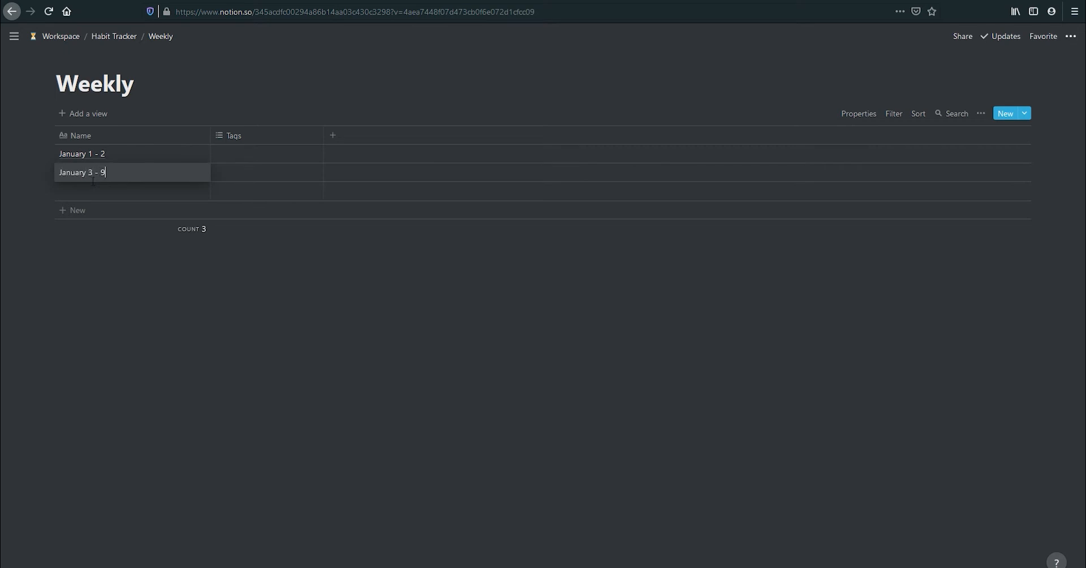
key(Escape)
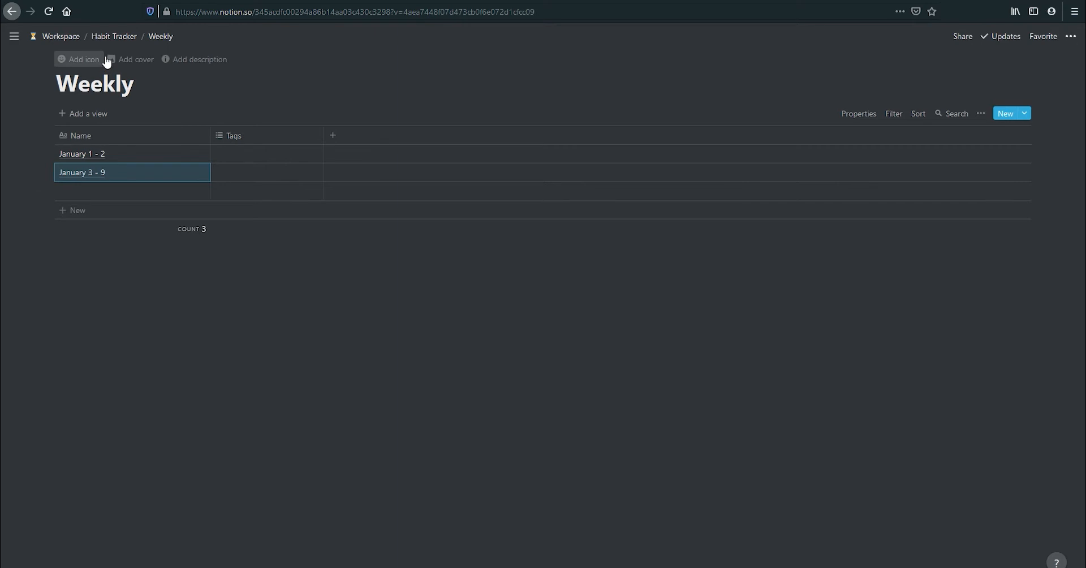
Return to the Habit Tracker page and add a Weekly column to the Daily table as a relation to the Weekly database.
click(114, 36)
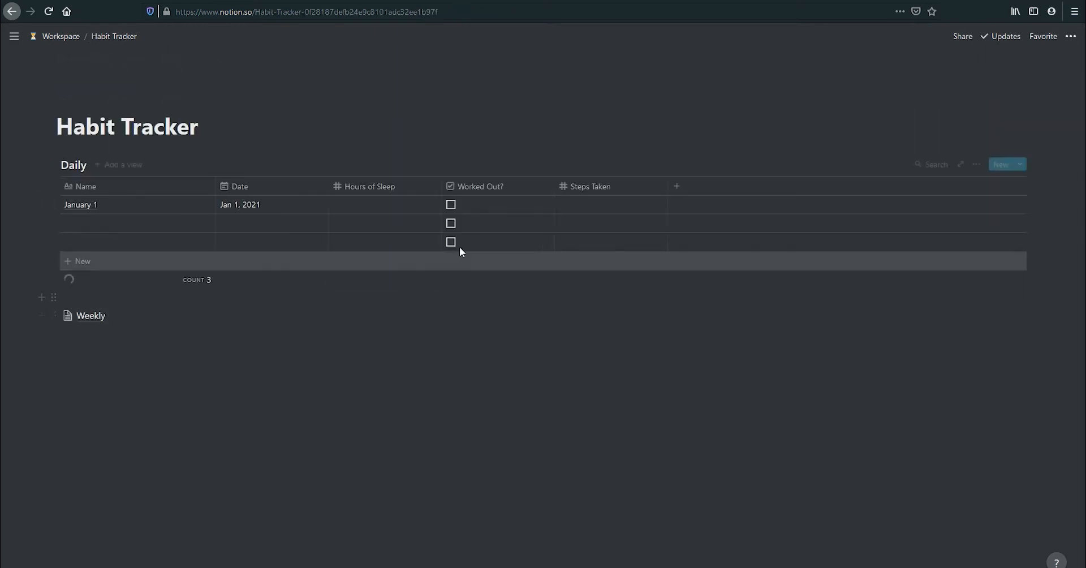
click(690, 187)
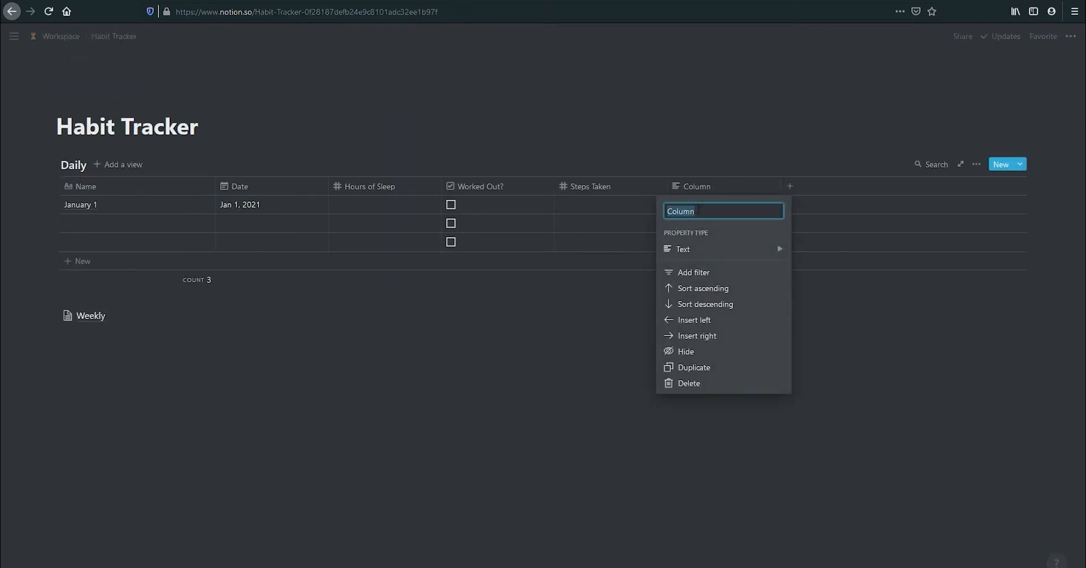
text(Weekly)
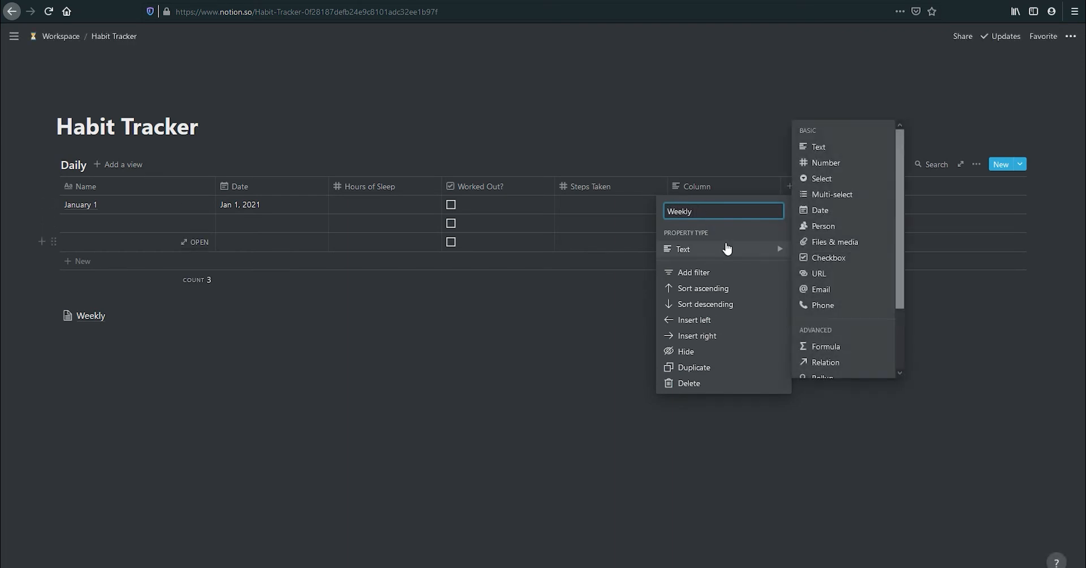
mouse_move(764, 248)
scroll(831, 283, down, 3)
click(867, 293)
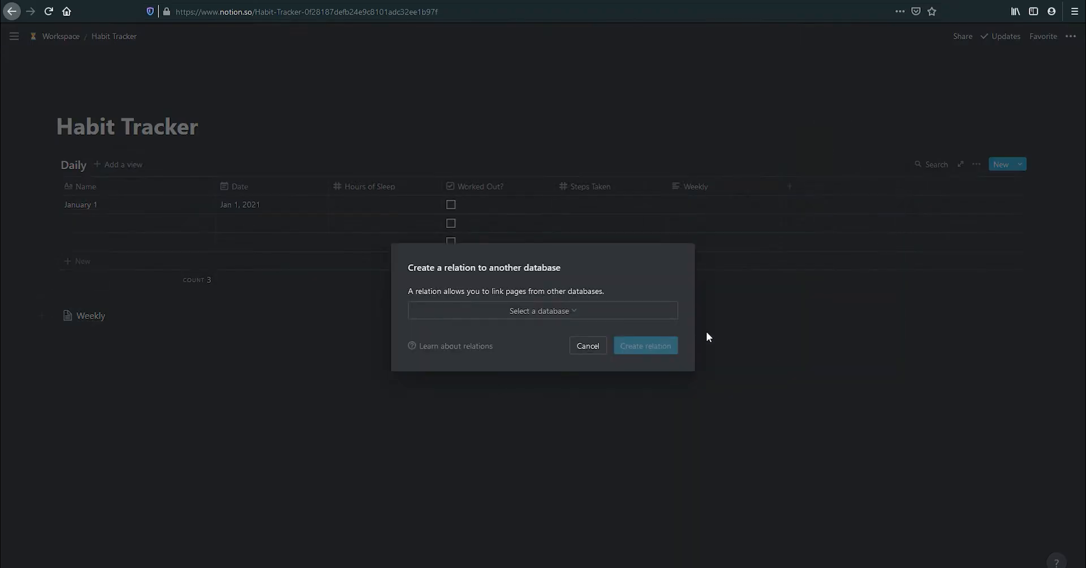
click(597, 311)
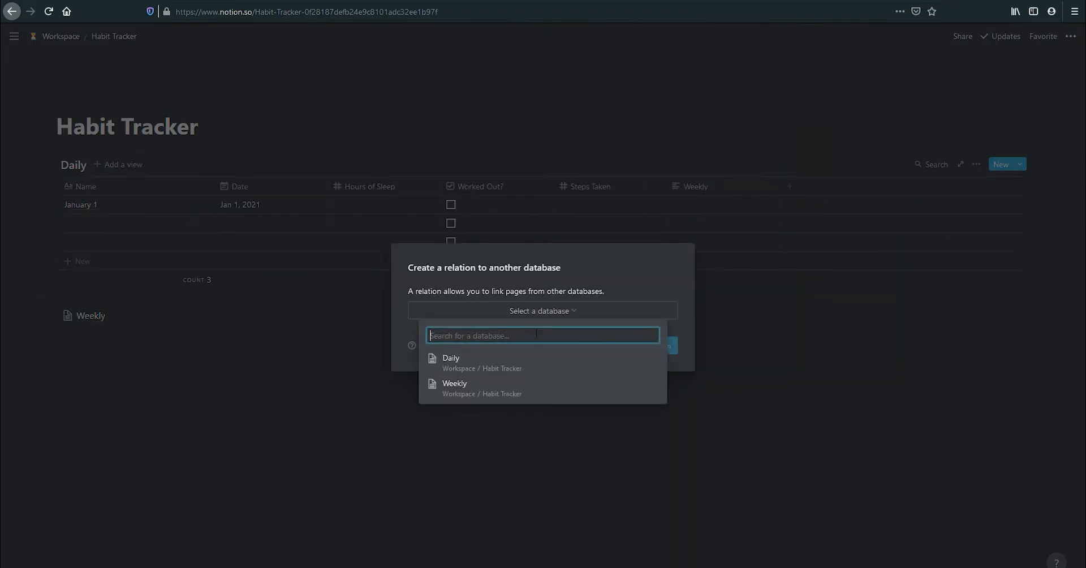
click(467, 385)
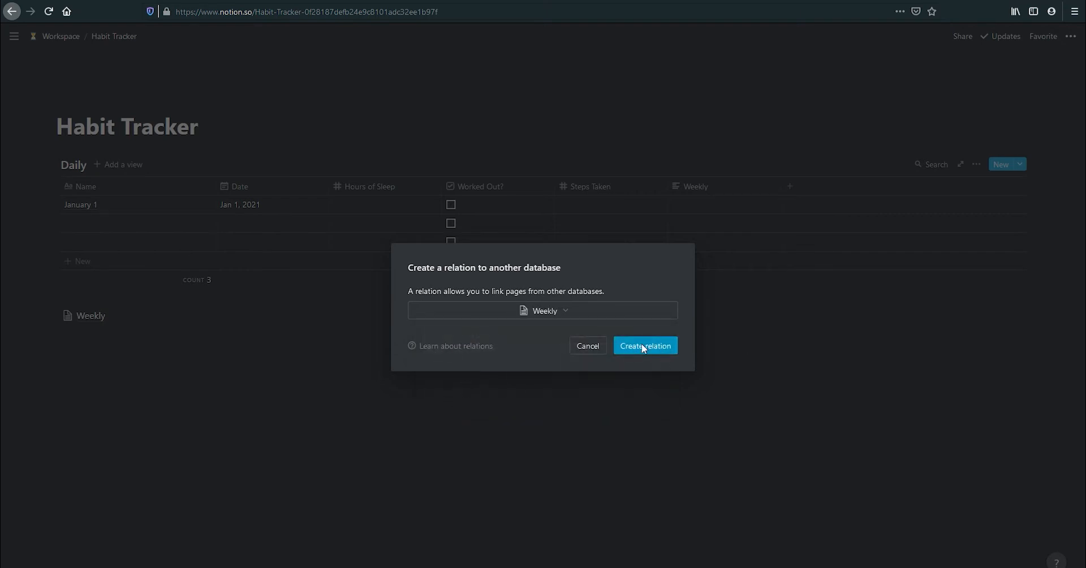
click(644, 346)
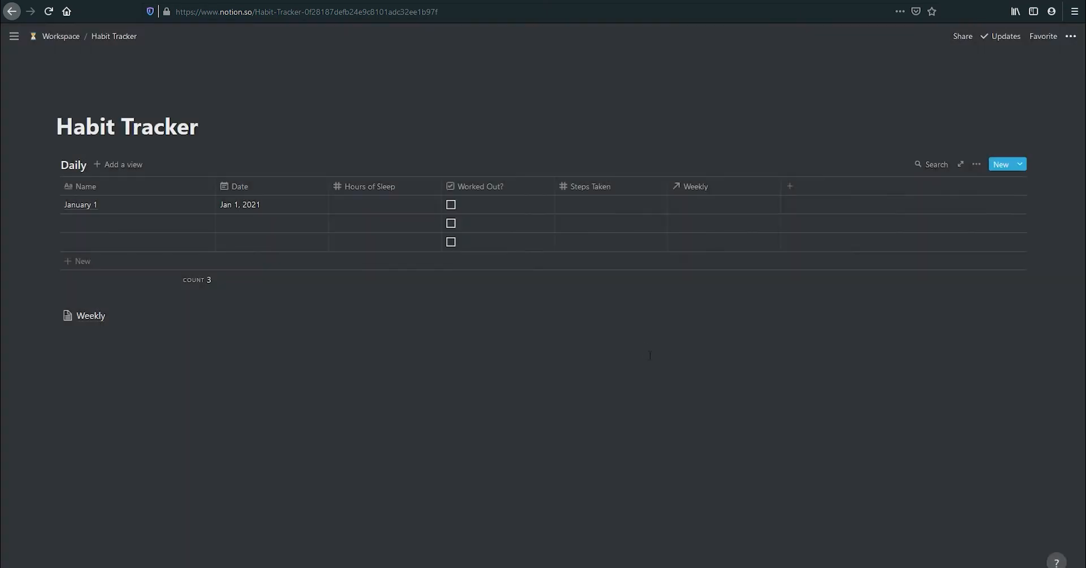
Name the second Daily row January 2 and link both day rows to the January 1 - 2 page in the Weekly column.
click(708, 204)
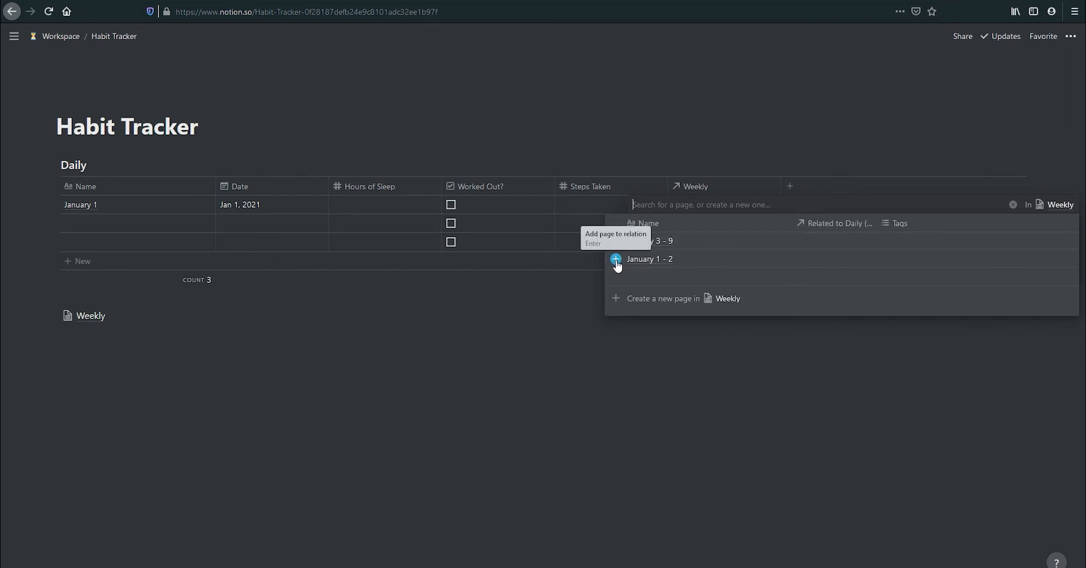
click(619, 261)
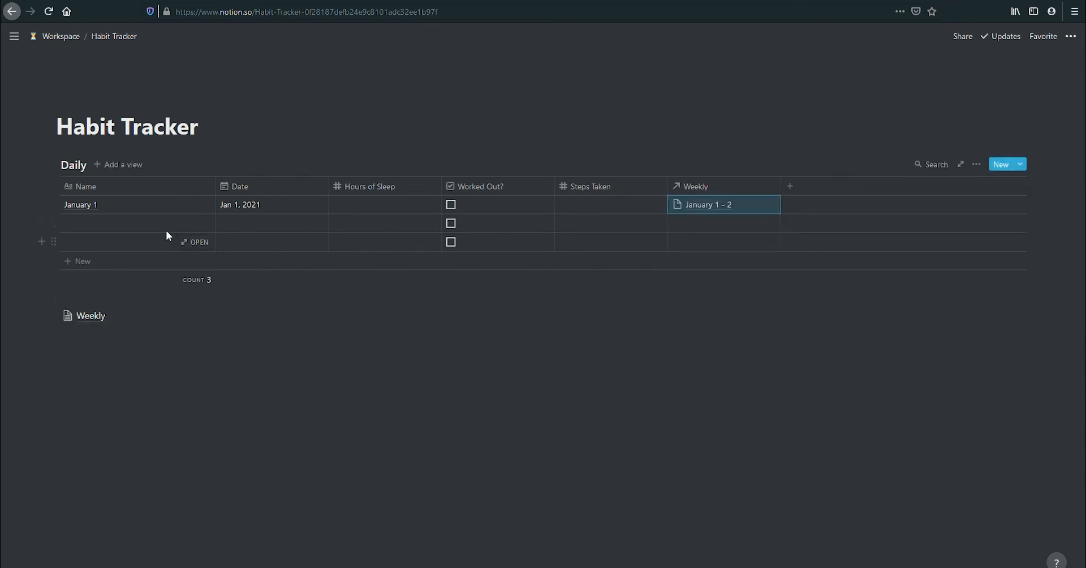
click(148, 223)
text(January 2)
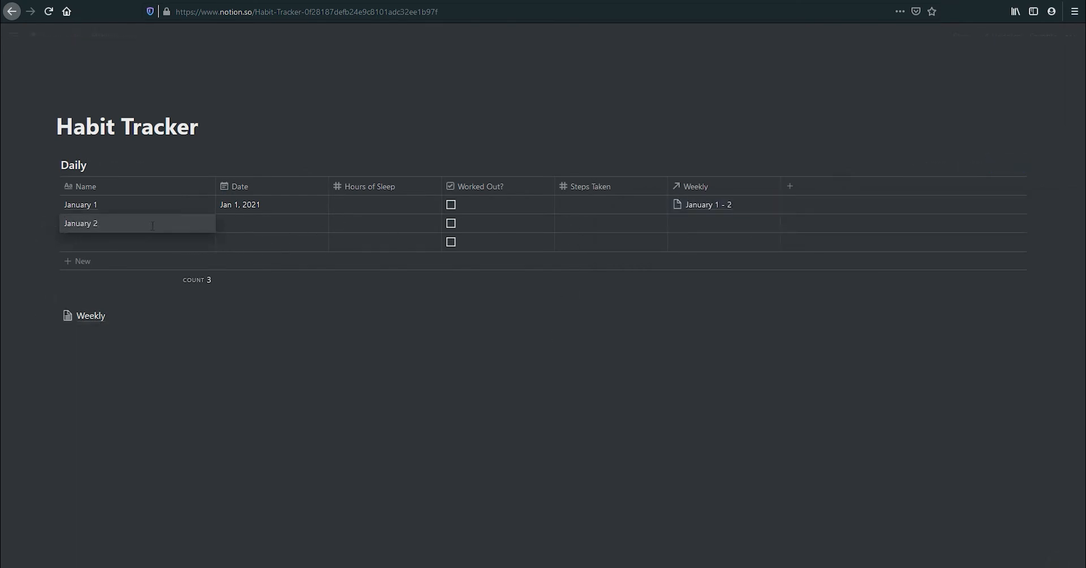
click(759, 220)
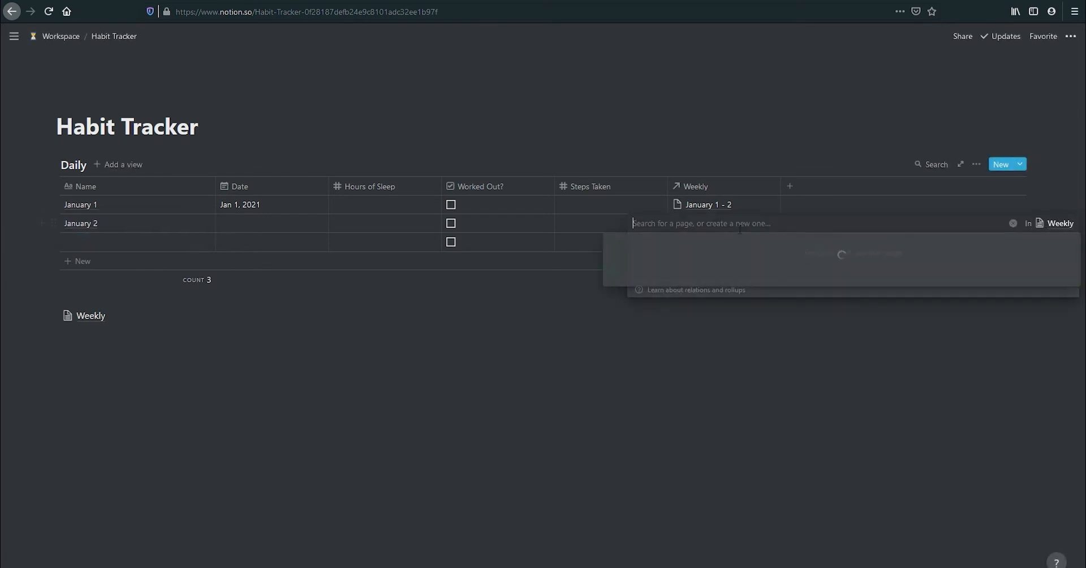
click(616, 277)
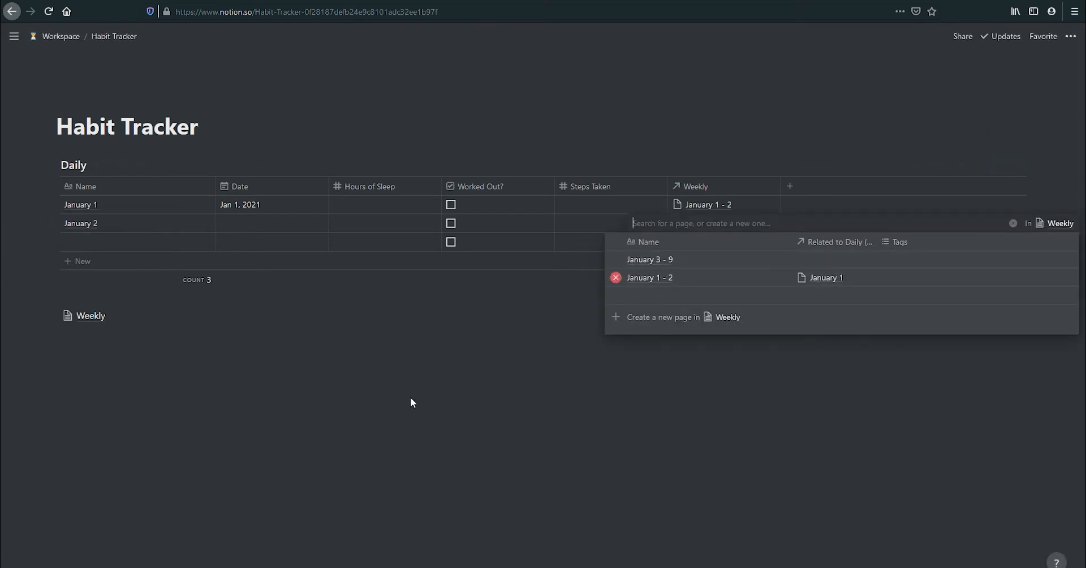
click(409, 398)
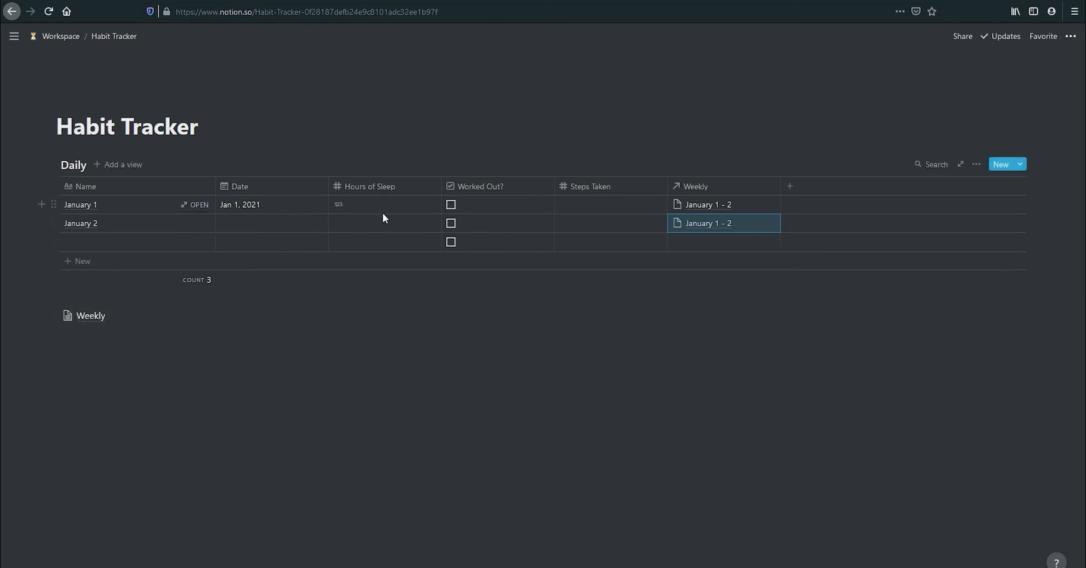
Set the date of the January 2 row to Jan 2, 2021.
click(255, 223)
click(344, 294)
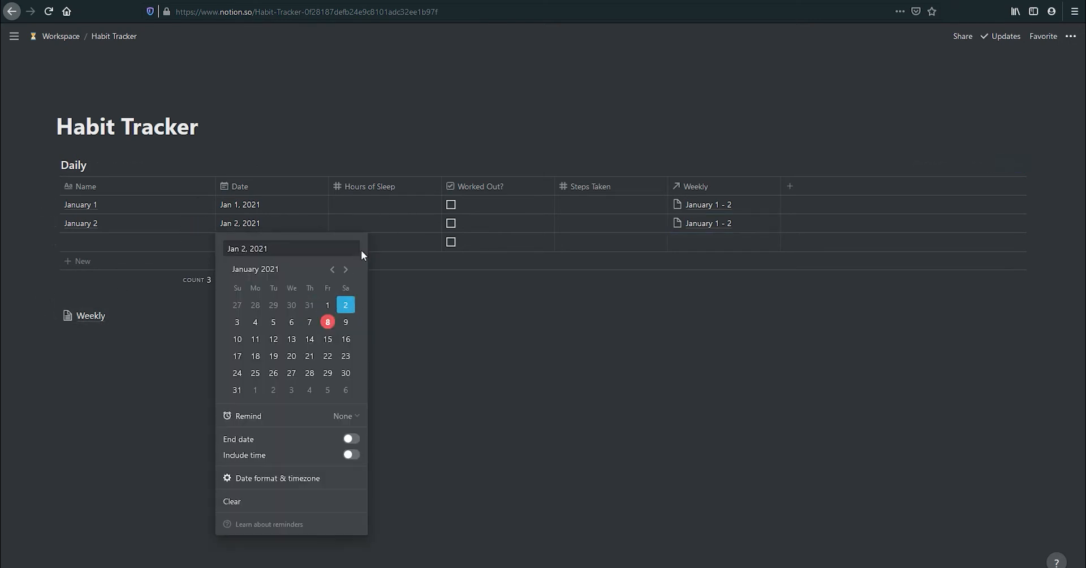
click(363, 202)
Enter 8 hours of sleep for January 1 and 4 for January 2, and mark January 2 as worked out.
click(379, 205)
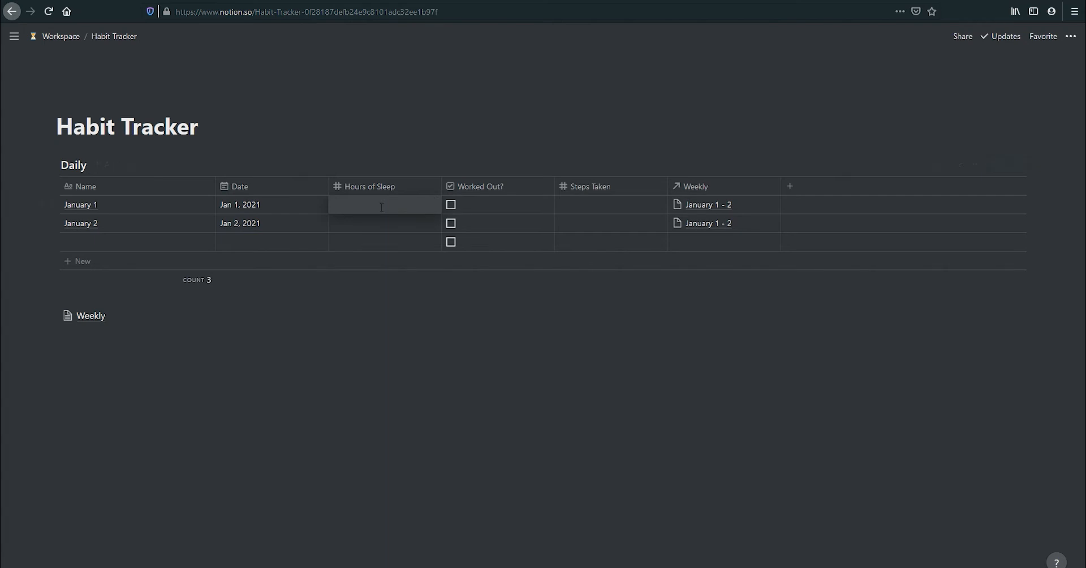
click(367, 223)
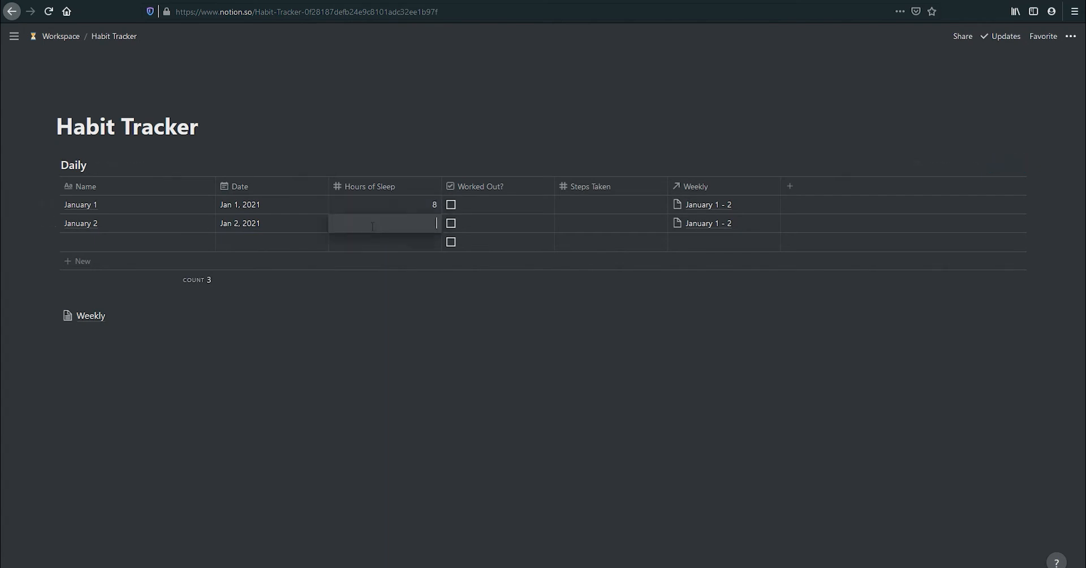
text(4)
key(Return)
click(450, 222)
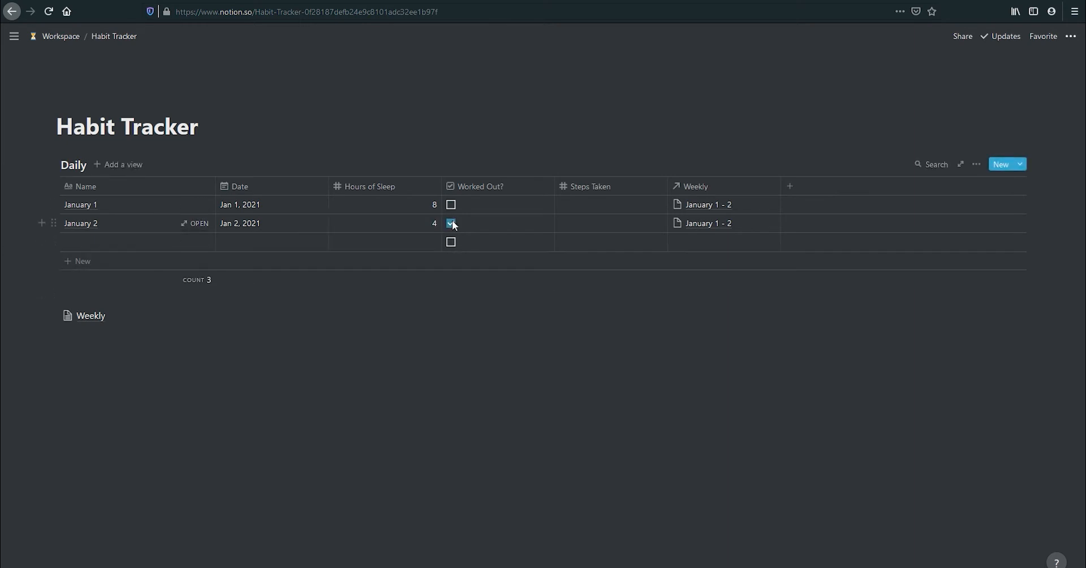
Enter 4500 steps taken for January 2 and 2000 for January 1.
click(619, 227)
text(45000)
key(BackSpace)
key(Return)
click(617, 207)
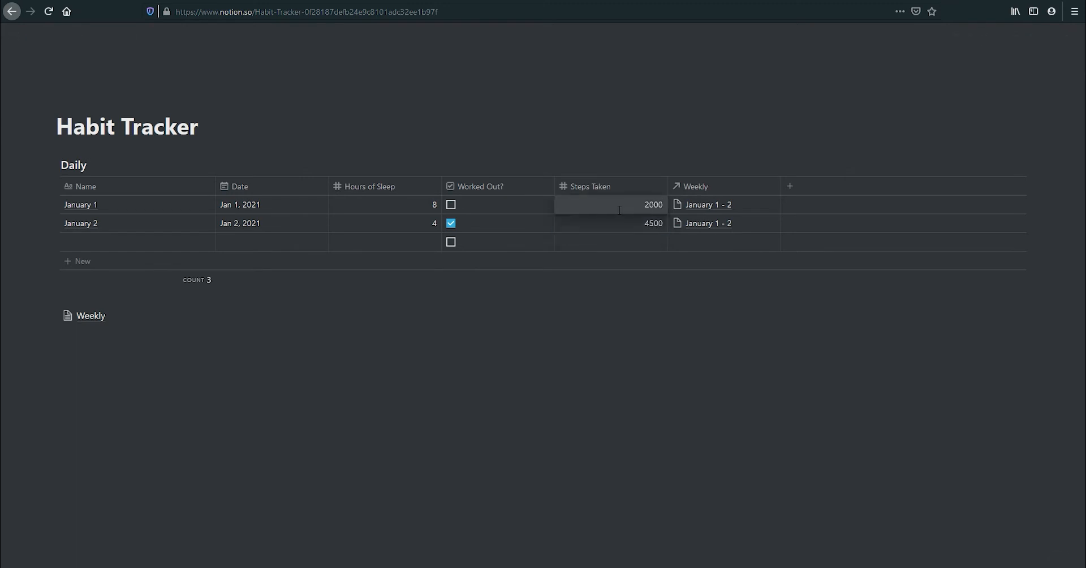
key(Escape)
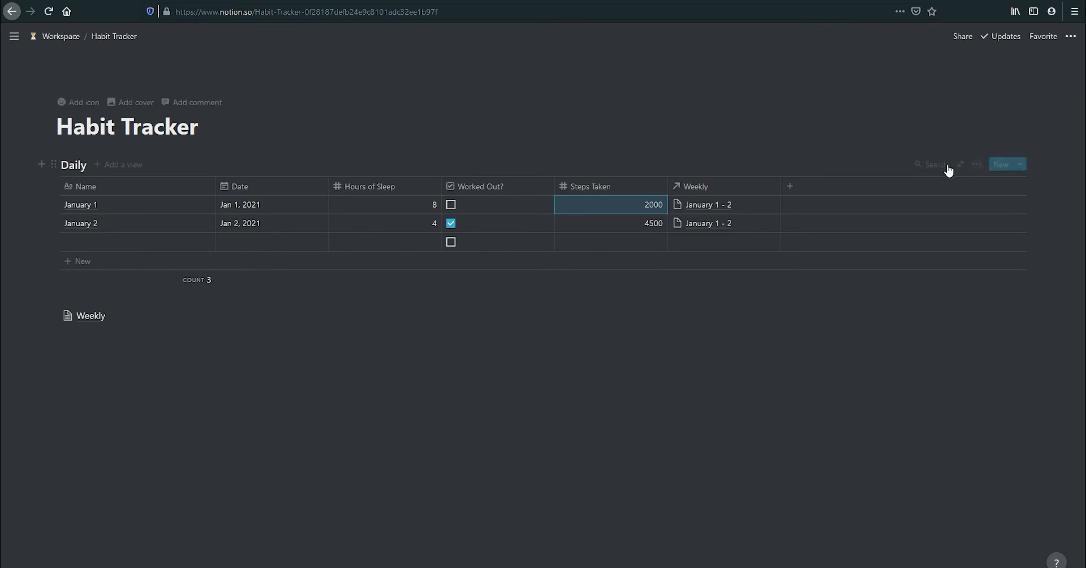
click(976, 164)
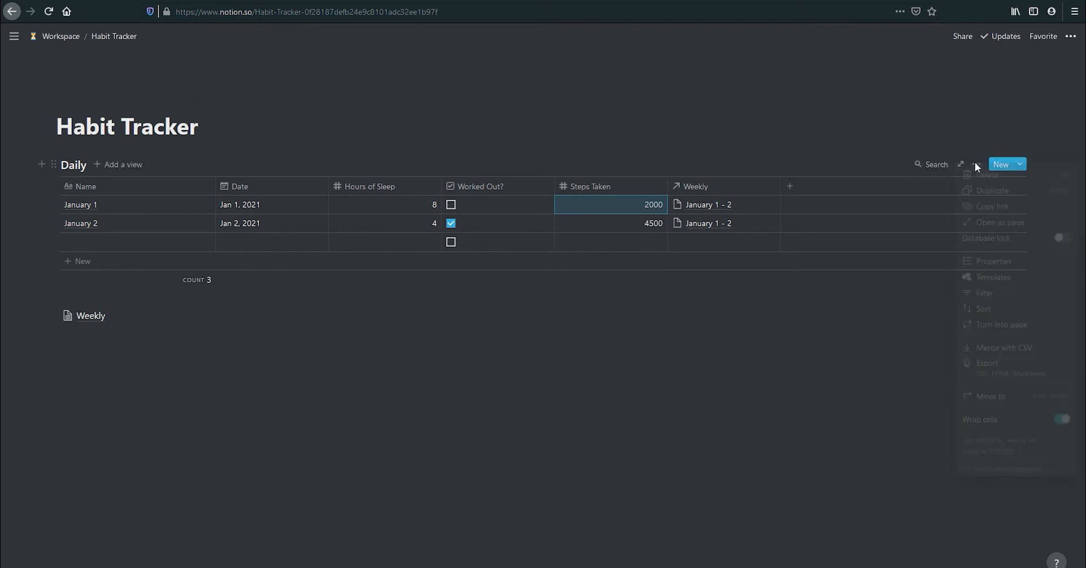
click(990, 292)
click(789, 271)
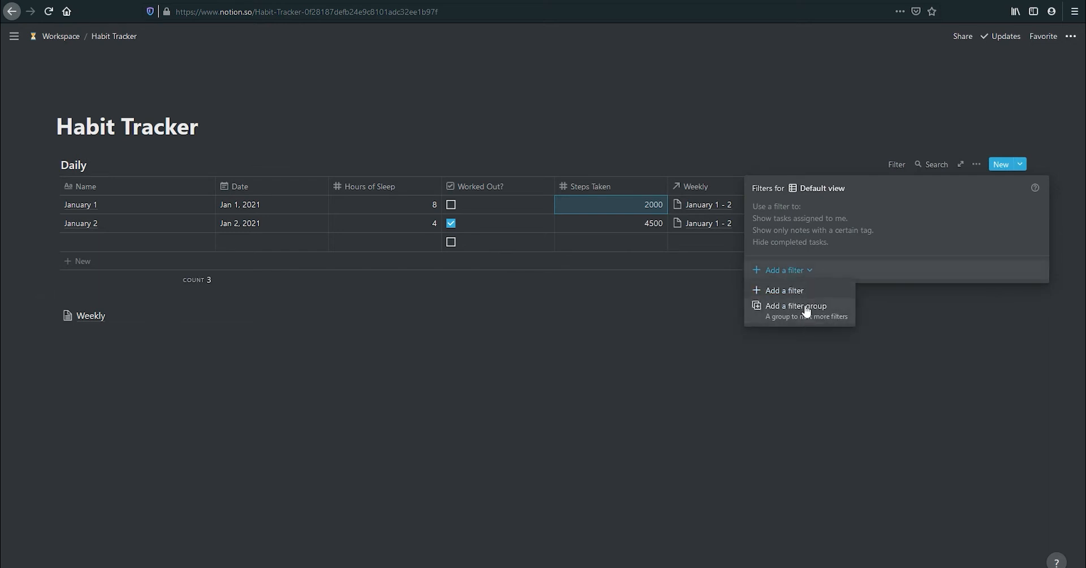
click(742, 384)
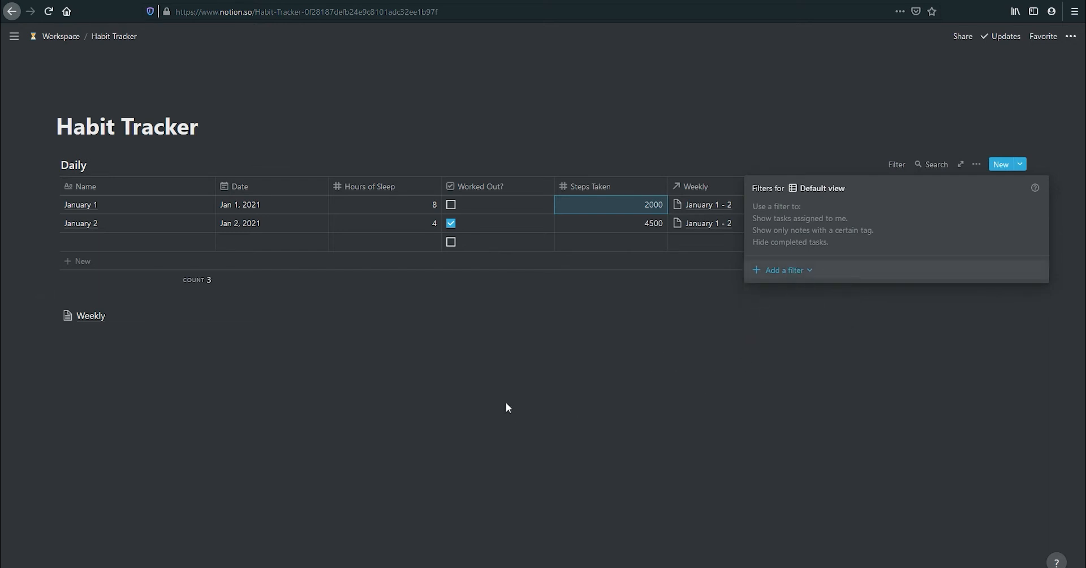
click(646, 361)
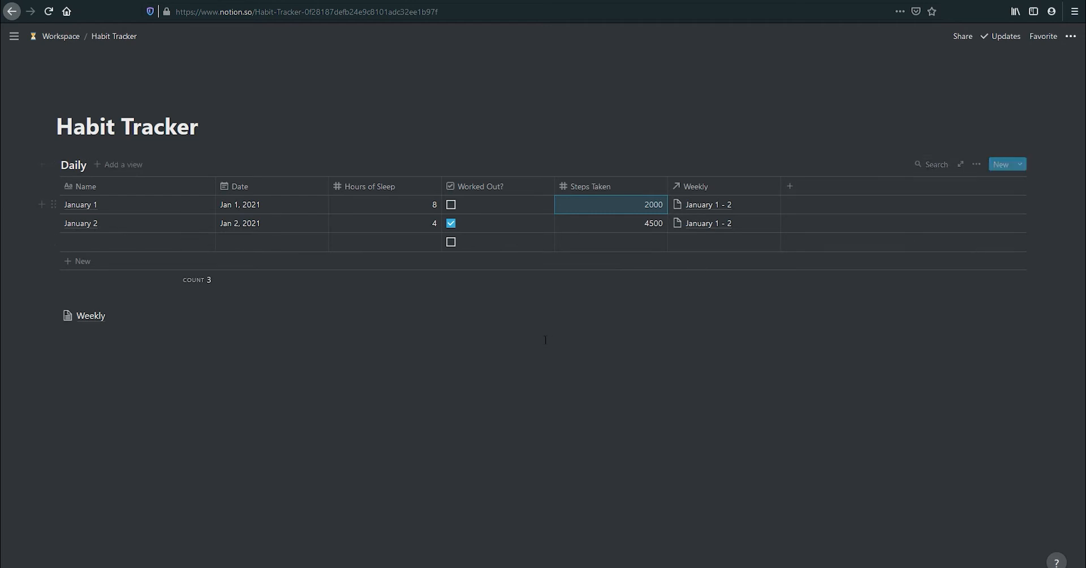
Filter the Daily table to show only rows whose Date is within the past week.
click(976, 164)
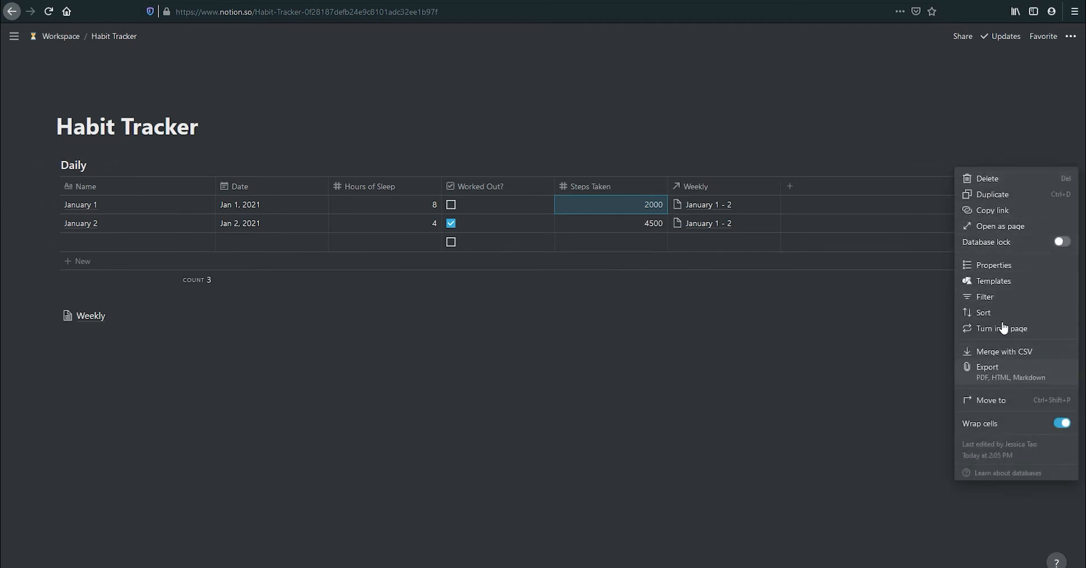
click(1009, 296)
click(800, 270)
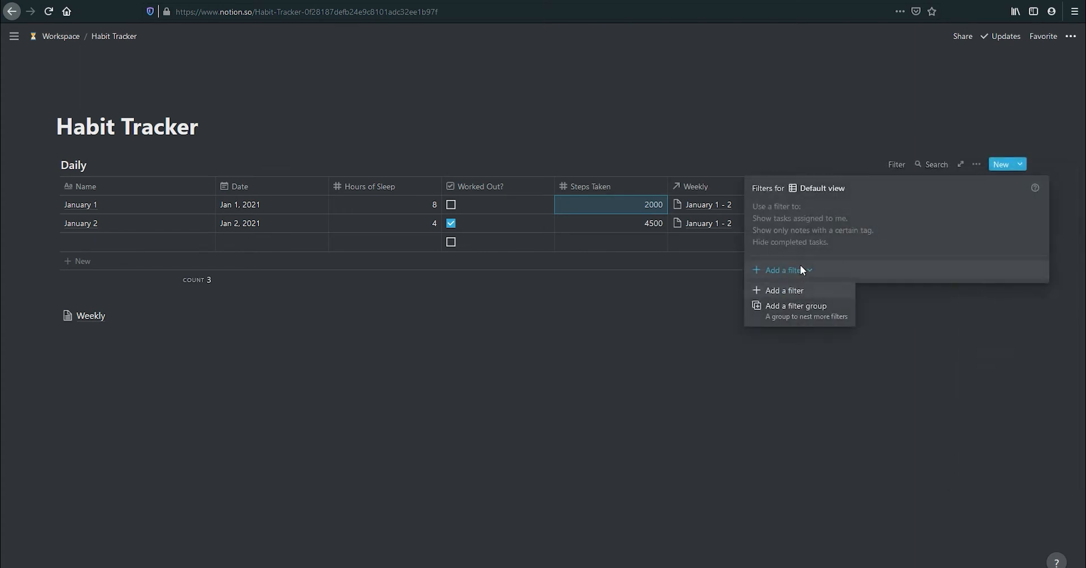
click(821, 290)
click(832, 209)
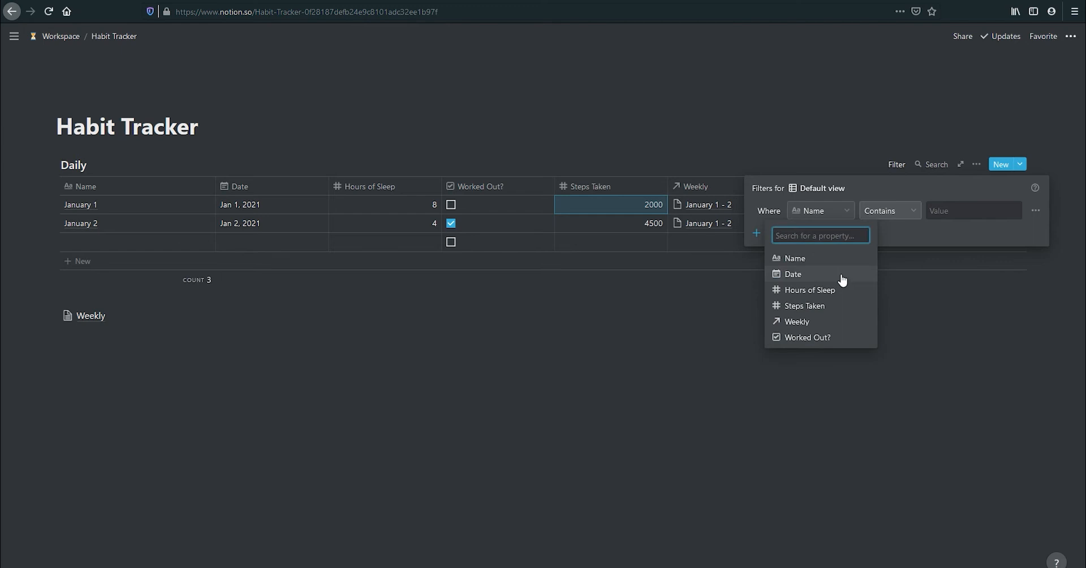
click(773, 276)
click(897, 209)
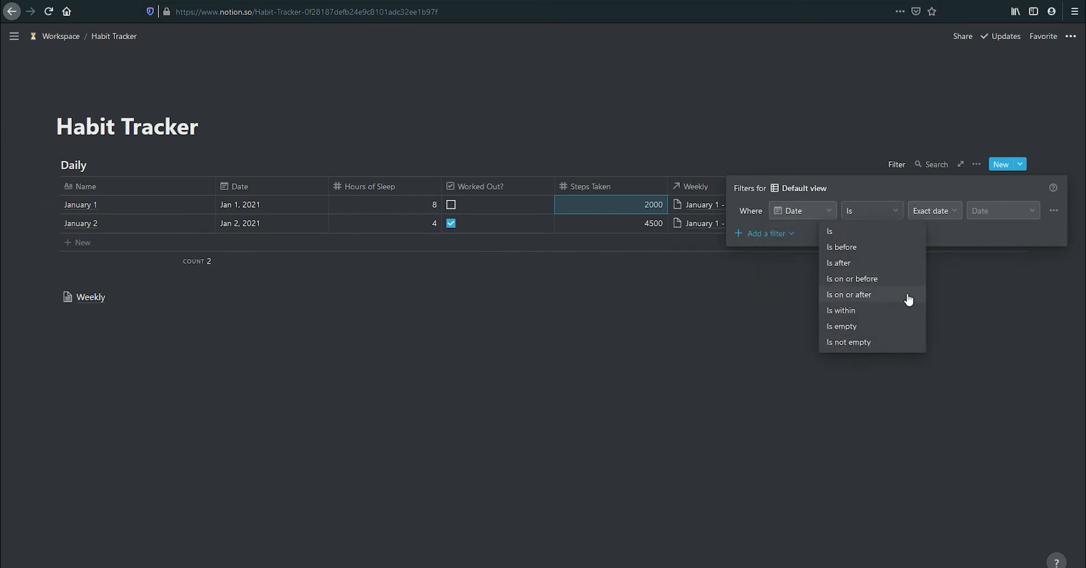
click(899, 315)
click(961, 211)
click(661, 325)
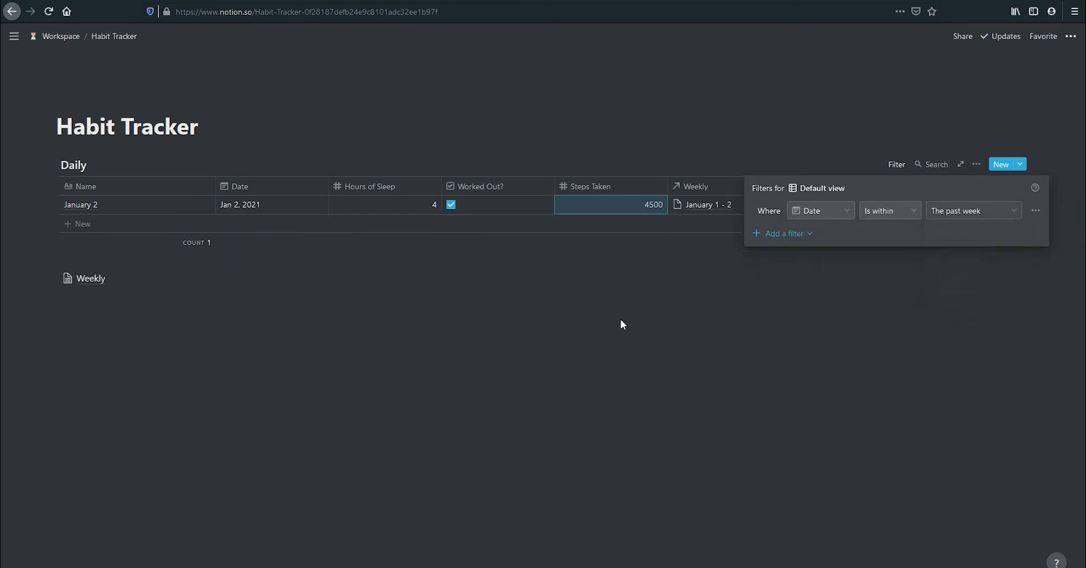
click(731, 359)
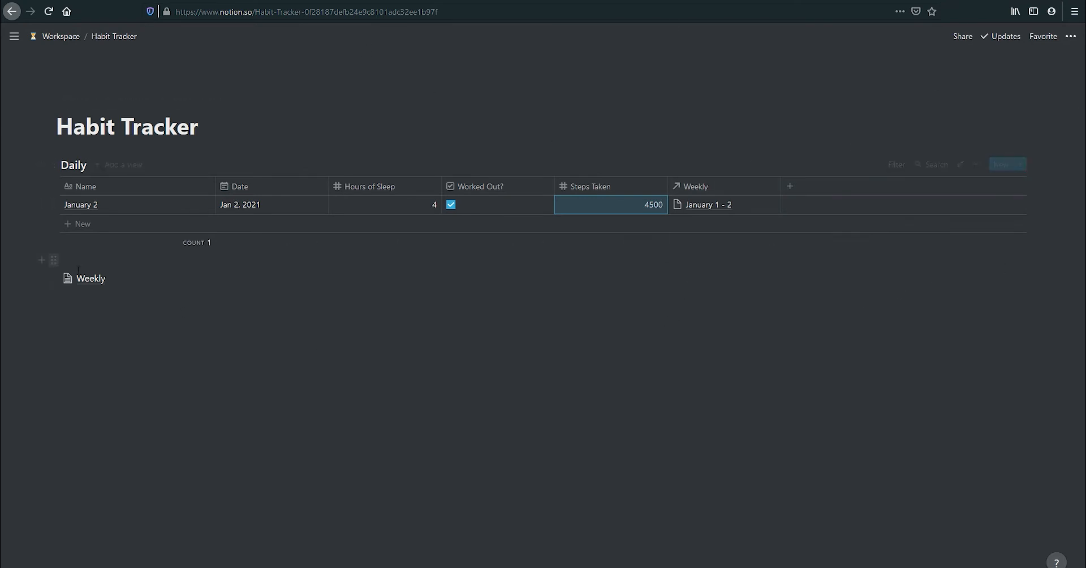
On the Weekly page, rename the Tags column to Steps Total and change its property type to Rollup.
click(92, 280)
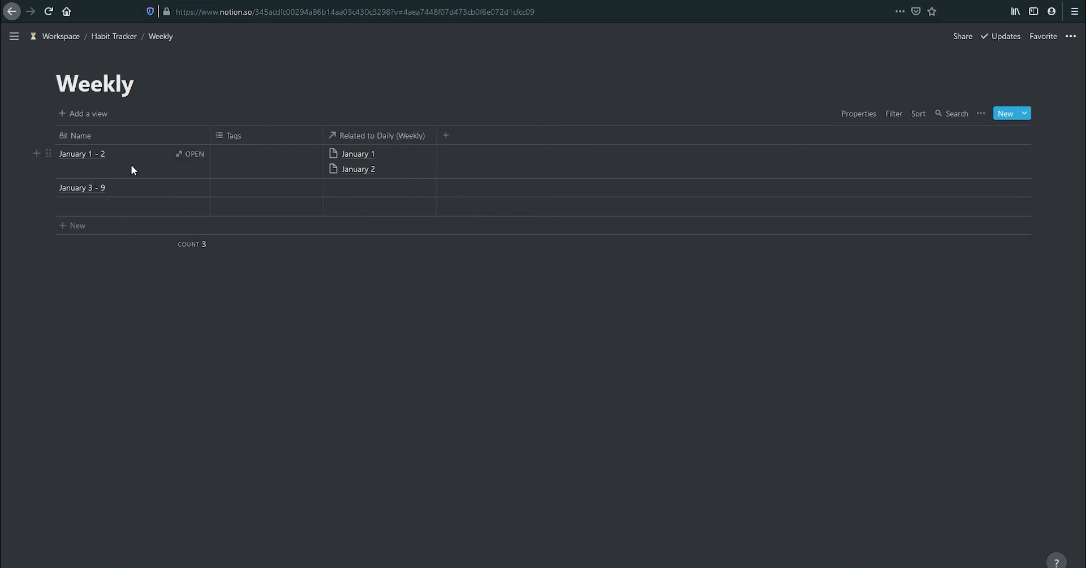
click(303, 139)
text(Step)
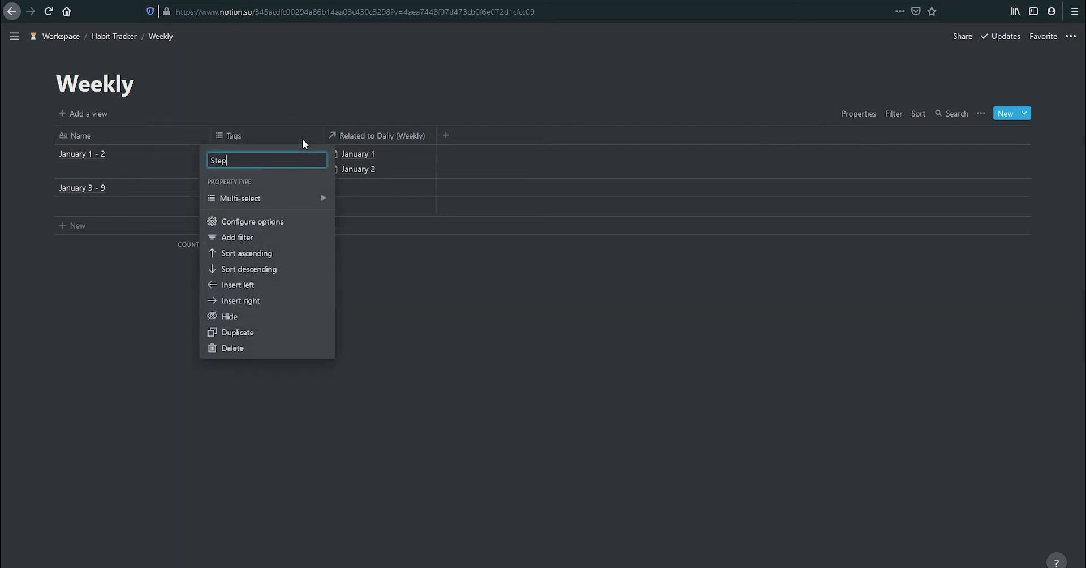
text(s Total)
mouse_move(280, 203)
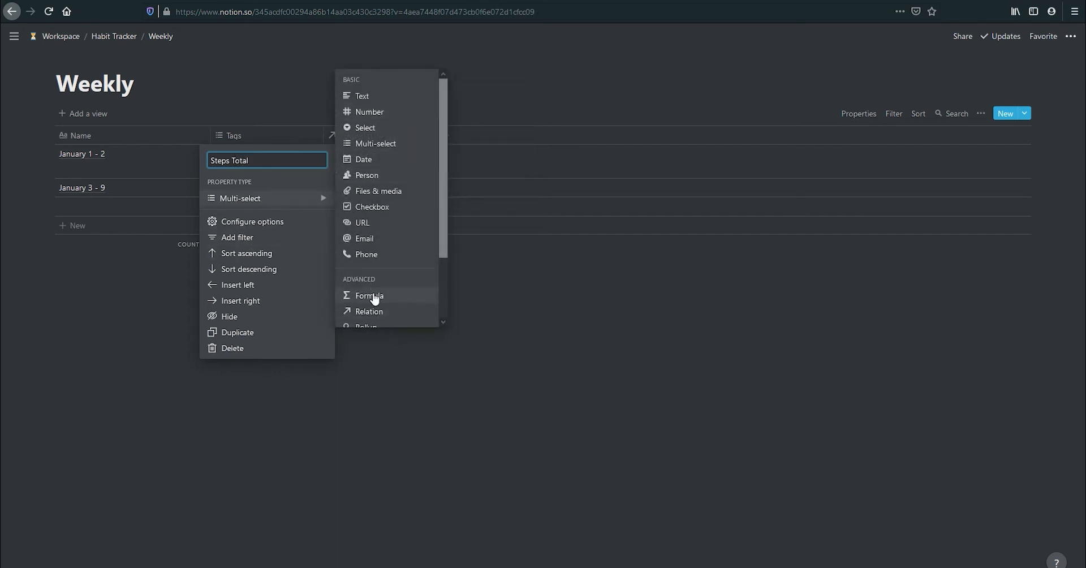
scroll(371, 292, down, 2)
click(389, 256)
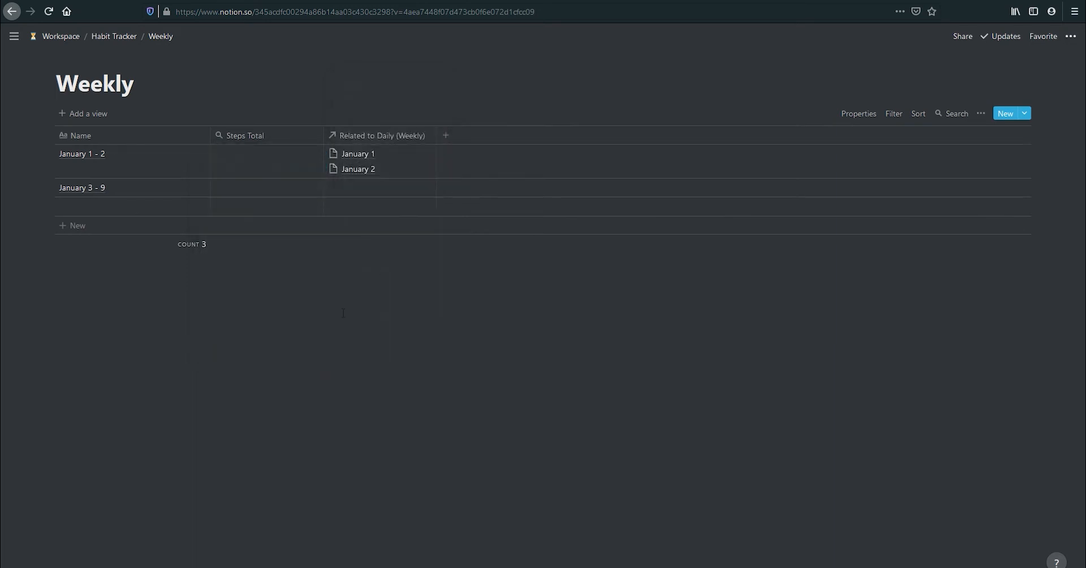
Configure the Steps Total rollup to use the Related to Daily (Weekly) relation, the Steps Taken property and the Sum calculation.
click(294, 157)
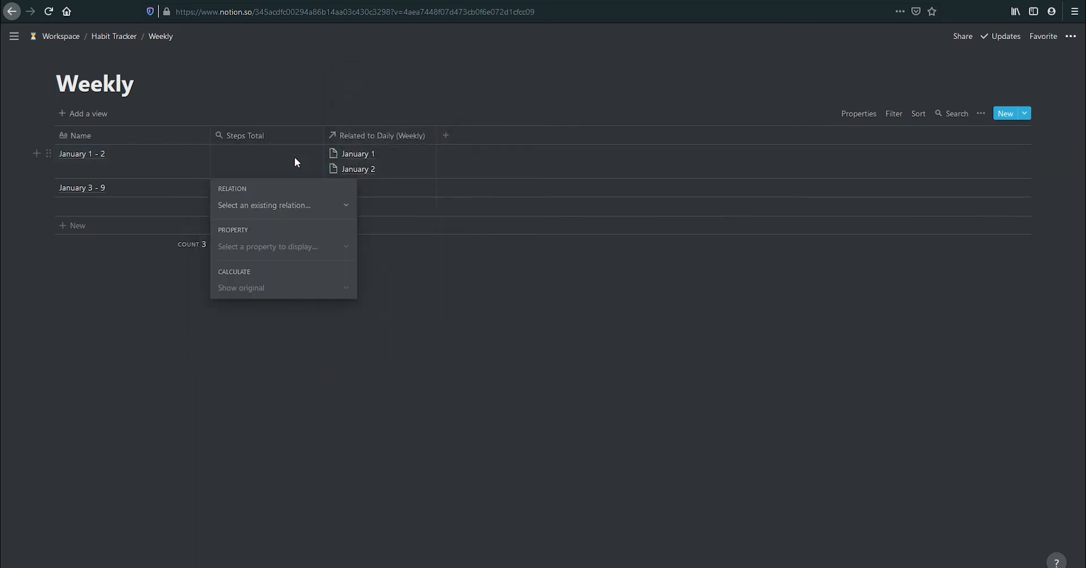
click(309, 206)
click(302, 252)
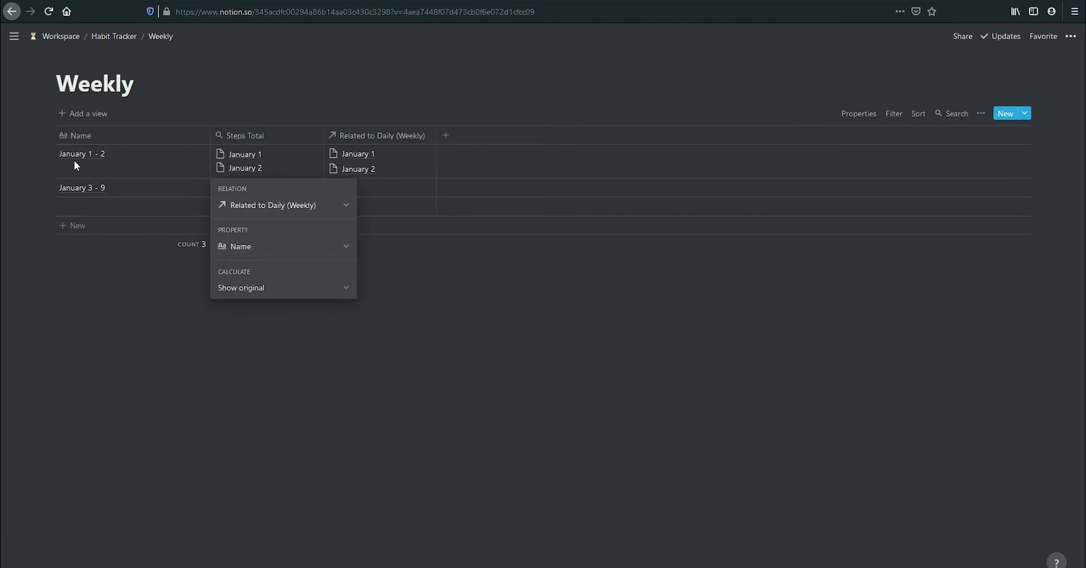
click(288, 249)
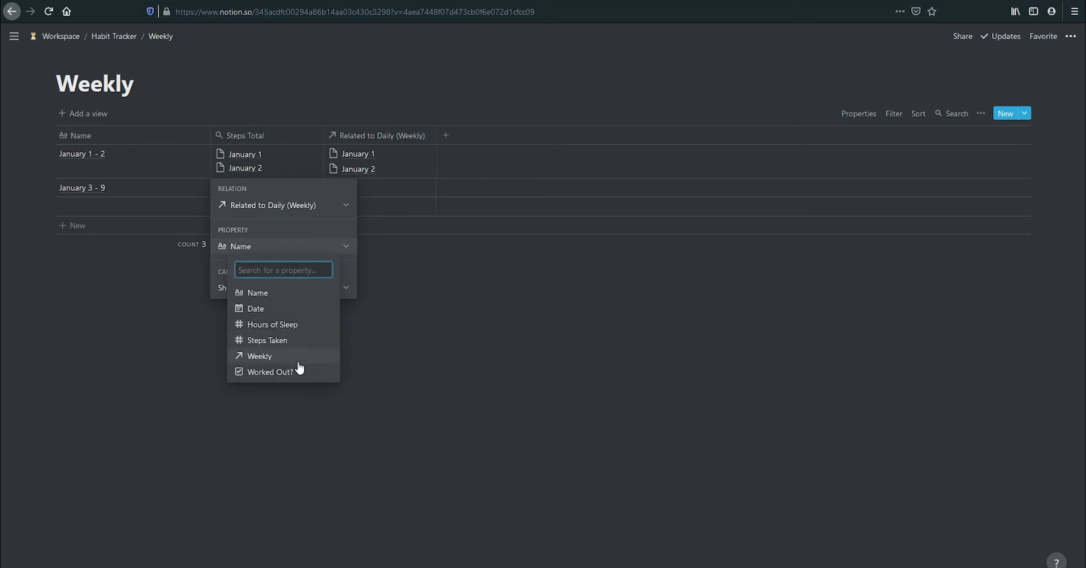
click(296, 343)
click(278, 289)
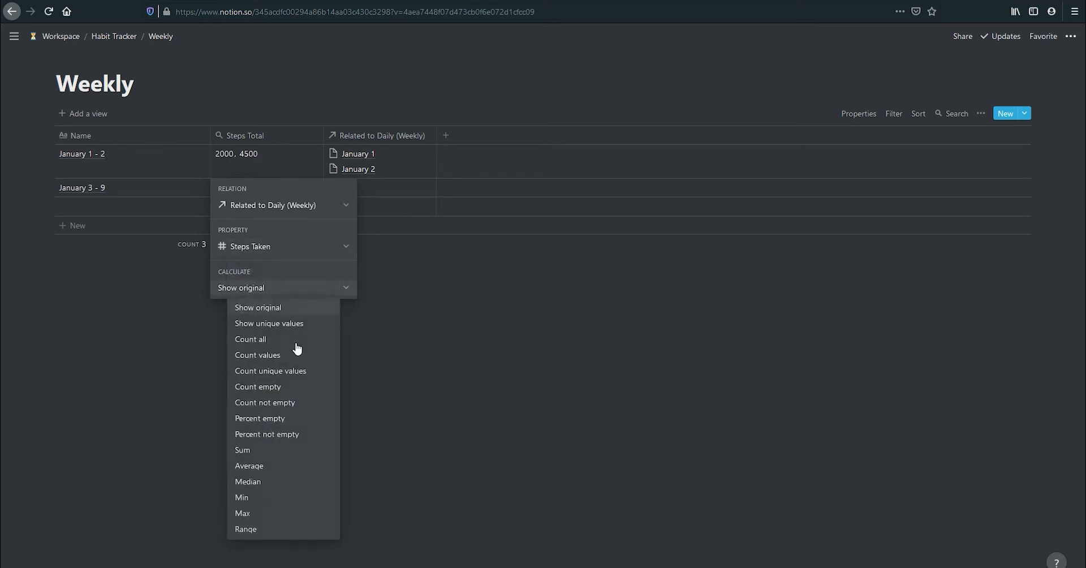
click(306, 451)
click(434, 341)
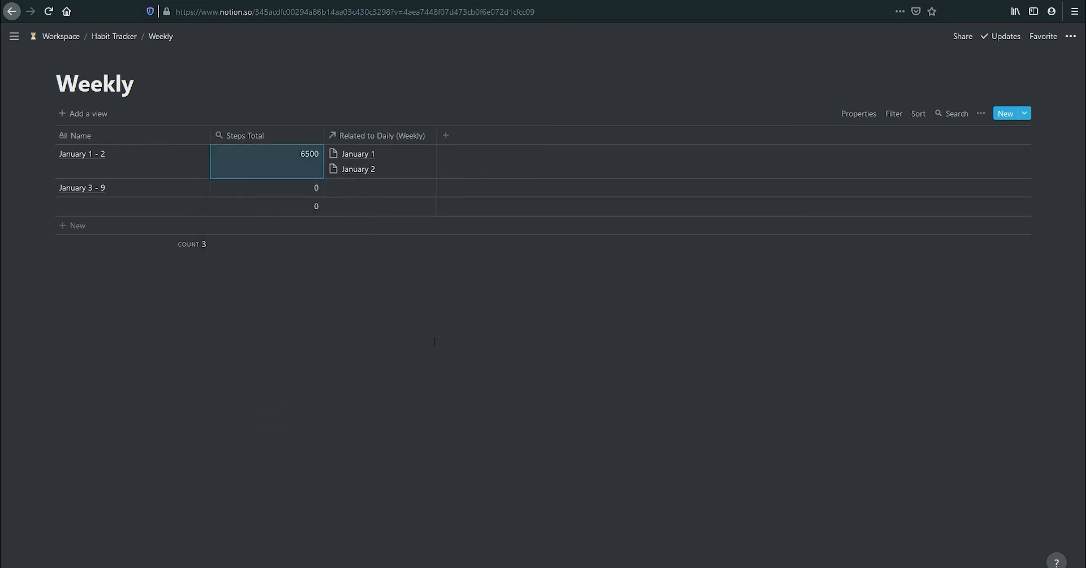
Add a column named Average Hours of Sleep to the Weekly table and make it a Rollup property.
click(473, 138)
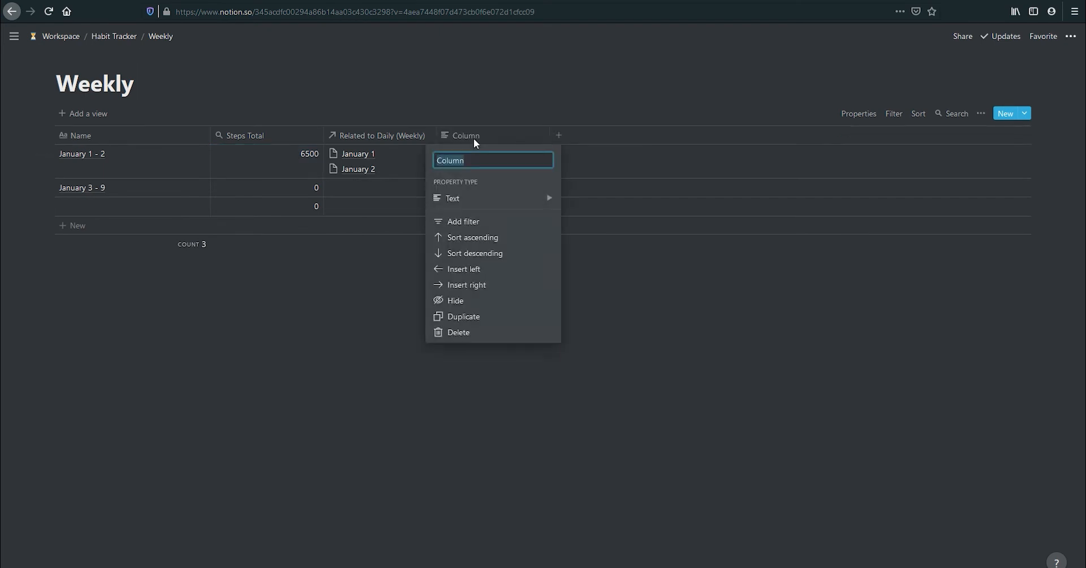
mouse_move(481, 207)
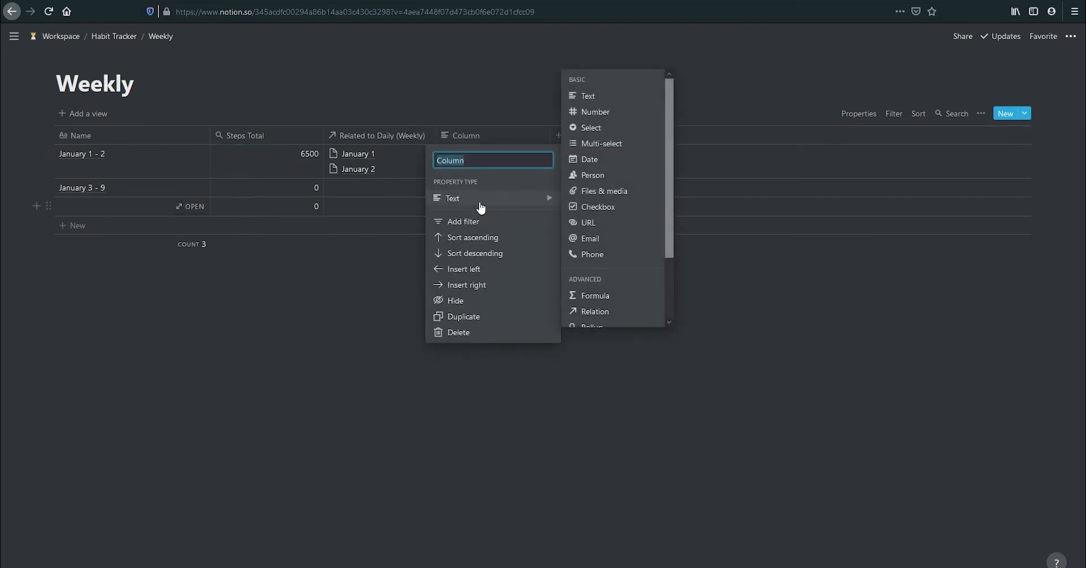
key(BackSpace)
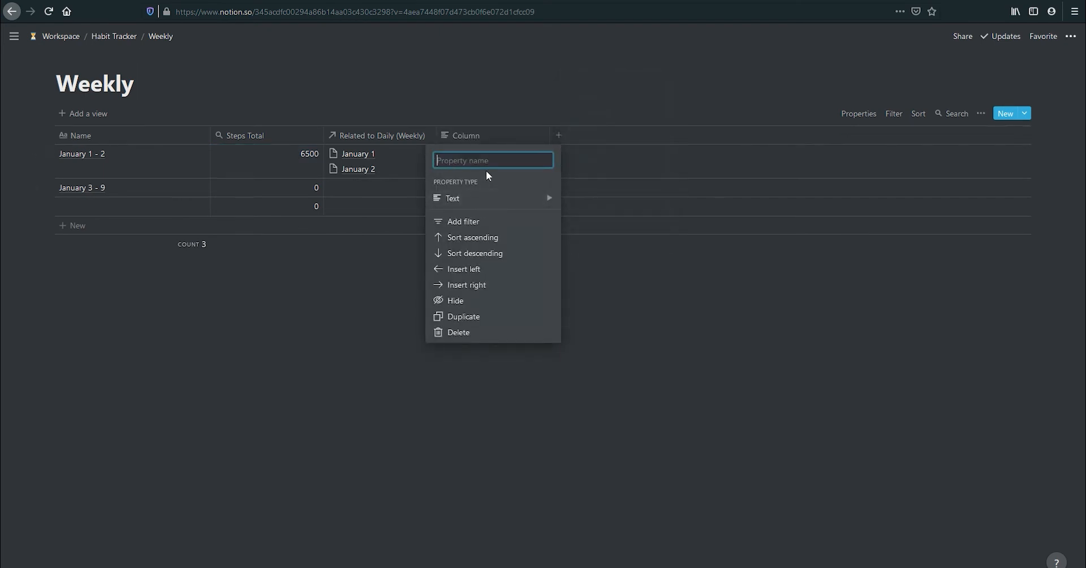
text(Average Hours of Sleep)
mouse_move(452, 198)
click(632, 120)
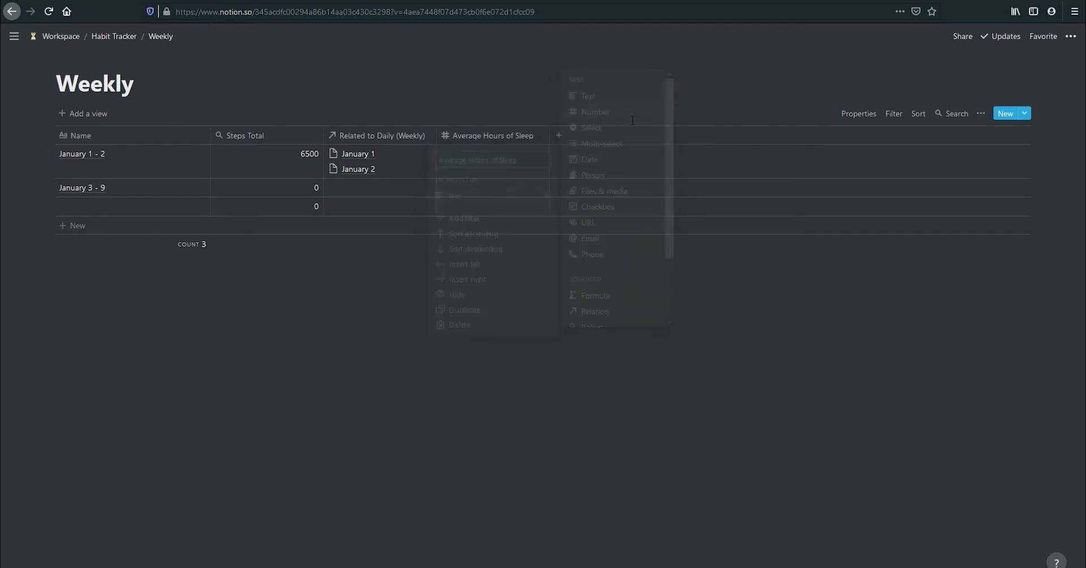
click(506, 154)
click(524, 137)
mouse_move(516, 198)
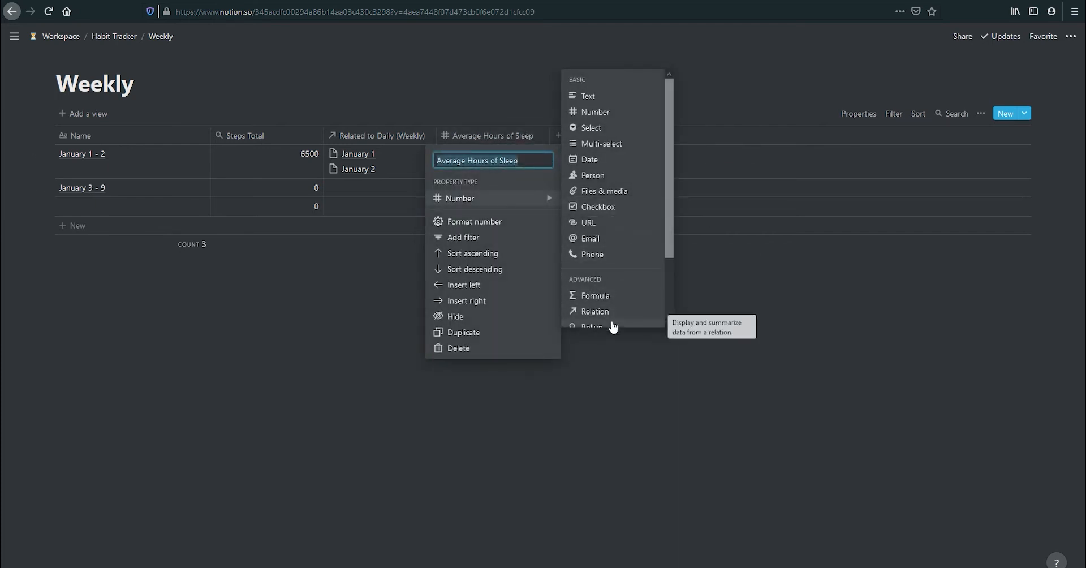
click(613, 327)
Roll up Hours of Sleep through Related to Daily (Weekly) as an Average, and place the Average Hours of Sleep column before the relation column.
click(496, 165)
click(512, 206)
click(515, 252)
click(517, 248)
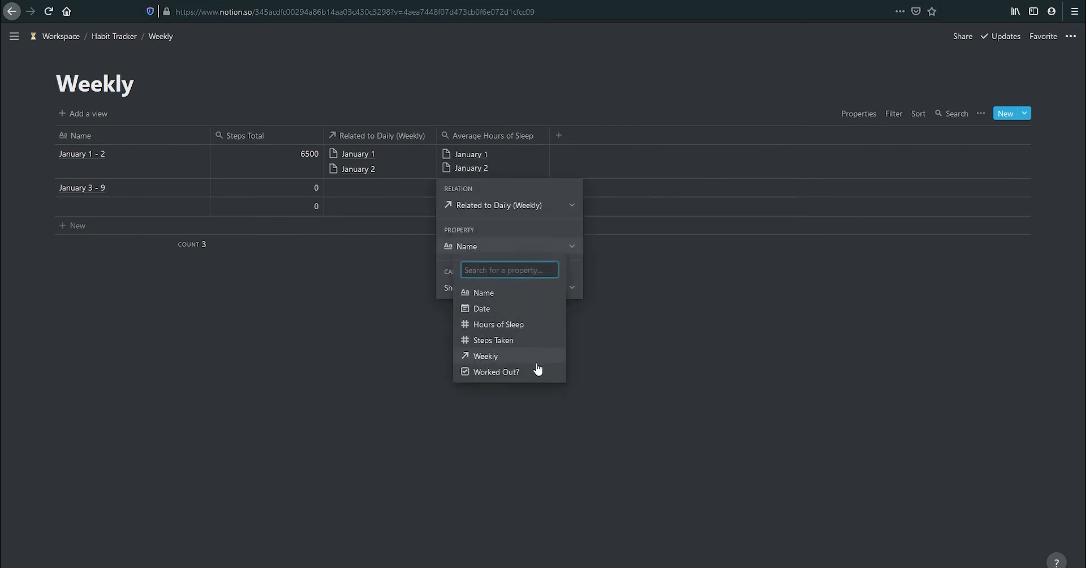
click(516, 324)
click(490, 287)
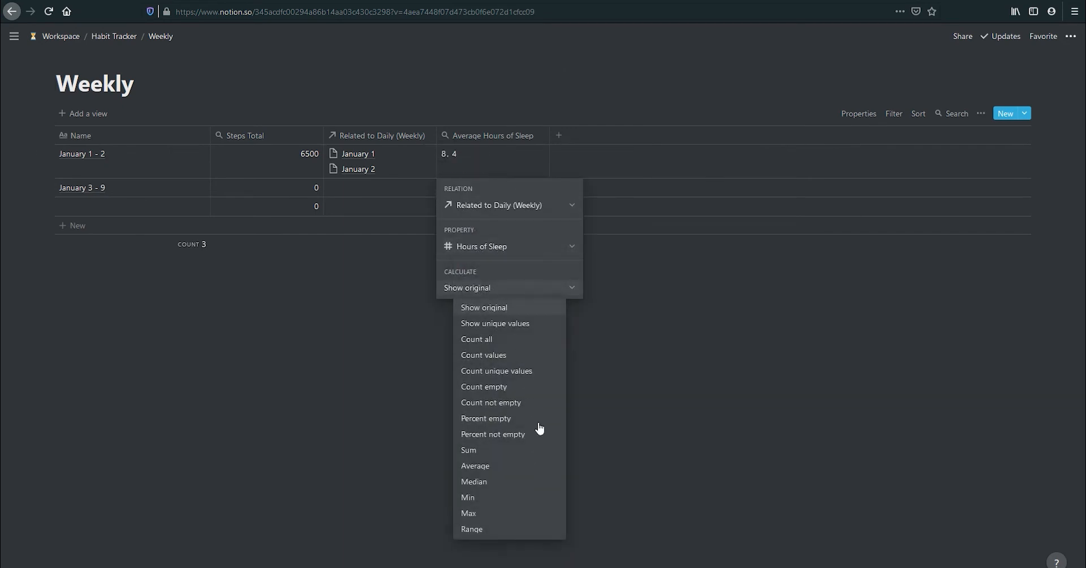
click(523, 467)
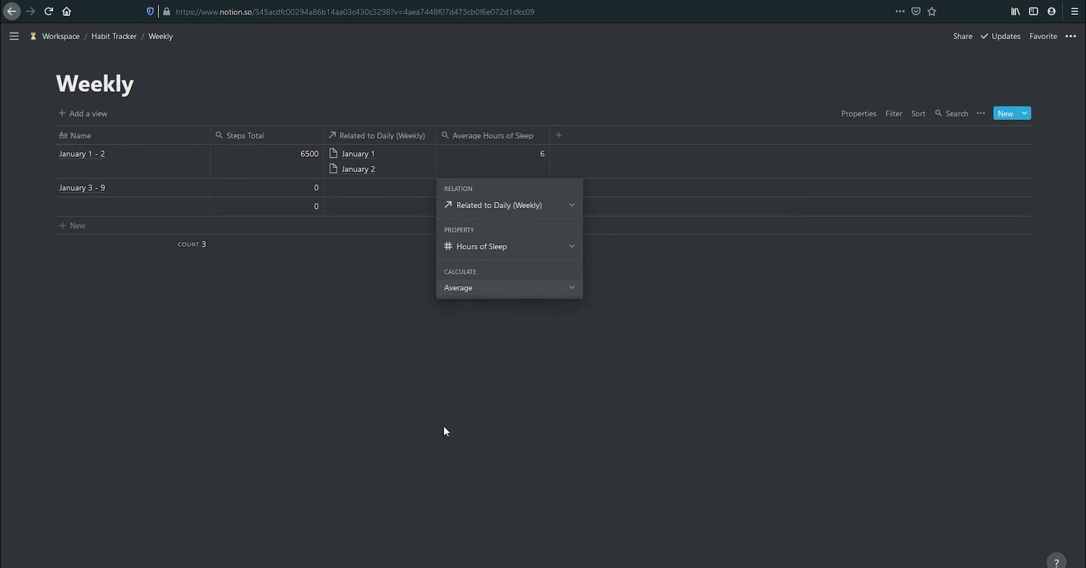
key(Escape)
drag(514, 135, 388, 133)
Add a Rollup column named % of Times Worked Out to the Weekly table.
click(559, 136)
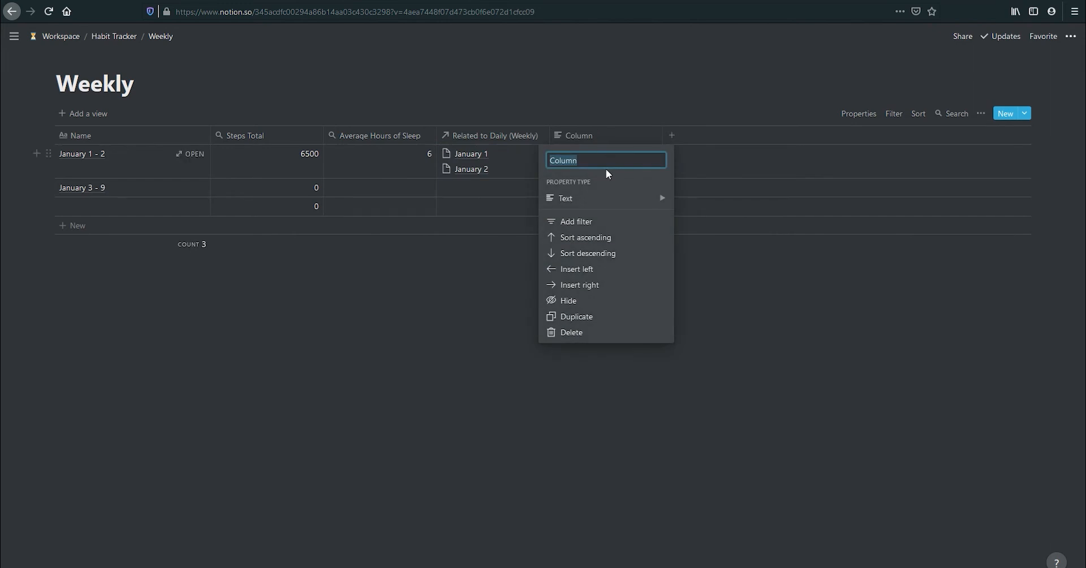
text(% of Times Worked Out)
mouse_move(631, 191)
scroll(707, 272, down, 1)
click(718, 256)
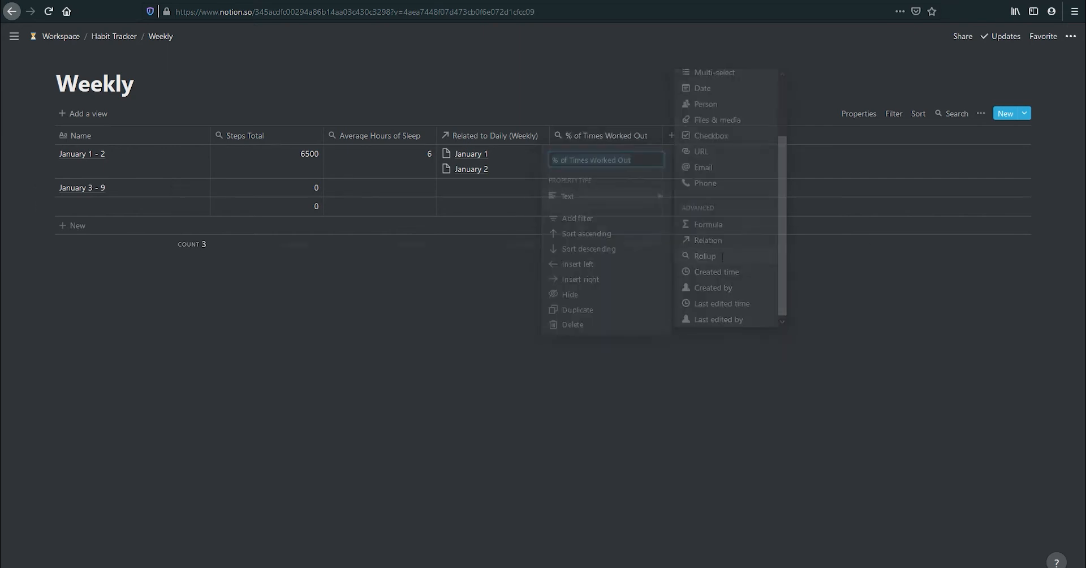
Roll up Worked Out? through Related to Daily (Weekly) as Percent checked, and place the % of Times Worked Out column before the relation column.
click(625, 168)
click(629, 206)
click(622, 252)
click(612, 245)
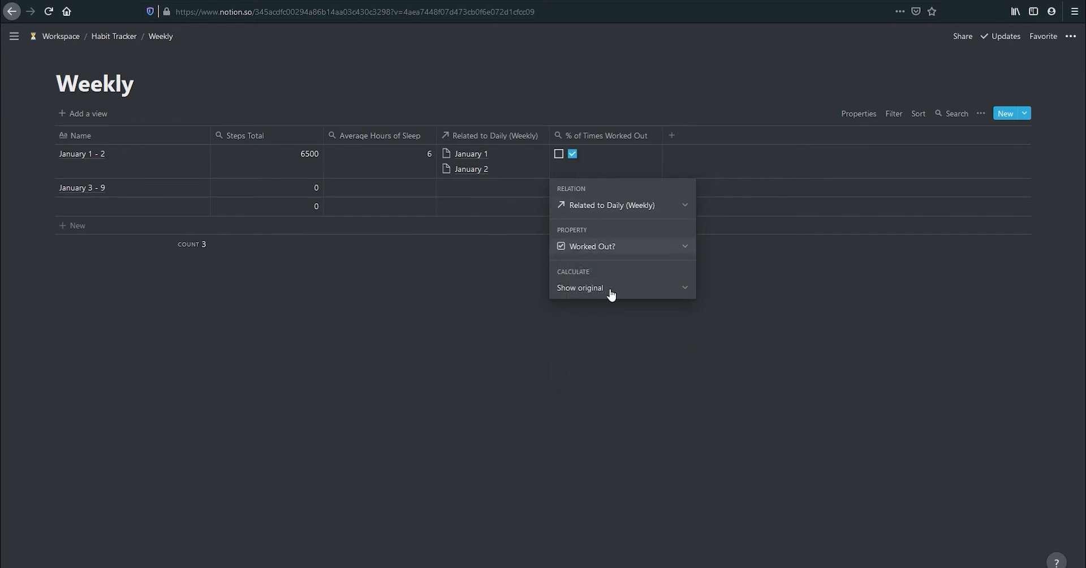
click(606, 294)
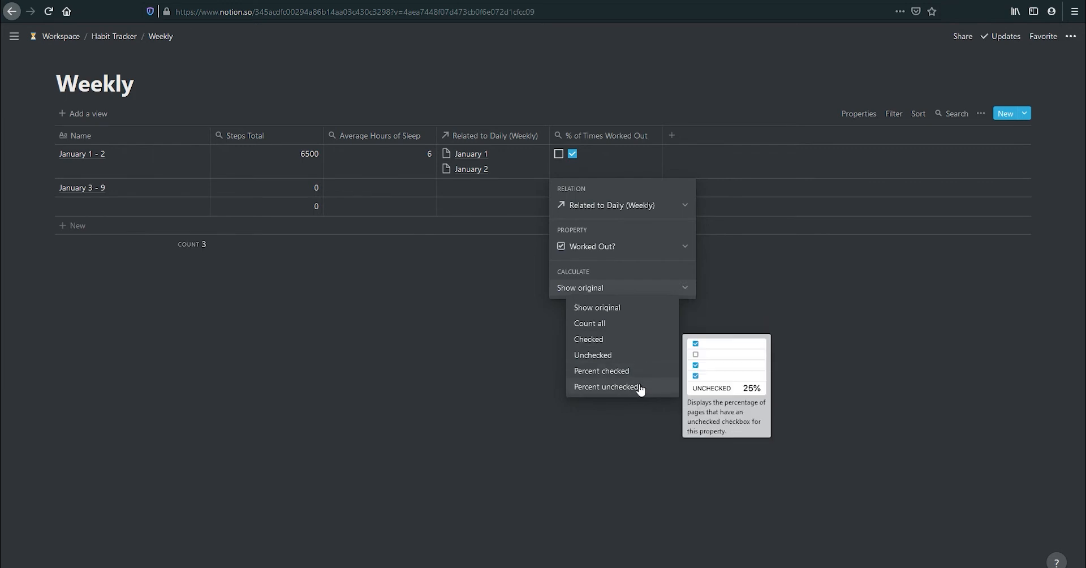
click(622, 371)
key(Escape)
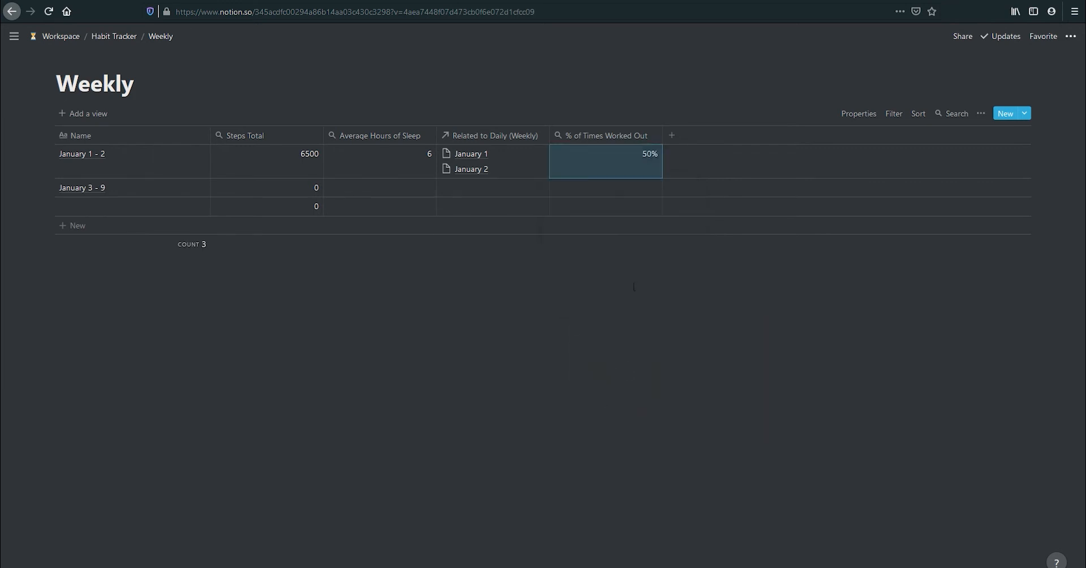
drag(630, 139, 435, 152)
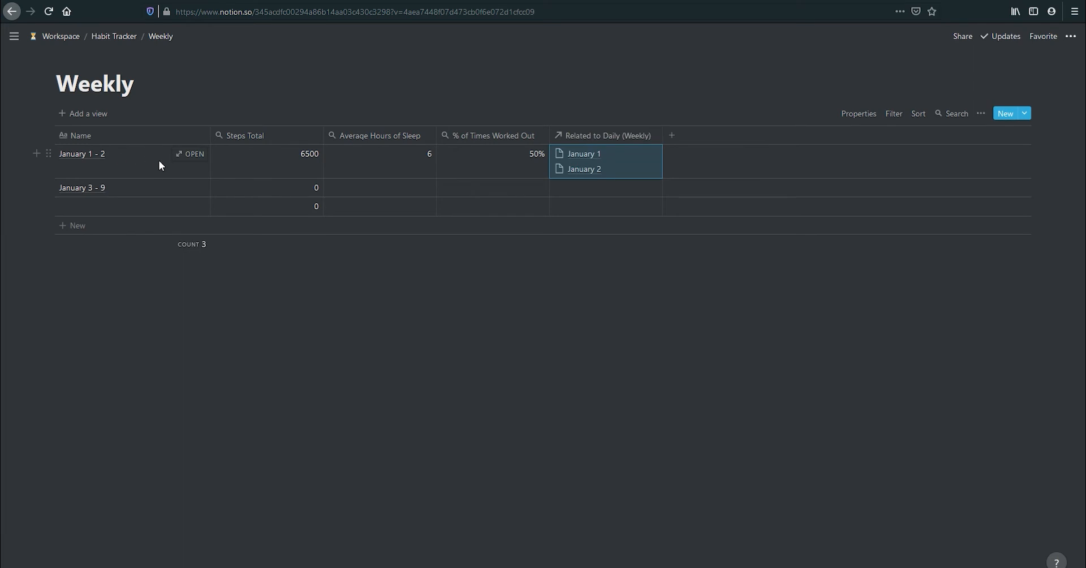
Review the rollup settings of the Steps Total and Average Hours of Sleep columns in the January 1 - 2 row.
click(244, 161)
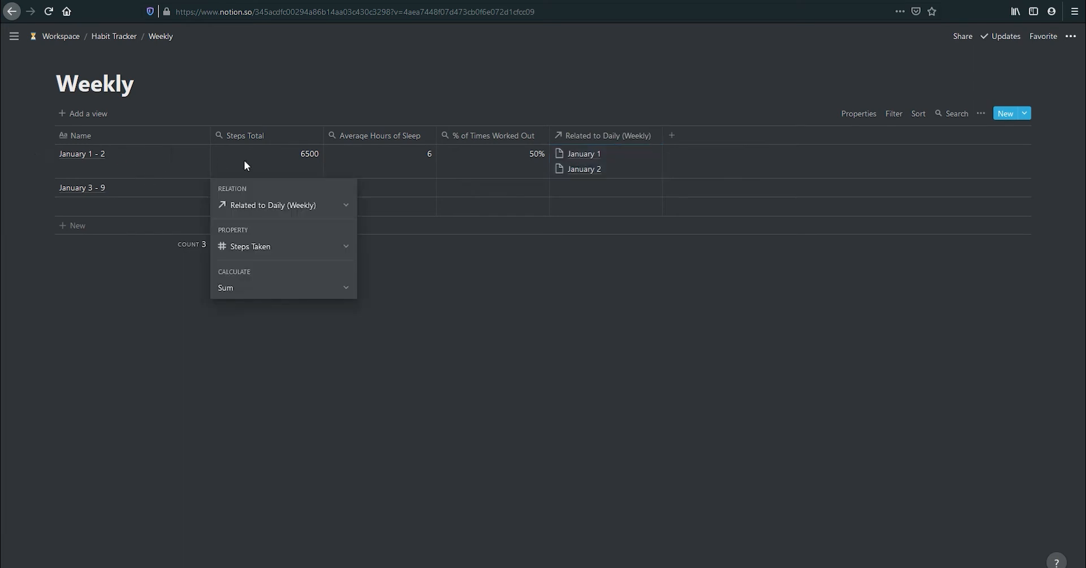
click(395, 163)
click(395, 163)
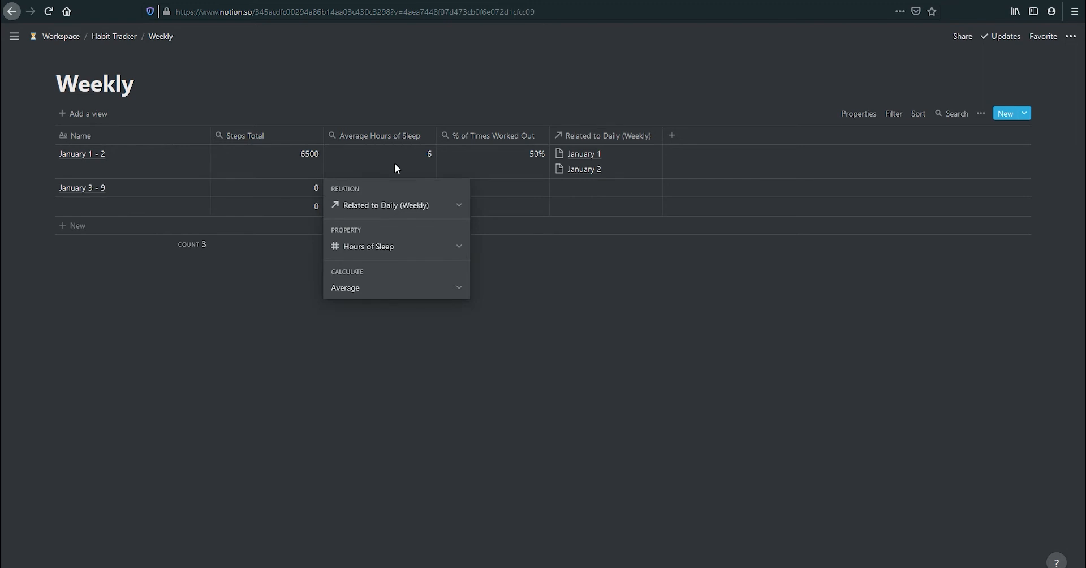
Review the rollup settings of the % of Times Worked Out column in the January 1 - 2 row.
click(487, 152)
click(494, 168)
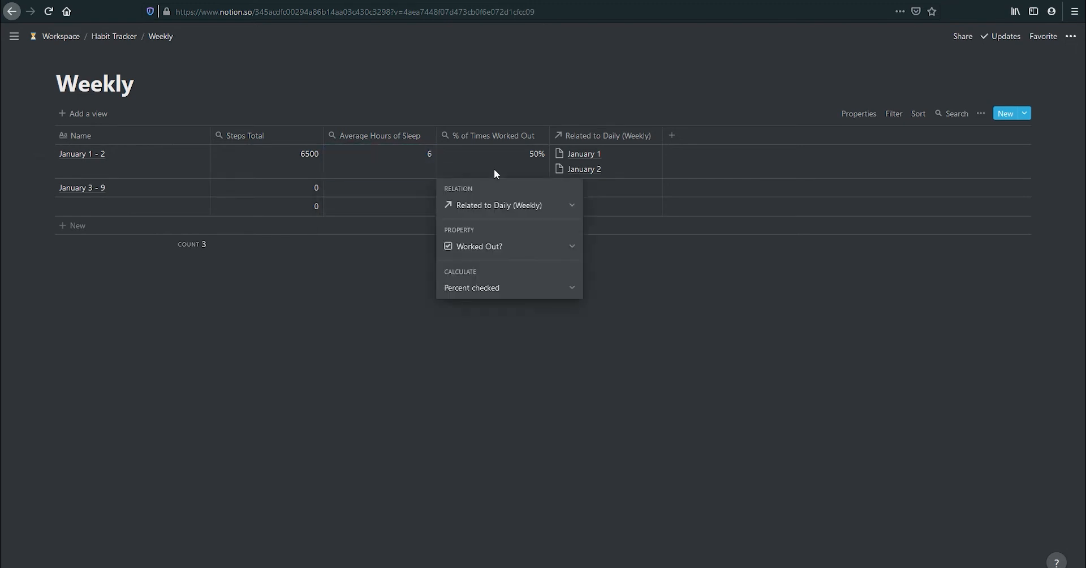
click(673, 257)
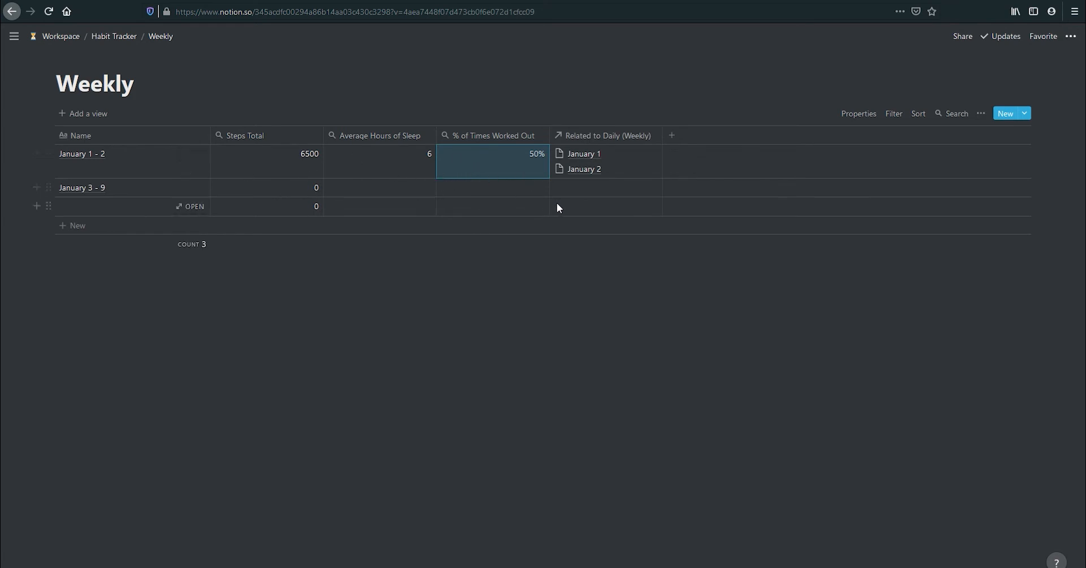
Add a January 3 entry to the Daily table on the Habit Tracker page and relate it to the January 3 - 9 week.
click(114, 39)
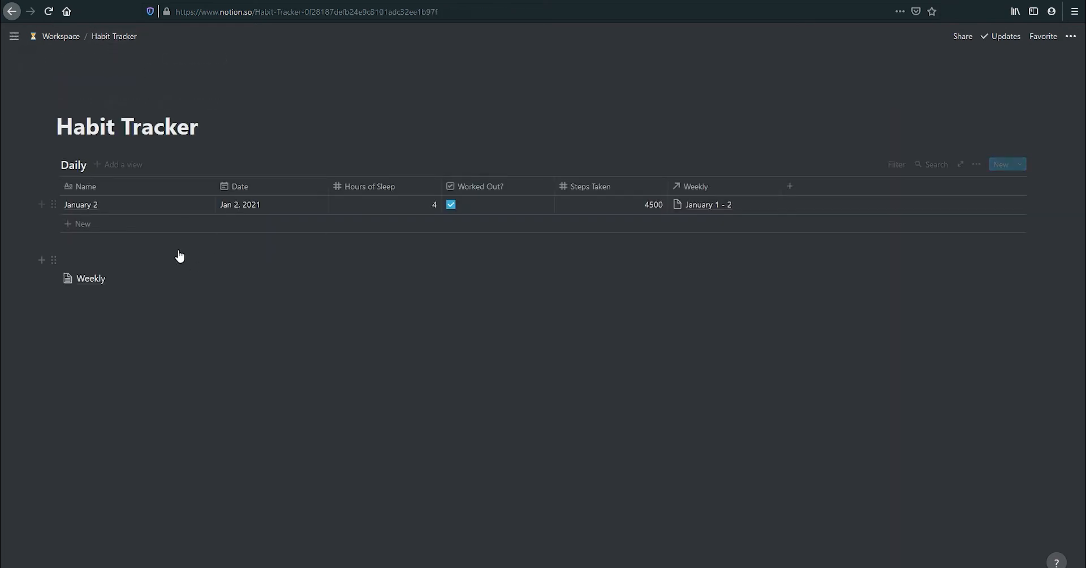
click(151, 225)
text(January 3)
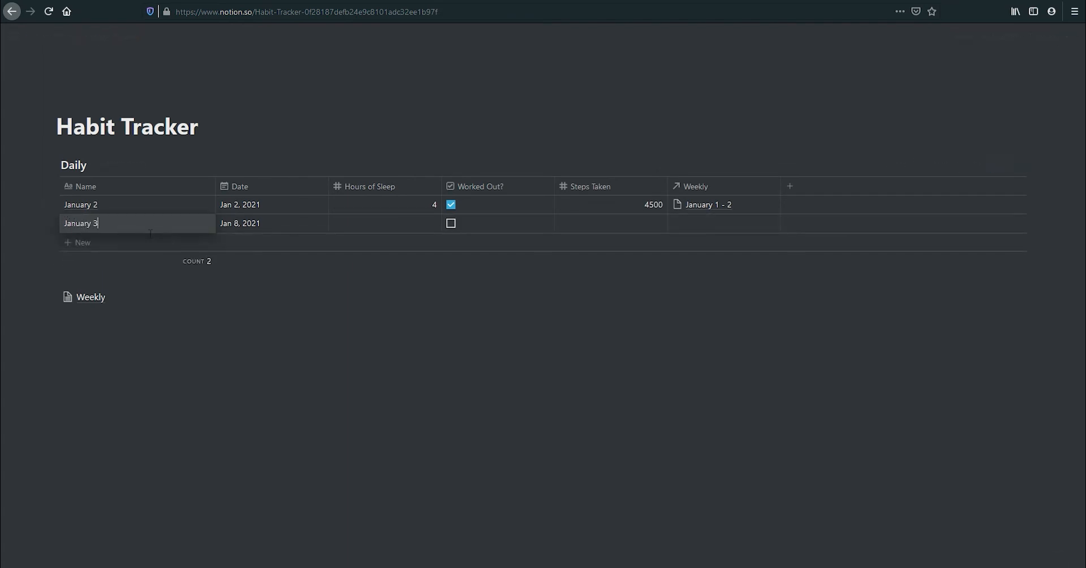
click(694, 223)
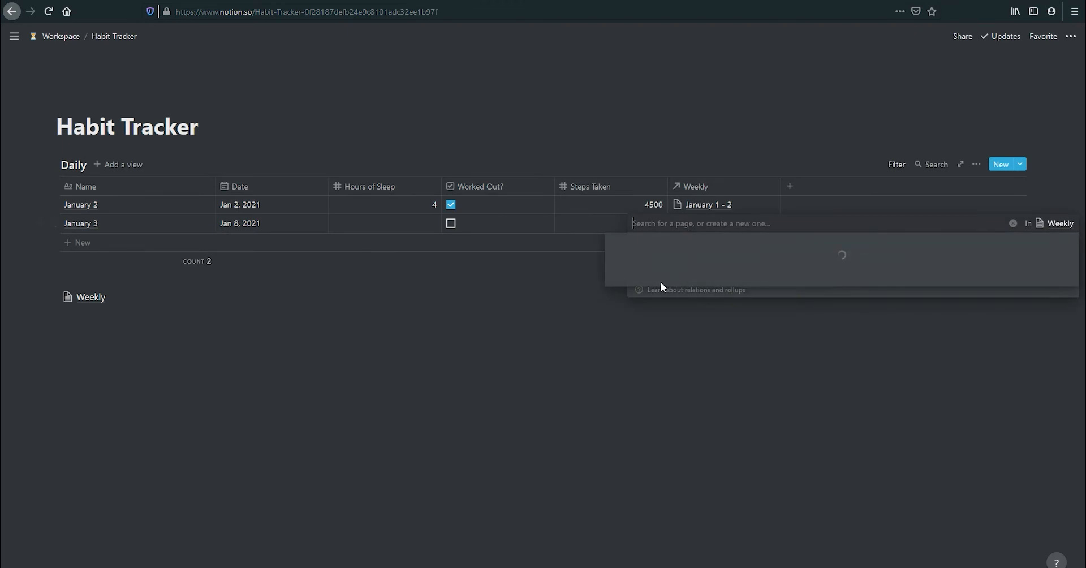
click(621, 278)
key(Escape)
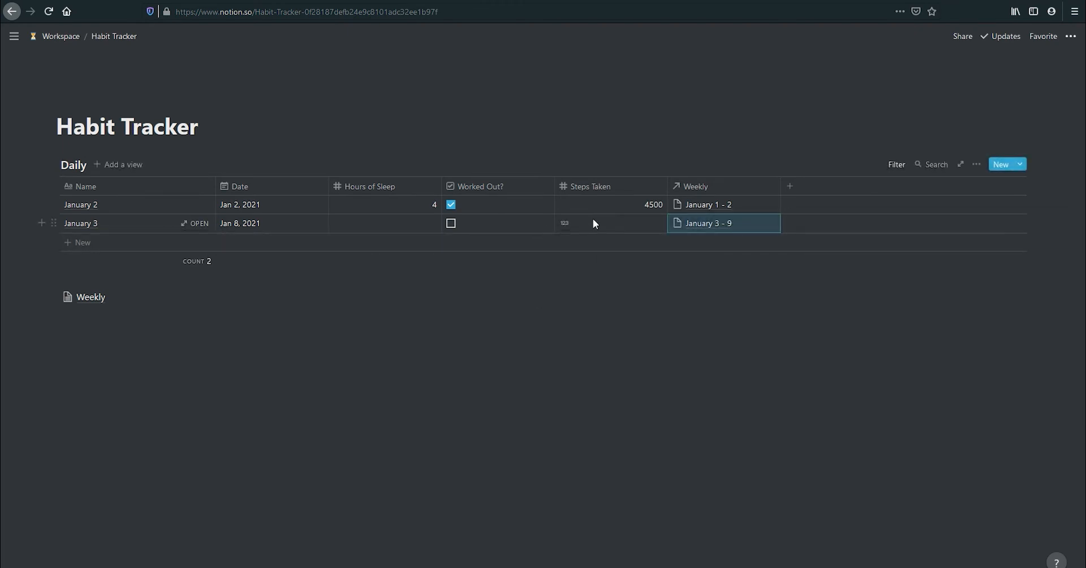
Set Steps Taken to 5798 and Hours of Sleep to 3 for the January 3 entry.
click(593, 223)
text(5798)
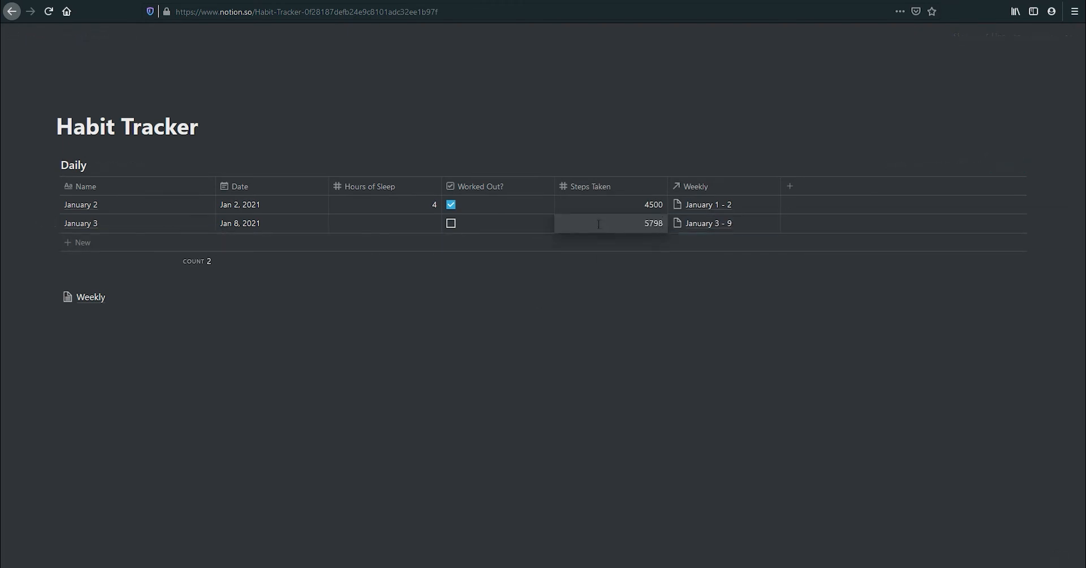
key(Return)
click(384, 223)
text(3)
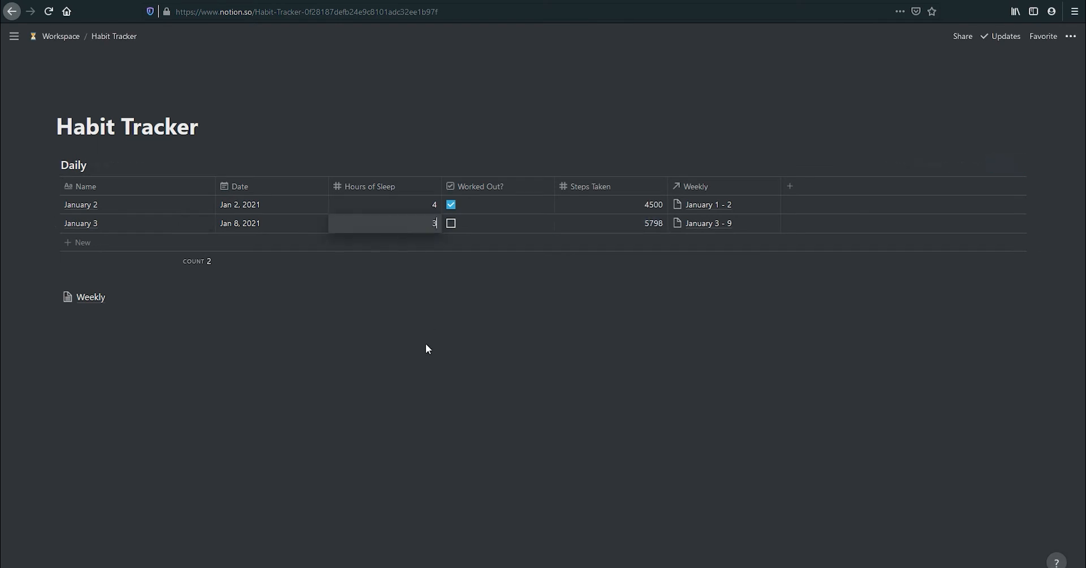
key(Return)
Check the rollups in the Weekly table and look inside the January 1 - 2 entry's page.
click(134, 295)
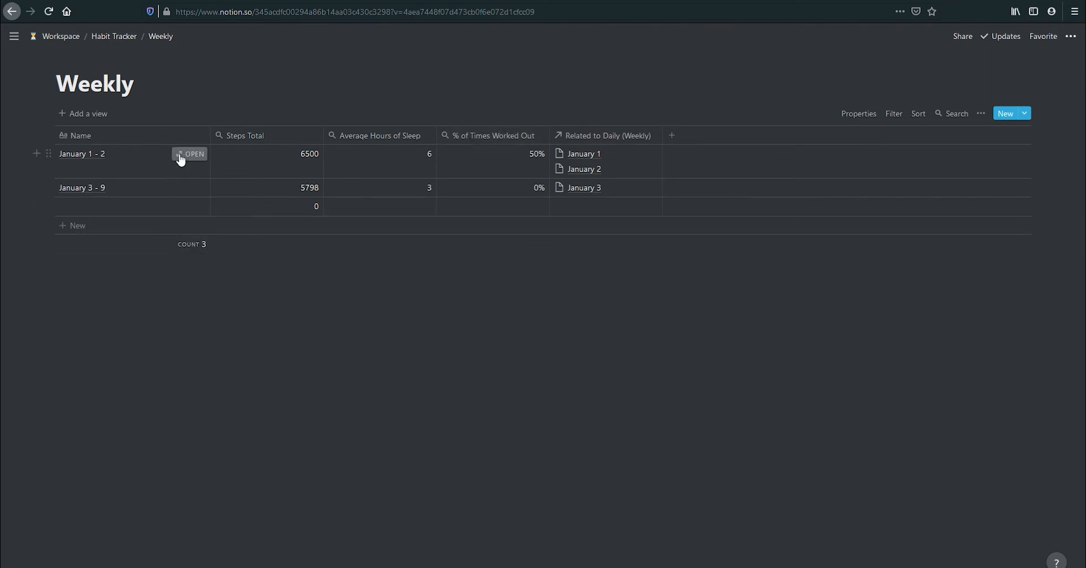
click(177, 154)
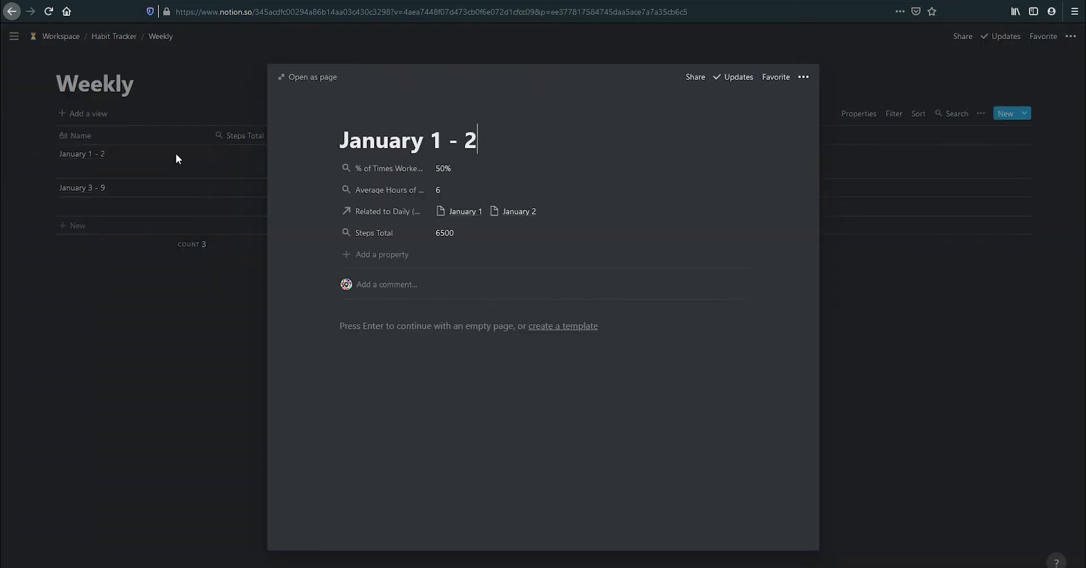
click(464, 330)
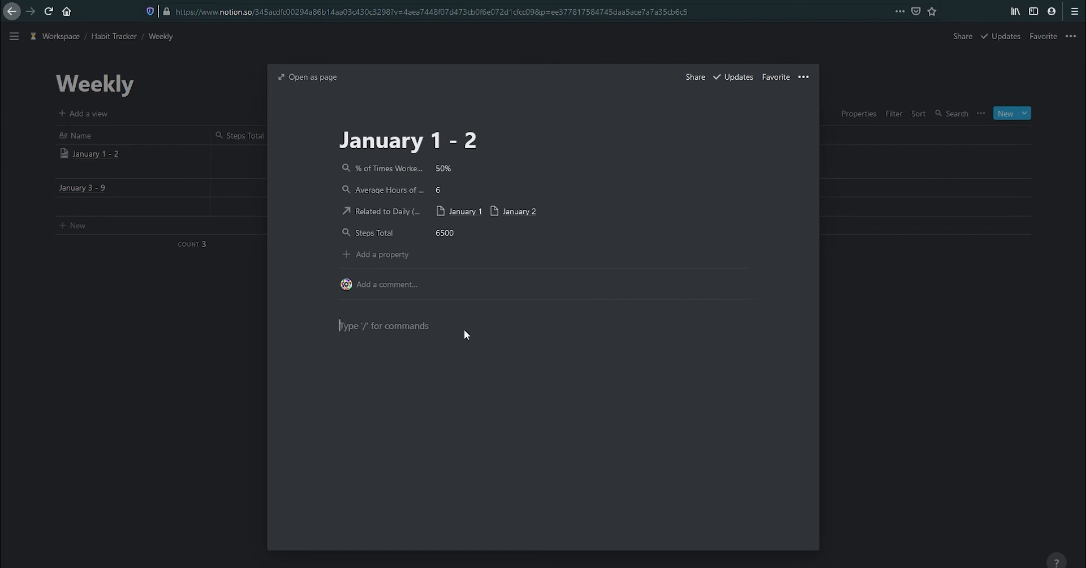
click(847, 315)
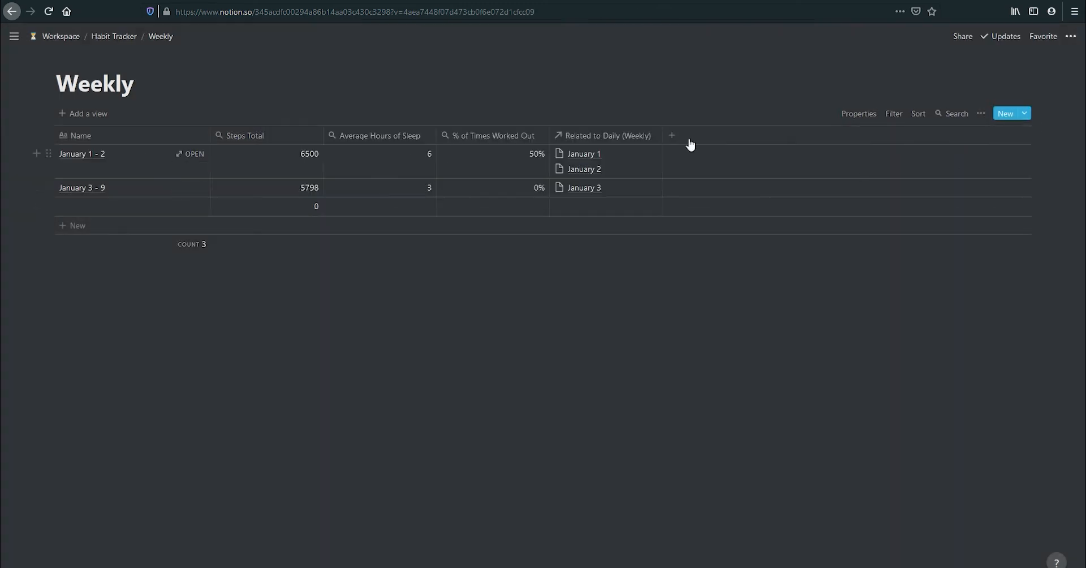
Create an untitled template for the Weekly table containing the text "What did you this week?".
click(1024, 113)
click(921, 189)
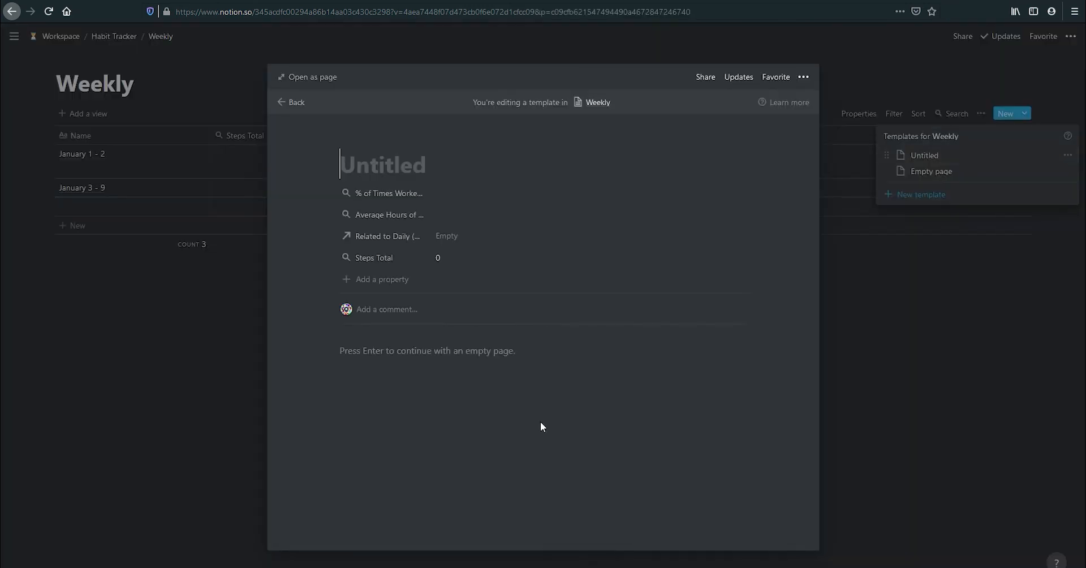
click(427, 382)
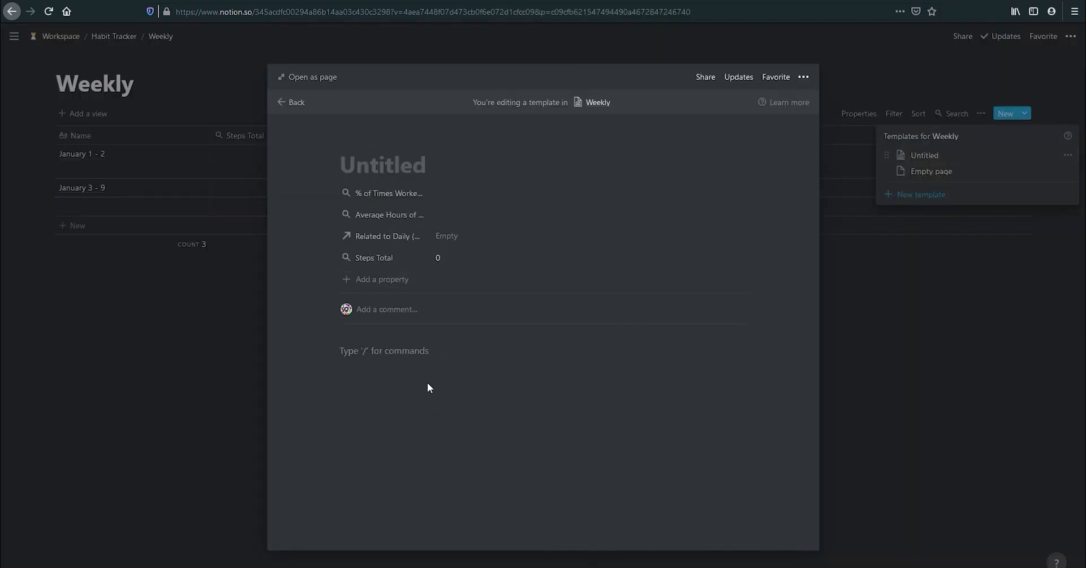
text(What did you )
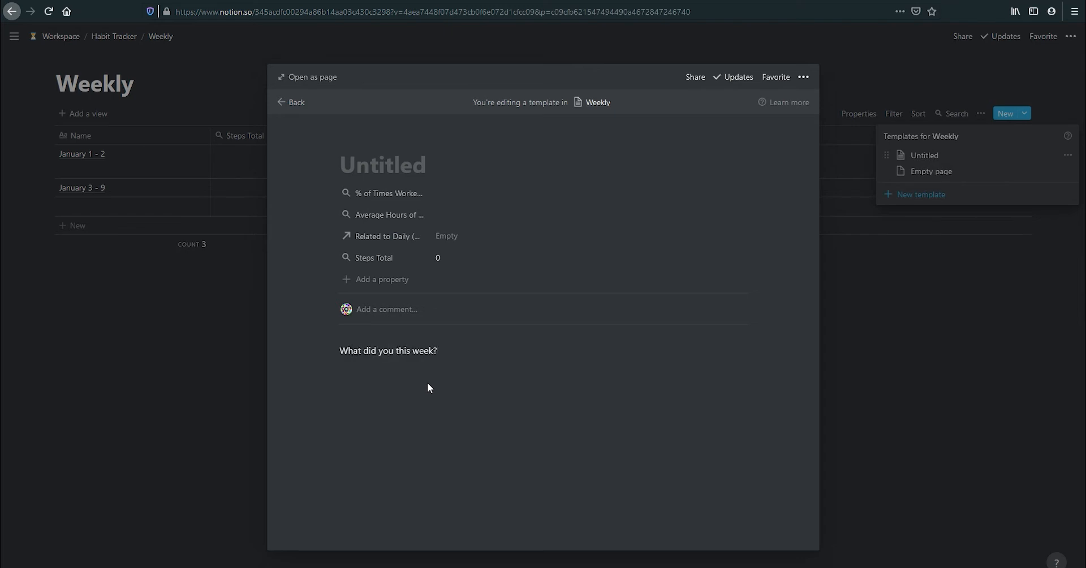
text(this week?)
click(165, 402)
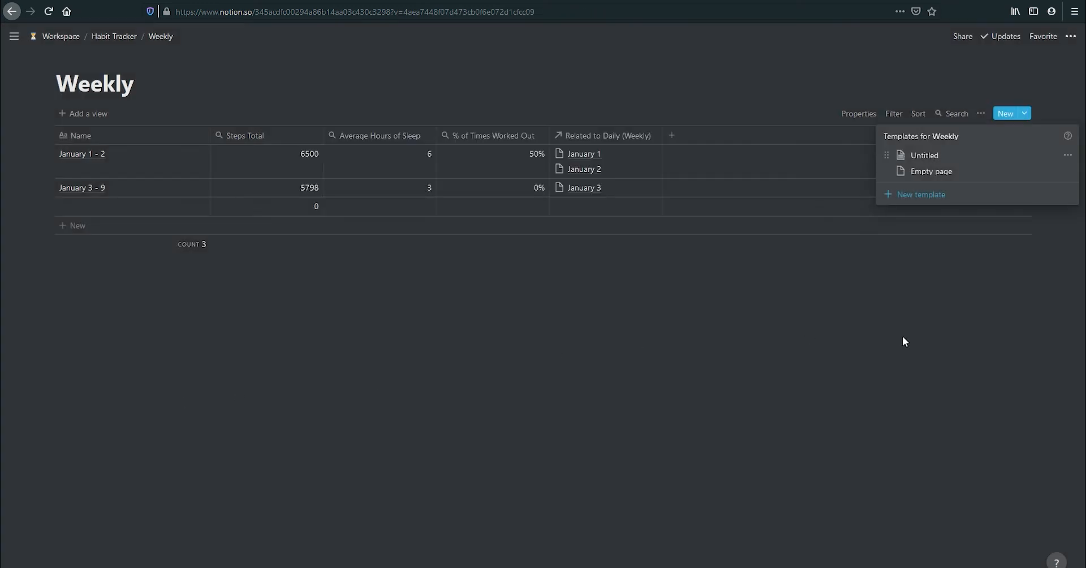
Try out the Untitled template on a new Weekly entry, and delete that entry from the table.
click(935, 314)
click(1003, 114)
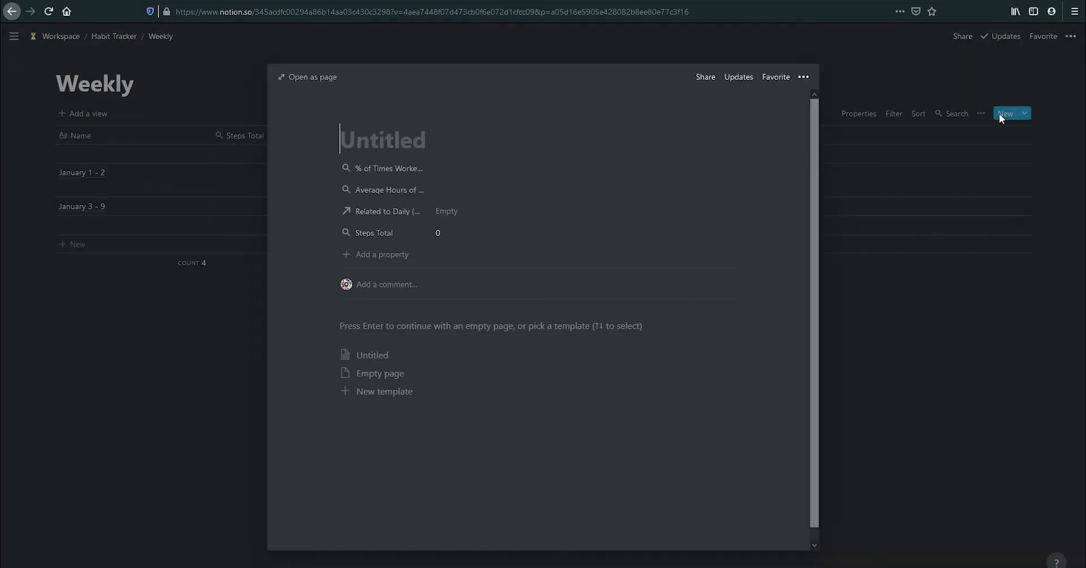
click(427, 358)
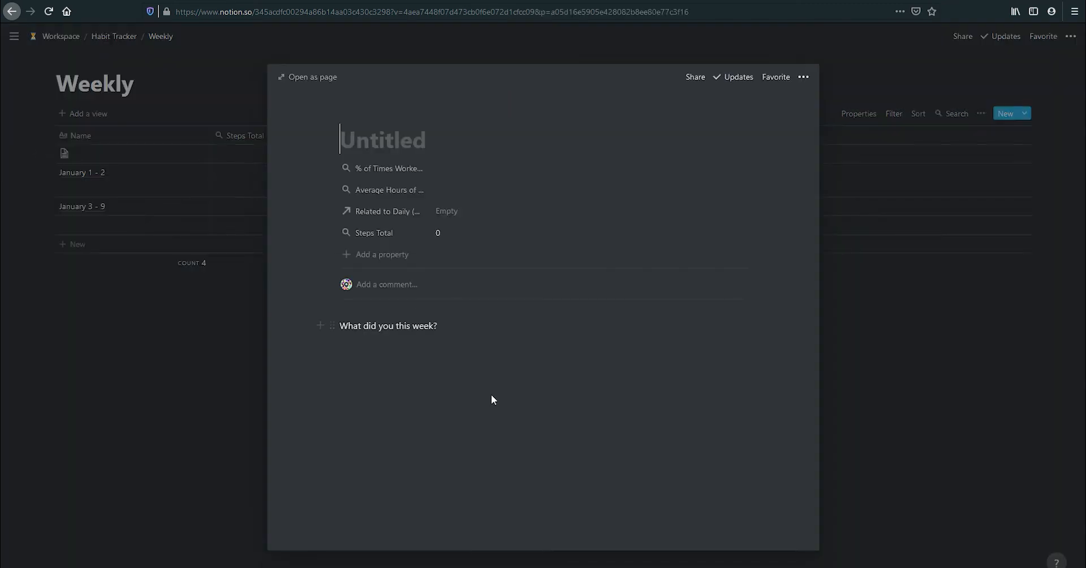
drag(466, 334, 110, 439)
click(110, 438)
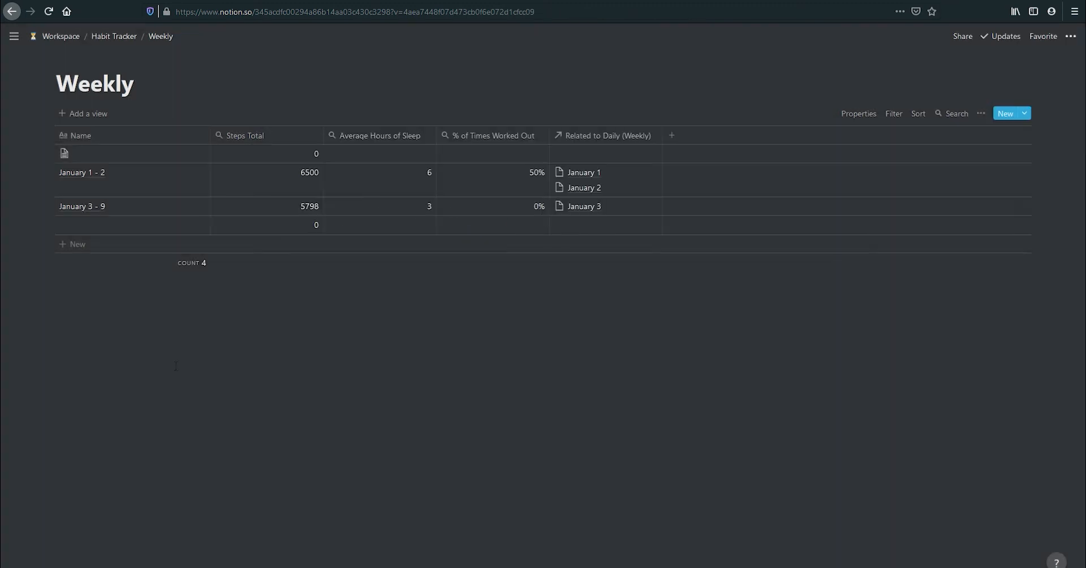
click(48, 153)
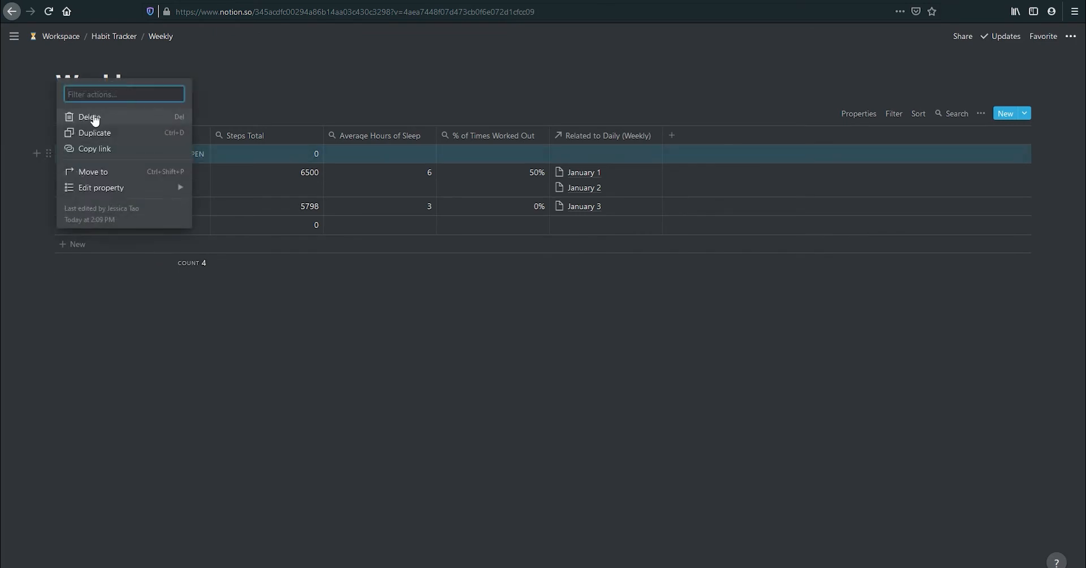
click(68, 114)
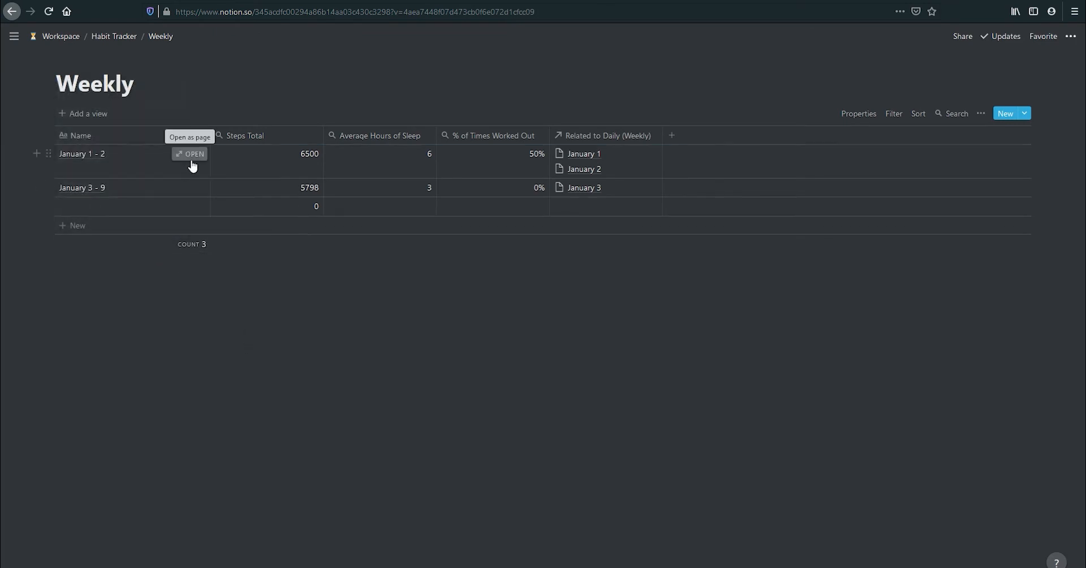
Give the January 1 - 2 page an Unsplash cover found under "fireworks", using the colourful fireworks against a blue night sky.
click(191, 155)
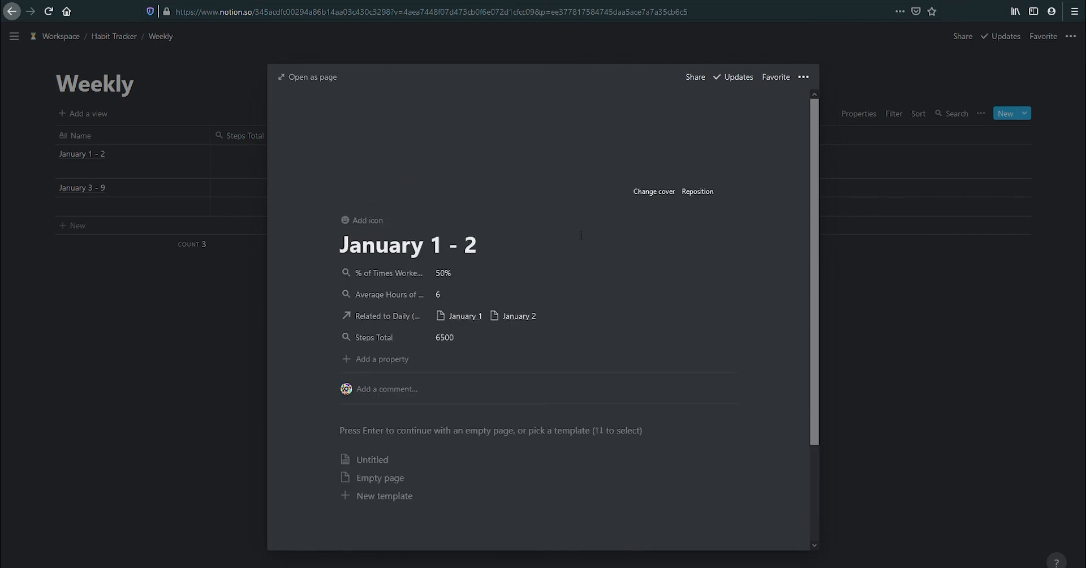
click(661, 195)
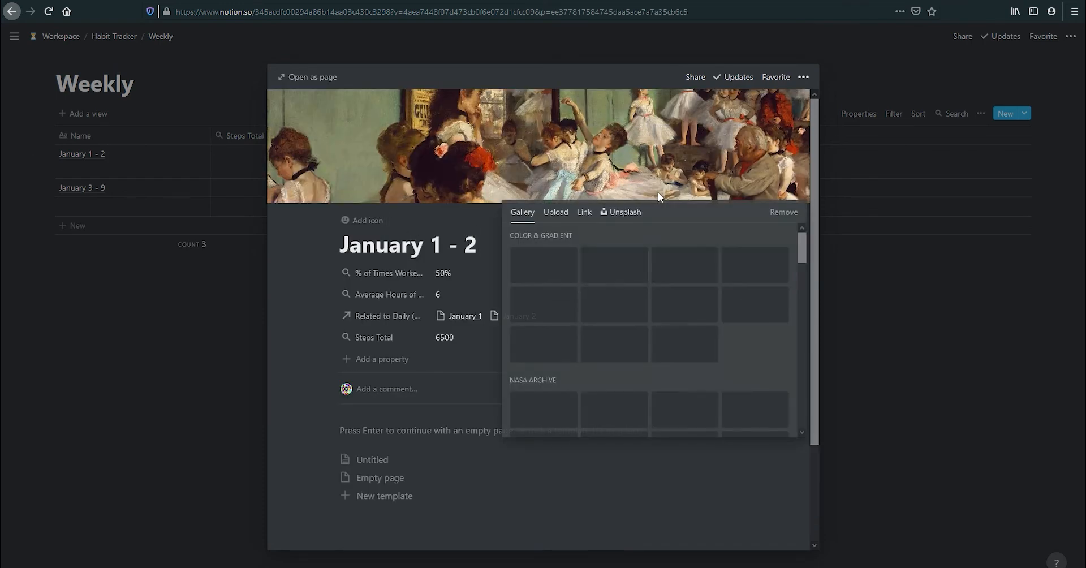
click(640, 216)
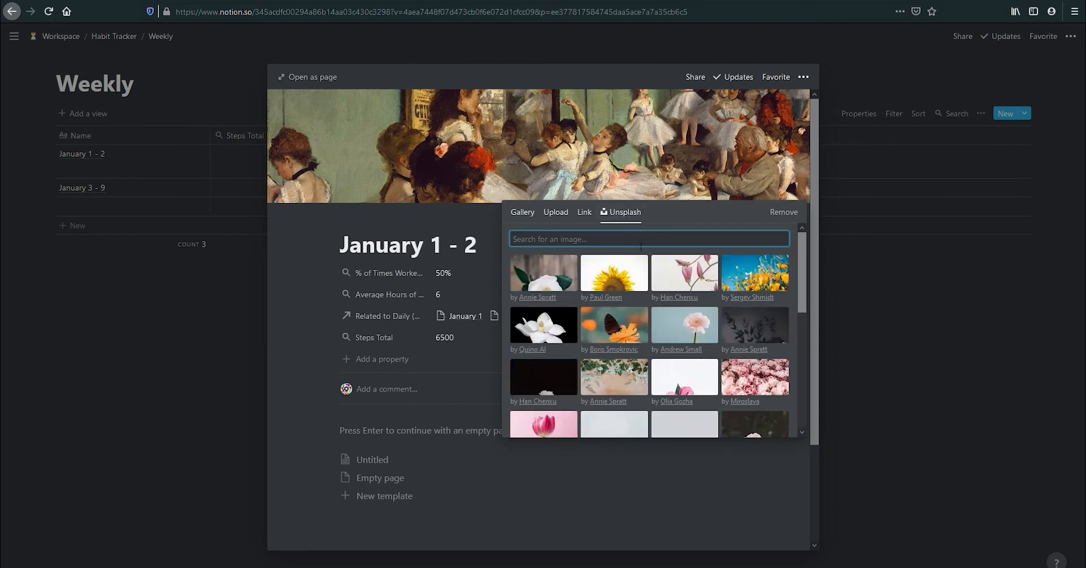
text(fireworks)
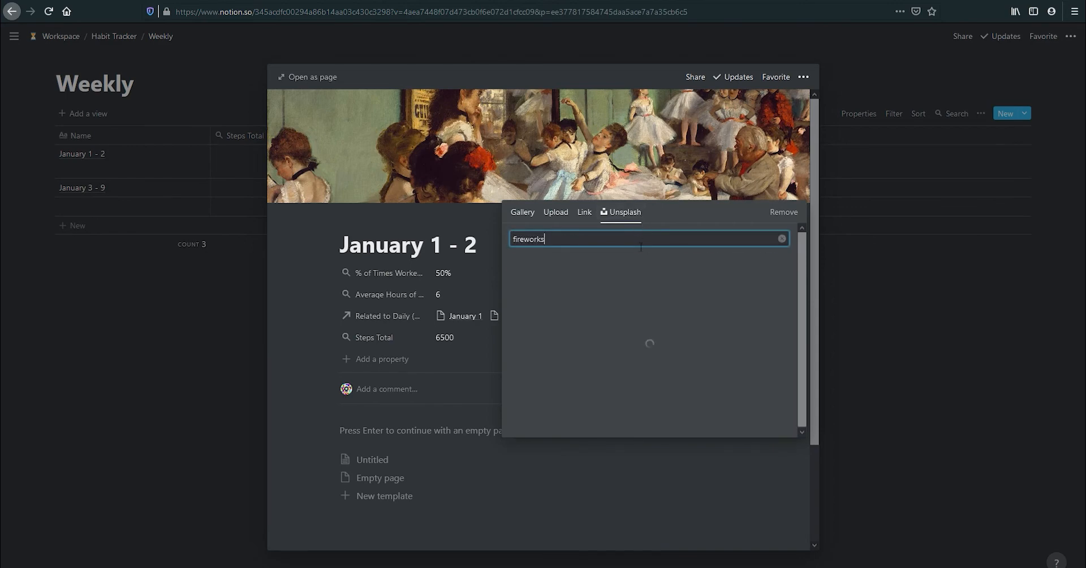
click(613, 274)
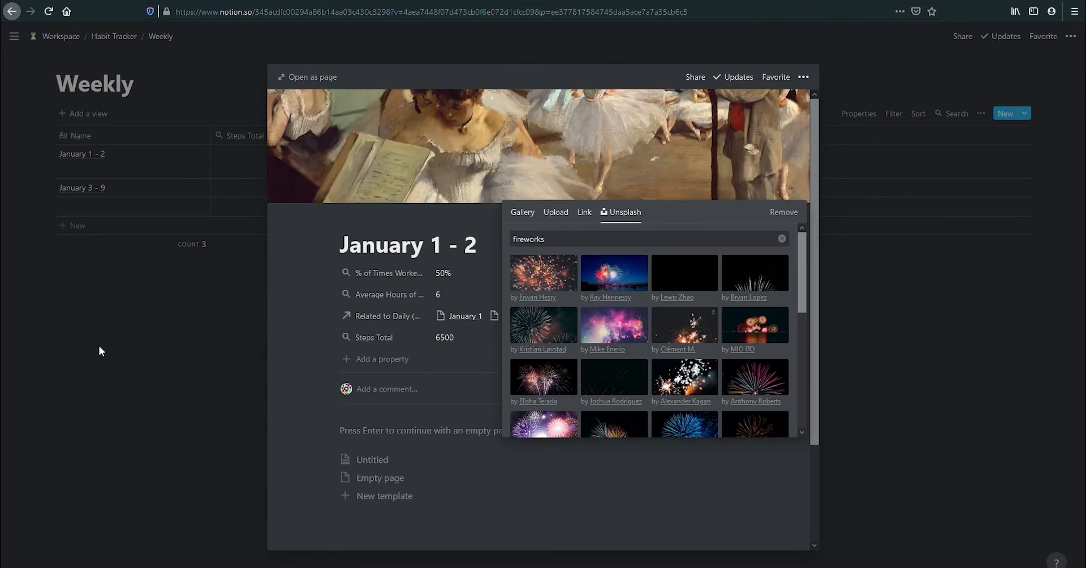
click(622, 274)
click(192, 340)
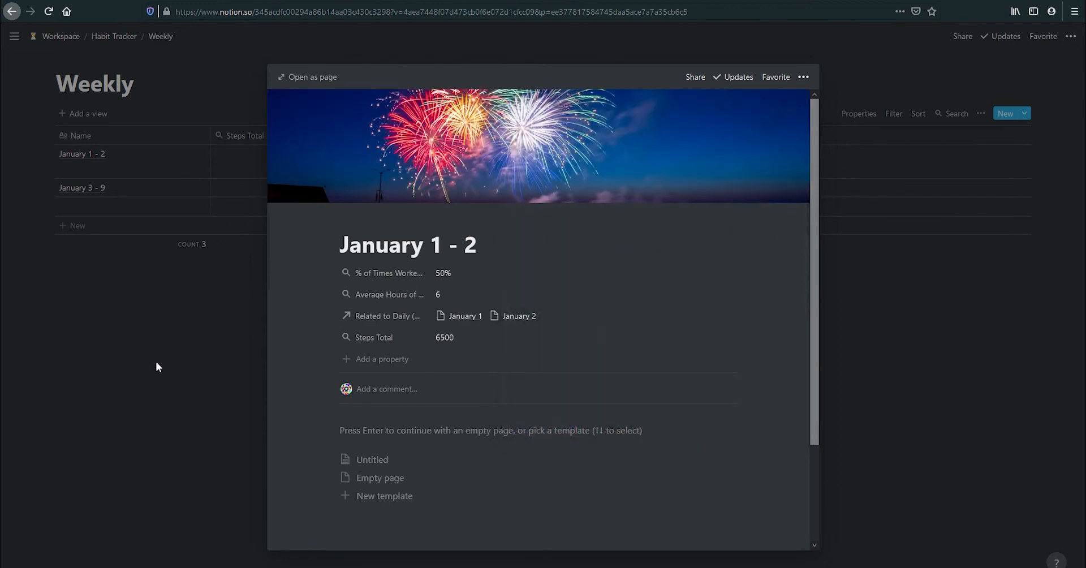
click(157, 363)
Add a Gallery view to the Weekly database and place the January 1 - 2 card before January 3 - 9.
click(92, 113)
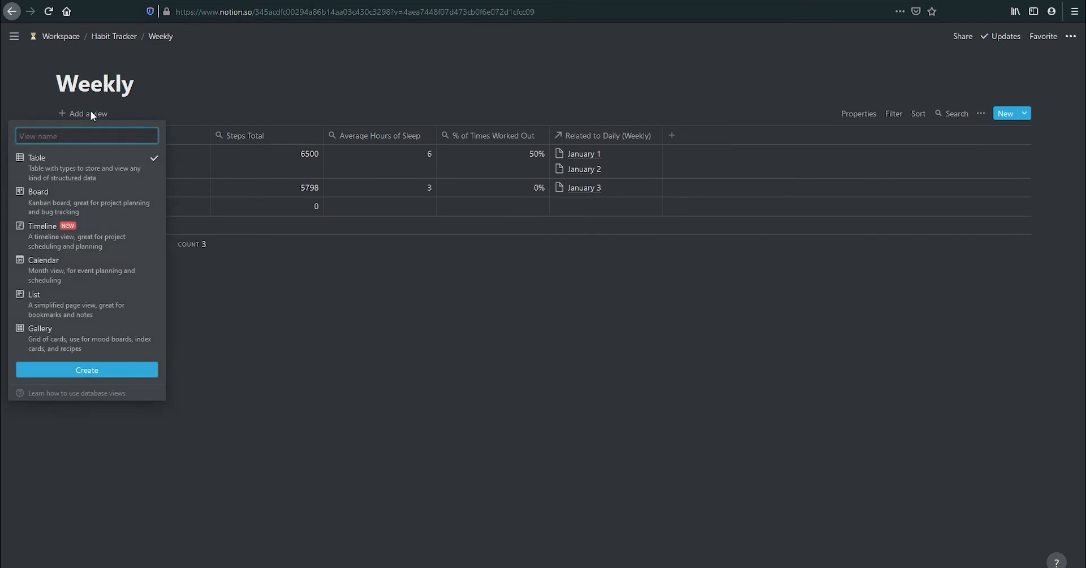
click(72, 334)
click(94, 373)
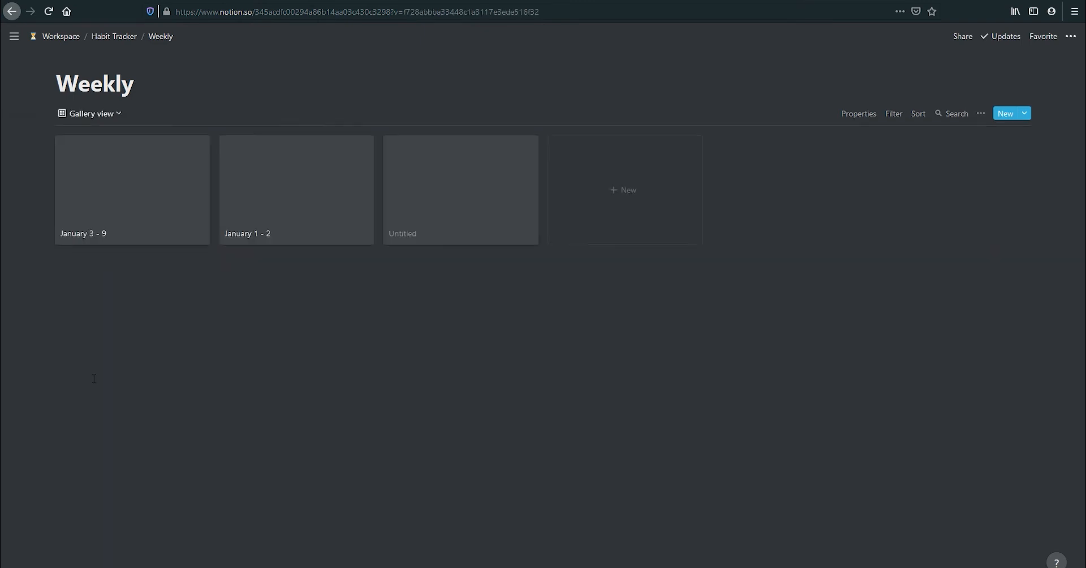
drag(300, 199, 68, 206)
click(315, 348)
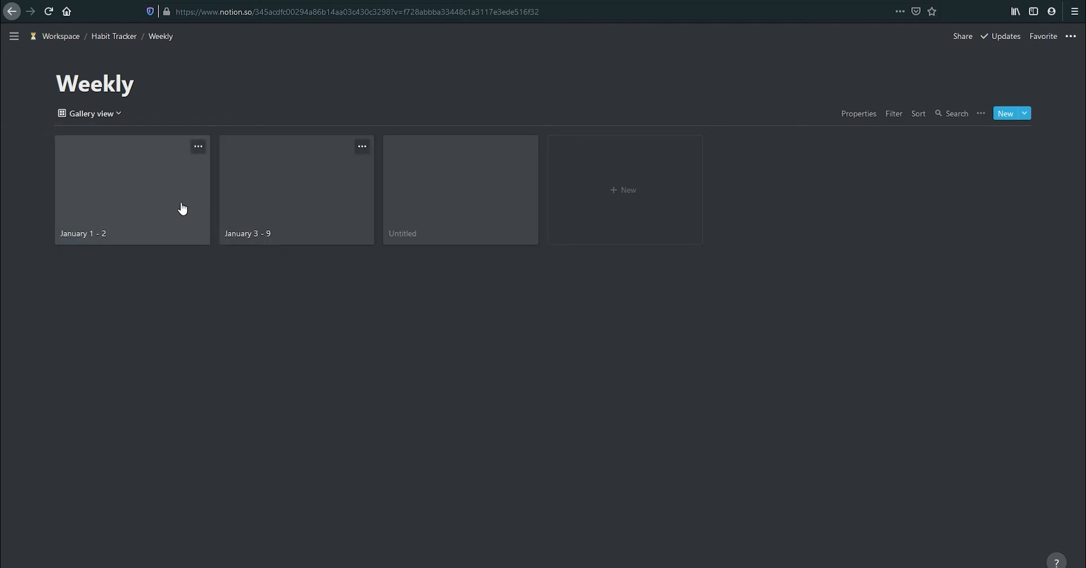
Set the Gallery view's card preview to Page cover.
click(980, 114)
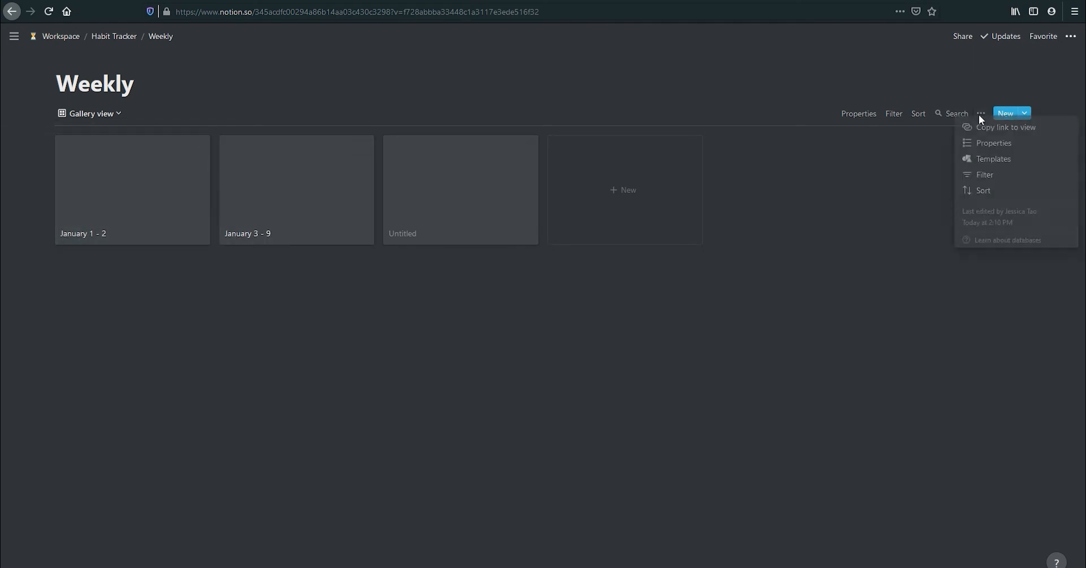
click(922, 156)
click(873, 117)
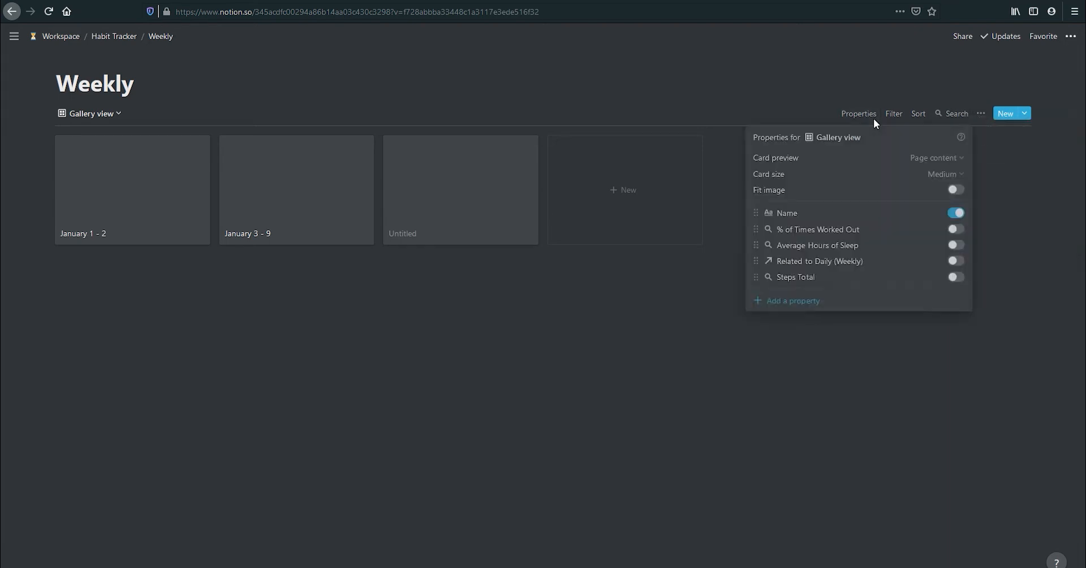
click(794, 157)
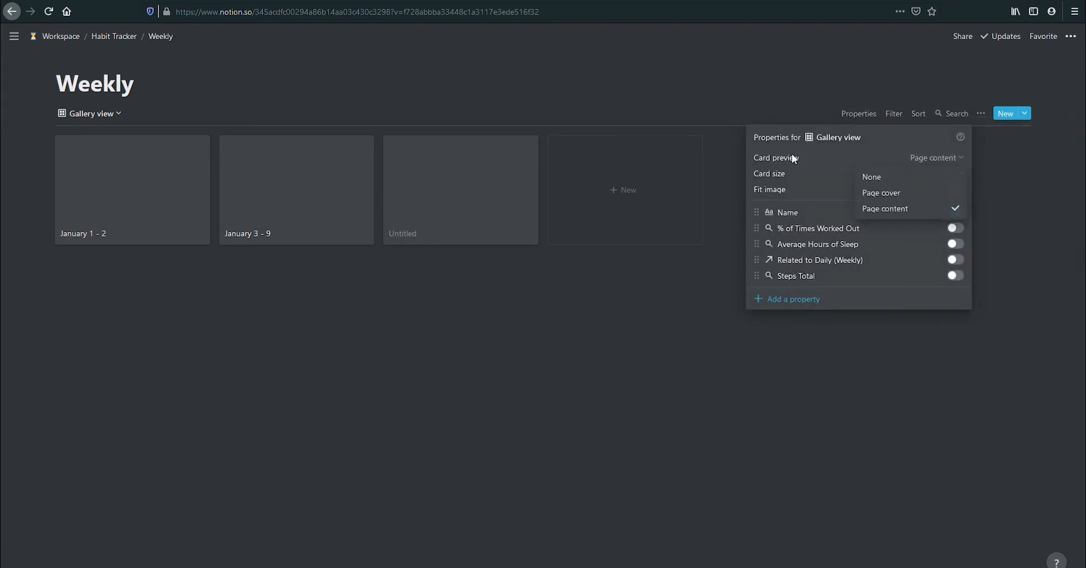
click(880, 194)
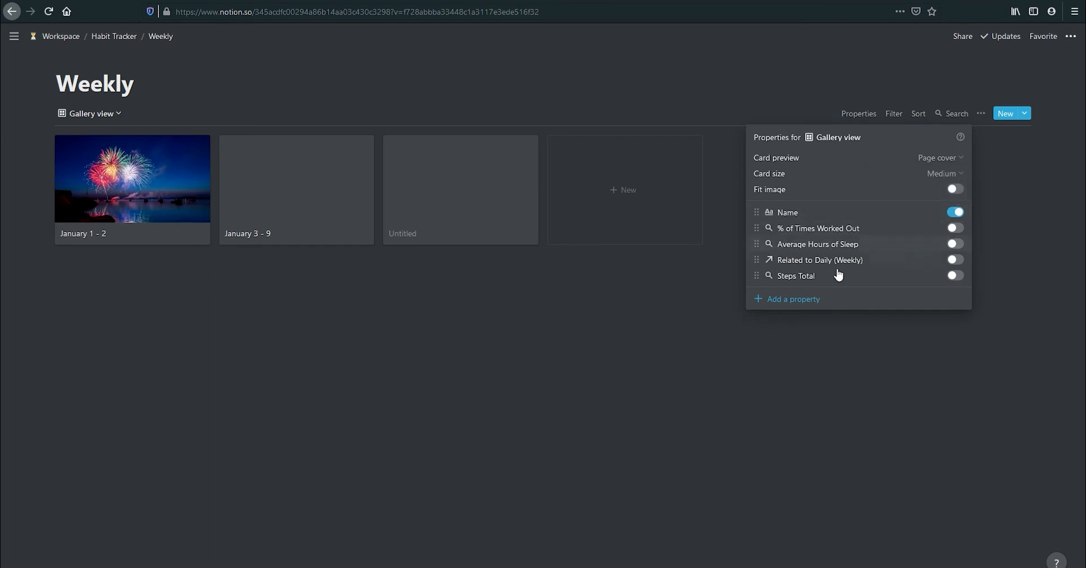
click(540, 316)
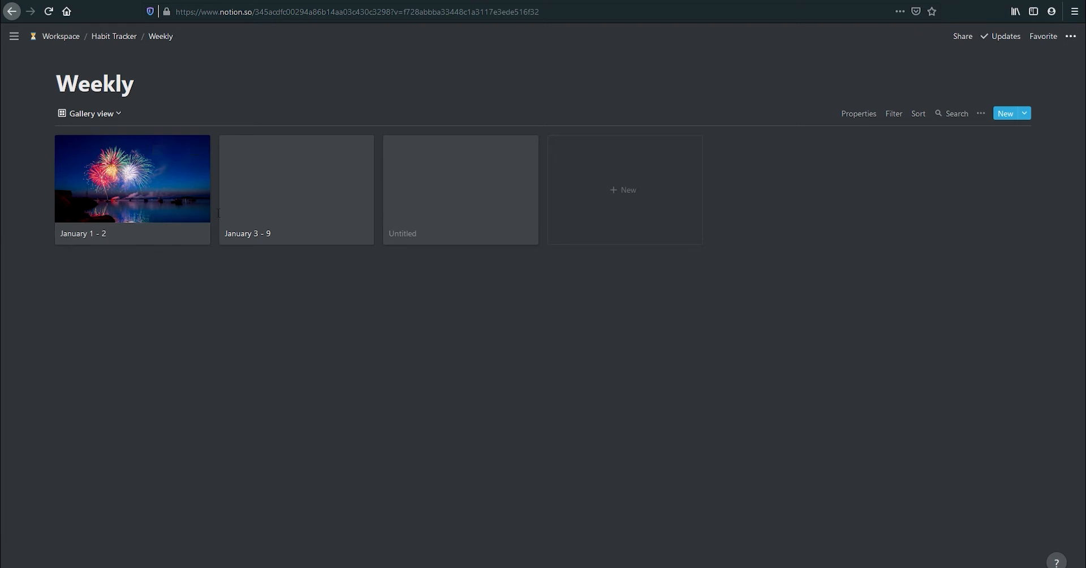
Return to the Workspace page and add a new sub-page below Habit Tracker in the Daily column.
mouse_move(182, 59)
click(121, 37)
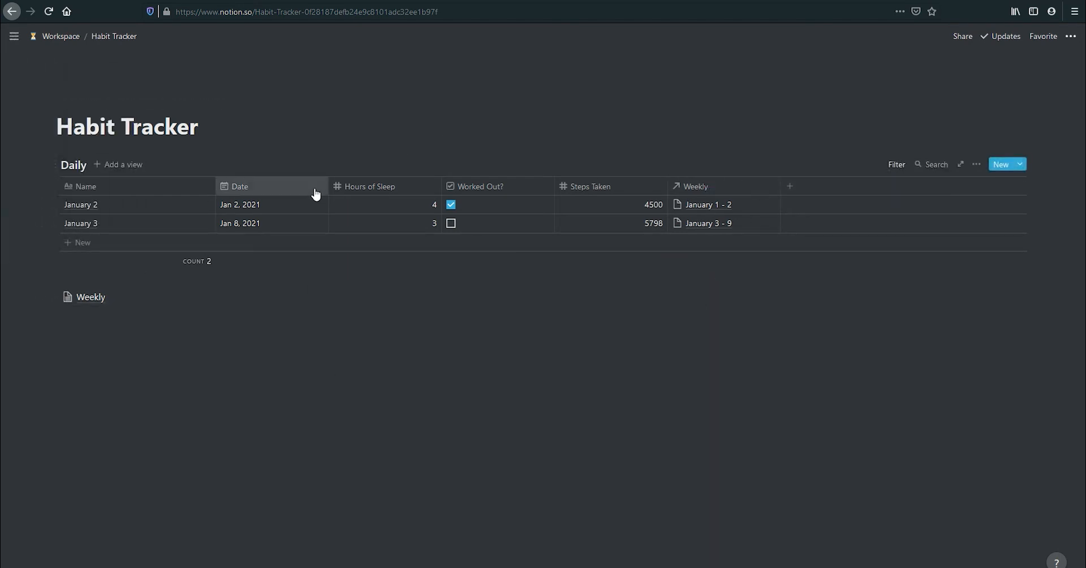
click(52, 36)
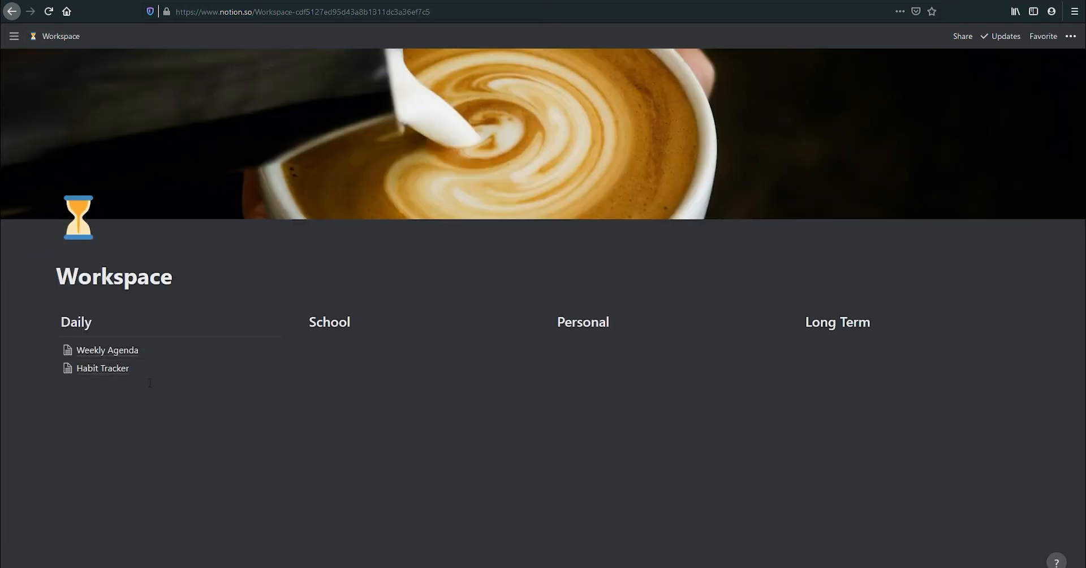
click(189, 386)
text(/)
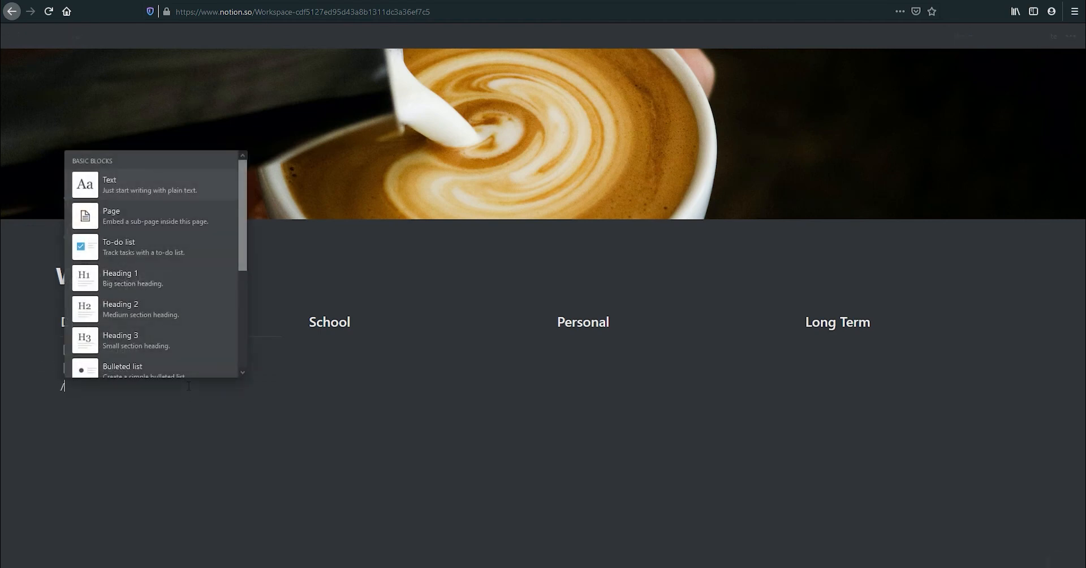
click(117, 213)
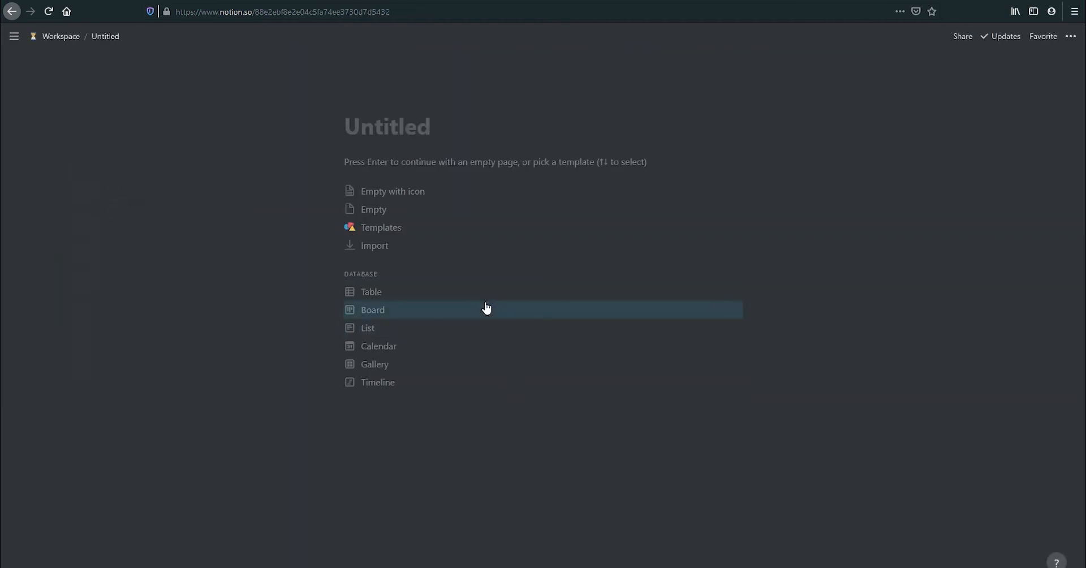
Fill the new page with the Simple Notebook template from the Personal category.
click(447, 227)
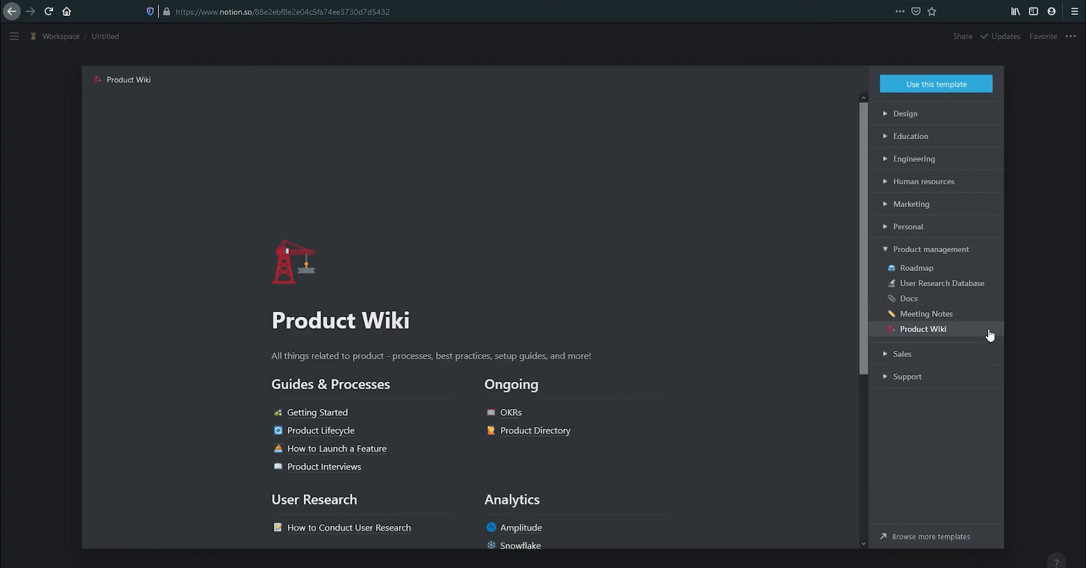
click(952, 229)
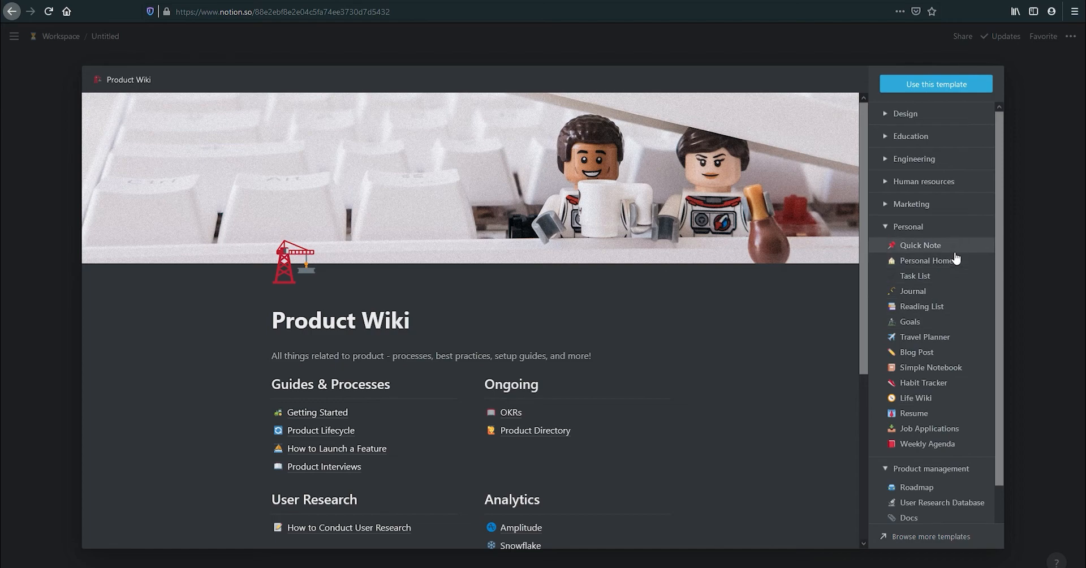
scroll(976, 339, down, 1)
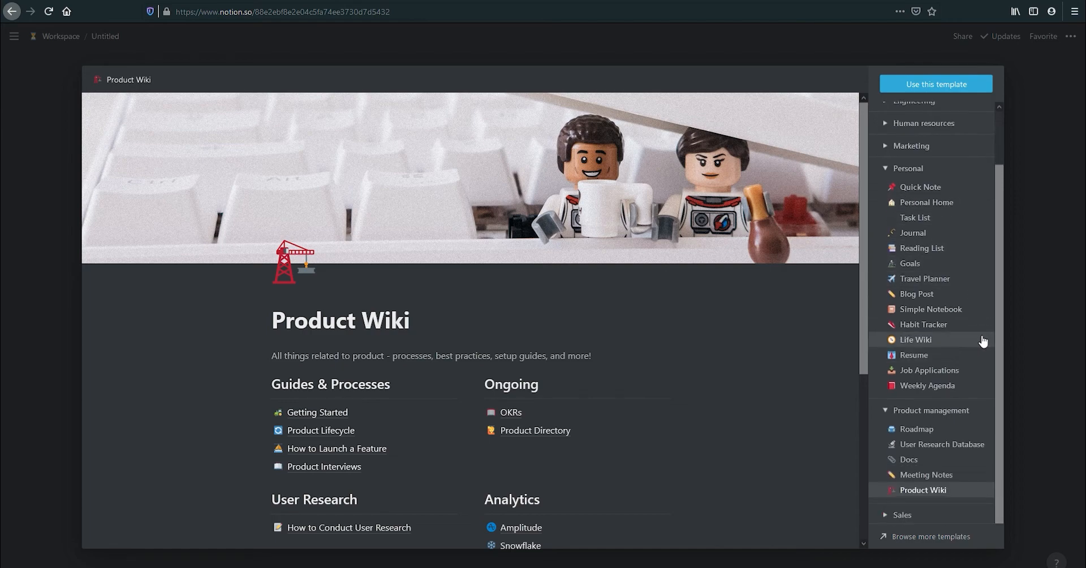
click(978, 314)
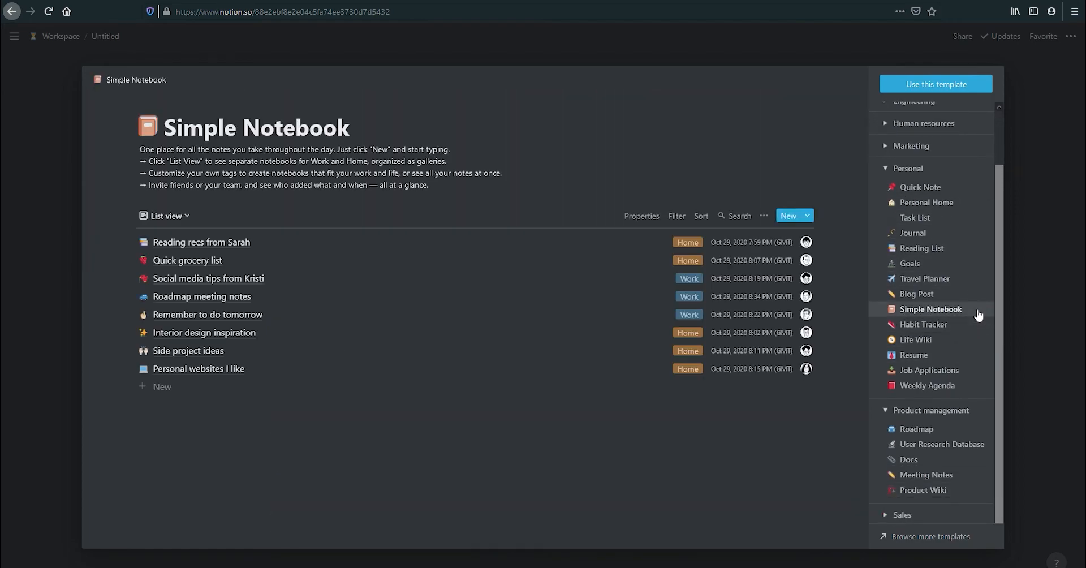
click(955, 83)
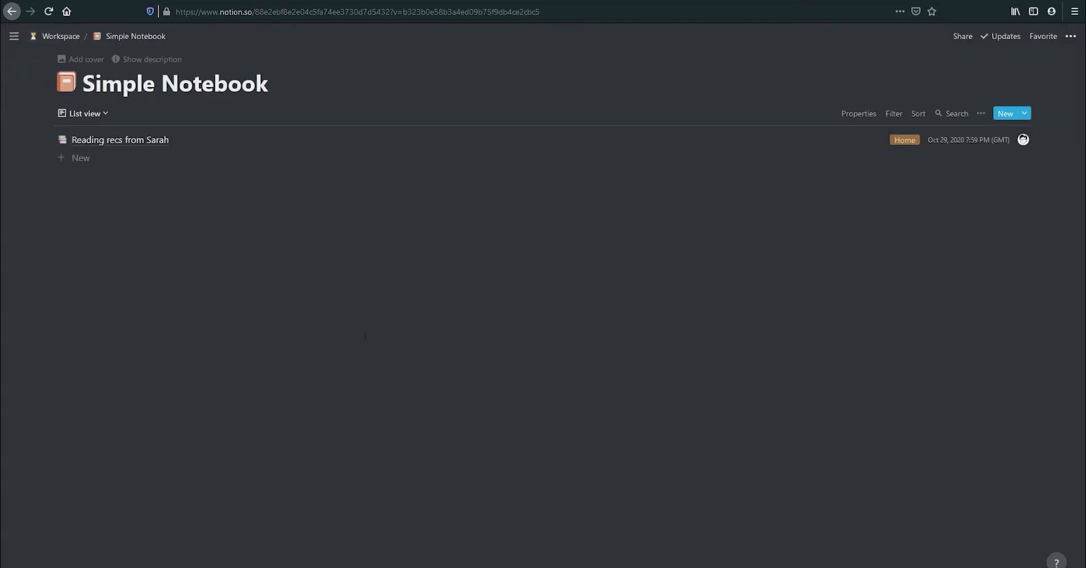
Go back to the Workspace page and insert a divider under the School heading.
click(62, 36)
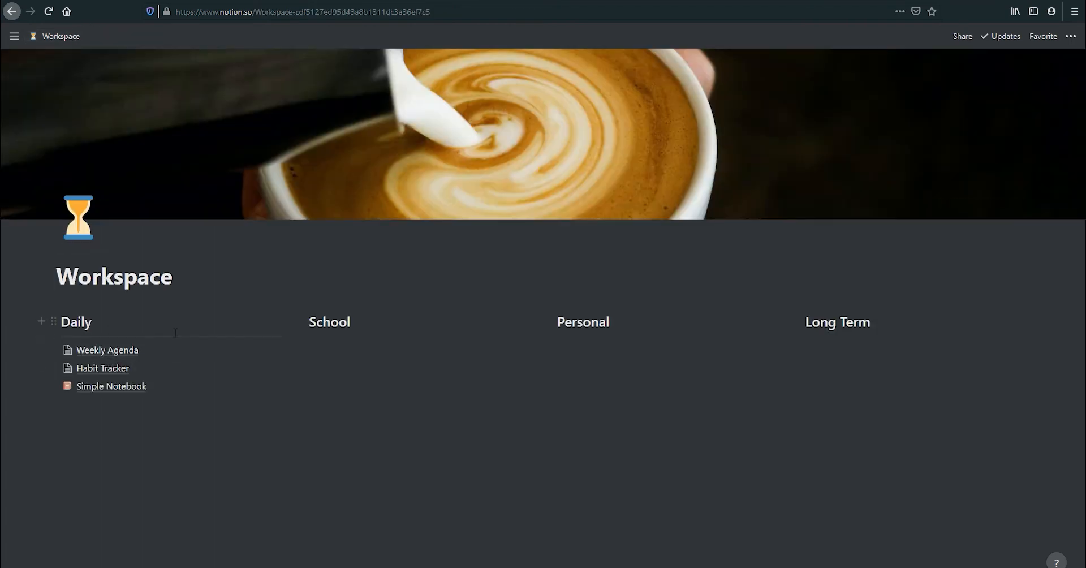
click(355, 363)
text(/di)
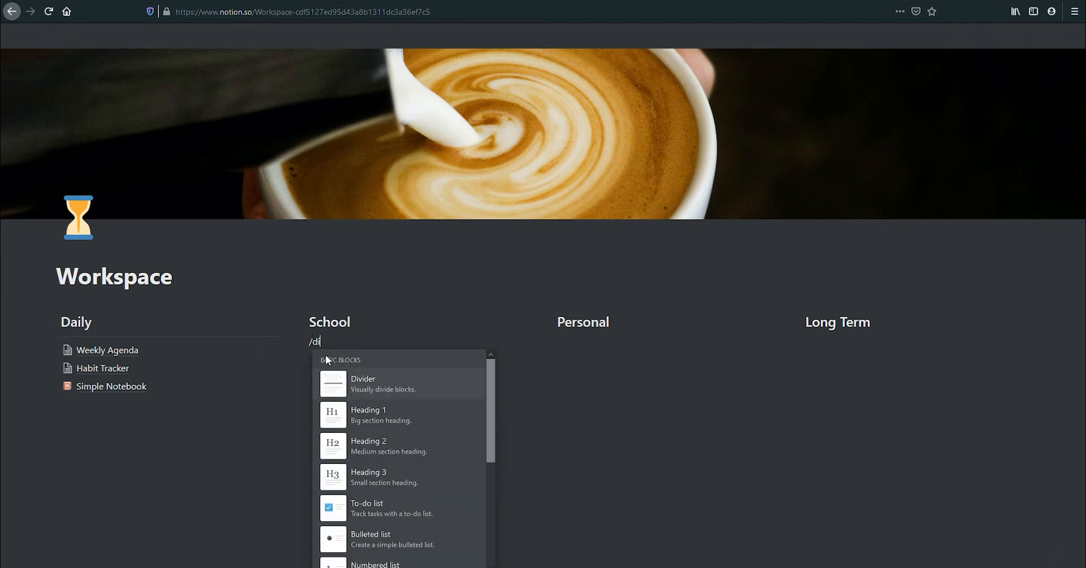
key(Return)
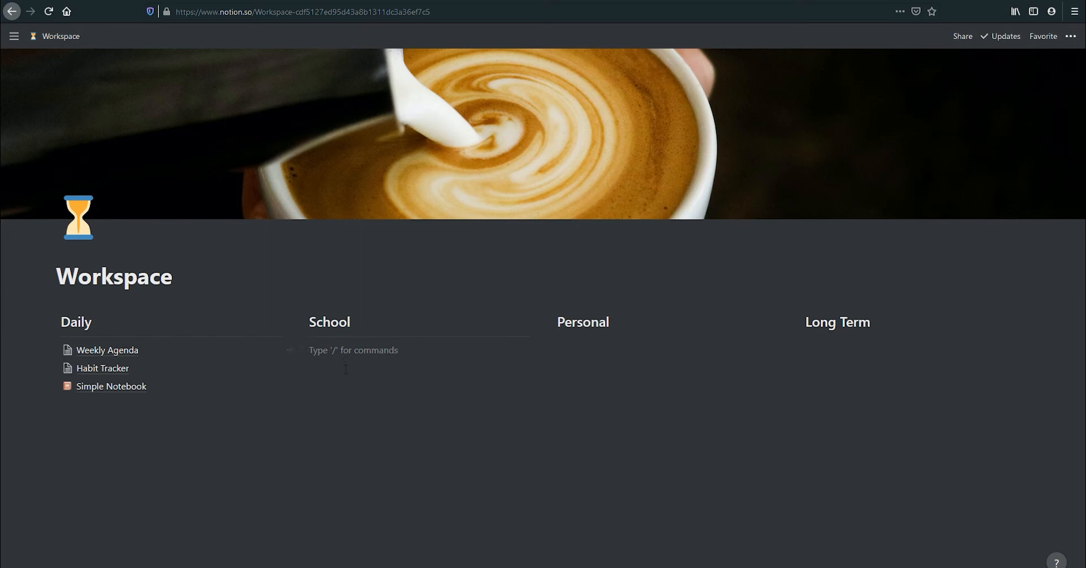
Create a sub-page named Uni Hub under the School divider and set it to full width.
text(/p)
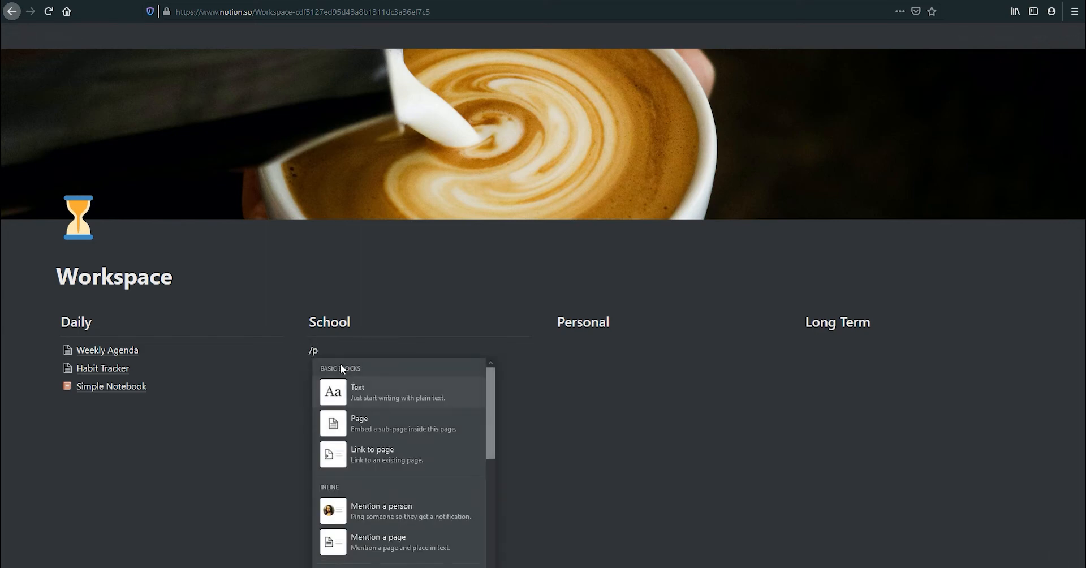
click(370, 430)
text(Uni Hub)
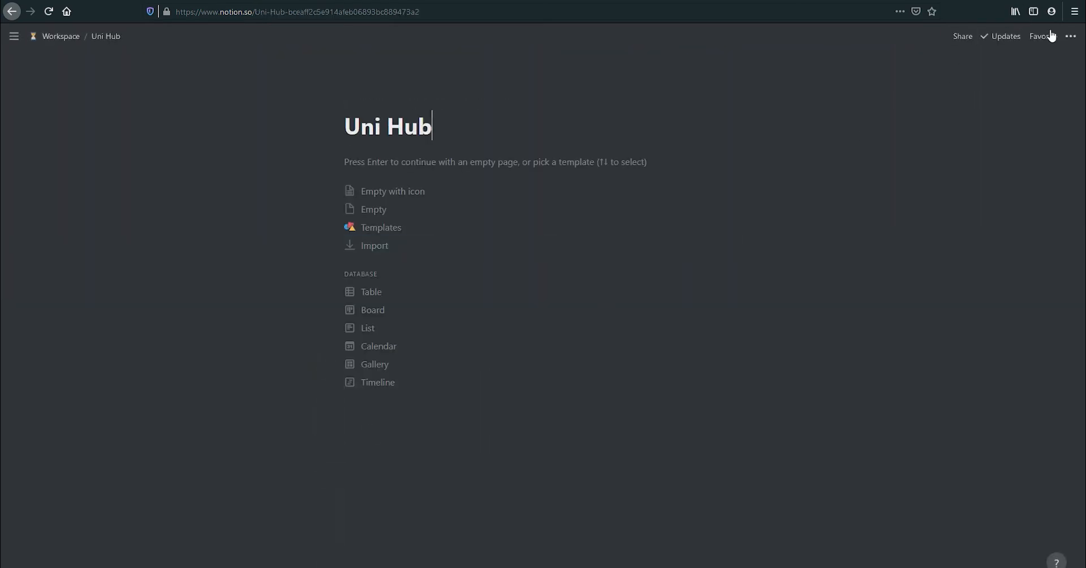
click(1071, 35)
click(1062, 133)
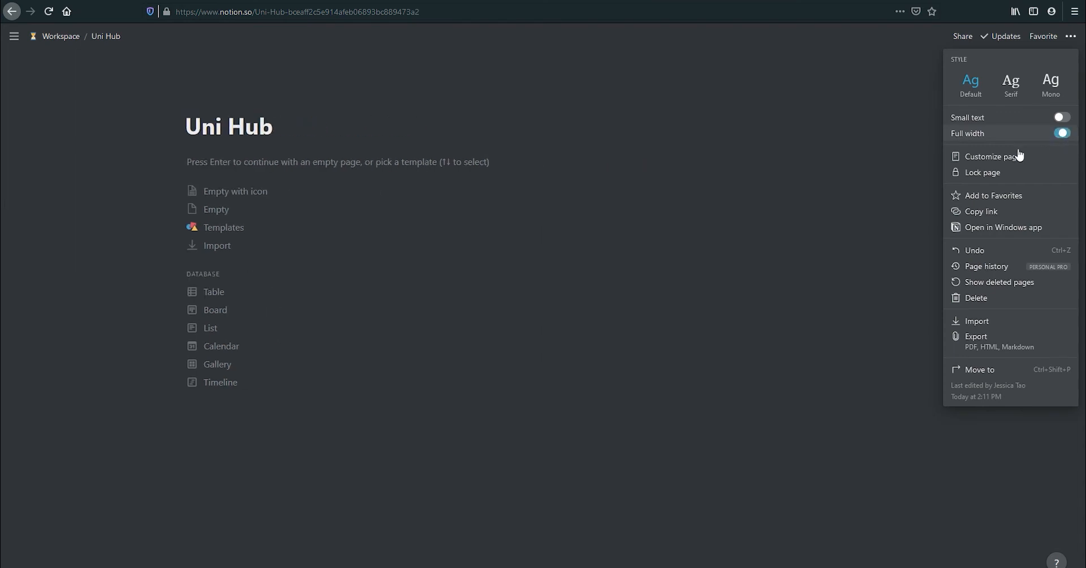
click(84, 213)
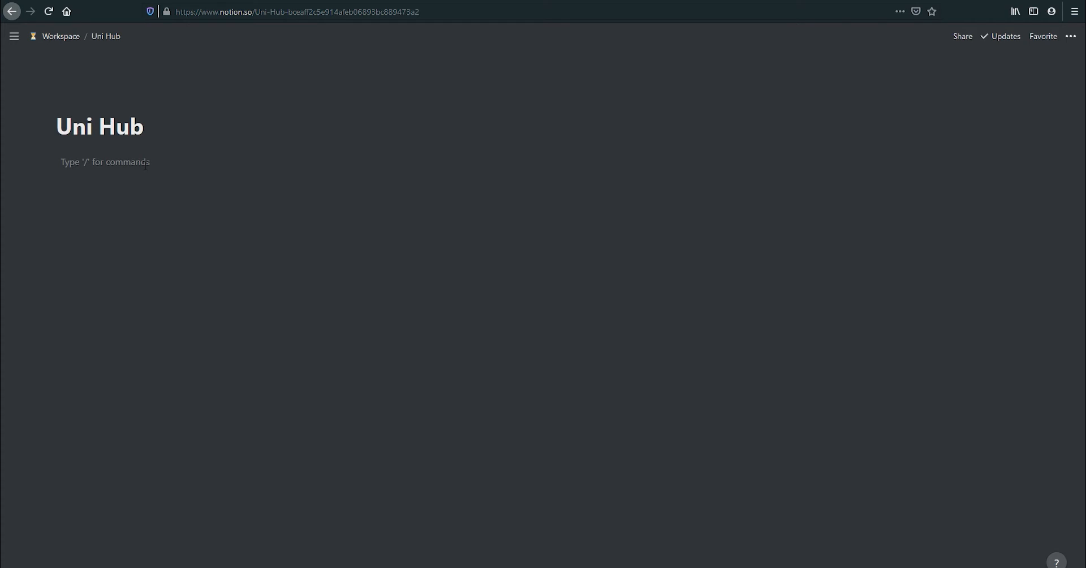
Add a Heading 2 reading "Current Classes" to Uni Hub, with the lines "Class English" and "Class Math" below it.
text(/h2)
key(Return)
text(Current Classes)
key(Return)
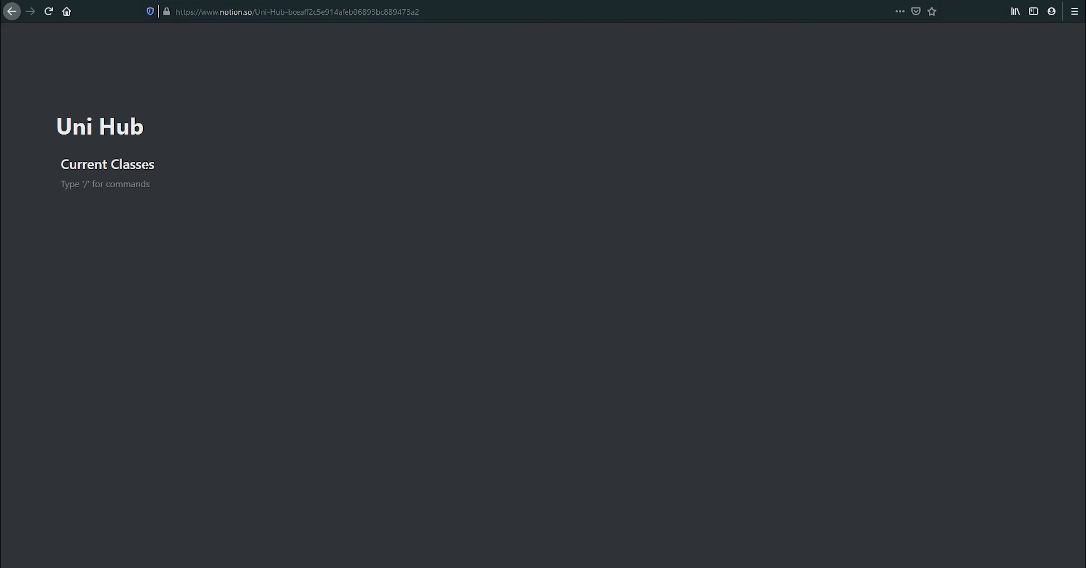
text(Class English)
key(Return)
text(Clas)
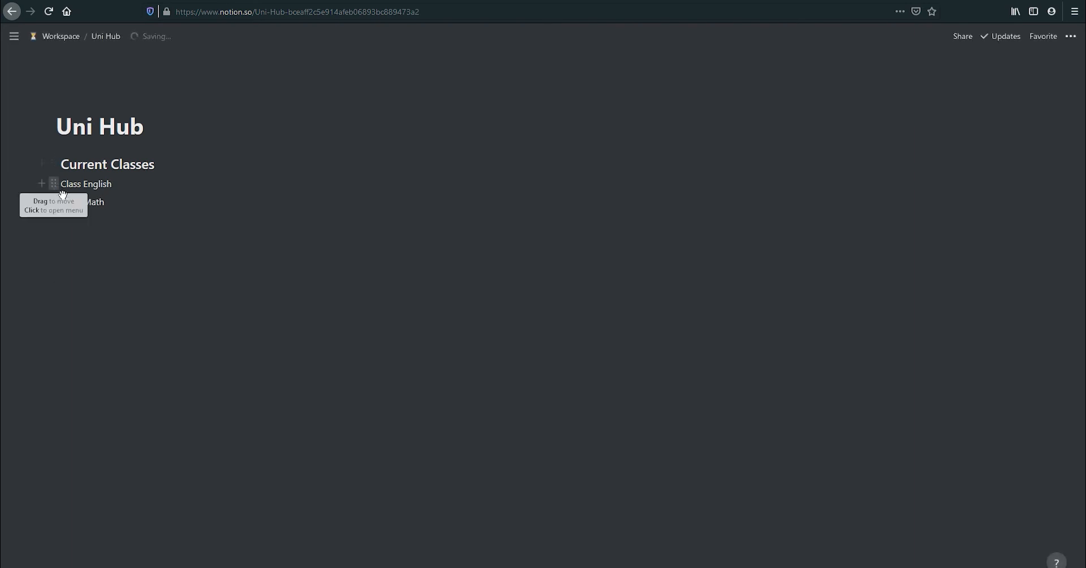
Turn the Class English and Class Math lines into sub-pages and add an empty line below them.
click(54, 183)
mouse_move(150, 148)
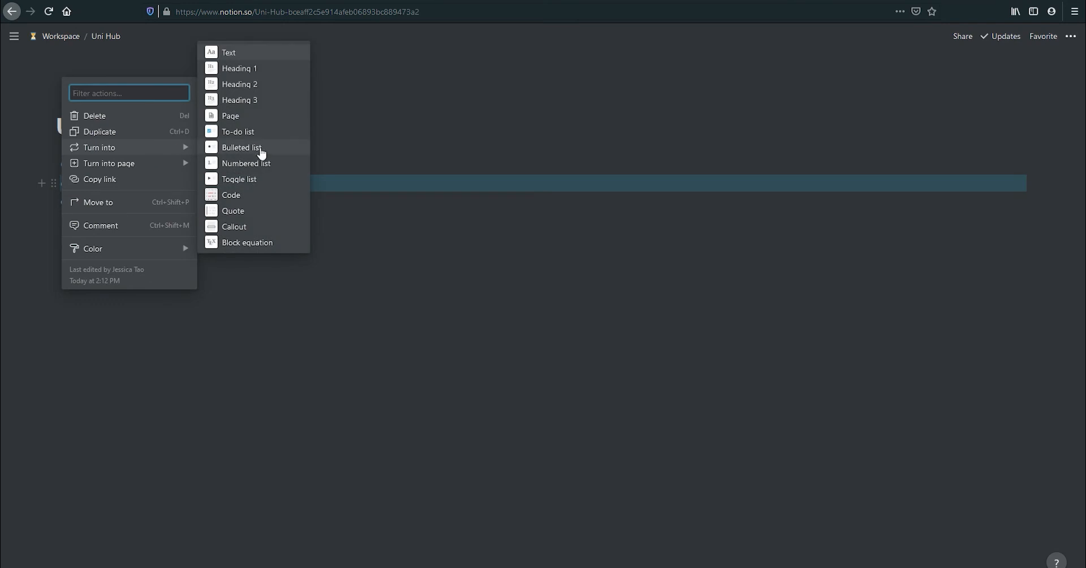
click(280, 118)
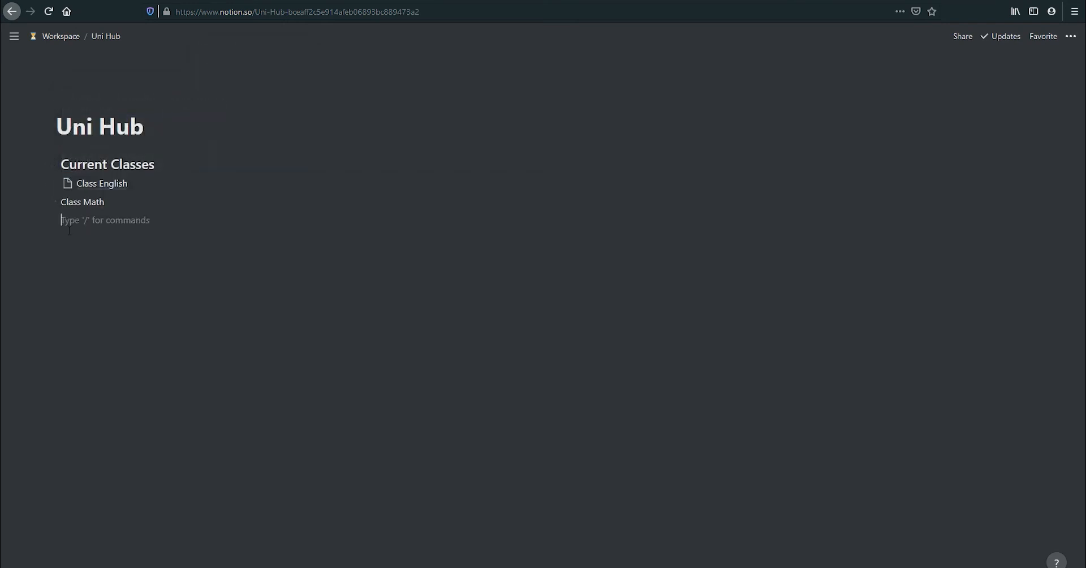
click(53, 201)
mouse_move(170, 165)
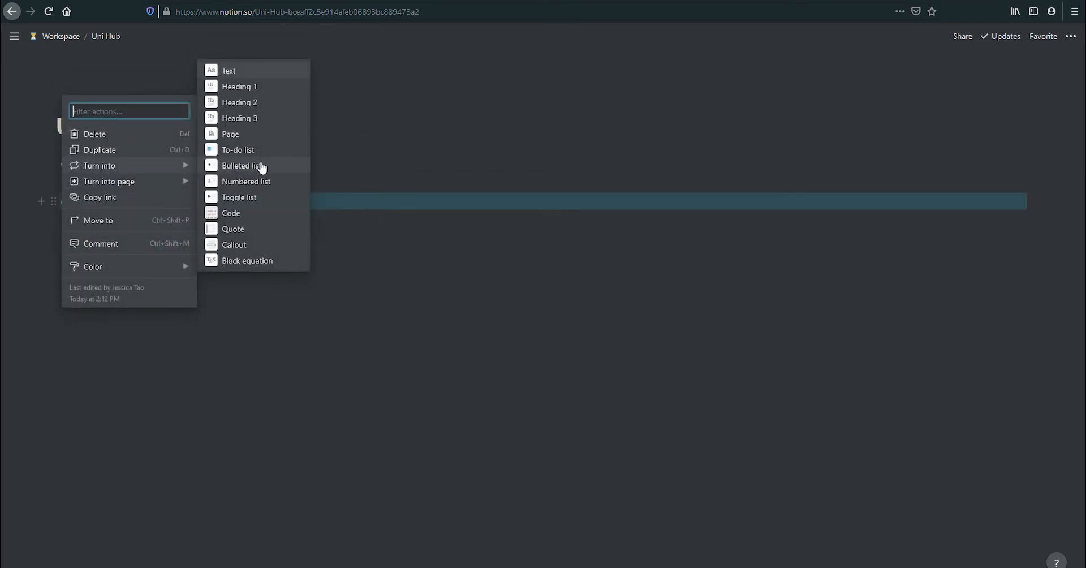
click(278, 134)
key(Return)
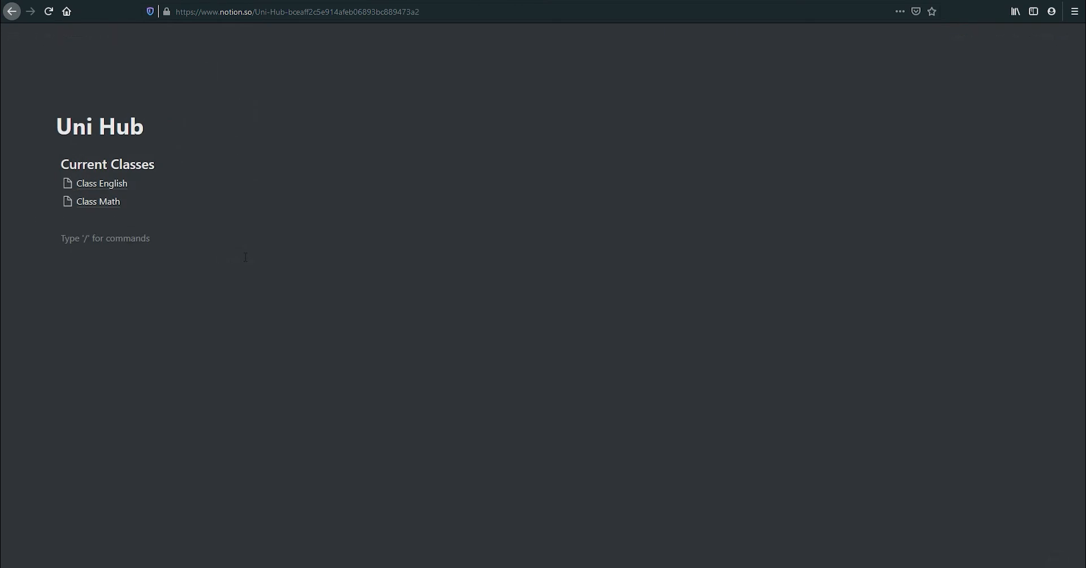
Insert an inline table below the Current Classes list and title it Syllabus.
text(/table)
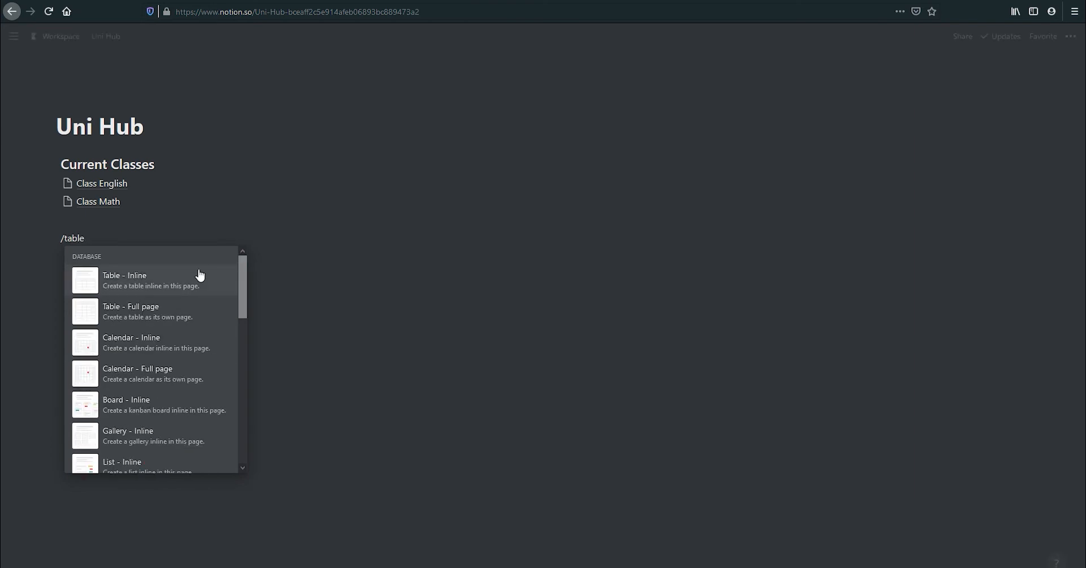
click(199, 275)
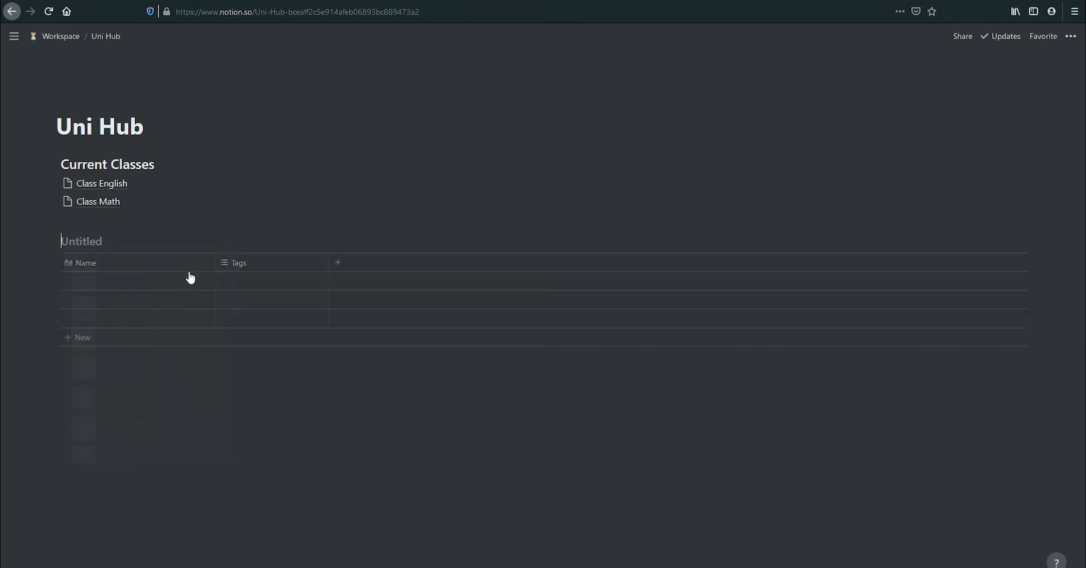
text(Syllabus)
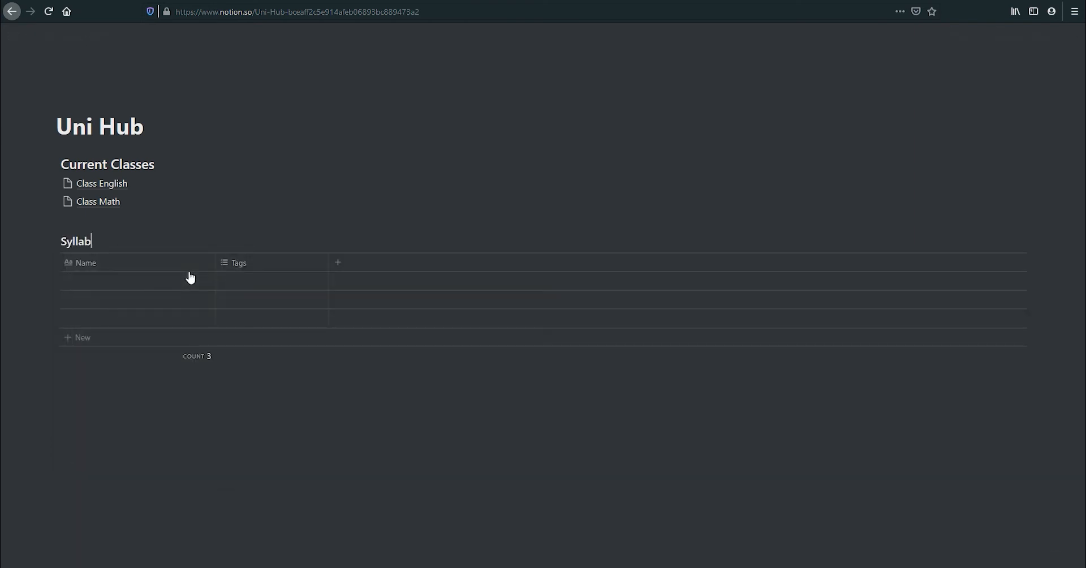
Fill the Syllabus table's Name column with the rows English Essay, Math Hw, Math HW and Math Test.
click(130, 279)
text(English Essa)
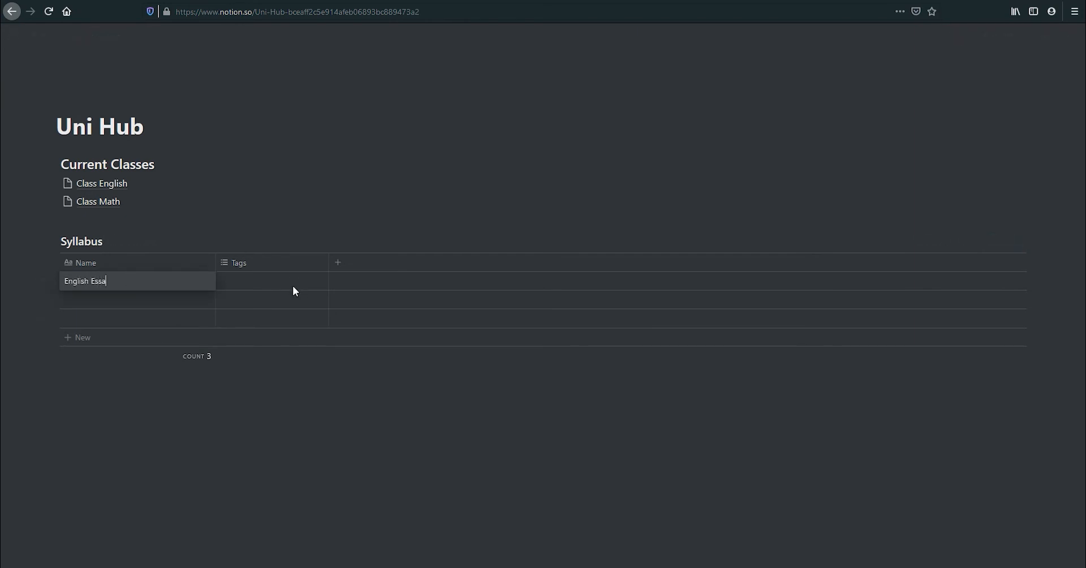
text(y)
key(Return)
text(Mah)
text(h Hw)
key(Return)
text(M)
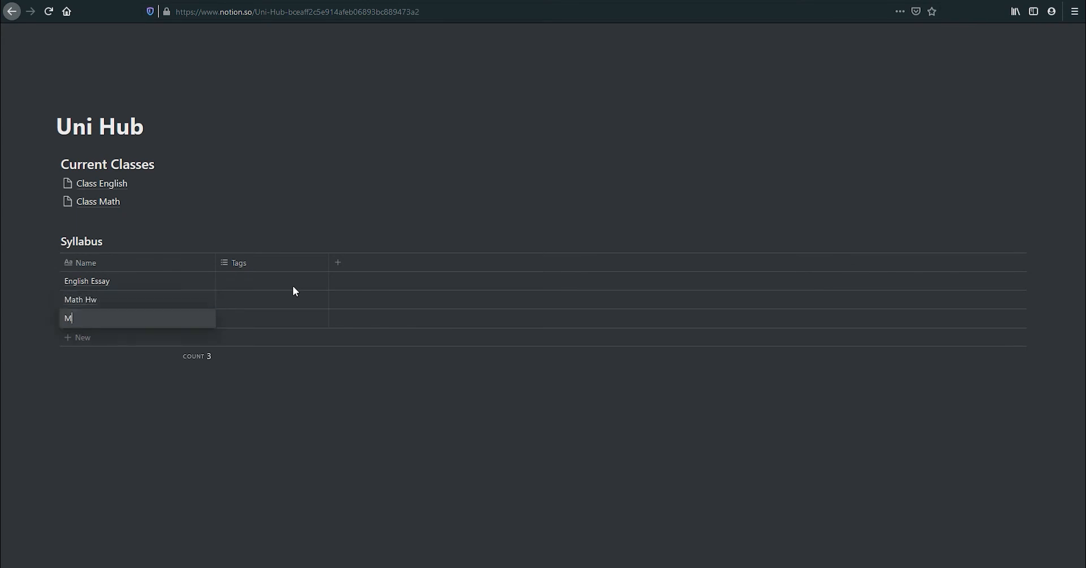
text(ath HW)
key(Return)
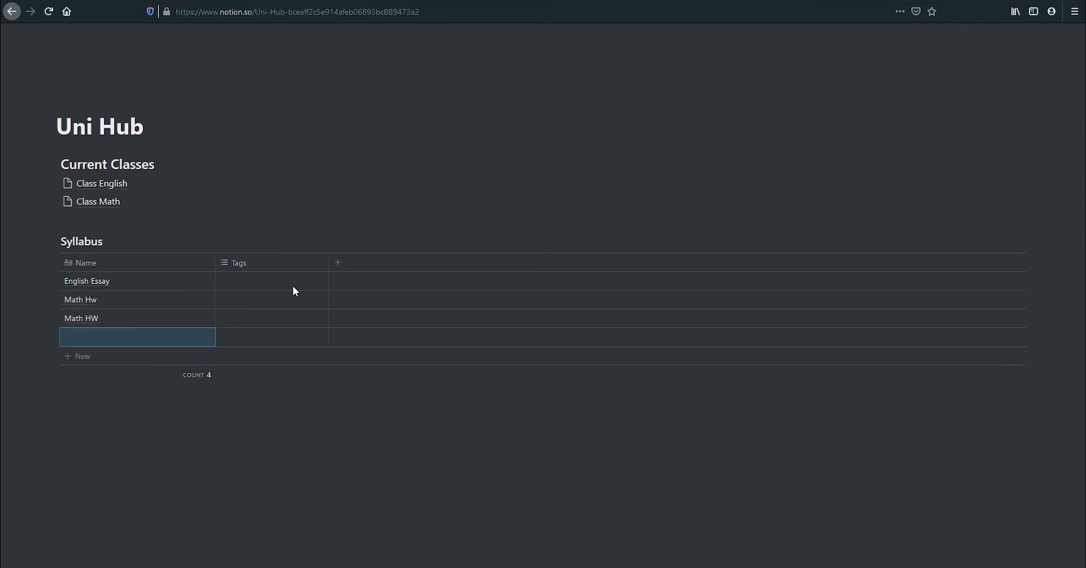
text(Math Te)
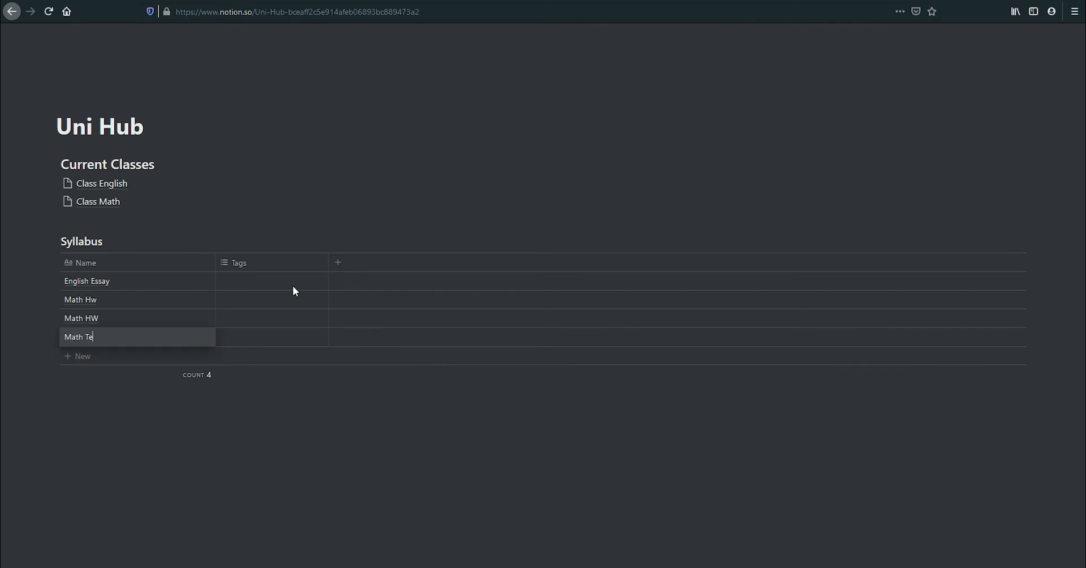
key(Return)
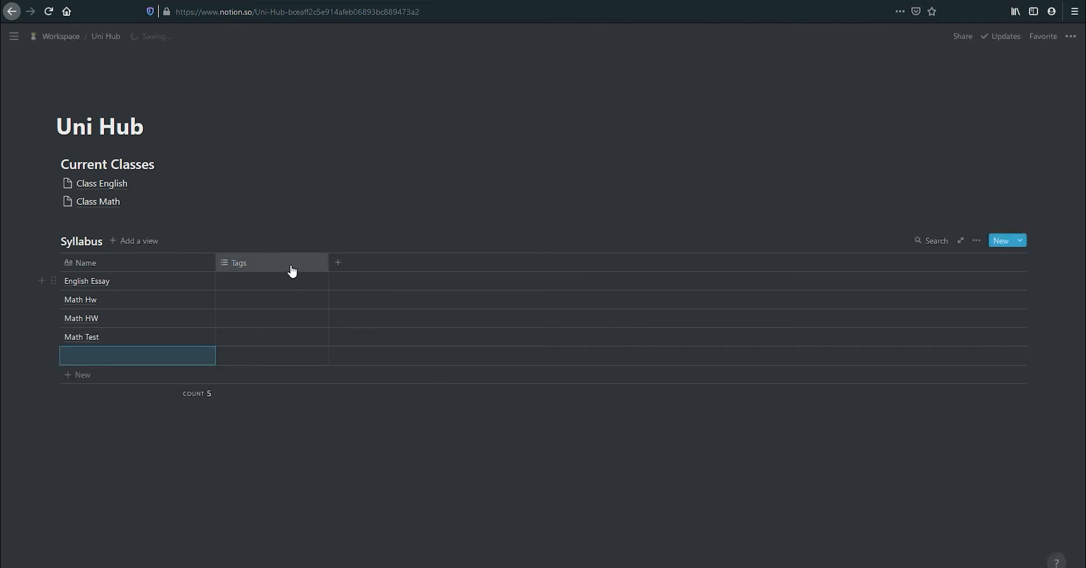
Rename the Syllabus table's Tags column to Due Date and change its property type to Date.
click(287, 265)
text(Due Date)
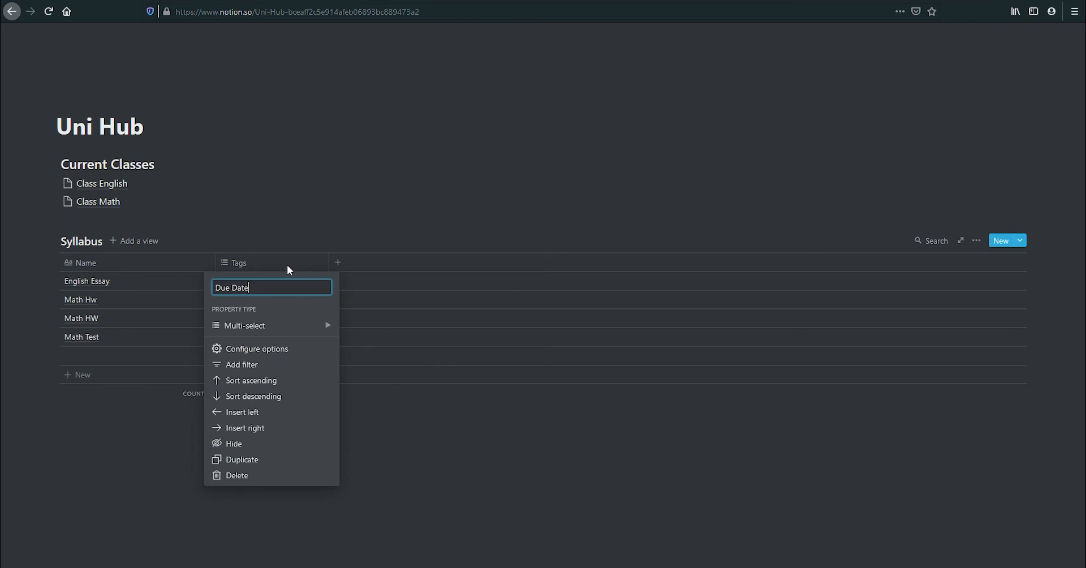
click(347, 324)
click(407, 293)
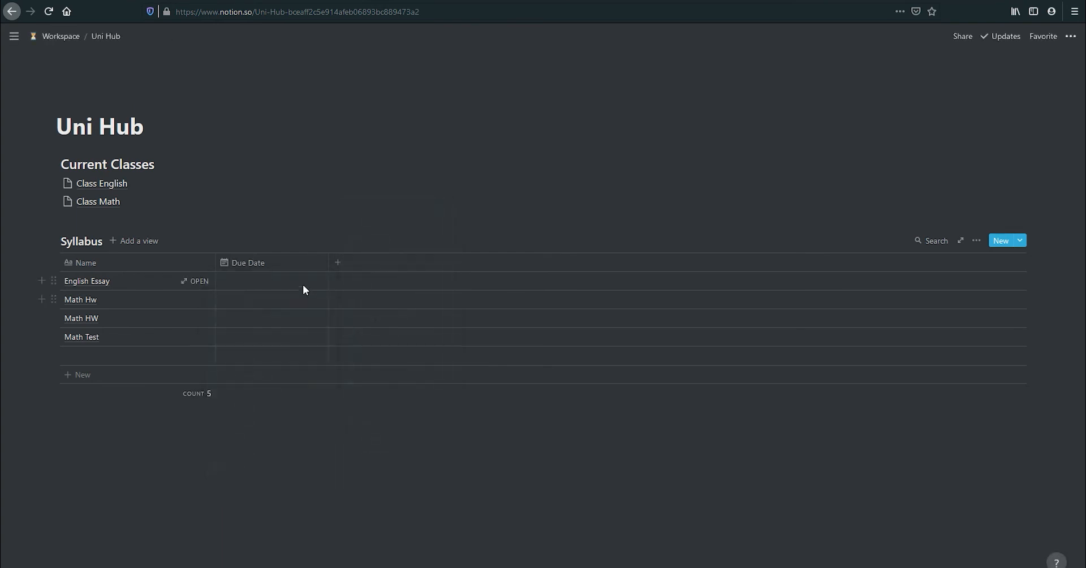
Set the due dates to Jan 12, 2021 for English Essay, Jan 4 for Math Hw, Jan 11 for Math HW and Jan 18 for Math Test.
click(303, 283)
click(273, 388)
click(242, 299)
click(243, 299)
click(255, 372)
key(Escape)
click(247, 317)
click(255, 388)
key(Escape)
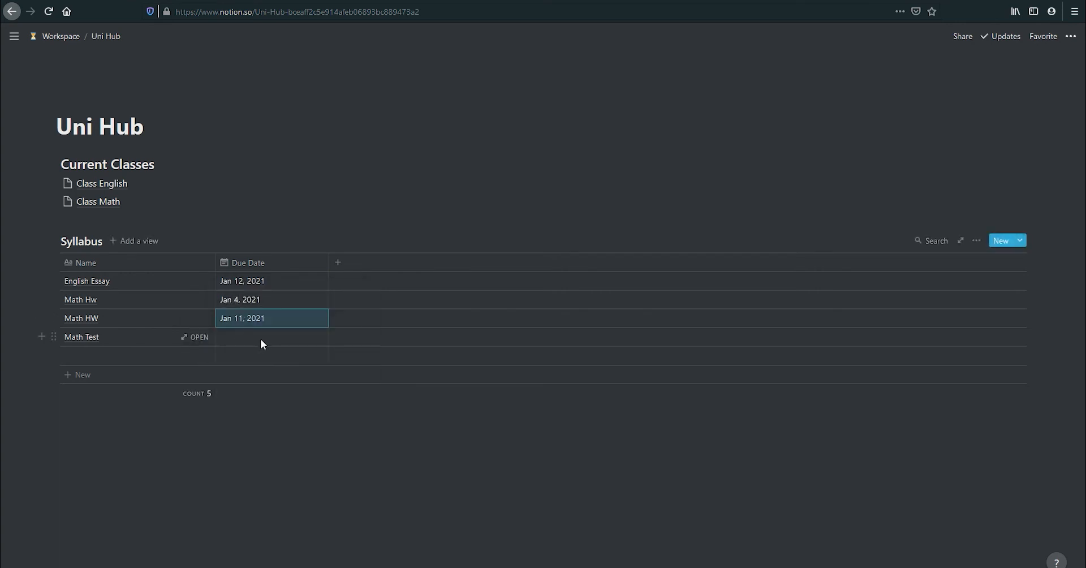
click(260, 336)
click(255, 166)
key(Escape)
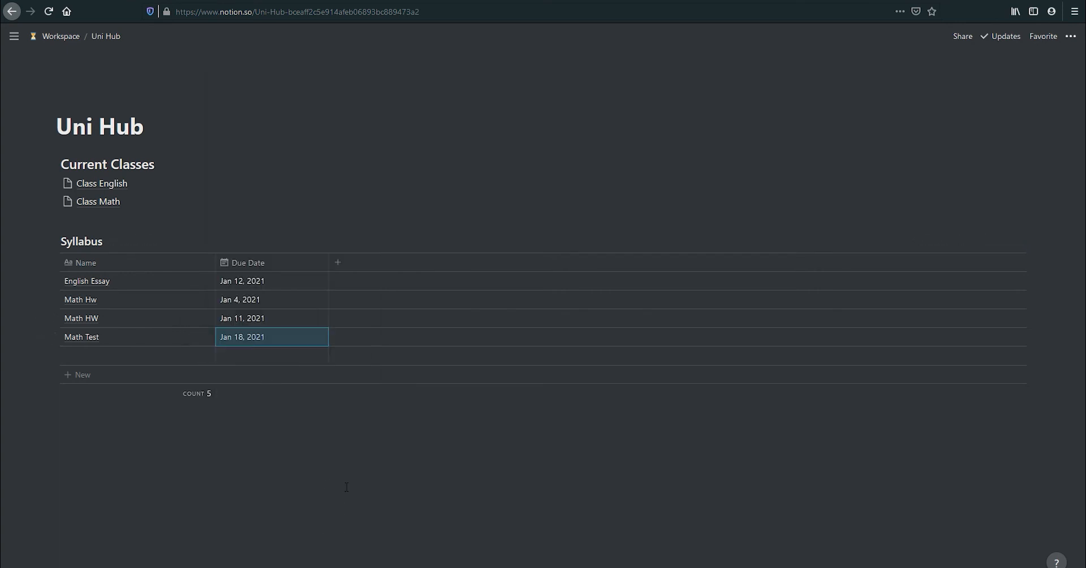
Add a column named Class to the Syllabus table with the Select property type.
click(336, 262)
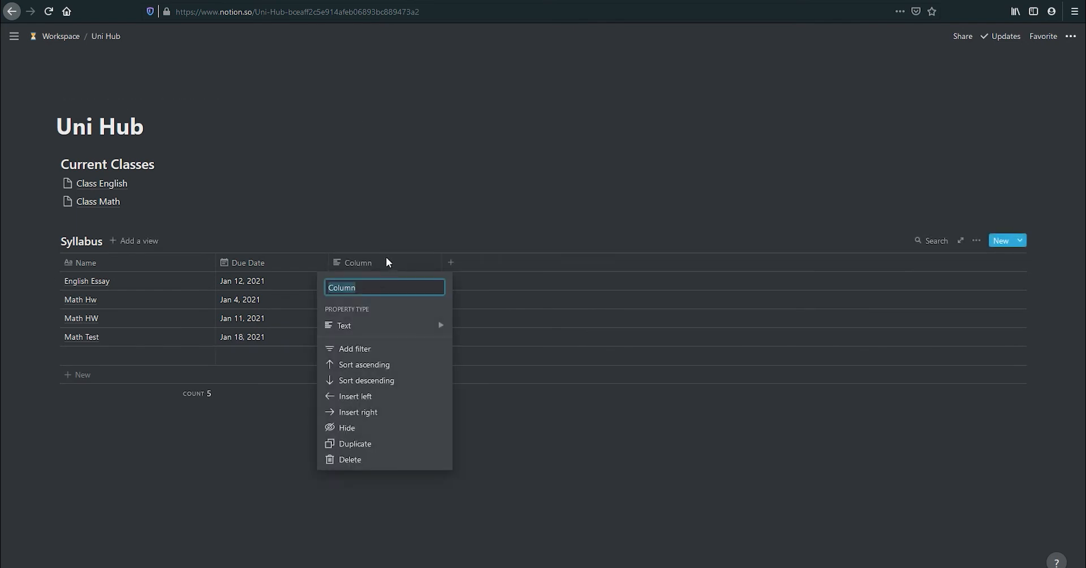
key(BackSpace)
text(Class)
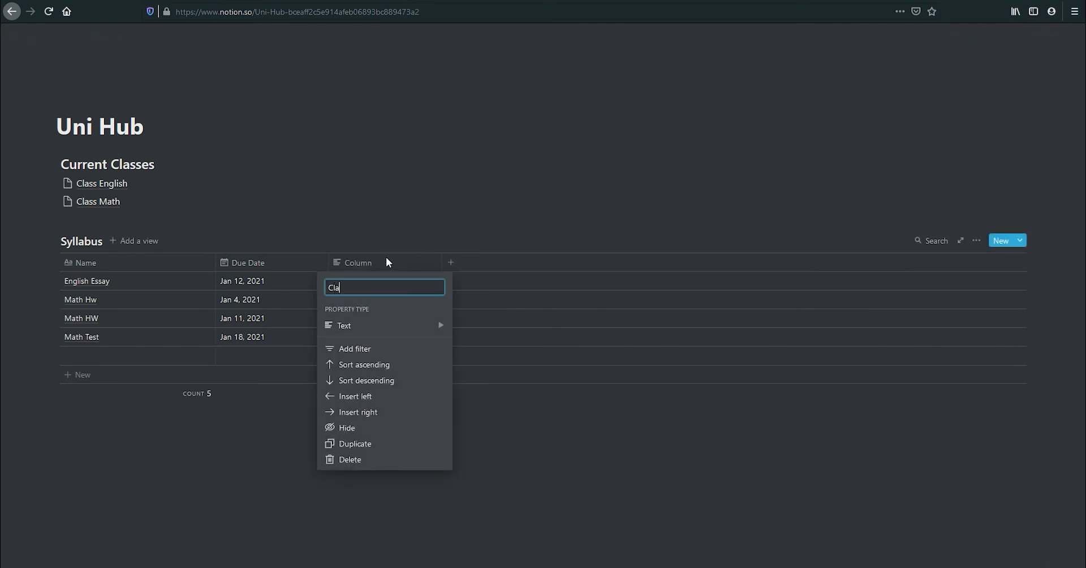
mouse_move(440, 329)
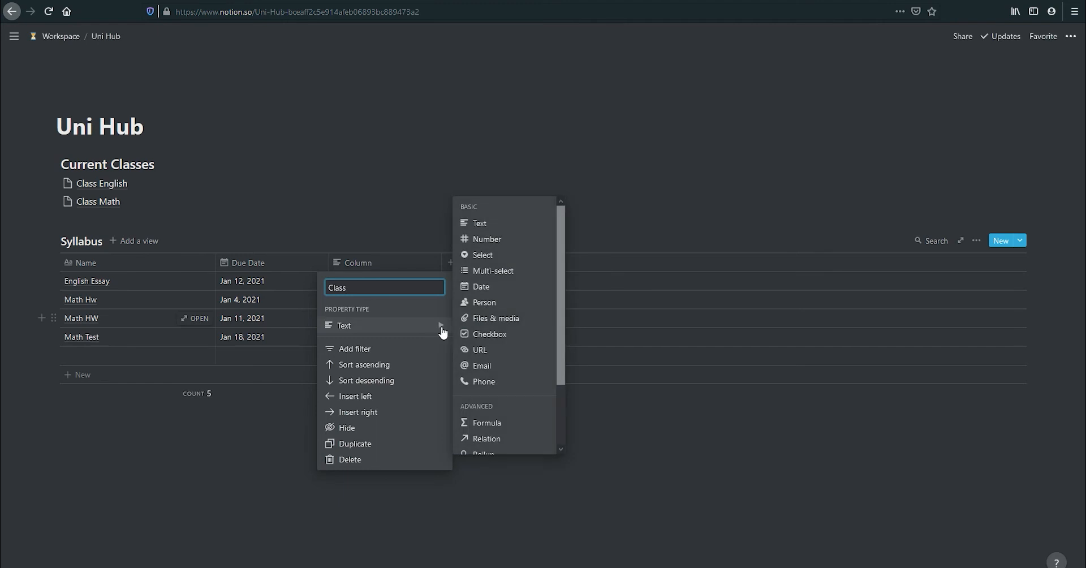
click(529, 265)
Assign the Class option English to the English Essay row and Math to the three math rows.
click(385, 282)
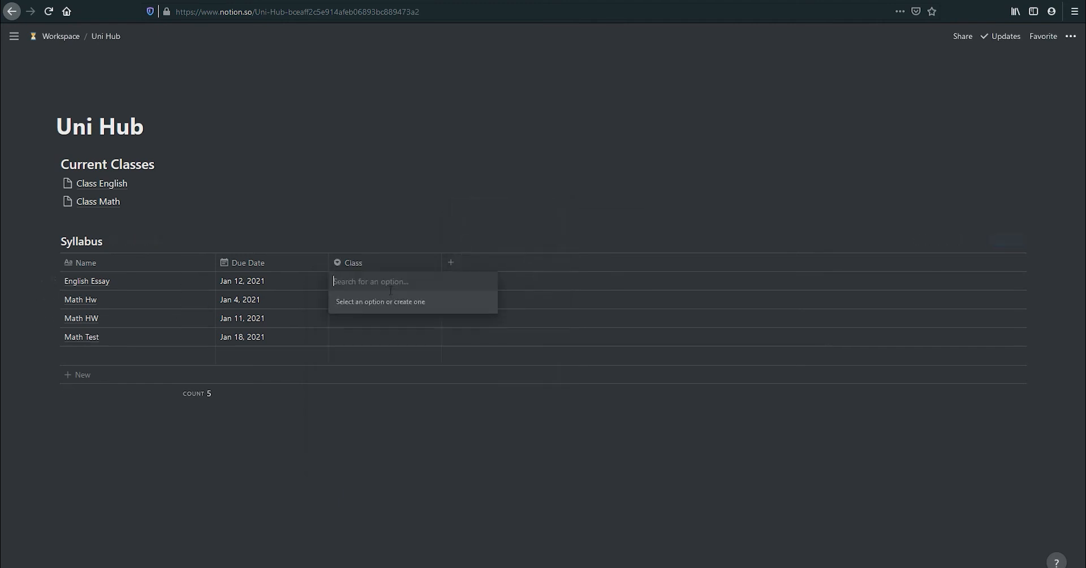
text(English)
key(Return)
key(Down)
text(Math)
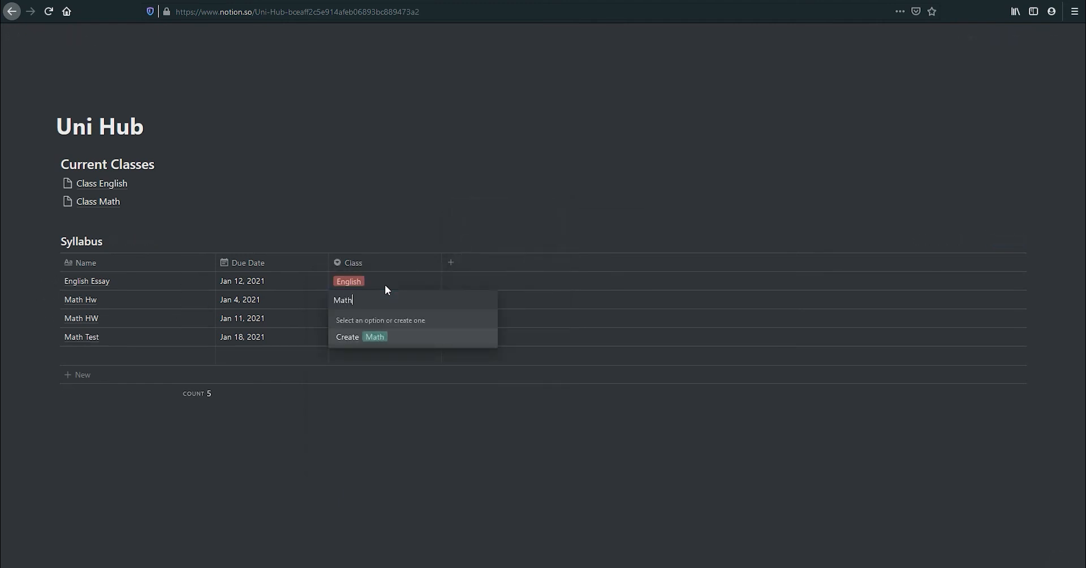
key(Return)
key(Down)
text(Math)
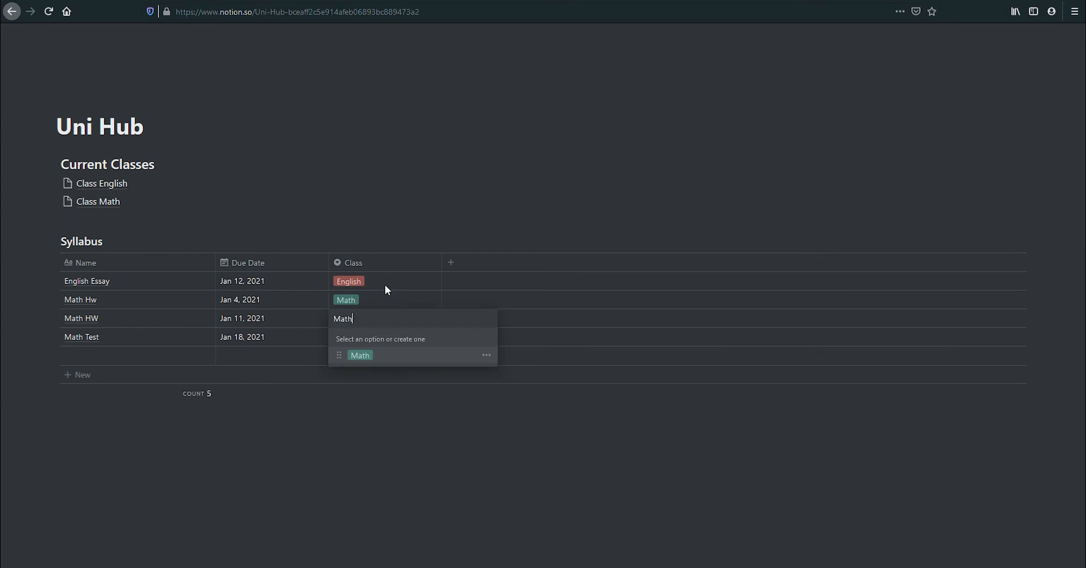
key(Return)
key(Down)
text(Math)
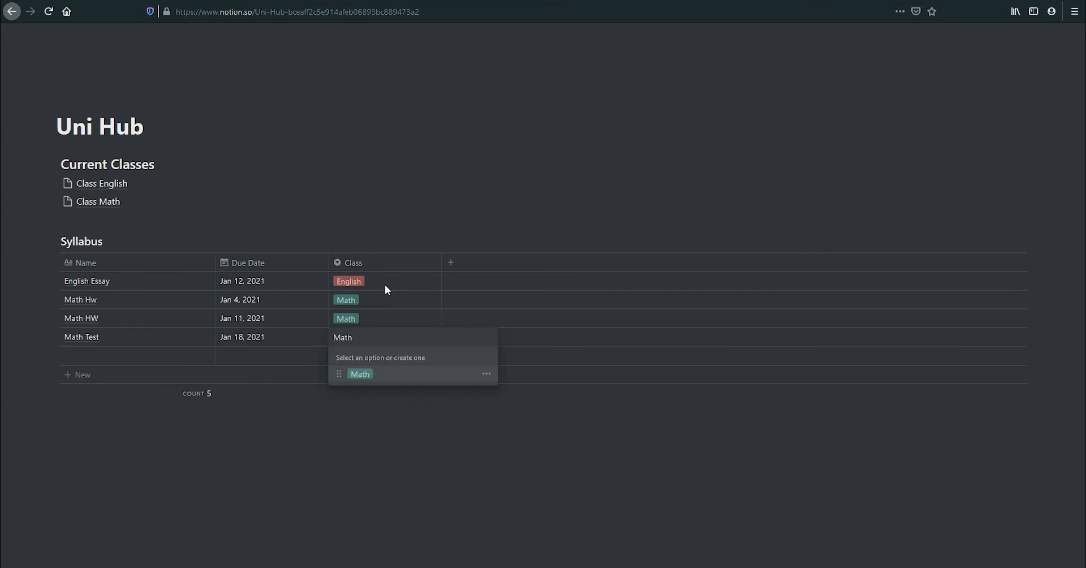
key(Return)
key(Down)
Add a column named % to the Syllabus table with the Number property type.
click(446, 263)
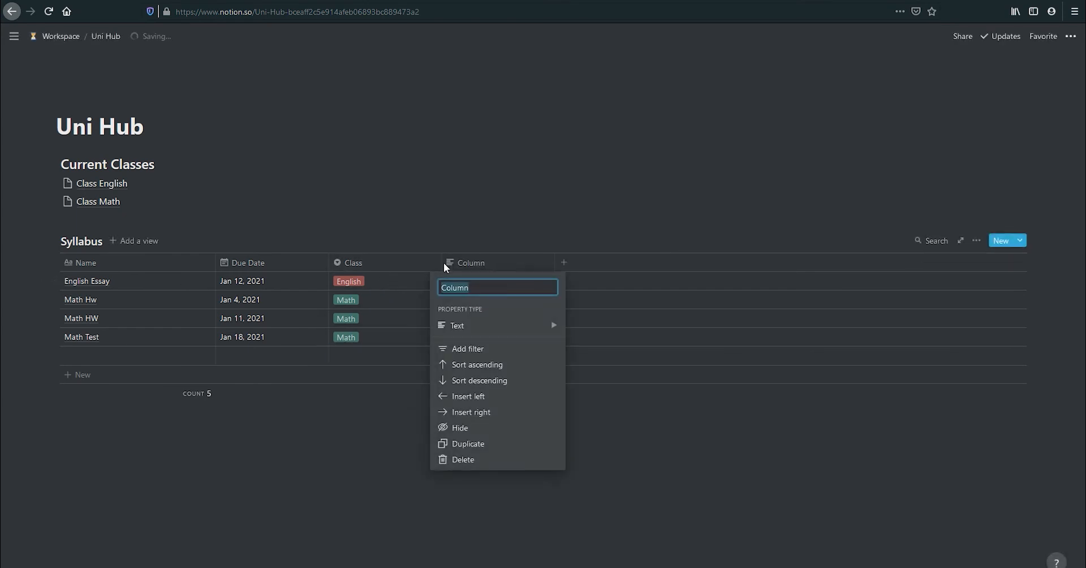
mouse_move(487, 324)
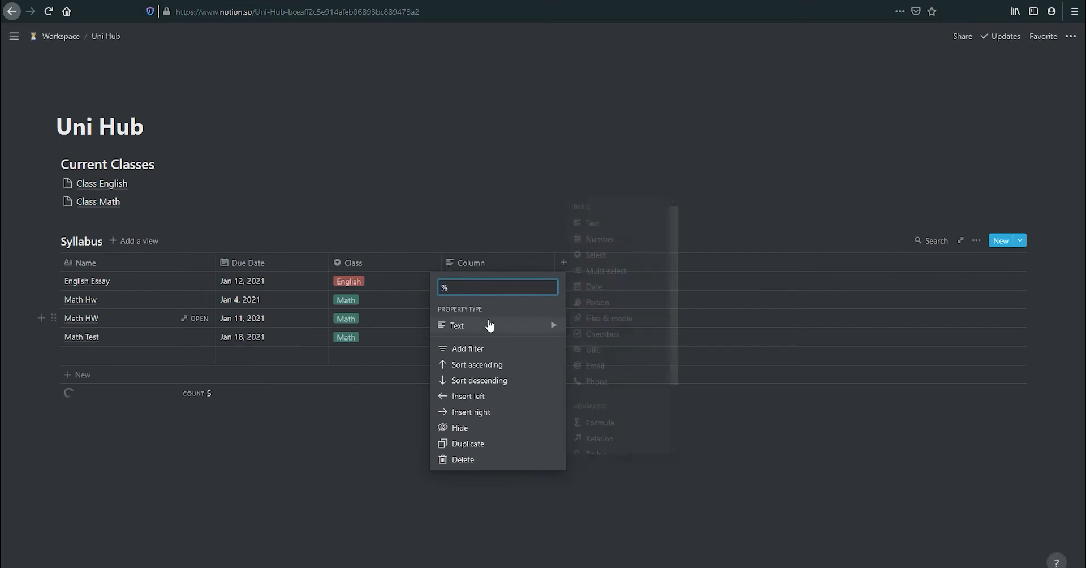
click(633, 239)
Enter the % values 100 for English Essay, 25 for each math homework row and 50 for Math Test.
click(469, 285)
text(100)
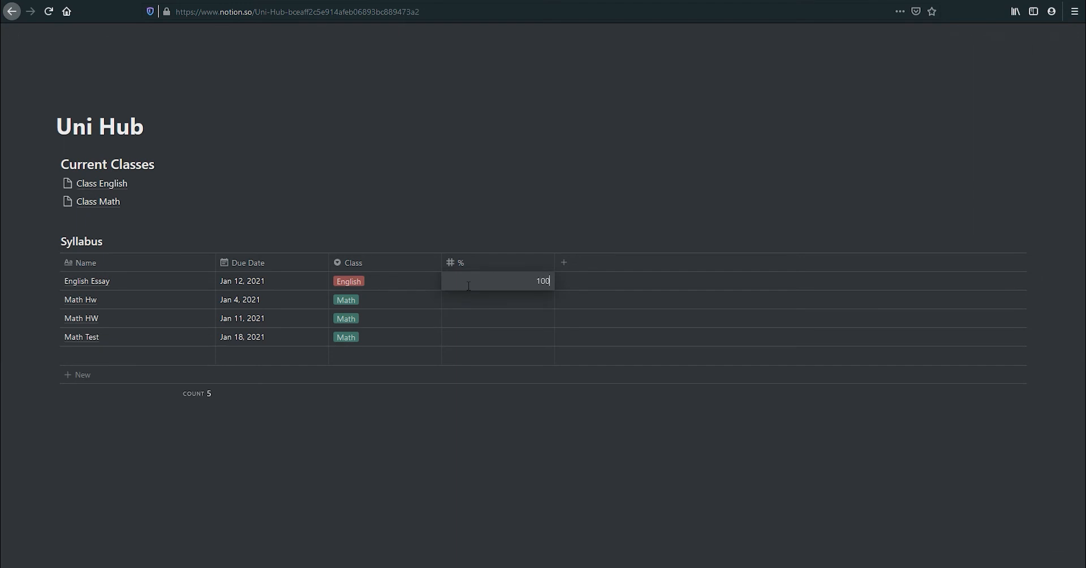
key(Return)
text(25)
key(Return)
text(25)
key(Return)
text(50)
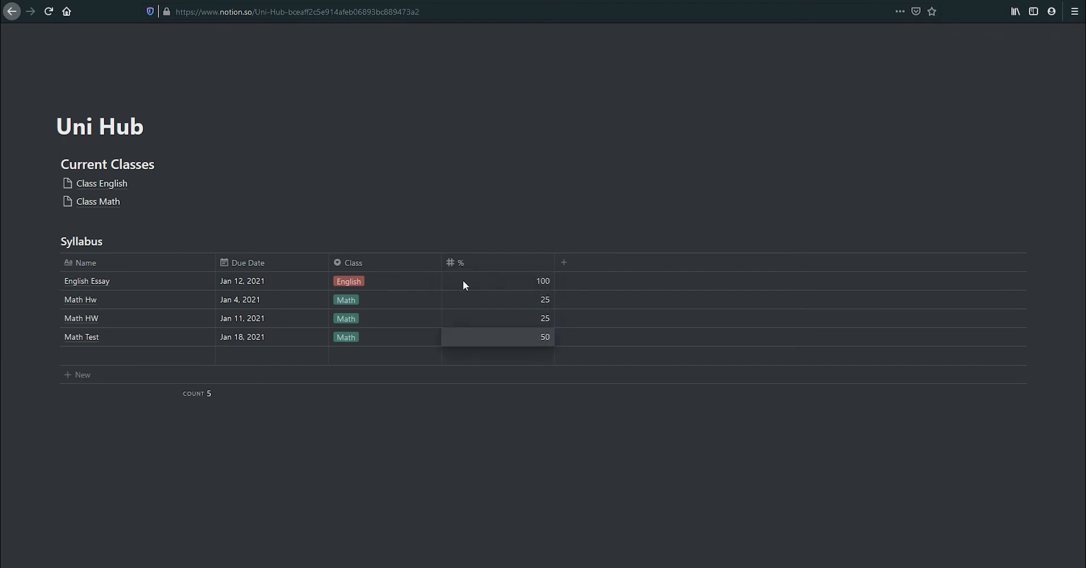
Add a column named Grade Received to the Syllabus table with the Number property type.
click(563, 263)
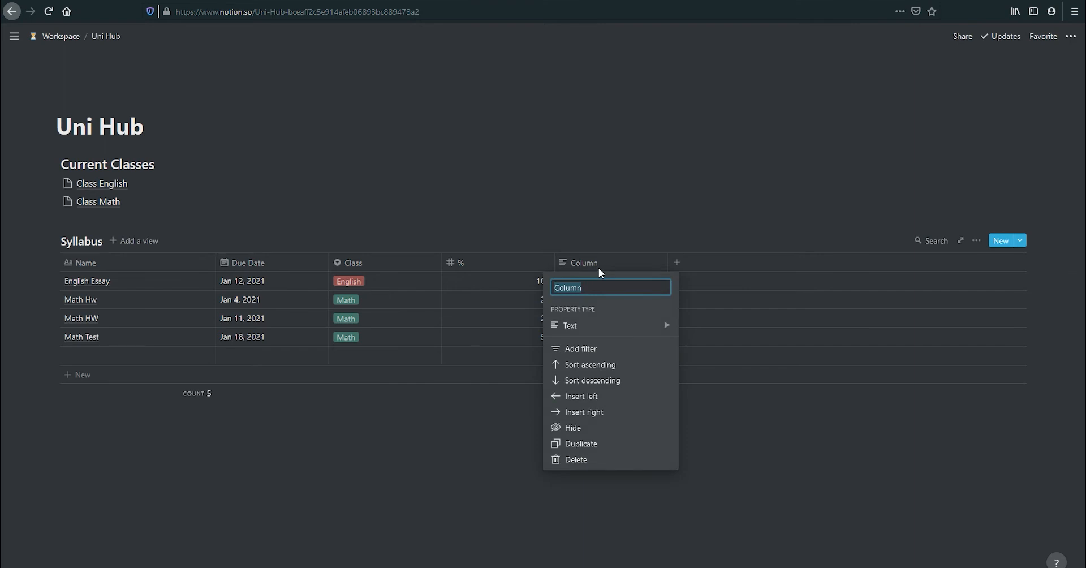
key(BackSpace)
text(Grade)
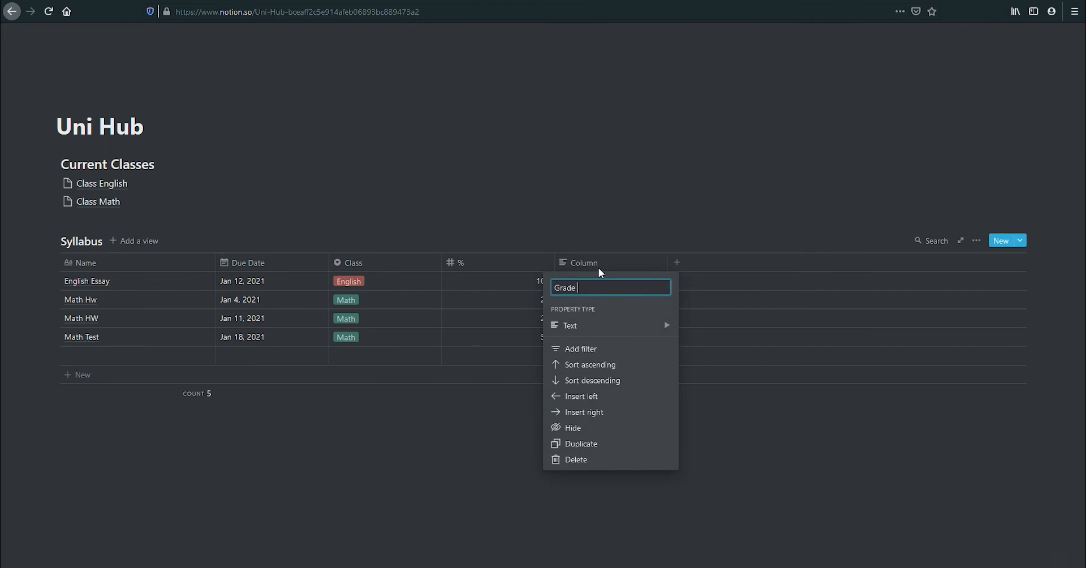
text( Received)
mouse_move(623, 325)
click(749, 238)
click(655, 495)
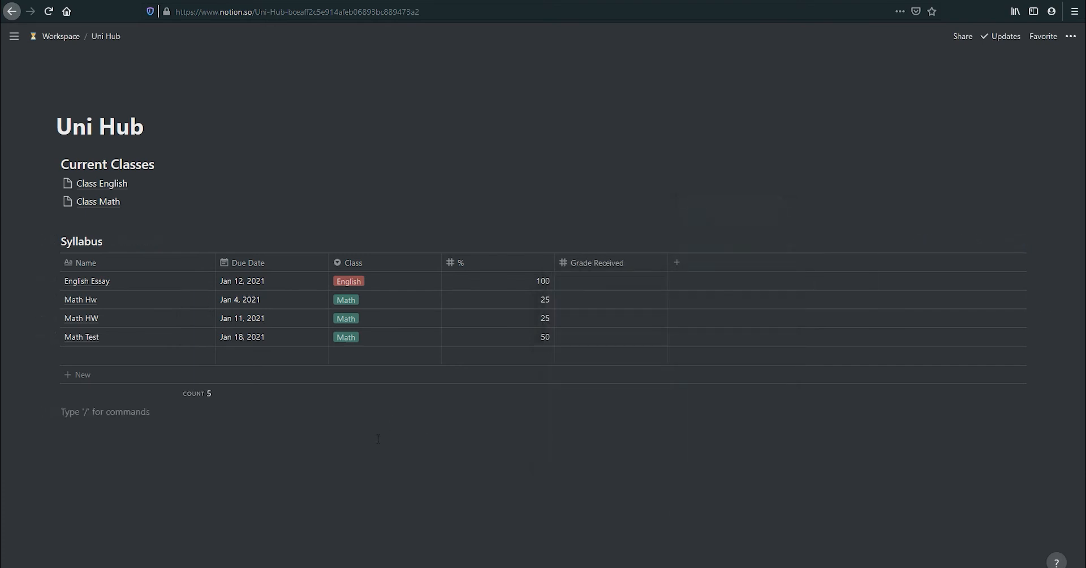
click(103, 184)
click(408, 164)
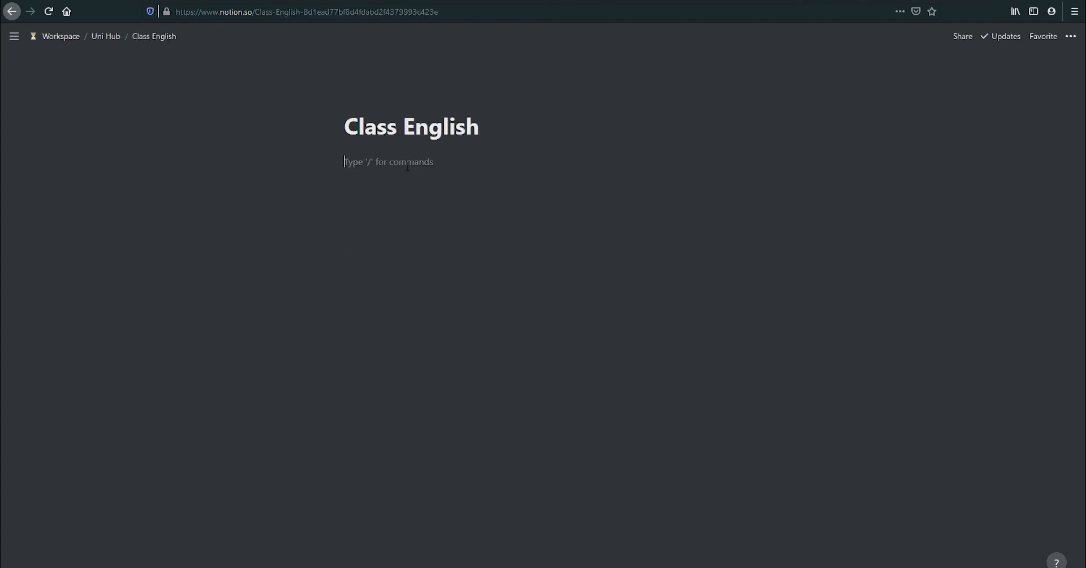
text(/)
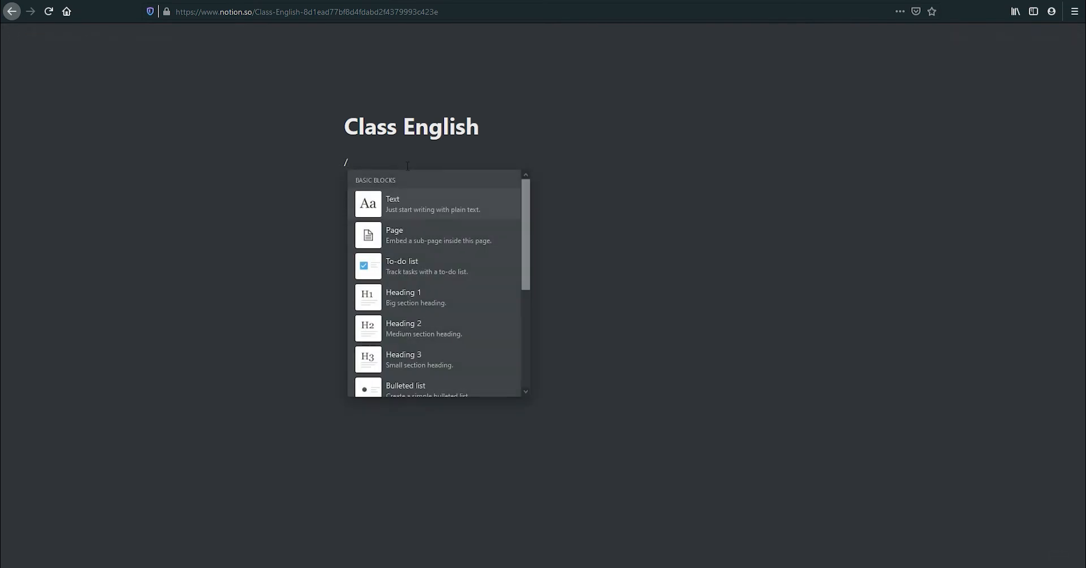
key(BackSpace)
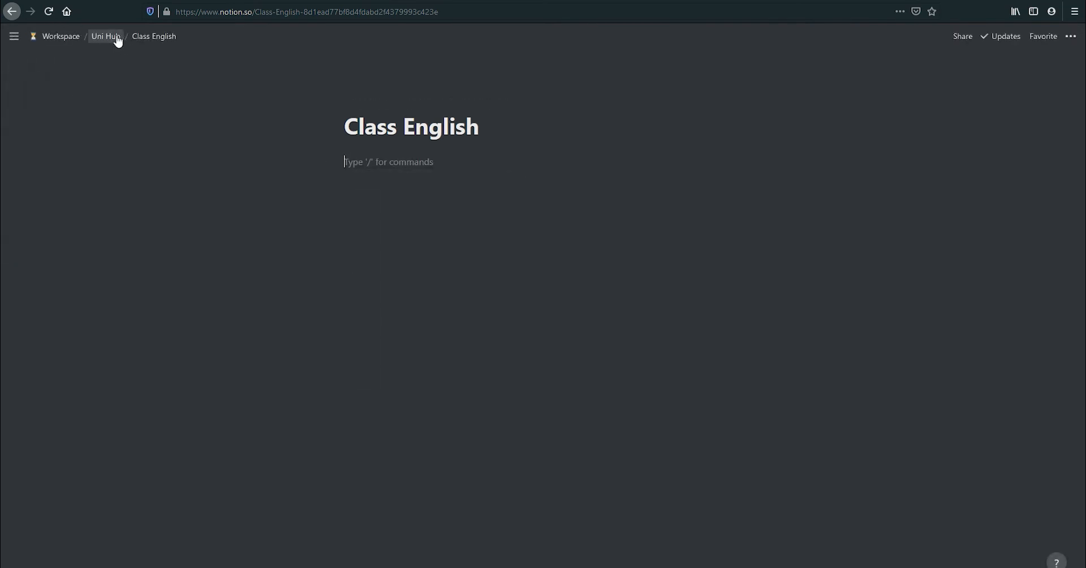
click(117, 41)
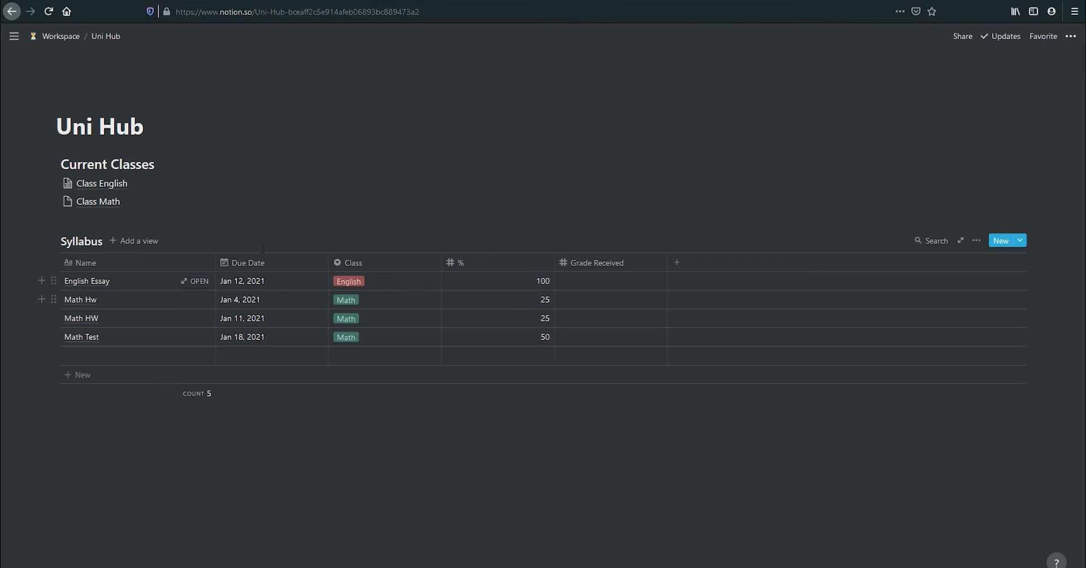
Insert a linked database of the Syllabus table on the Class English page.
click(108, 186)
click(304, 173)
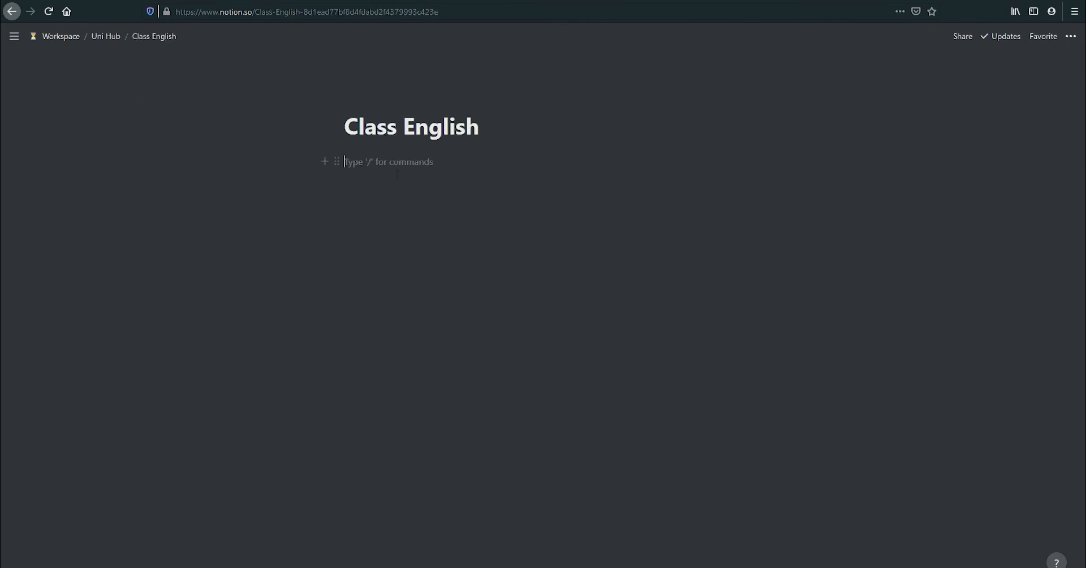
text(/ta)
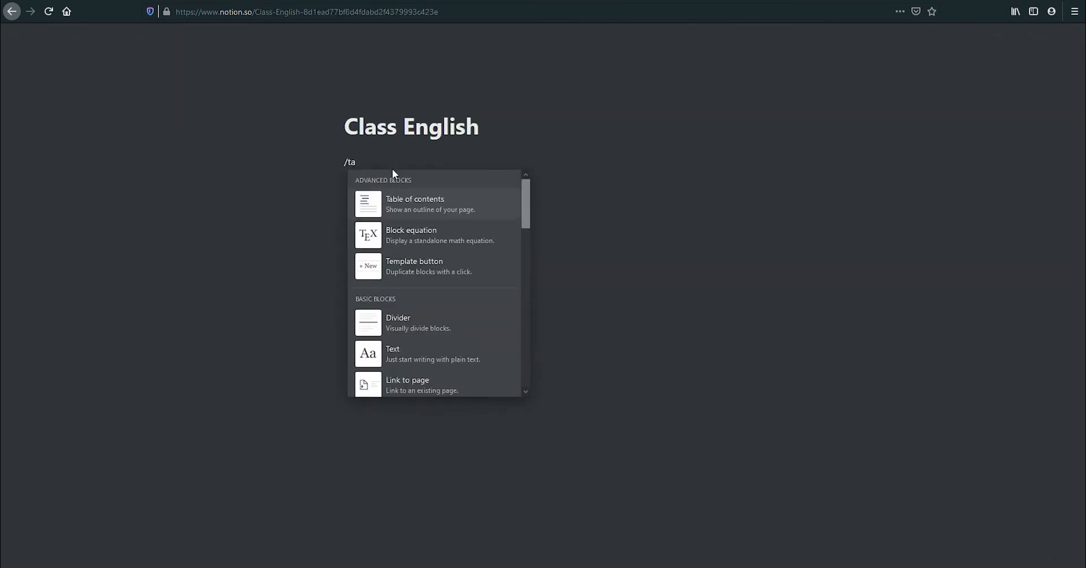
text(ble)
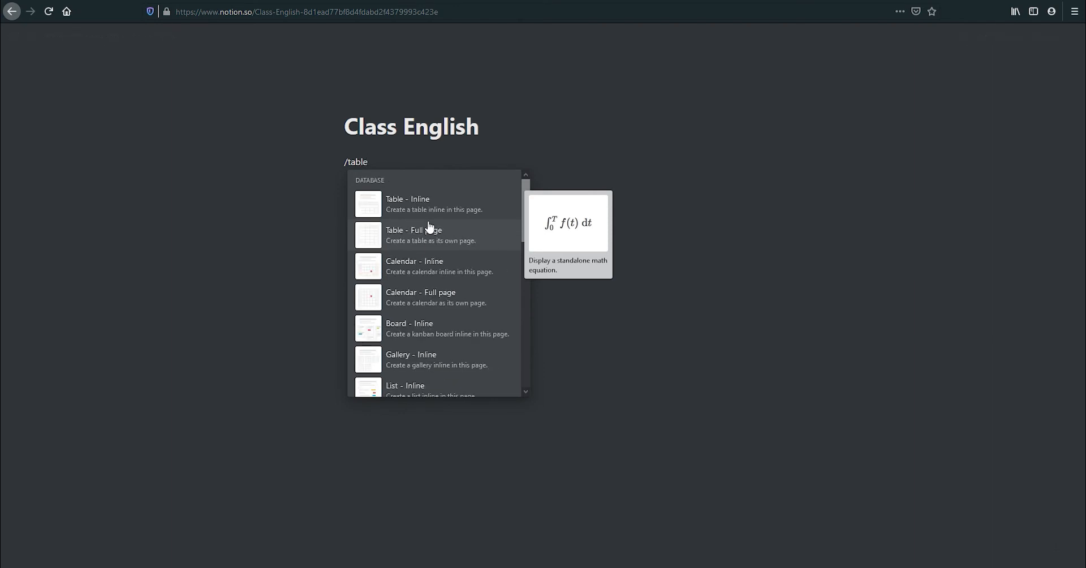
scroll(447, 265, down, 5)
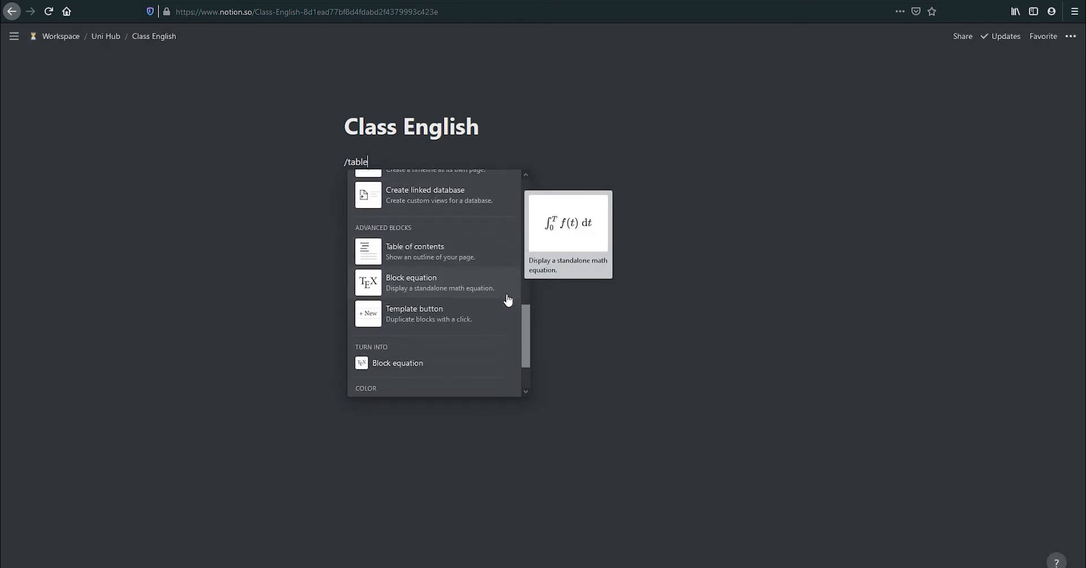
scroll(504, 294, up, 5)
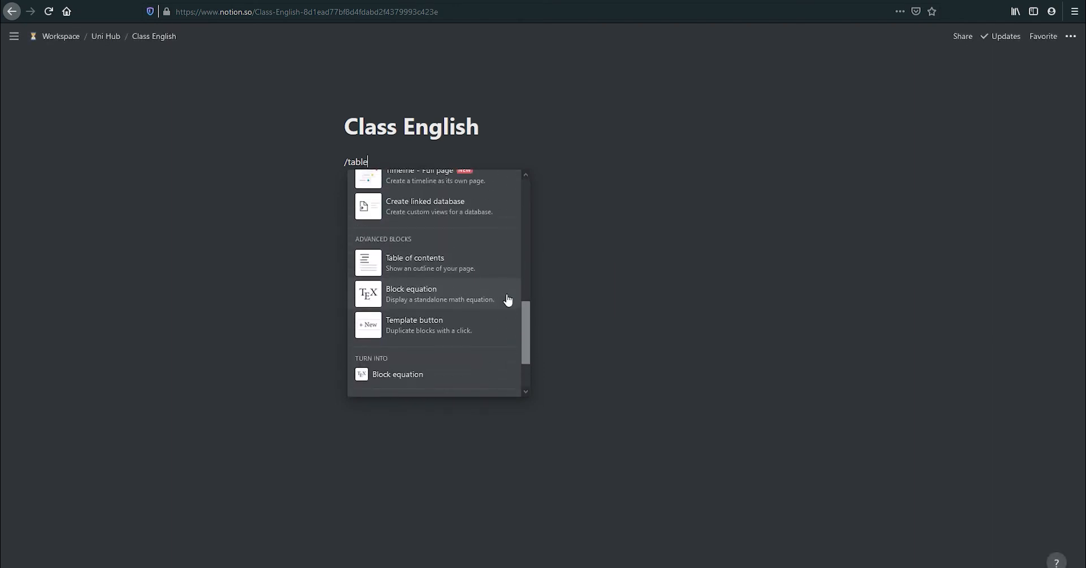
scroll(508, 300, down, 2)
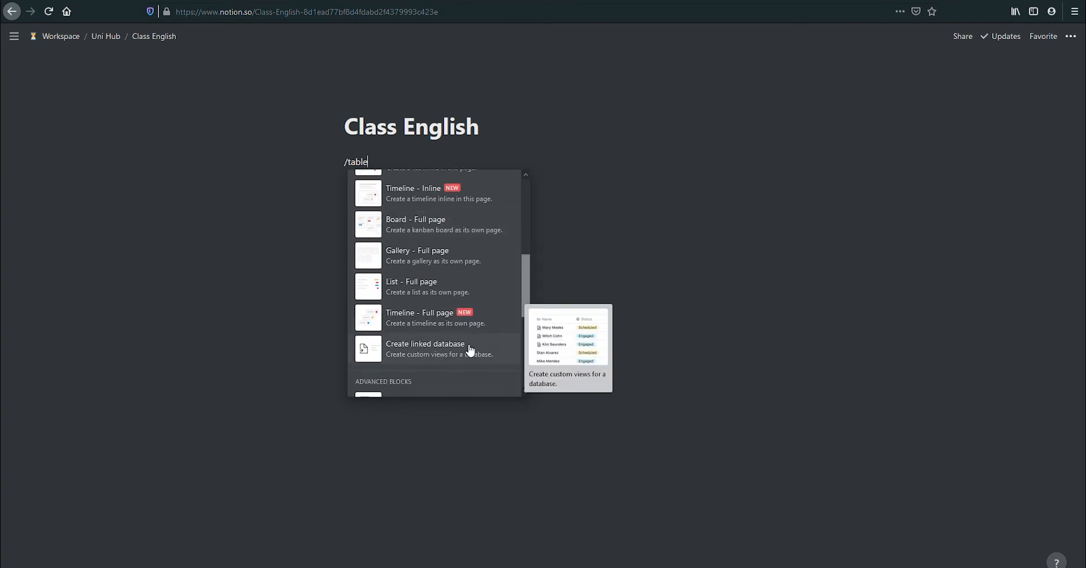
click(478, 353)
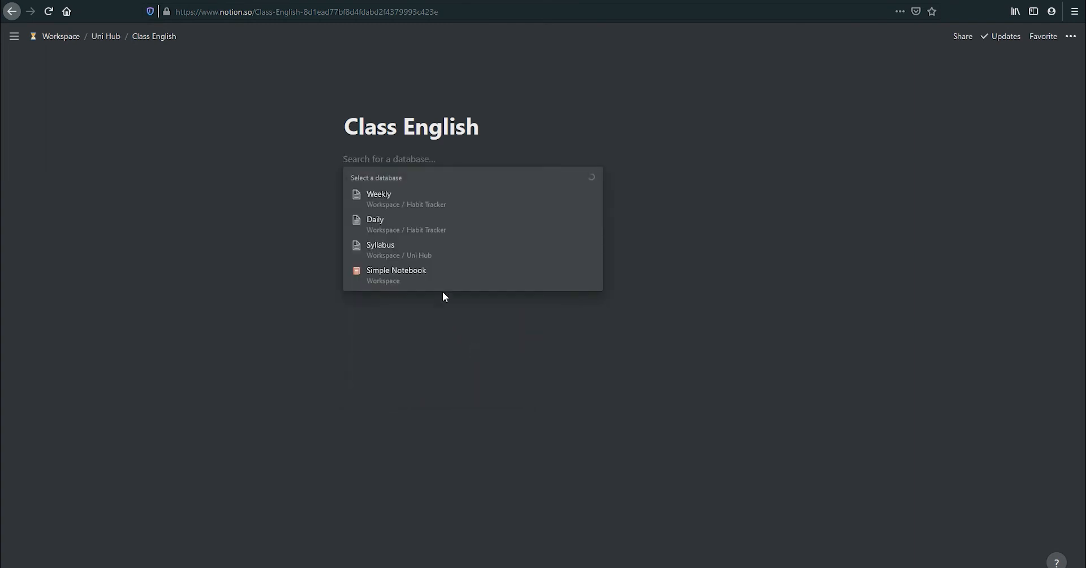
click(447, 253)
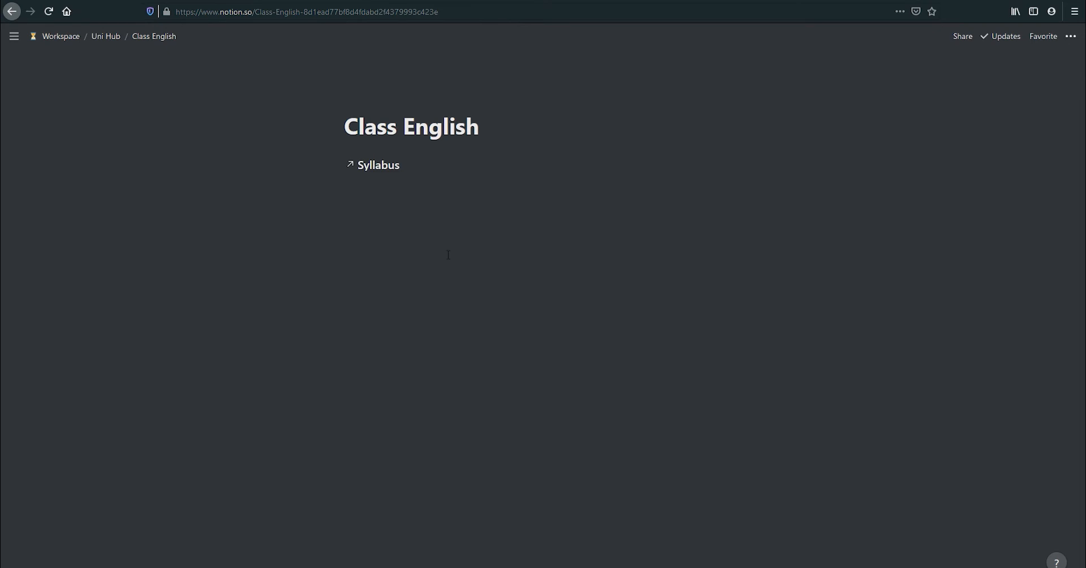
Set the Class English page to full width.
click(1070, 36)
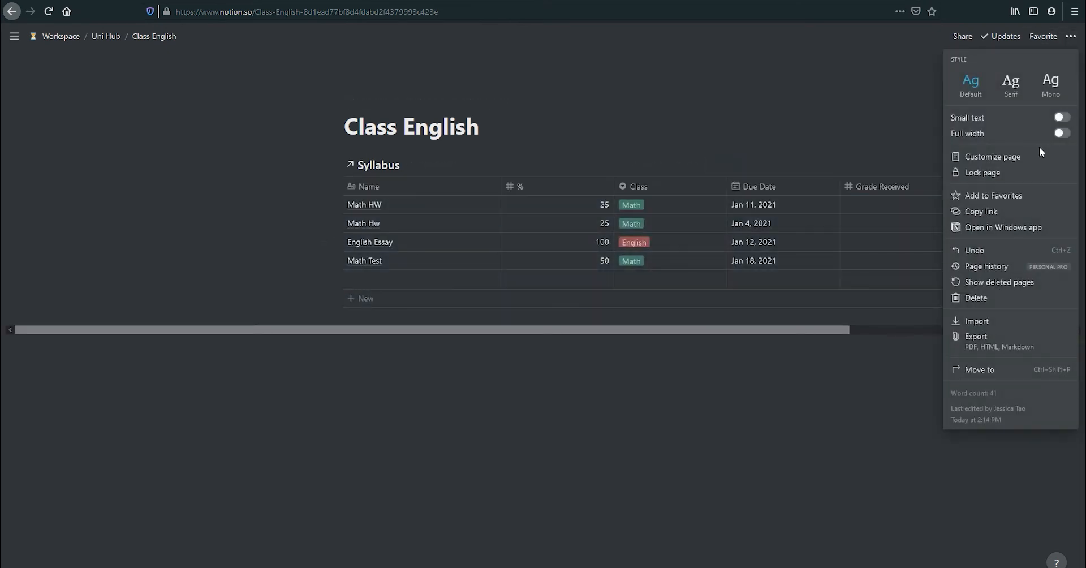
click(1062, 138)
click(575, 407)
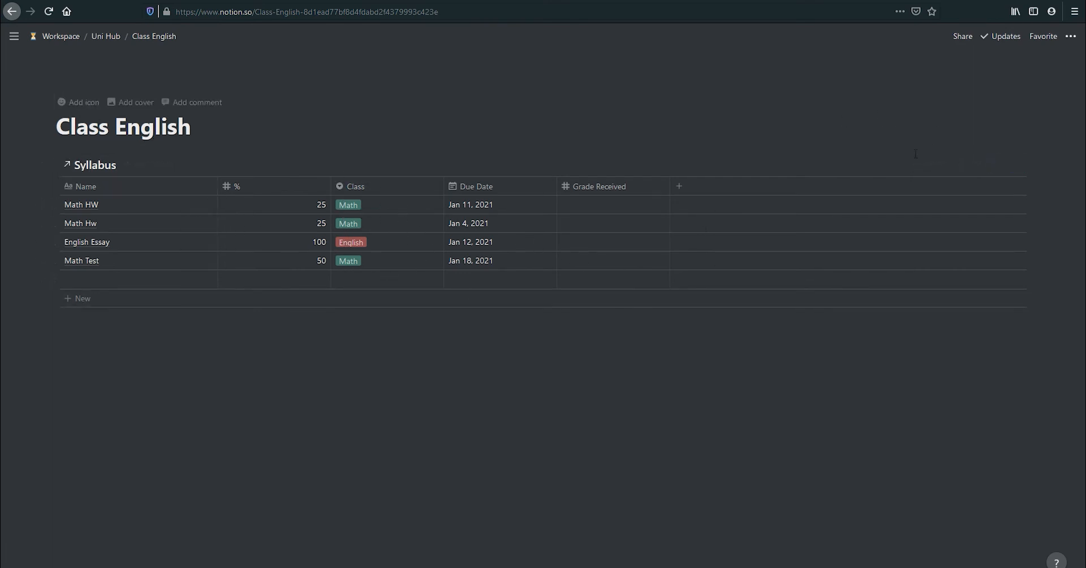
Filter the linked Syllabus table to entries where Class is English, and add an empty line below the table.
click(976, 165)
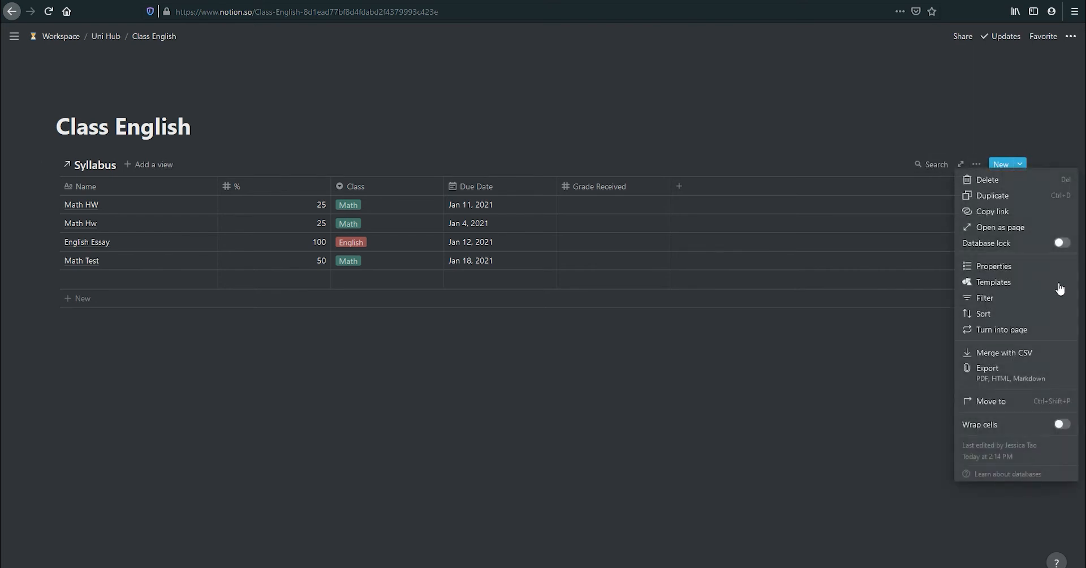
click(1073, 304)
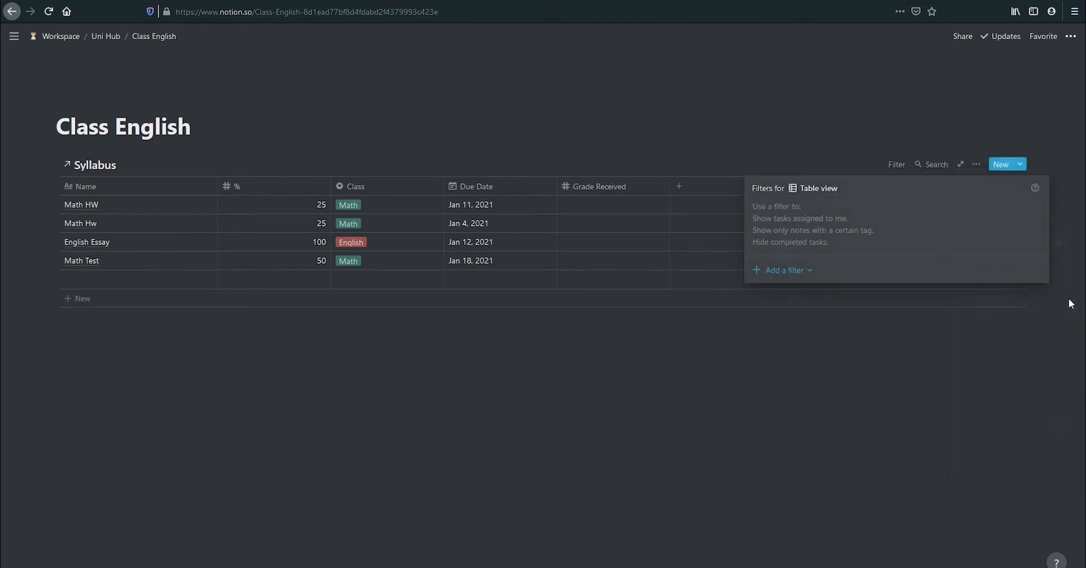
click(798, 273)
click(809, 292)
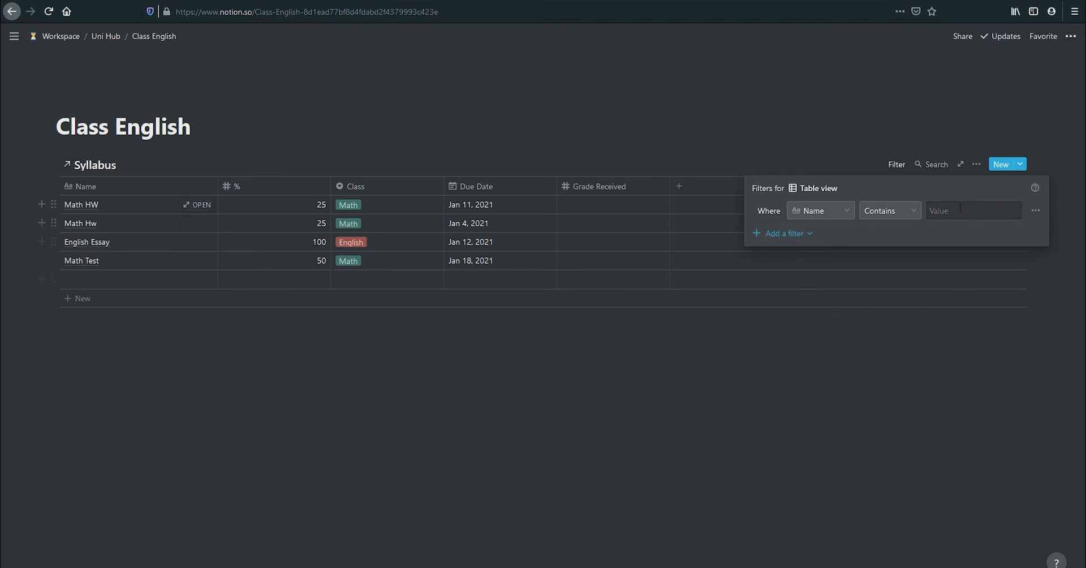
click(823, 212)
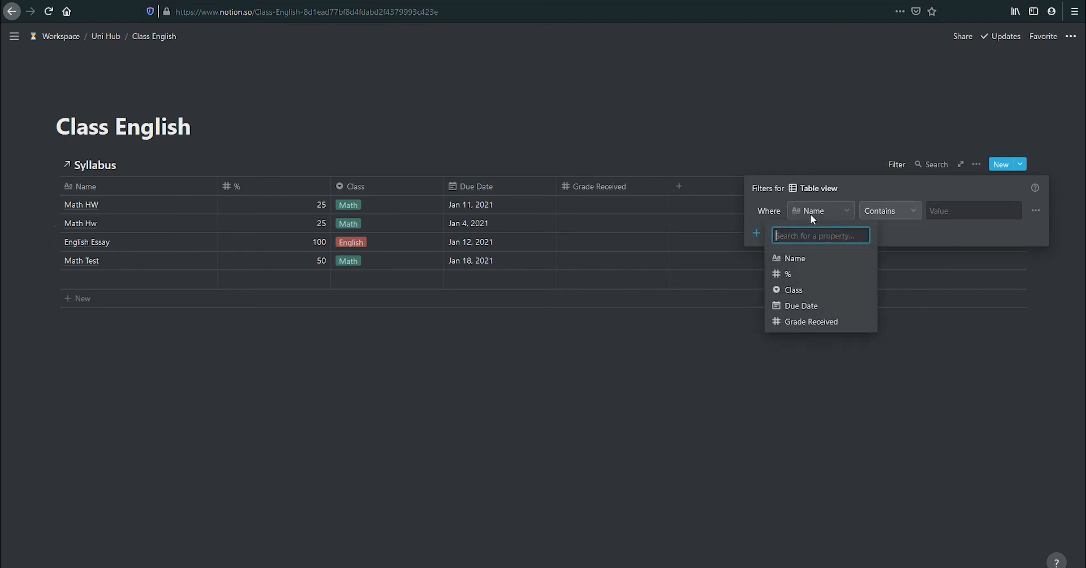
click(829, 292)
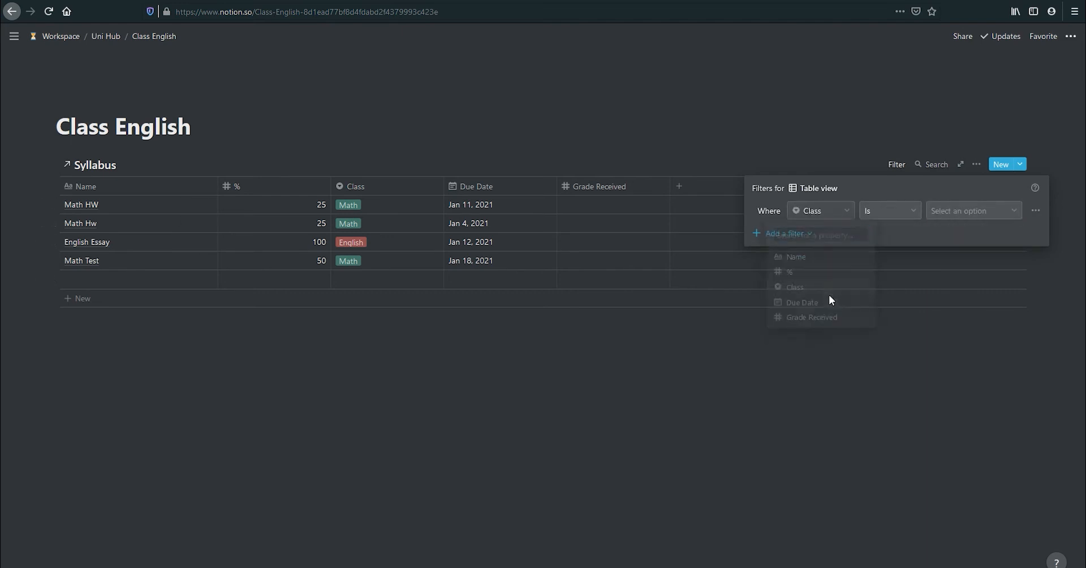
click(962, 215)
click(973, 274)
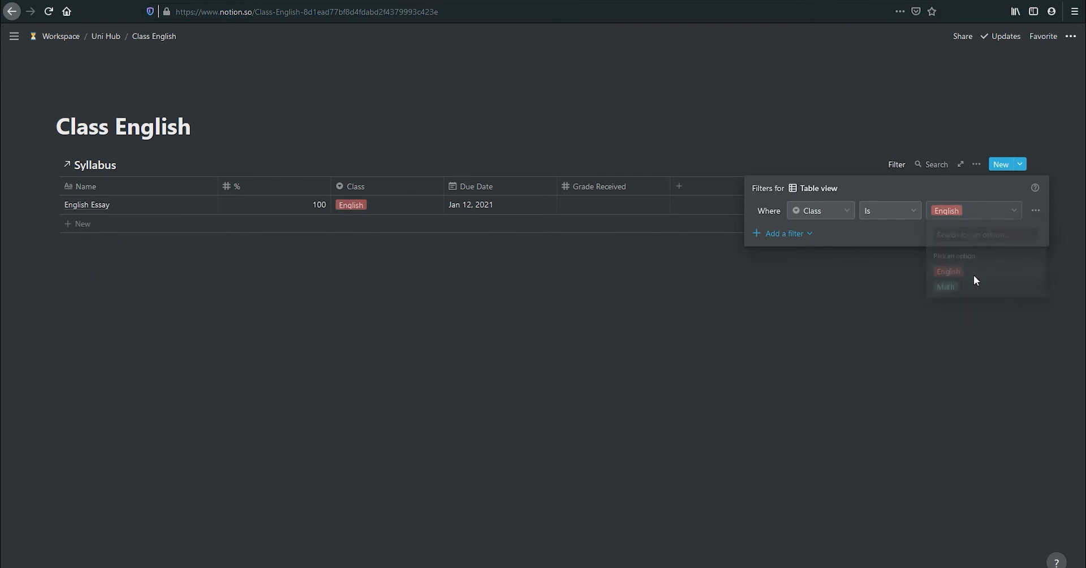
click(848, 375)
click(224, 302)
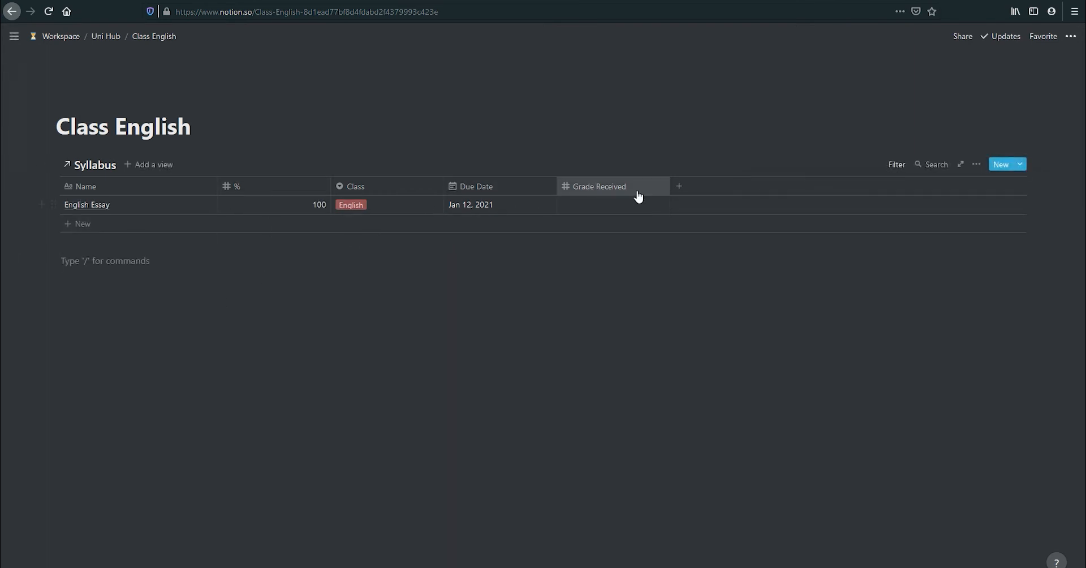
Add an inline table titled Class Notes below the Syllabus table on the Uni Hub page.
click(112, 42)
text(/table)
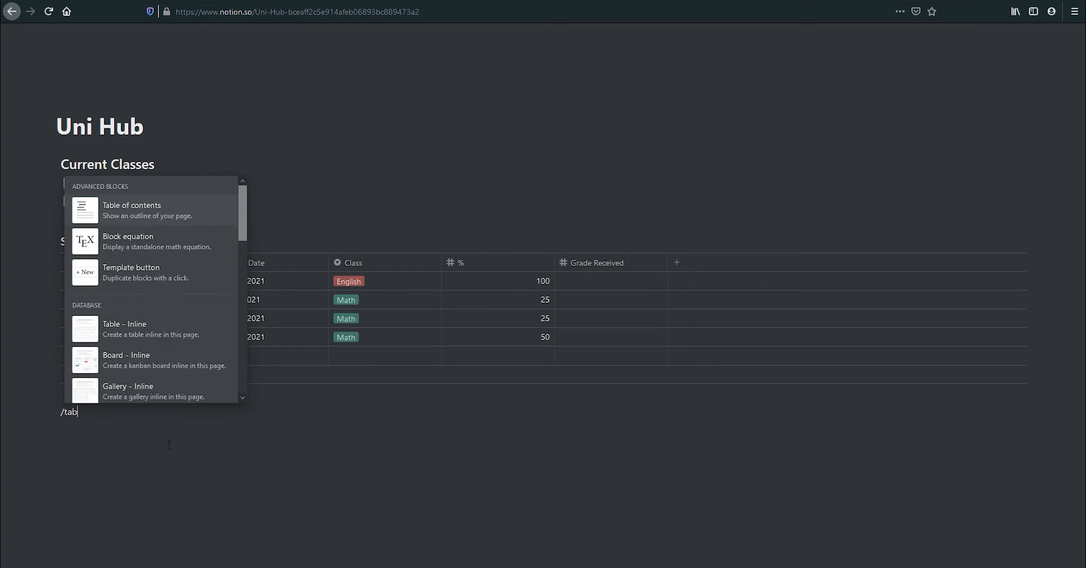
click(179, 218)
text(Class Notes)
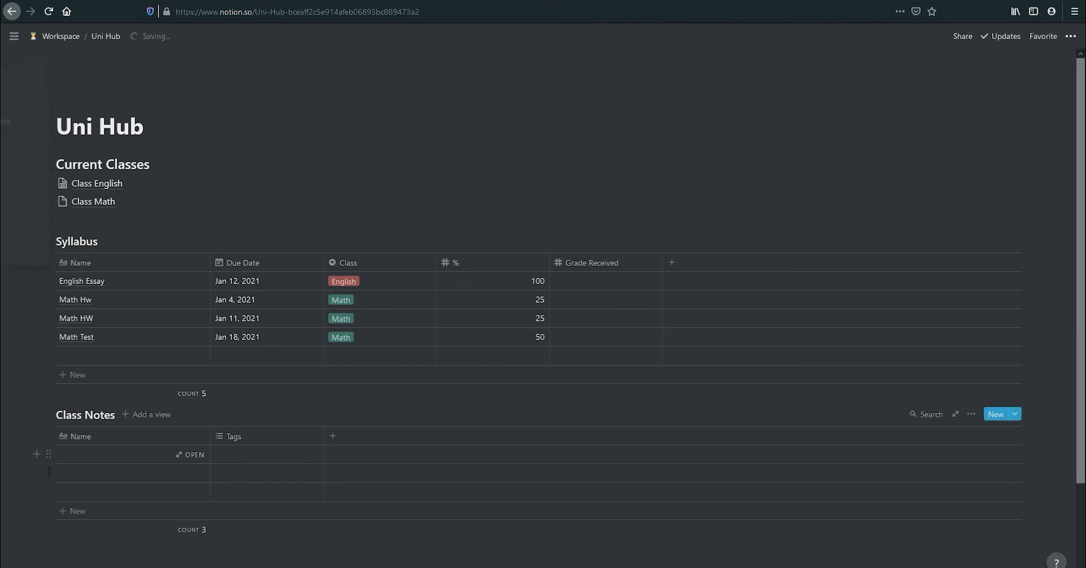
Name the first row of the Class Notes table English Lecture 1.
click(115, 456)
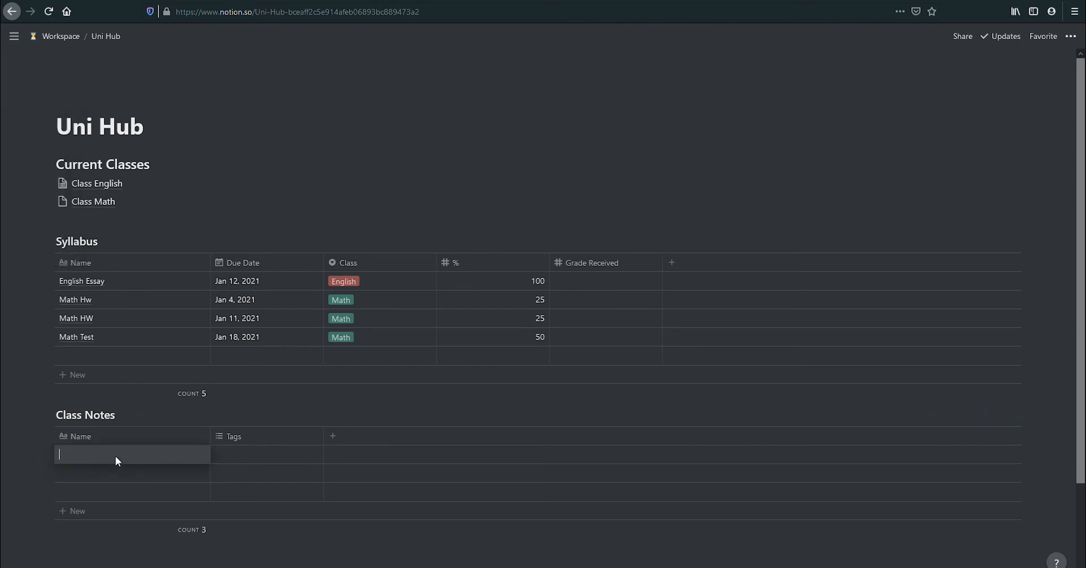
text(English Lecture 1)
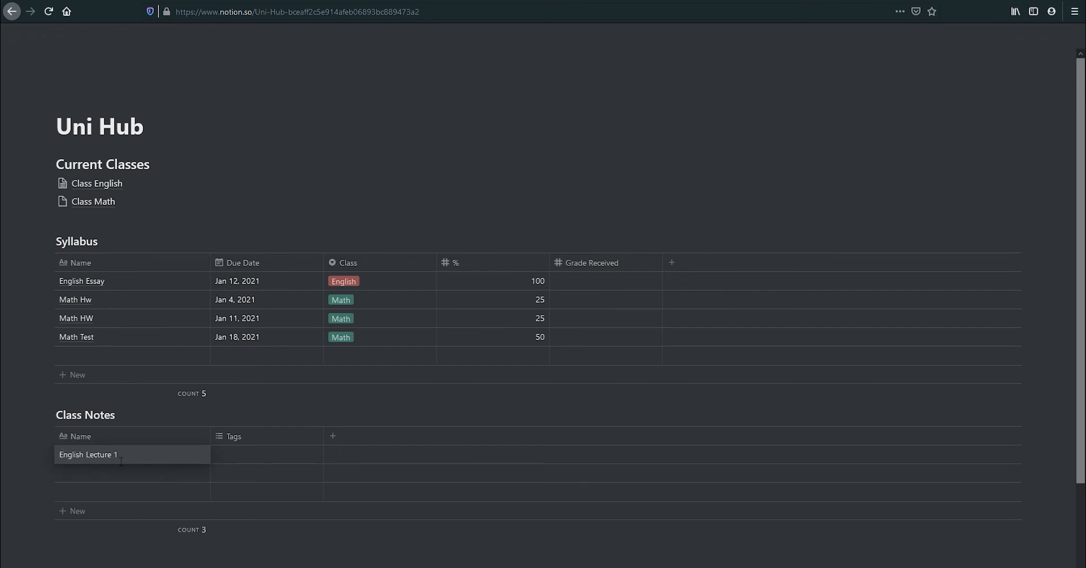
key(Escape)
Change the Tags column of the Class Notes table to the Select property type and rename it Class.
click(273, 436)
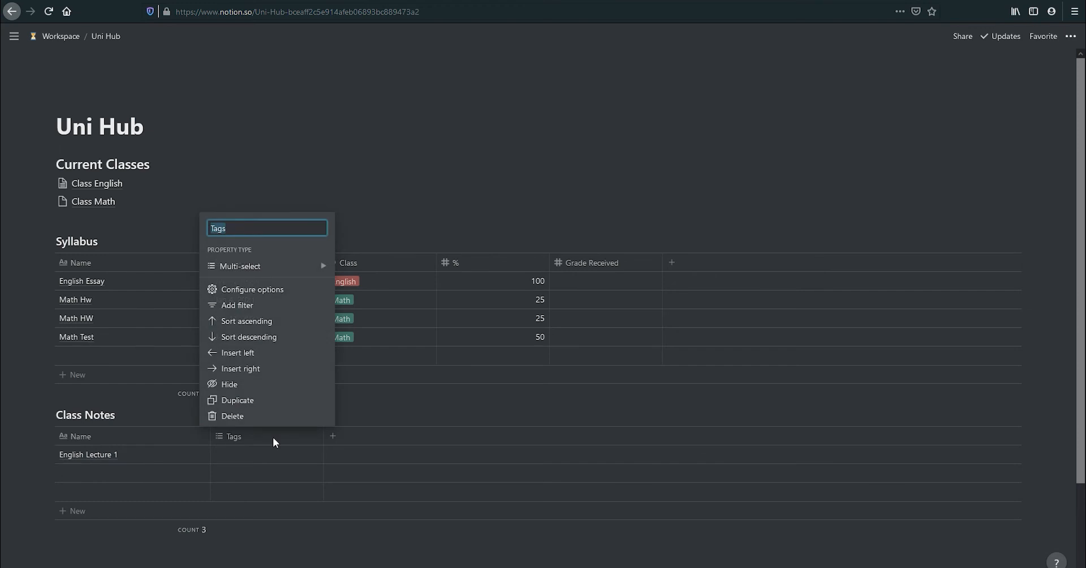
mouse_move(302, 255)
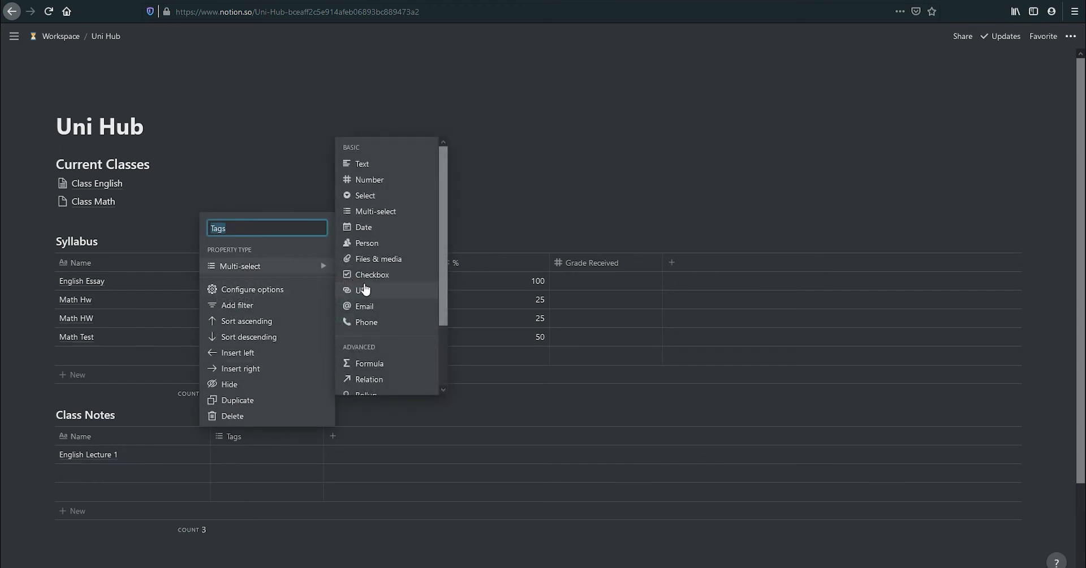
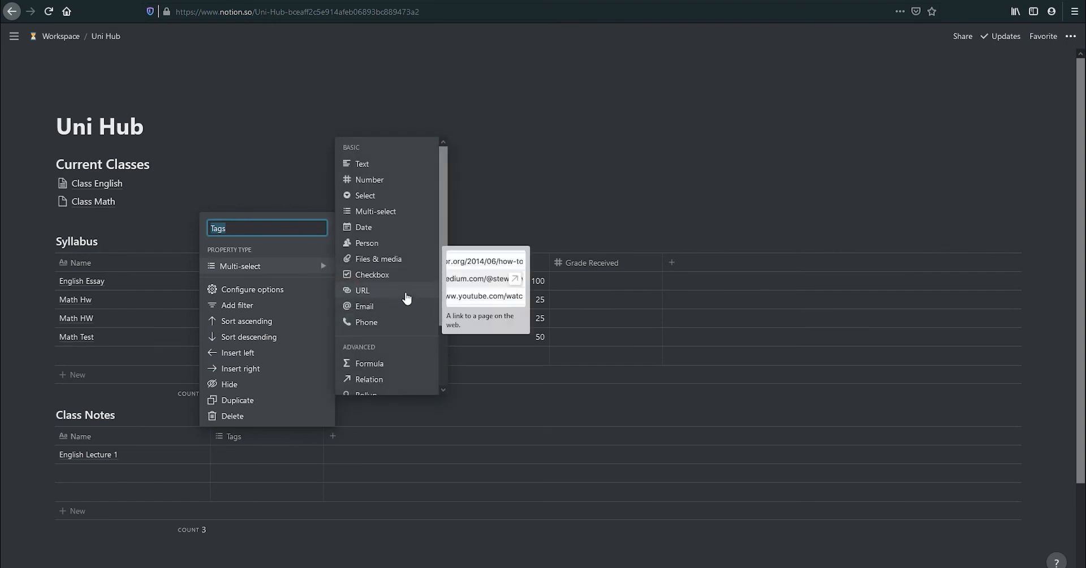
click(392, 199)
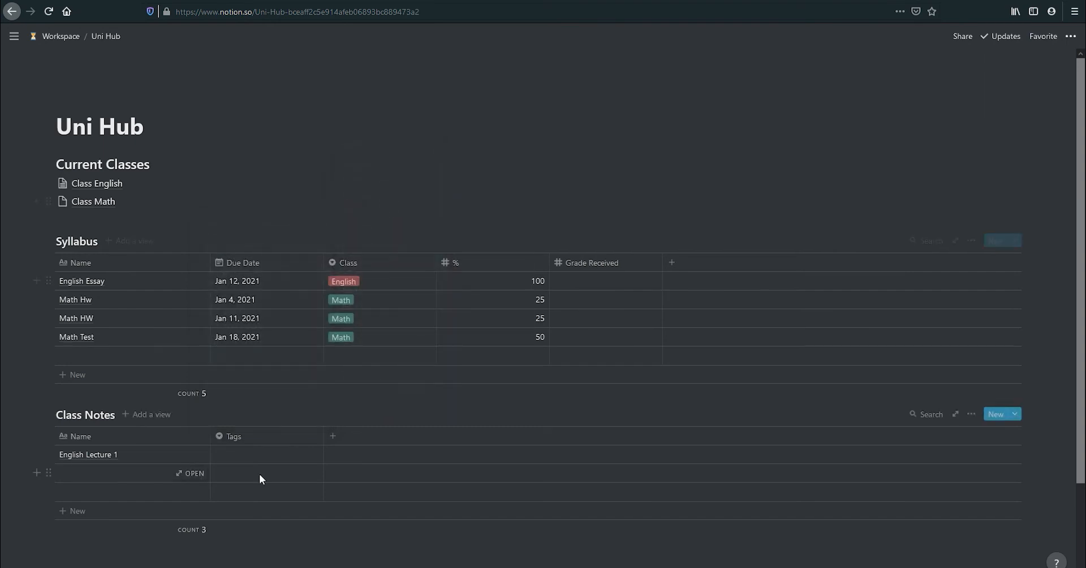
click(258, 437)
text(Class)
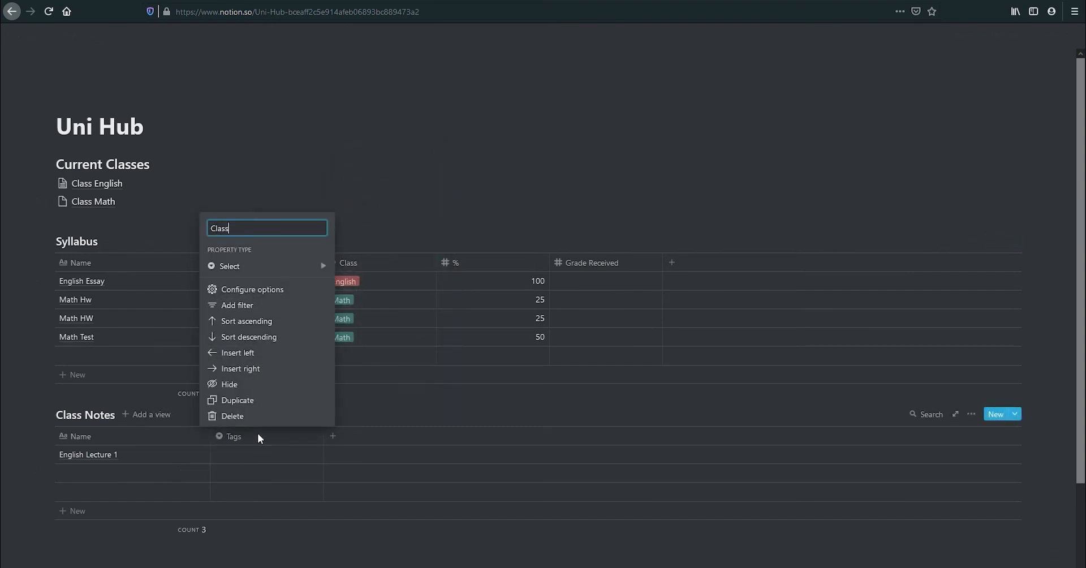
key(Return)
Create the Class option English for the English Lecture 1 row and Math for the second Class Notes row.
click(235, 455)
text(E)
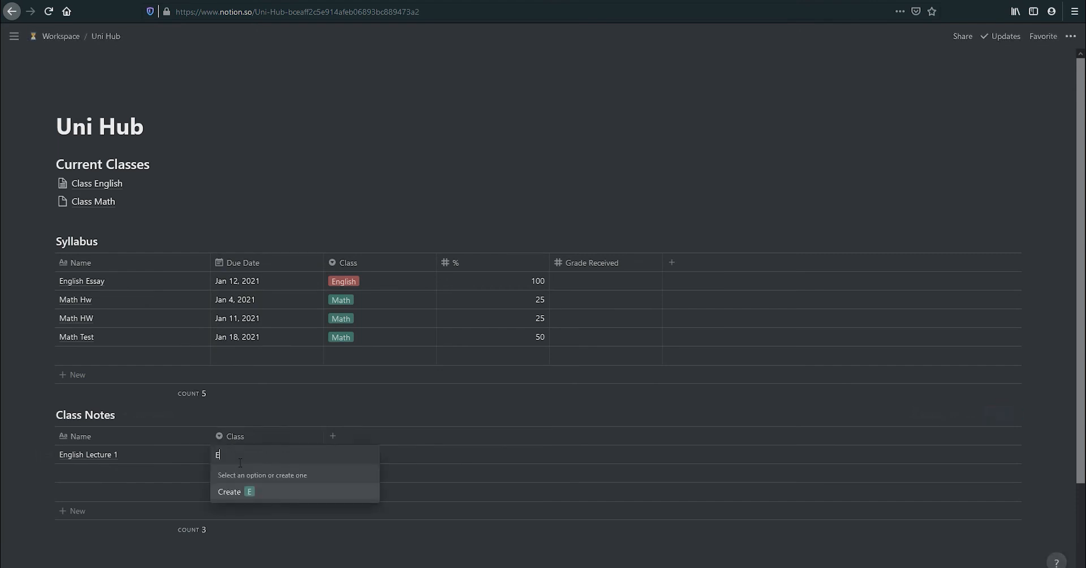
text(nglish)
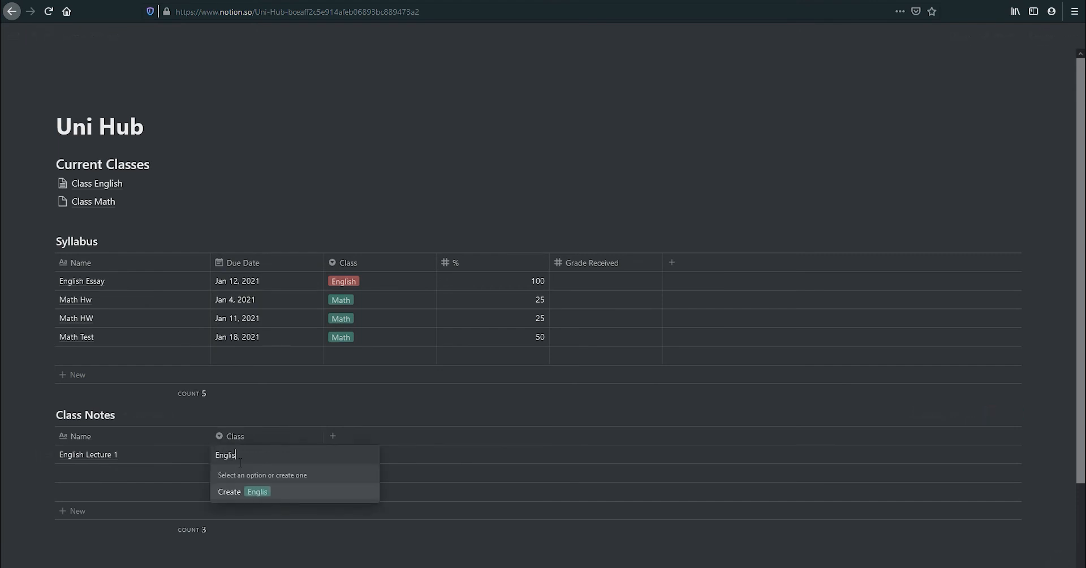
key(Return)
click(234, 457)
text(Math)
key(Return)
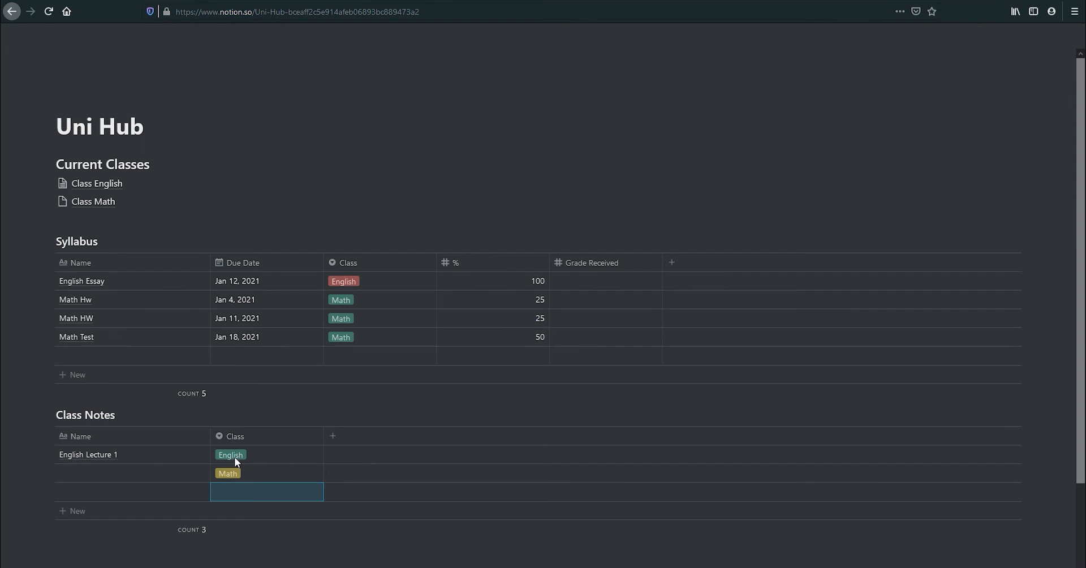
Name the second row of the Class Notes table Math Lecture 1.
click(106, 470)
text(Ma)
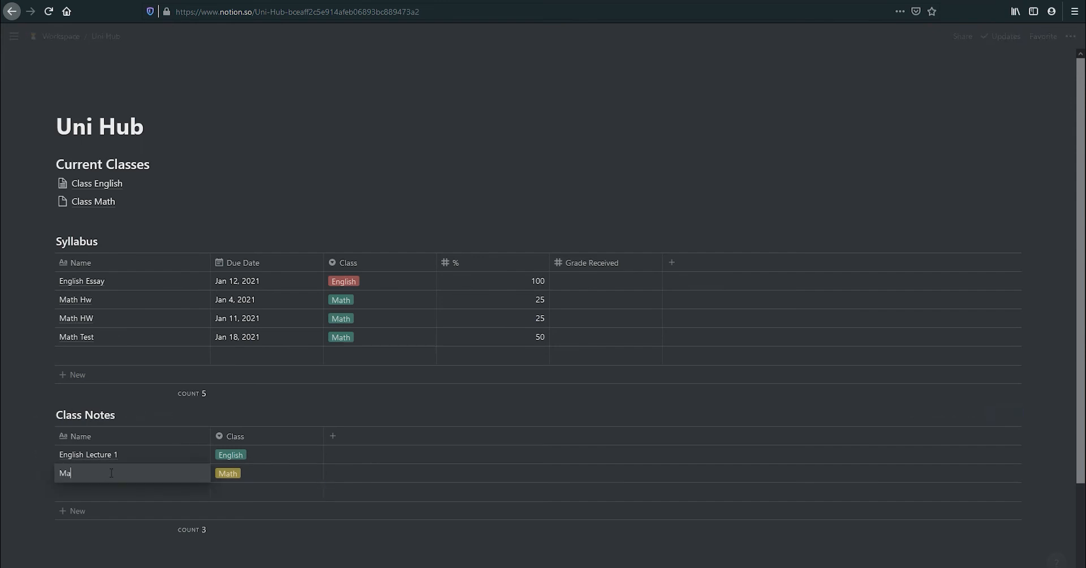
text(th Lecture 1)
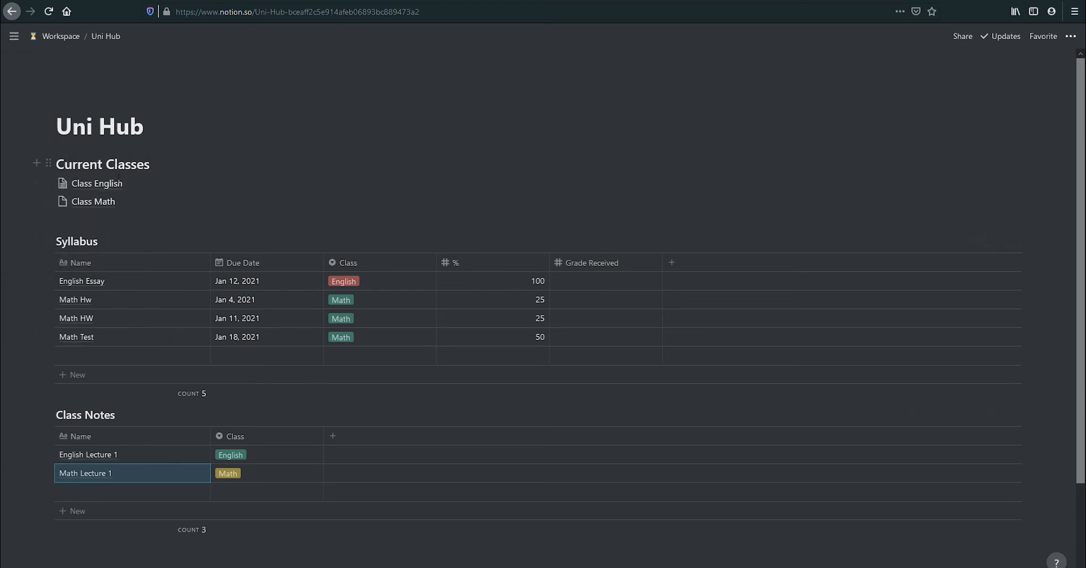
On the Class English page, add a linked database of Class Notes below the Syllabus view.
click(113, 182)
click(335, 339)
text(/)
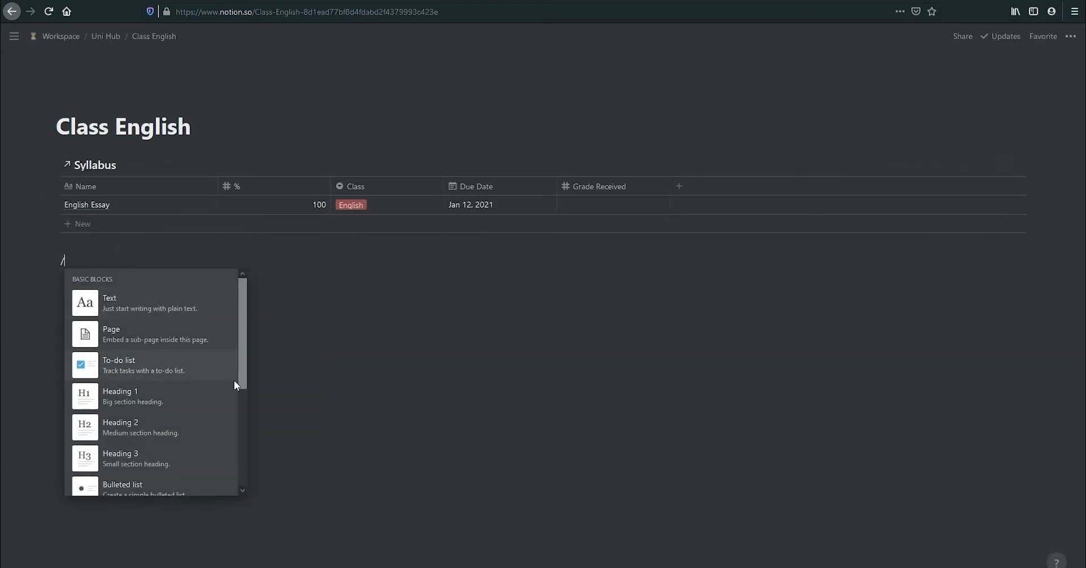
text(lin)
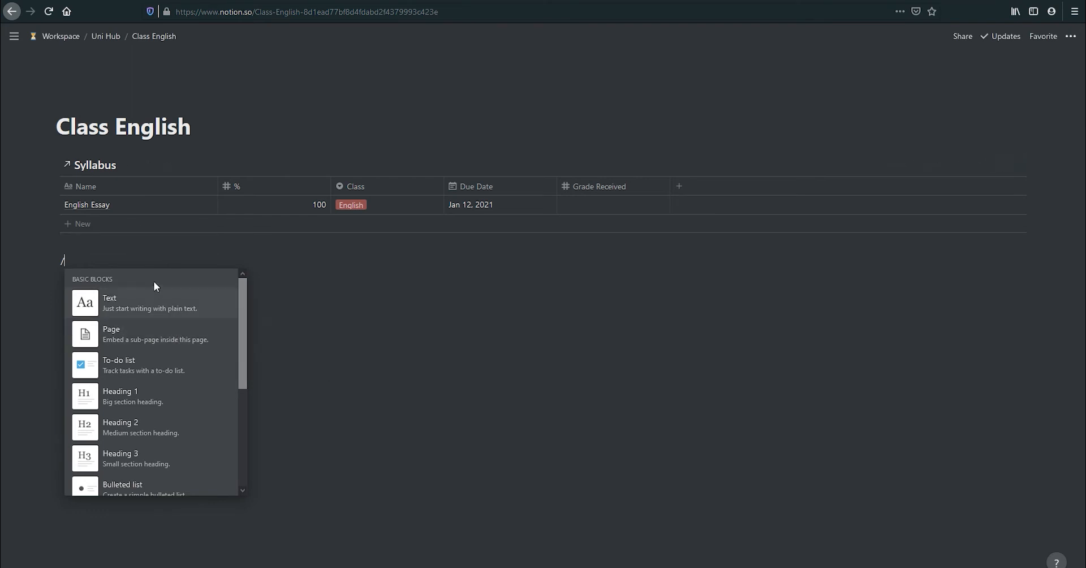
text(k)
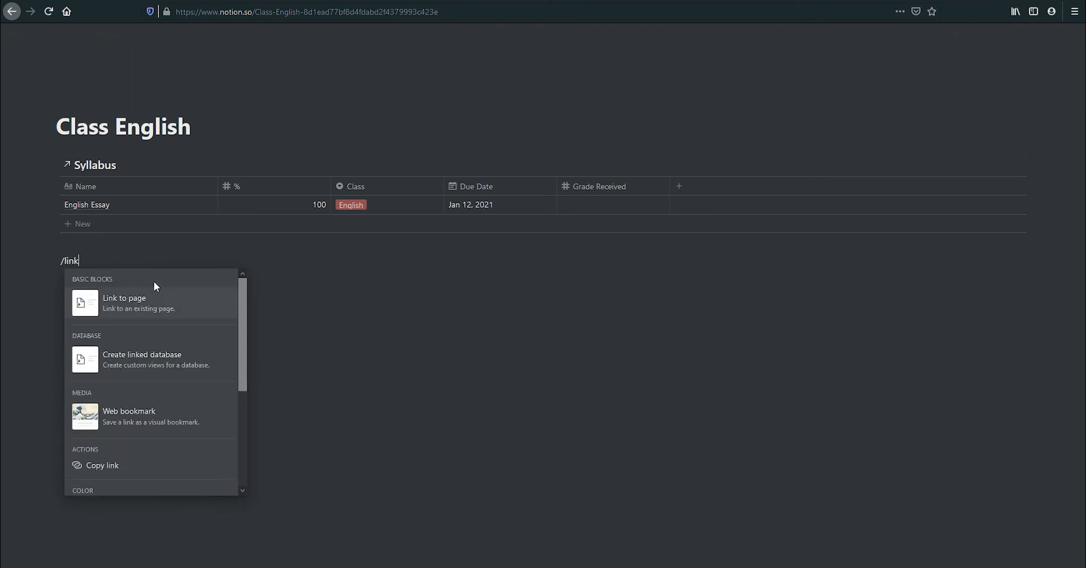
click(169, 355)
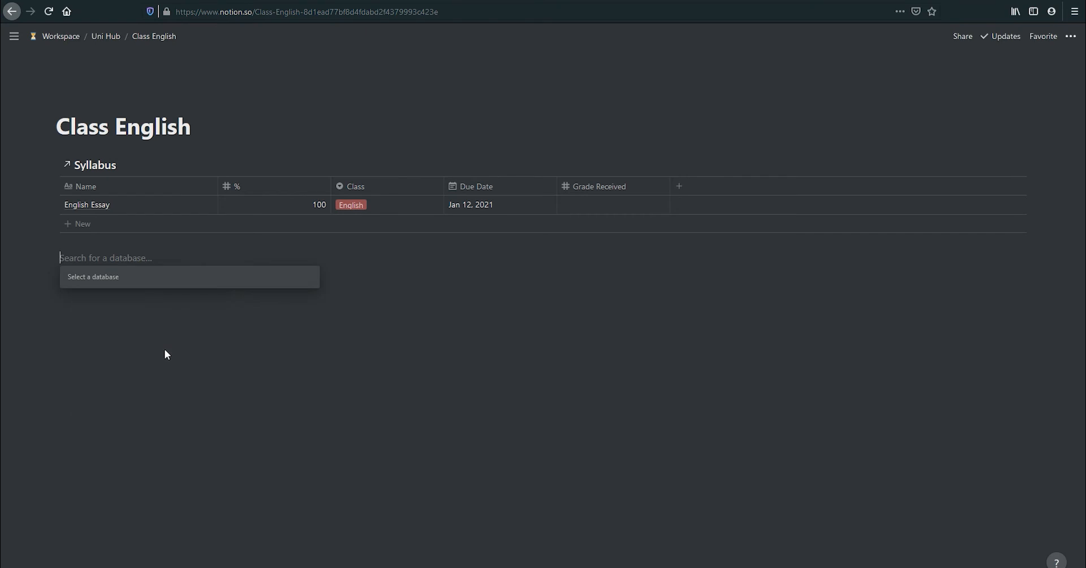
click(170, 415)
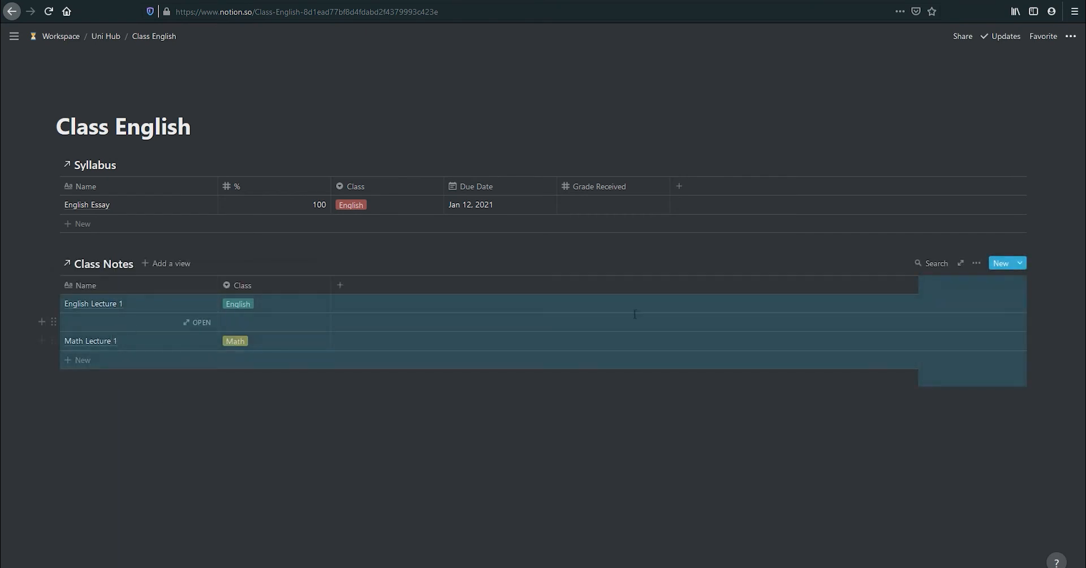
Filter the linked Class Notes view on the Class English page to rows where Class is English.
click(972, 263)
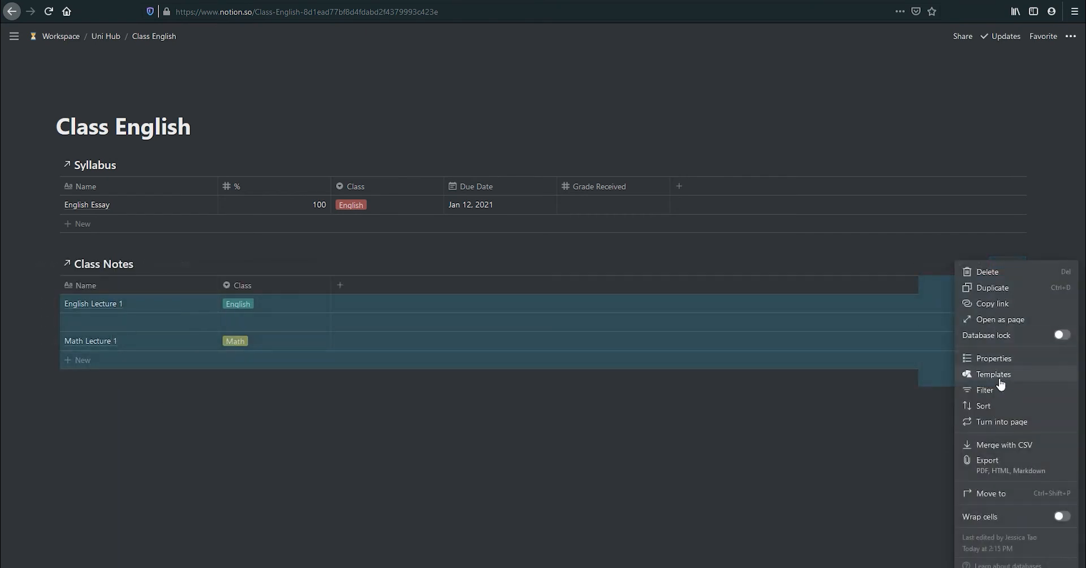
click(984, 390)
click(795, 369)
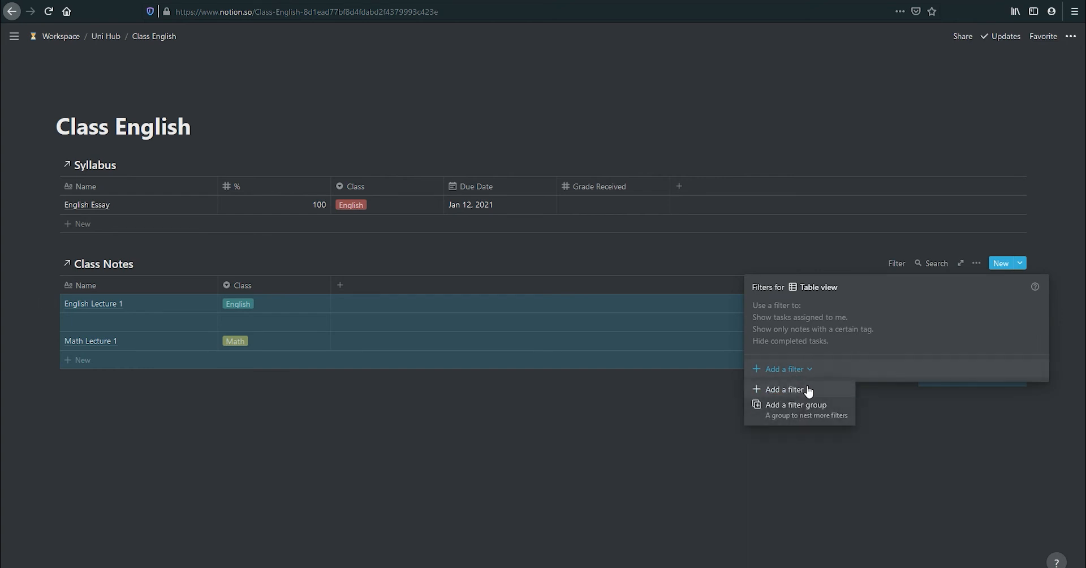
click(781, 389)
click(848, 310)
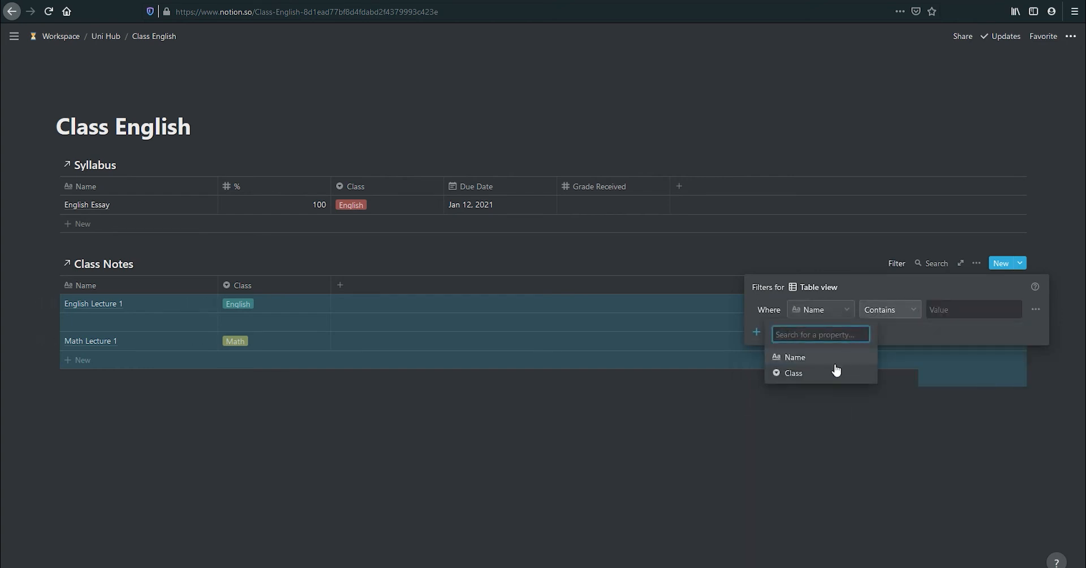
click(789, 373)
click(908, 315)
click(969, 308)
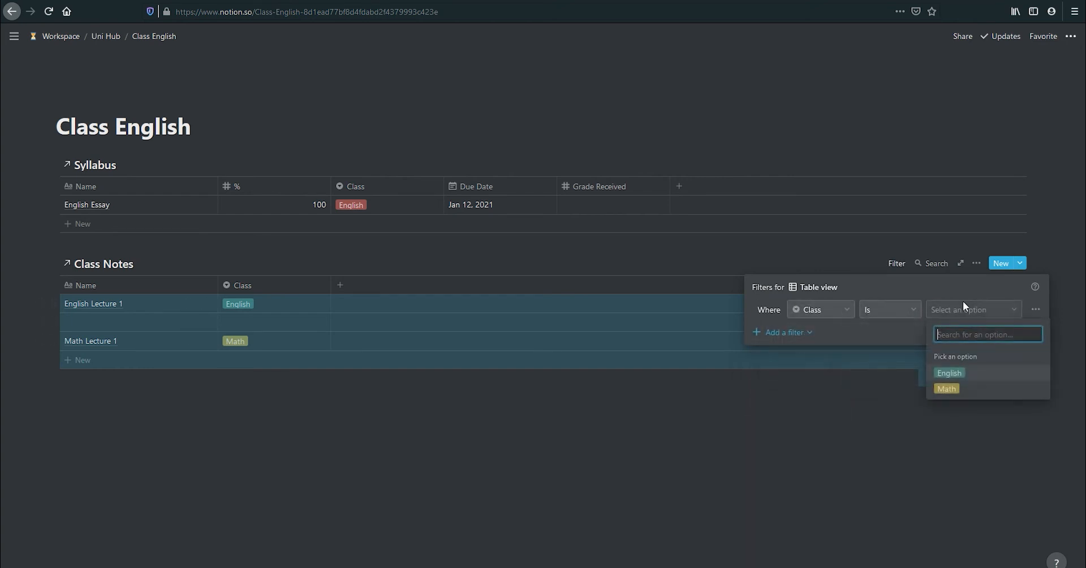
click(976, 374)
click(758, 481)
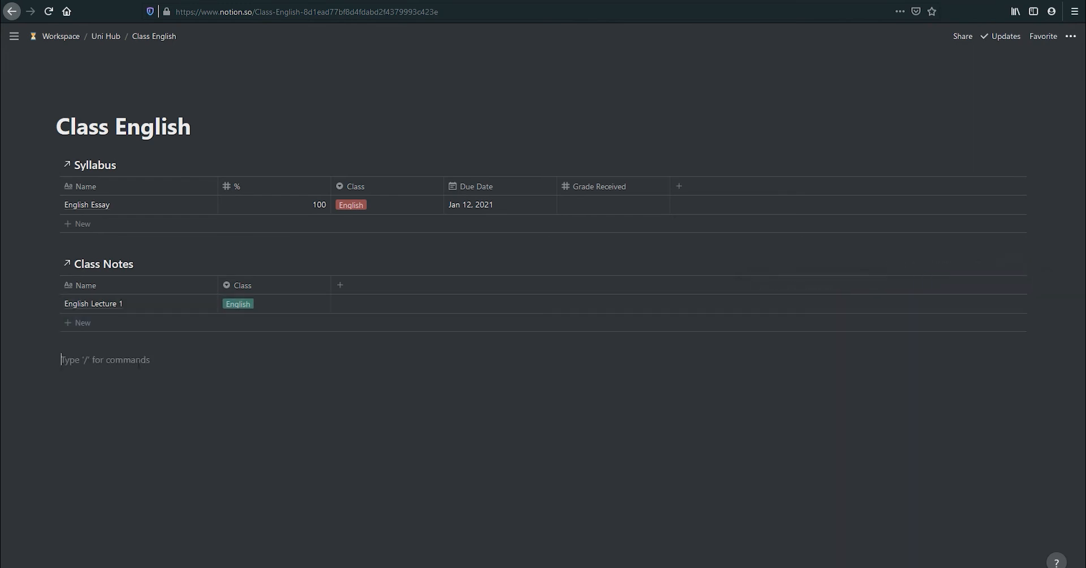
Return to the Uni Hub page and add a Checkbox property named Archive to the Class Notes table.
click(105, 36)
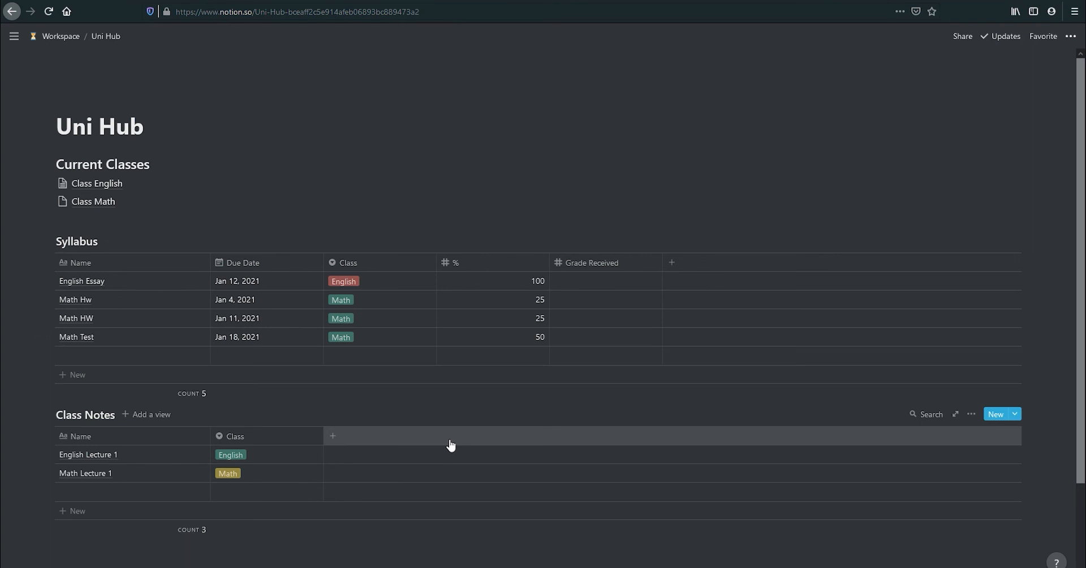
scroll(126, 473, down, 2)
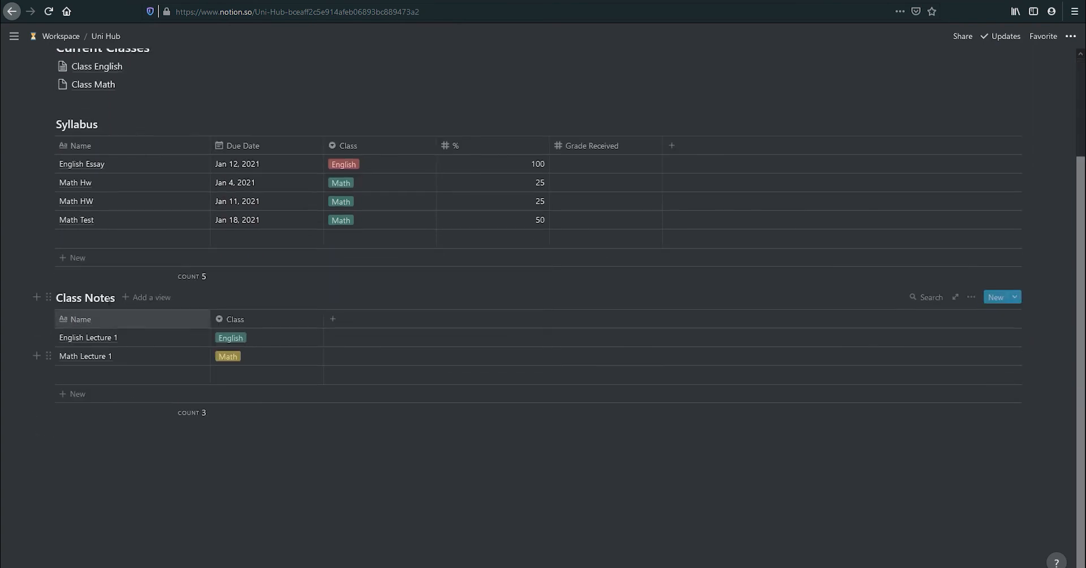
click(332, 319)
text(Archive)
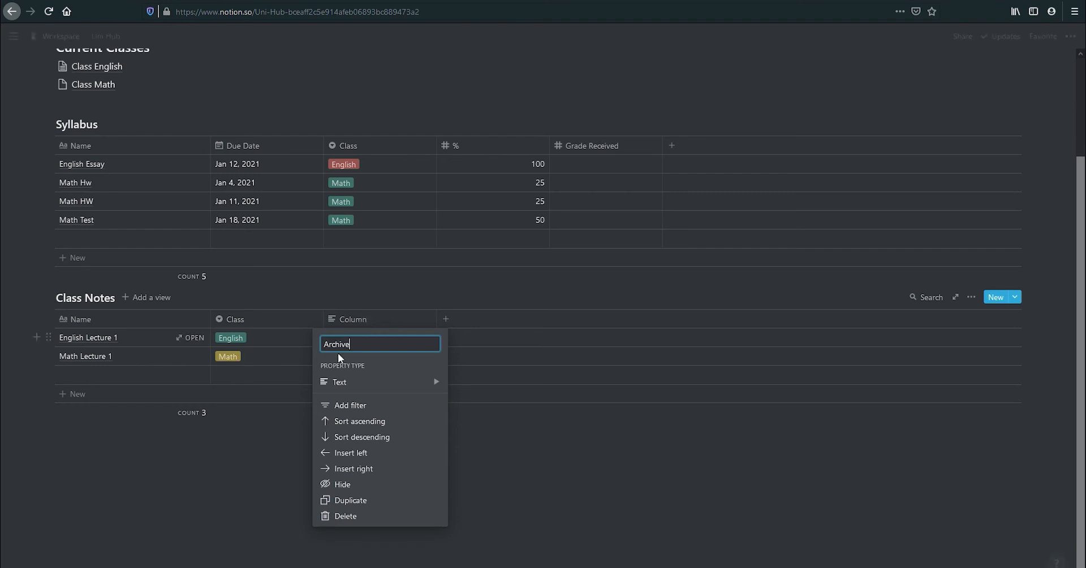
click(351, 384)
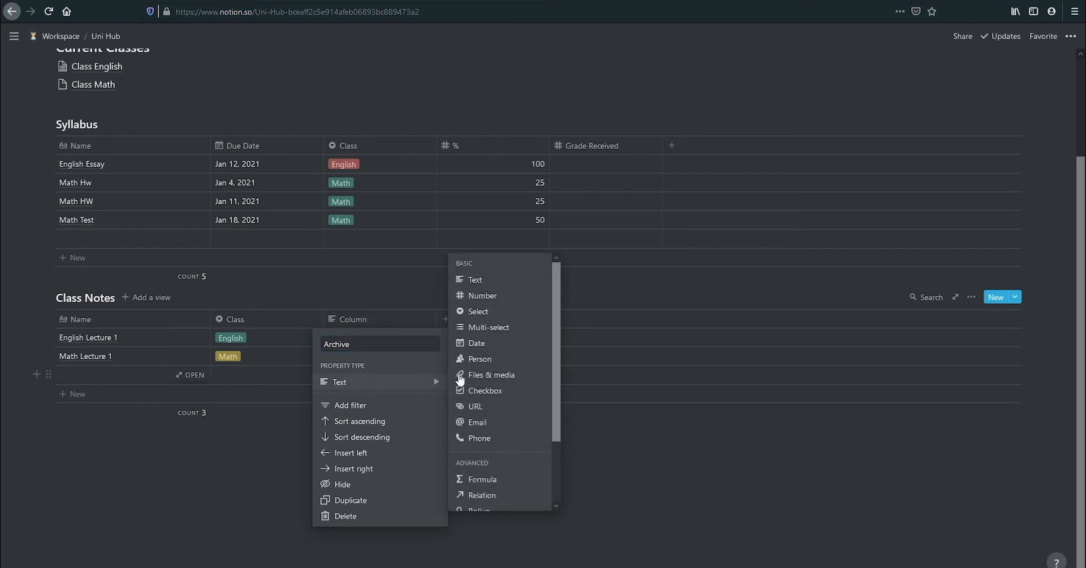
click(526, 393)
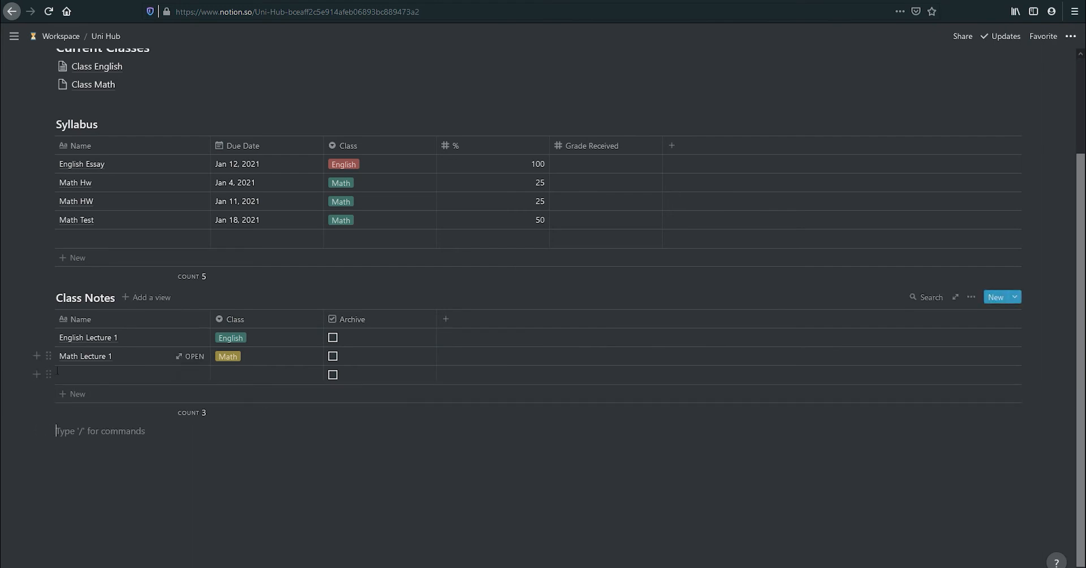
Name the third row of the Class Notes table Old Class and mark it as archived.
click(90, 376)
text(Old Class)
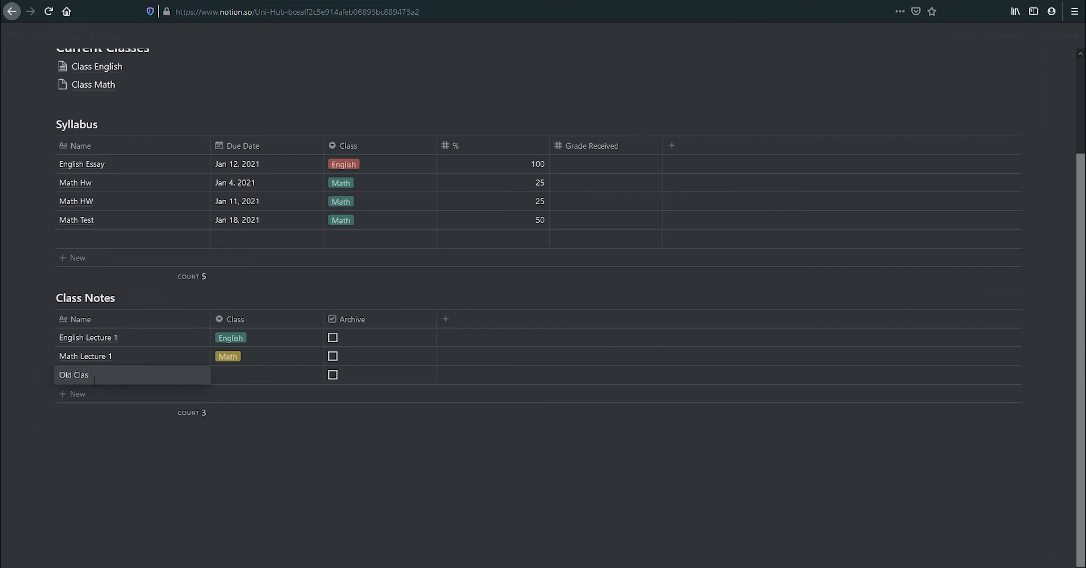
key(Return)
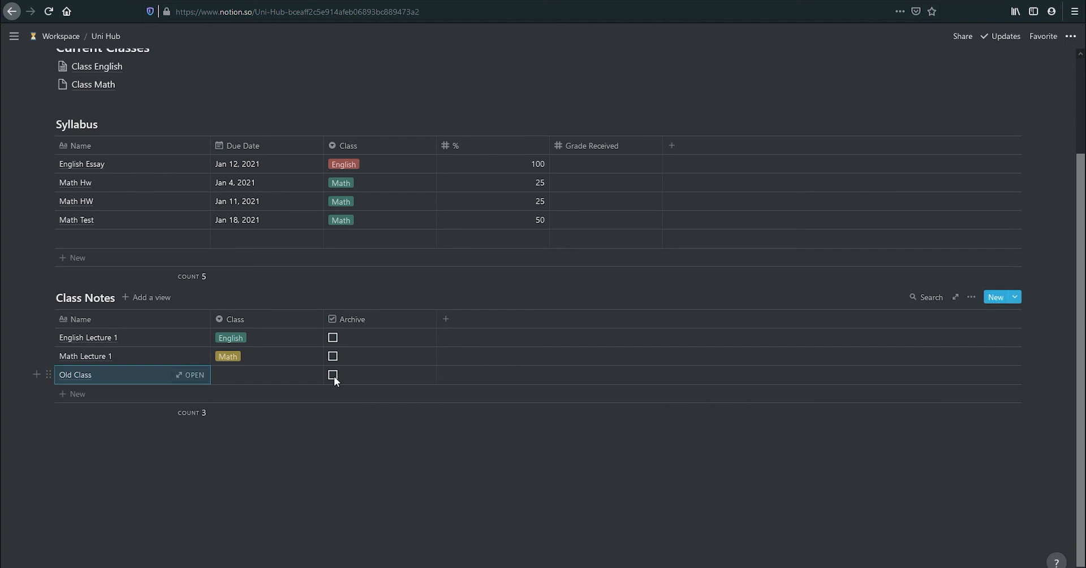
click(334, 375)
Filter the Class Notes table on Uni Hub to rows where Archive is unchecked.
click(977, 301)
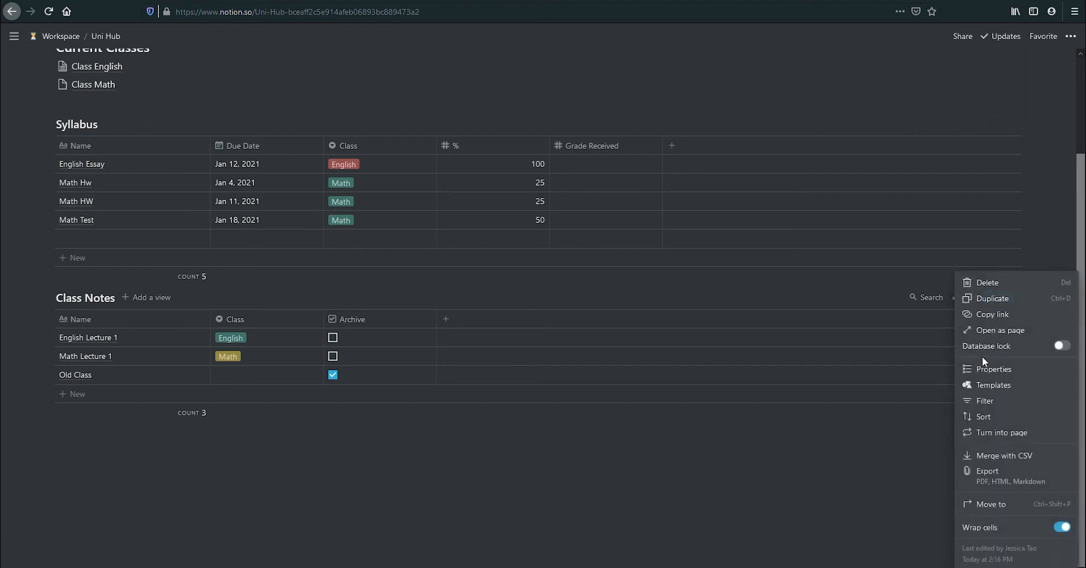
click(988, 403)
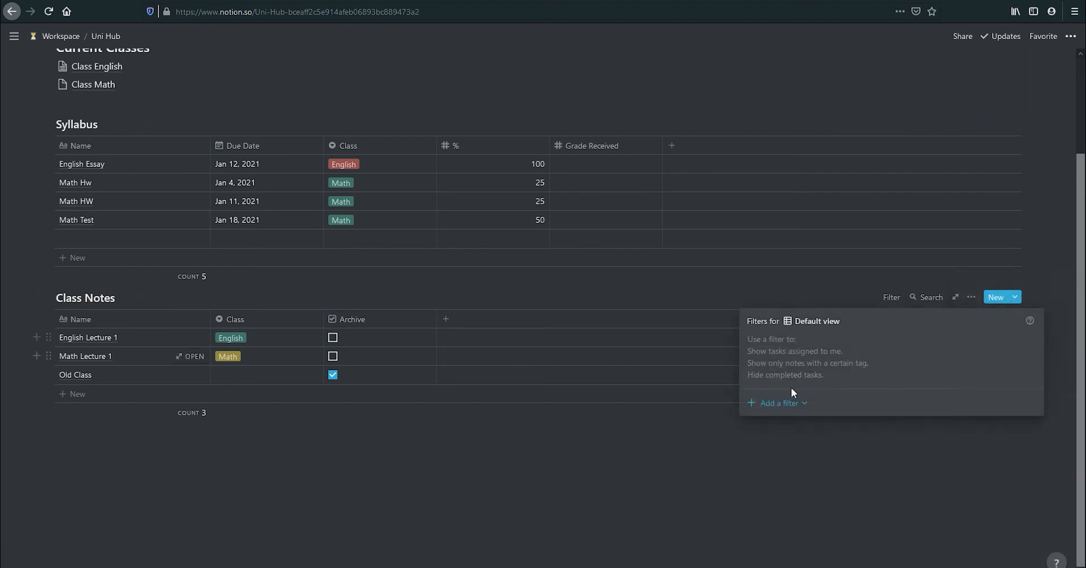
click(779, 403)
click(769, 422)
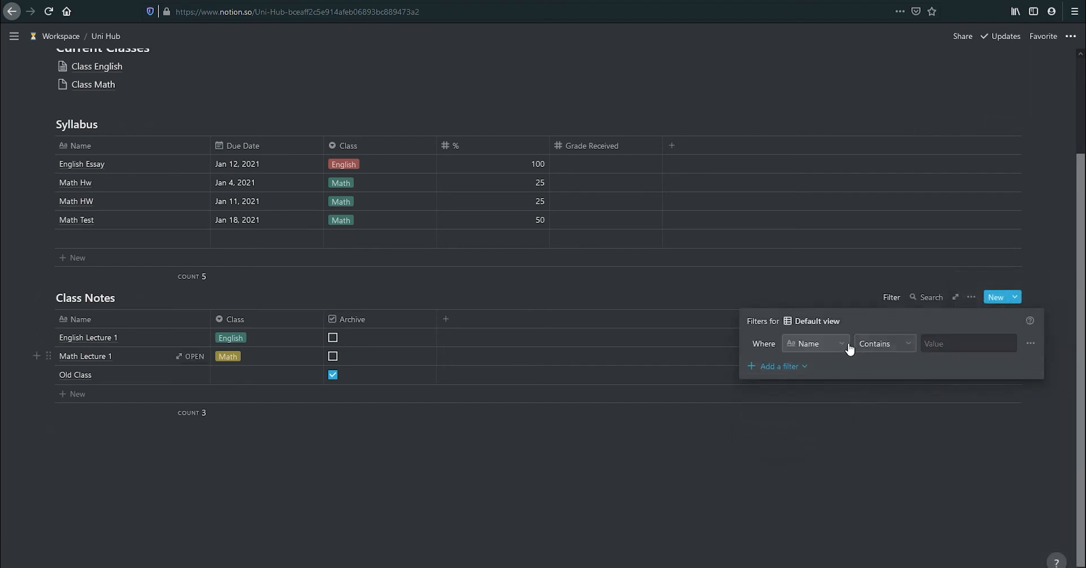
click(841, 343)
click(832, 405)
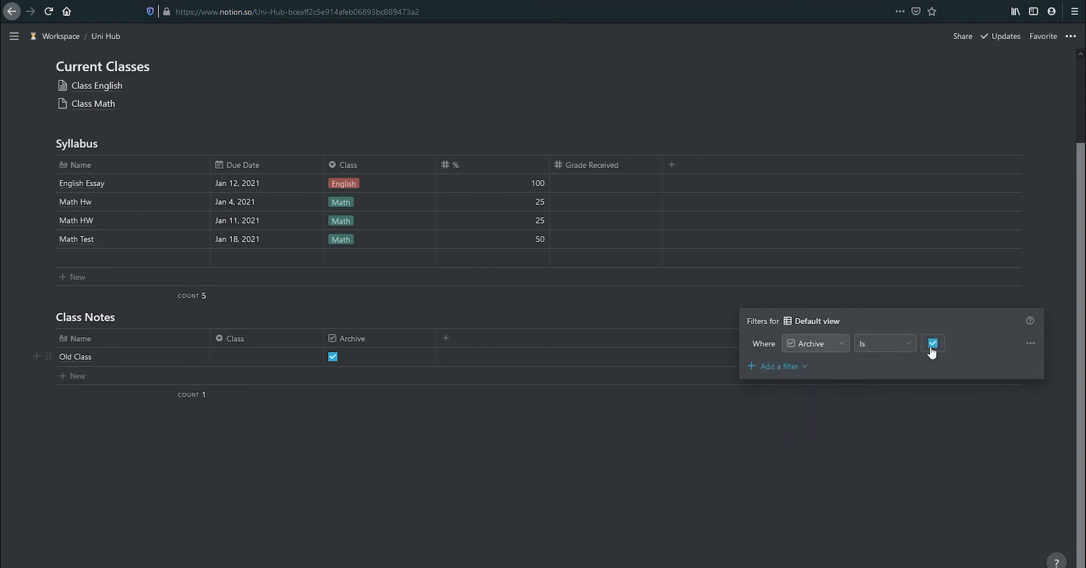
click(932, 342)
click(642, 463)
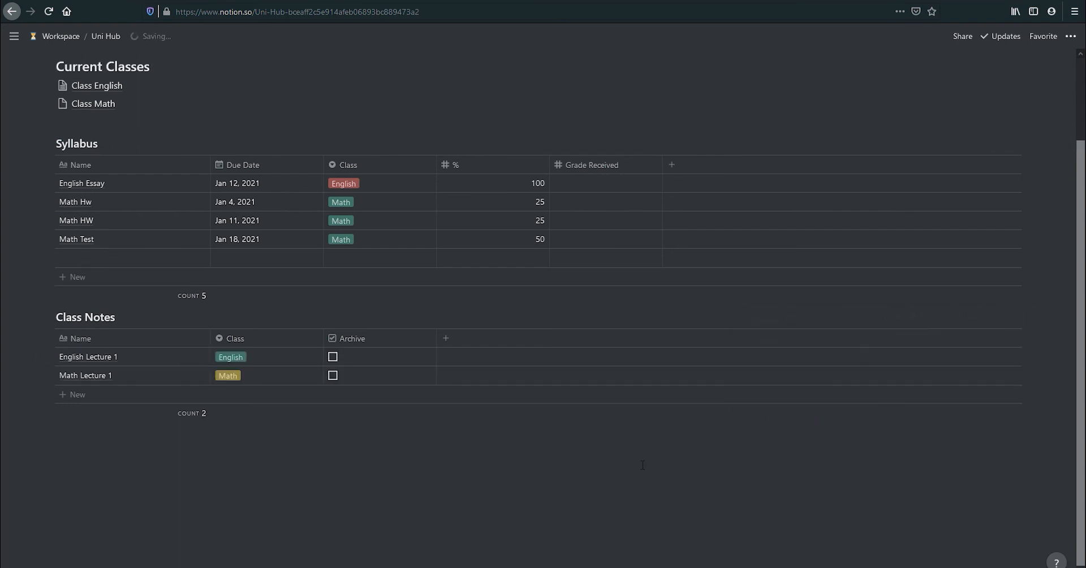
Go back to the Workspace page and insert a divider under the Personal heading.
scroll(260, 448, up, 3)
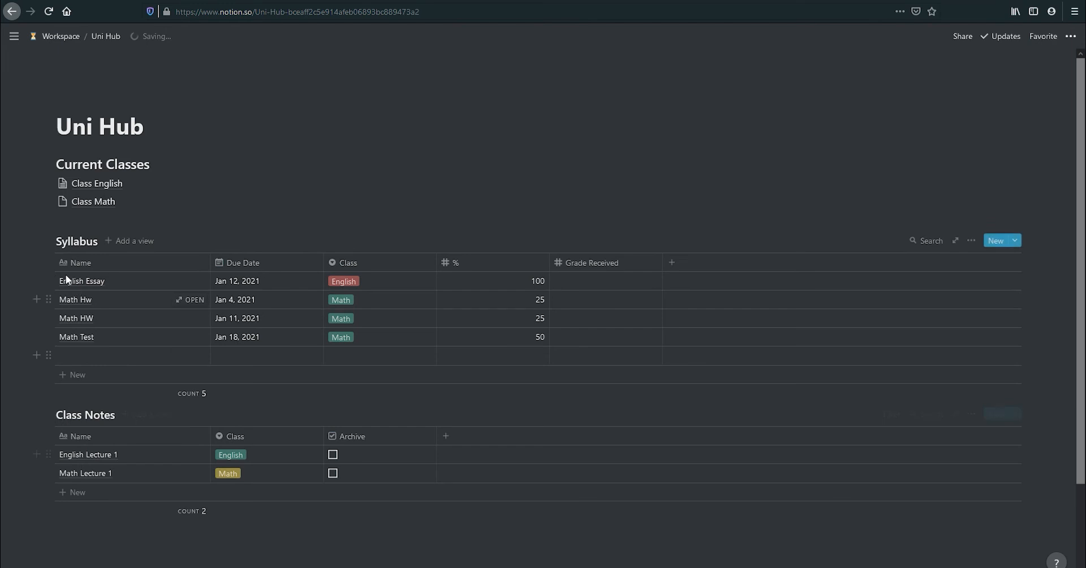
click(67, 40)
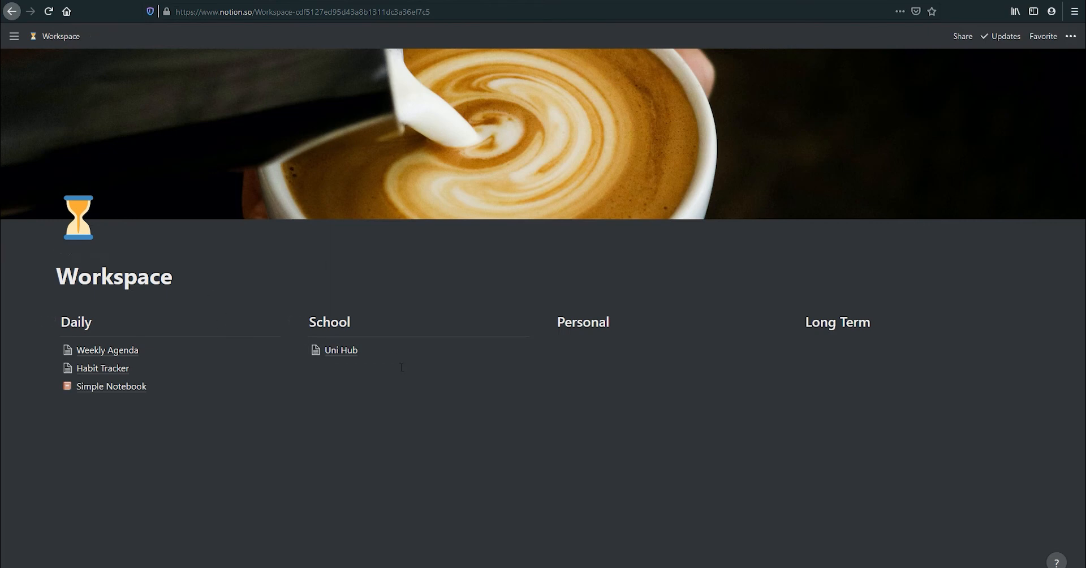
click(625, 349)
text(/div)
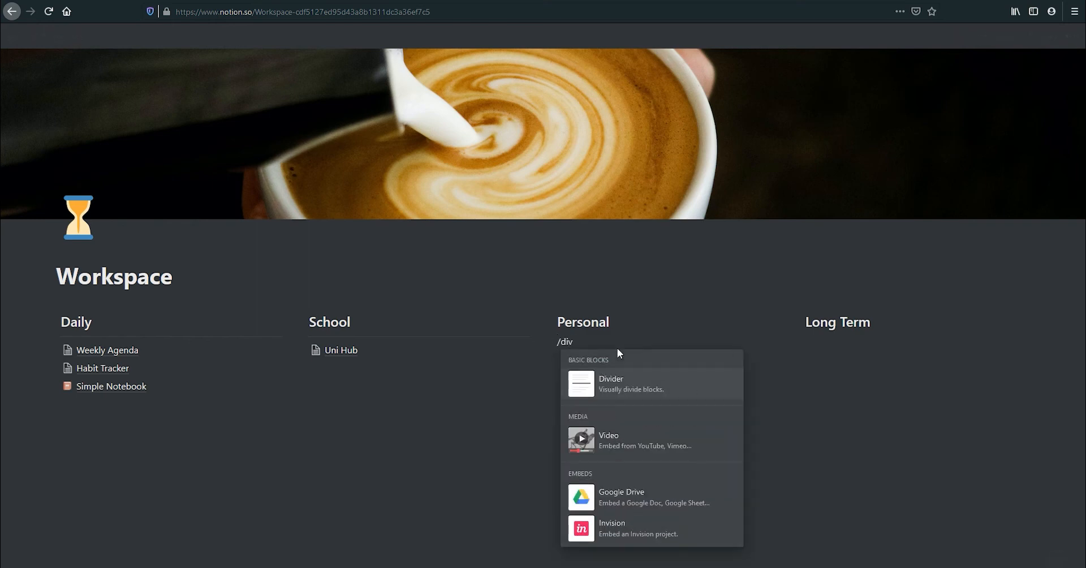
click(638, 386)
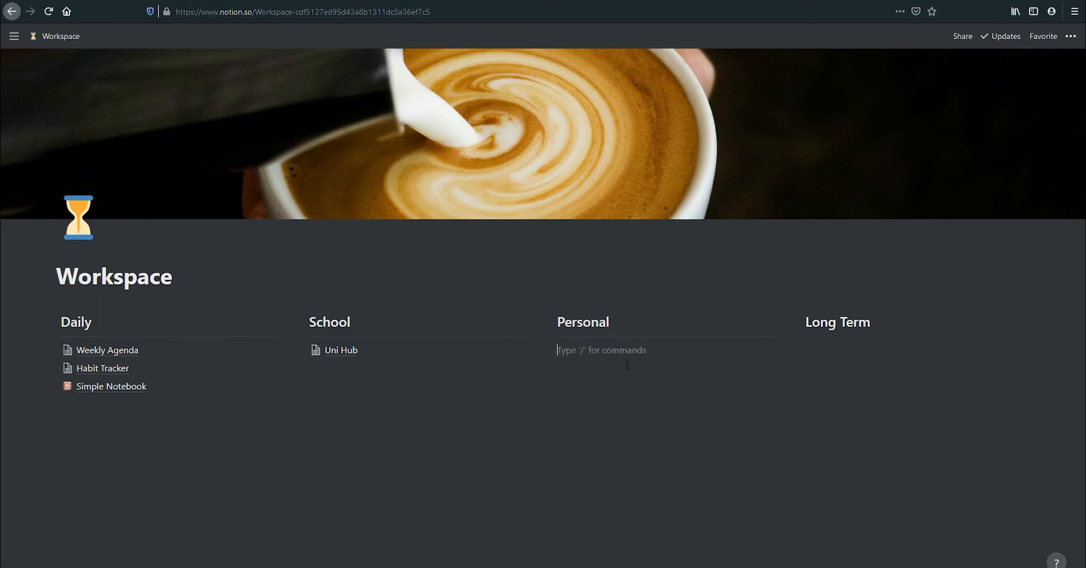
Create an empty sub-page with icon named Money Tracker below the Personal divider.
text(/)
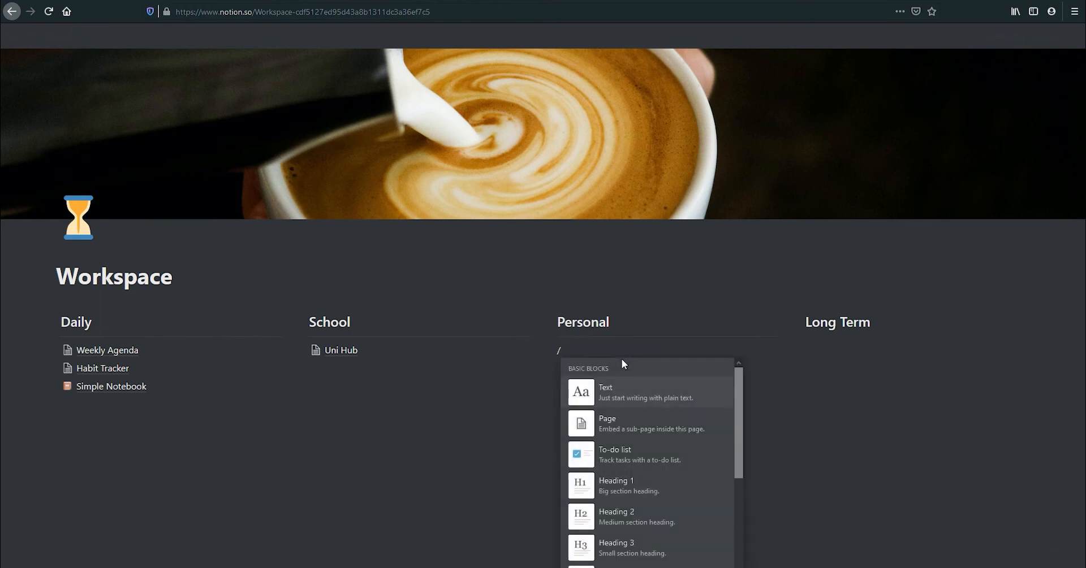
click(608, 424)
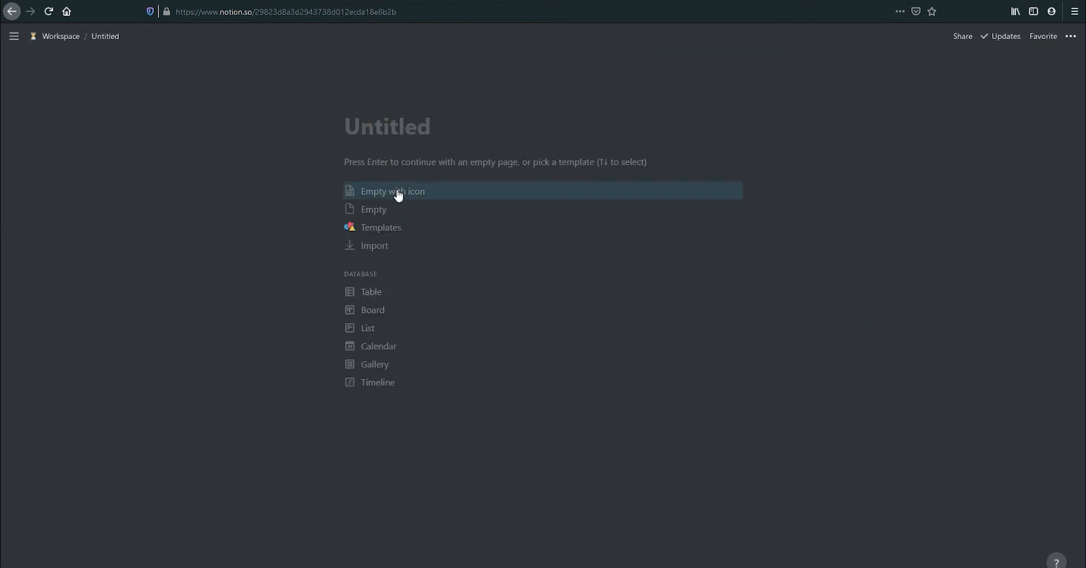
text(Money Tracker)
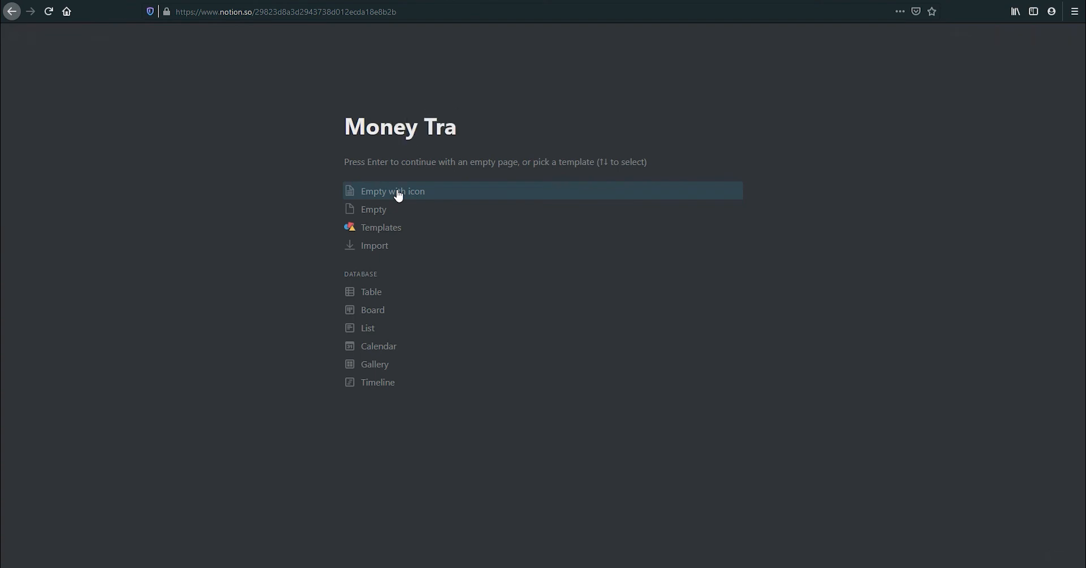
key(Return)
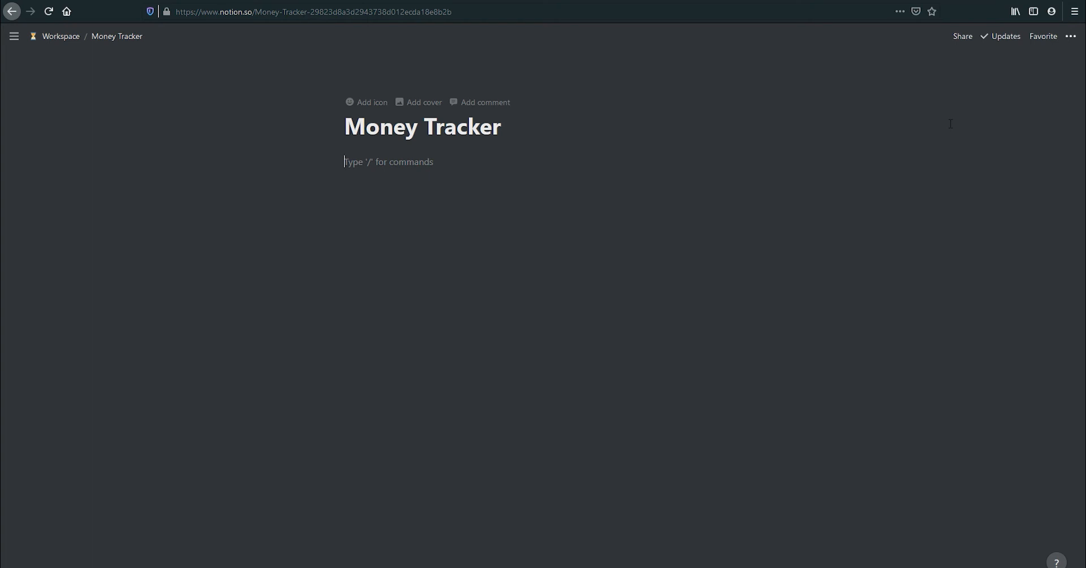
Set the Money Tracker page to full width and place the cursor in its body.
click(1071, 37)
click(1053, 134)
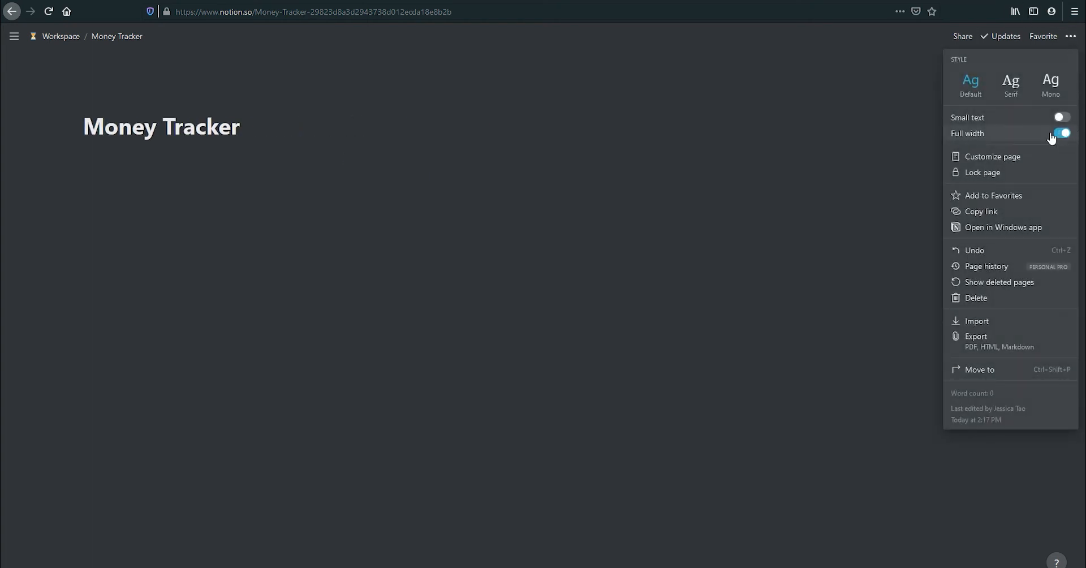
click(344, 203)
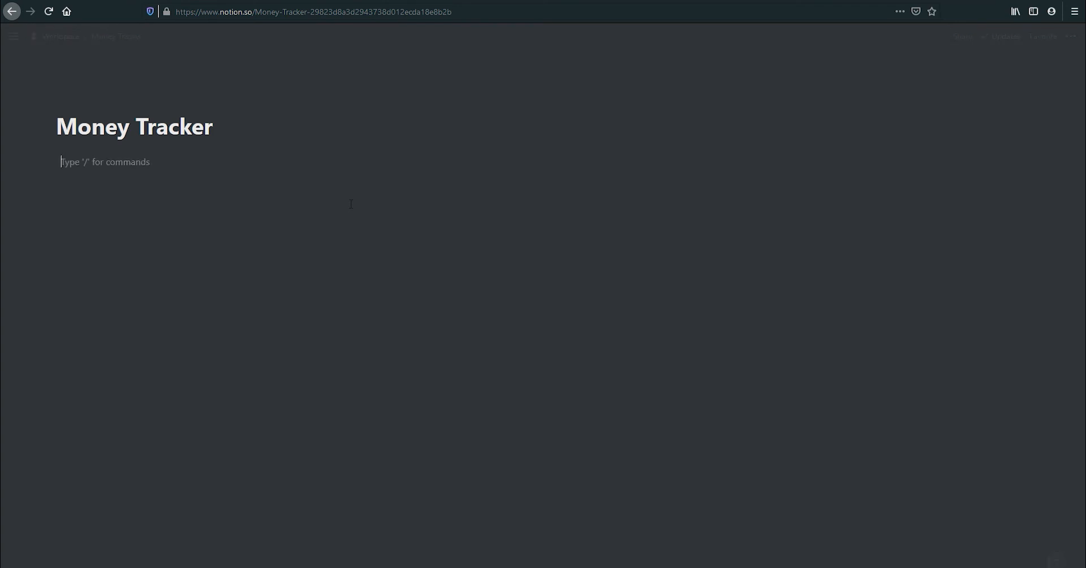
Insert an inline table on the Money Tracker page and title it Overall Financial Health.
text(/tab)
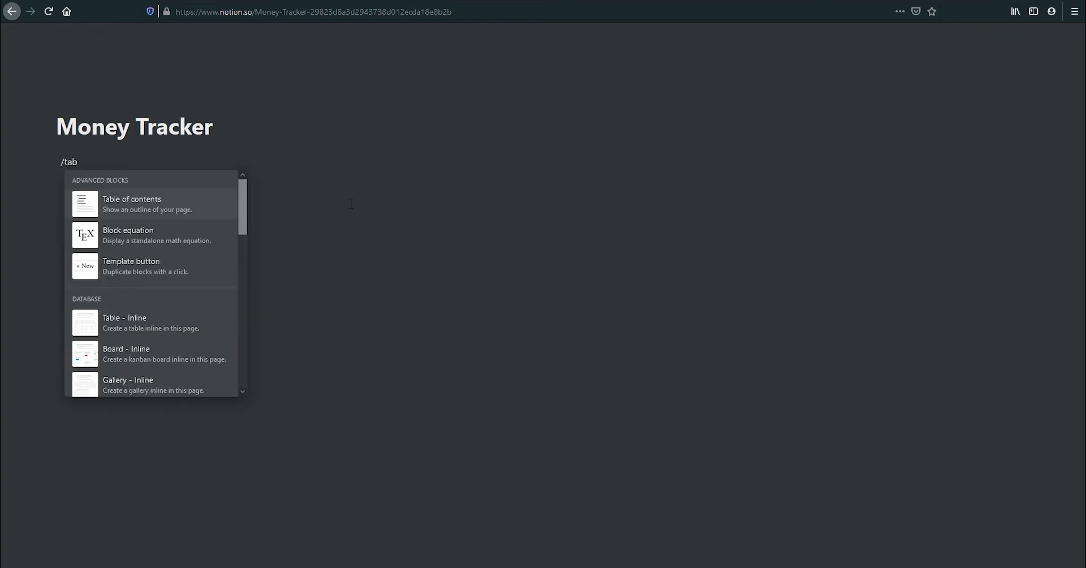
click(205, 320)
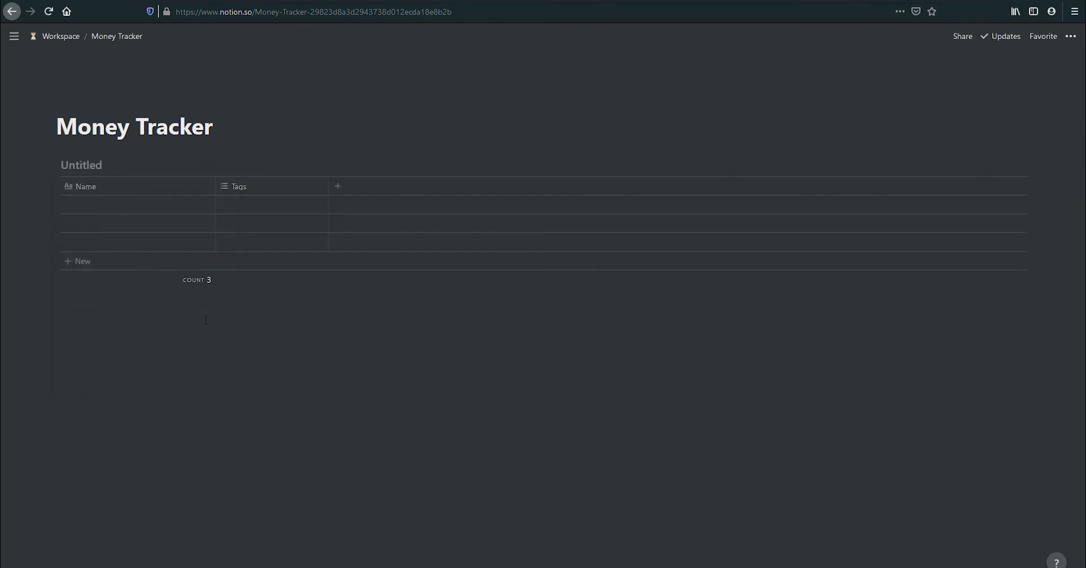
text(Over)
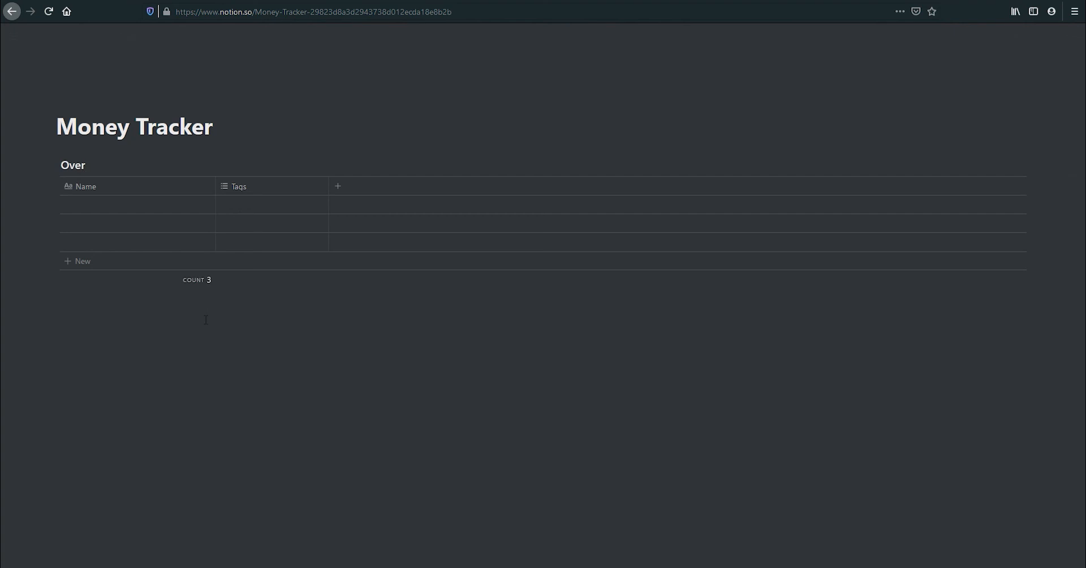
text(all Financial Heat)
key(BackSpace)
text(lth)
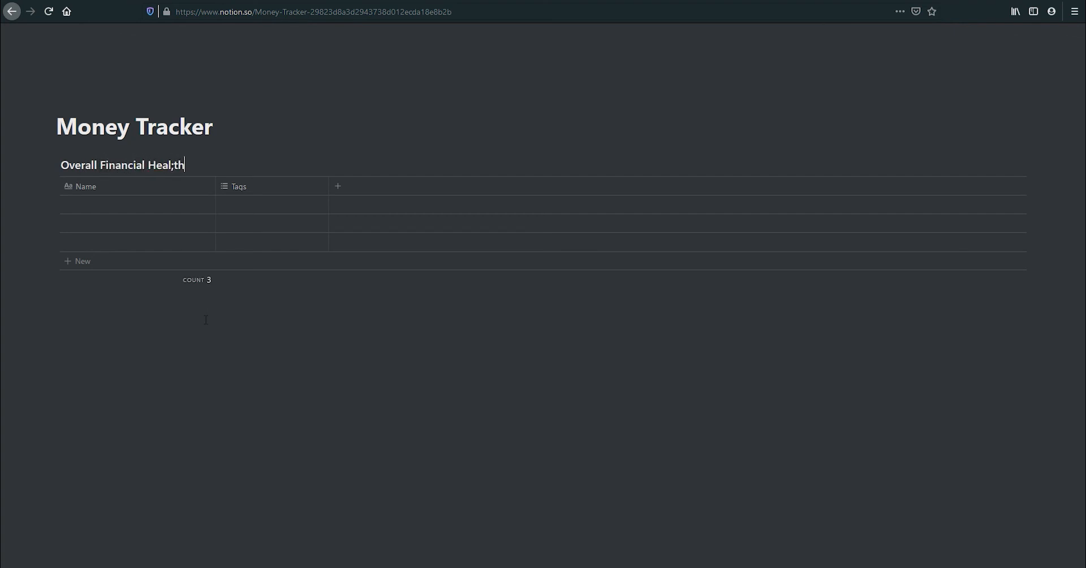
Name the rows of the Overall Financial Health table Bank, Cash, Venmo and Stocks, adding a fourth row.
click(117, 203)
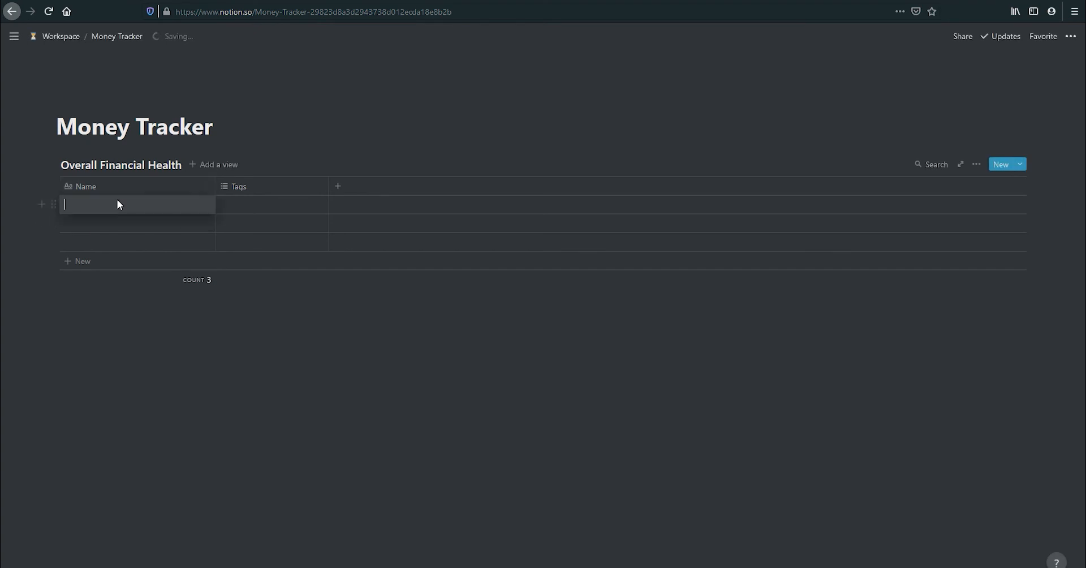
text(Bank)
key(Return)
text(Cash)
key(Return)
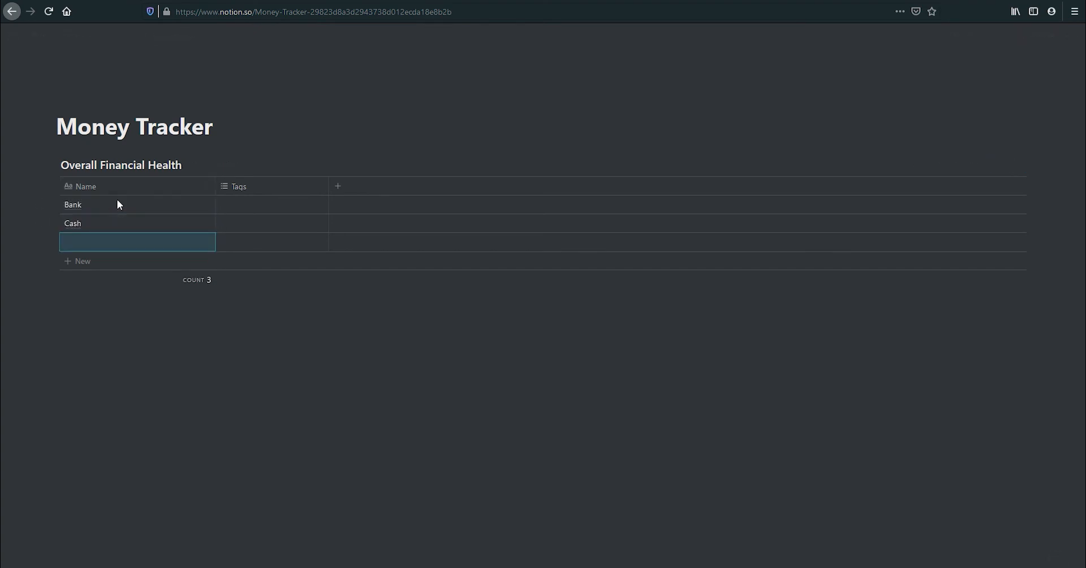
text(Venmo)
key(Return)
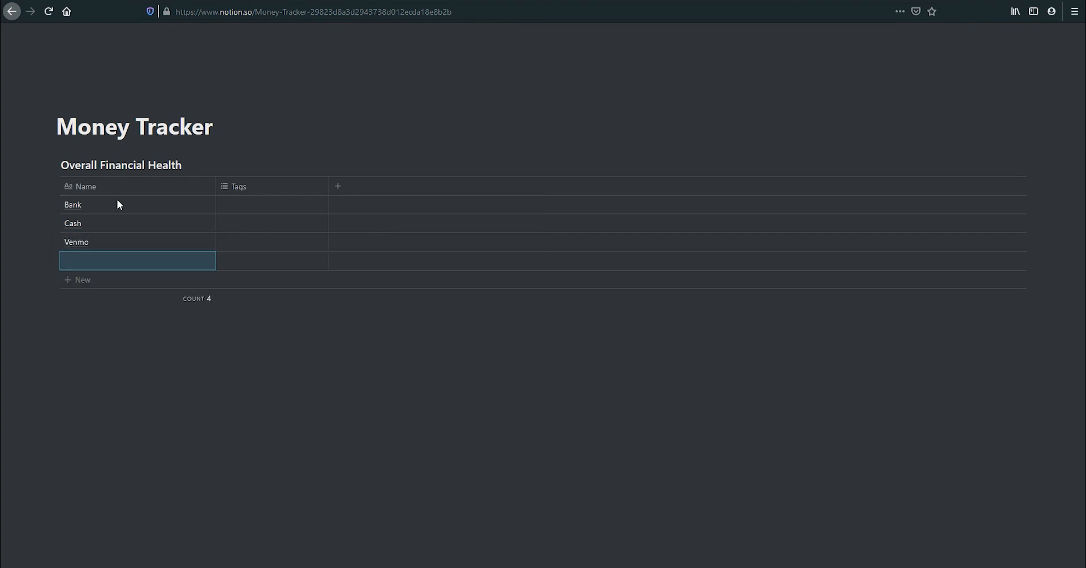
text(Stocks)
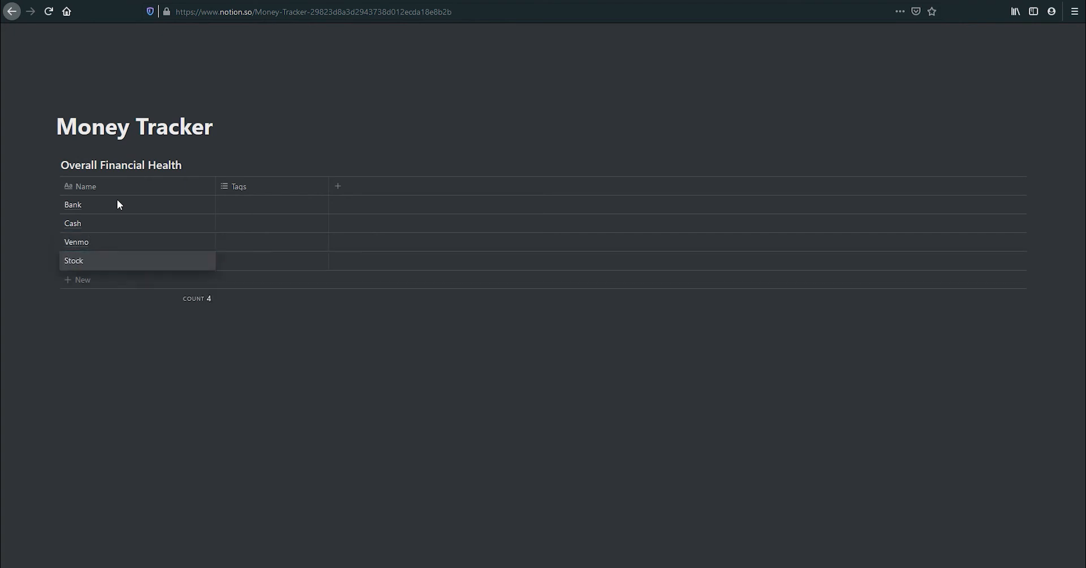
Rename the Tags column to Starting Amount and change its property type to Number.
click(267, 185)
text(Starting Amount)
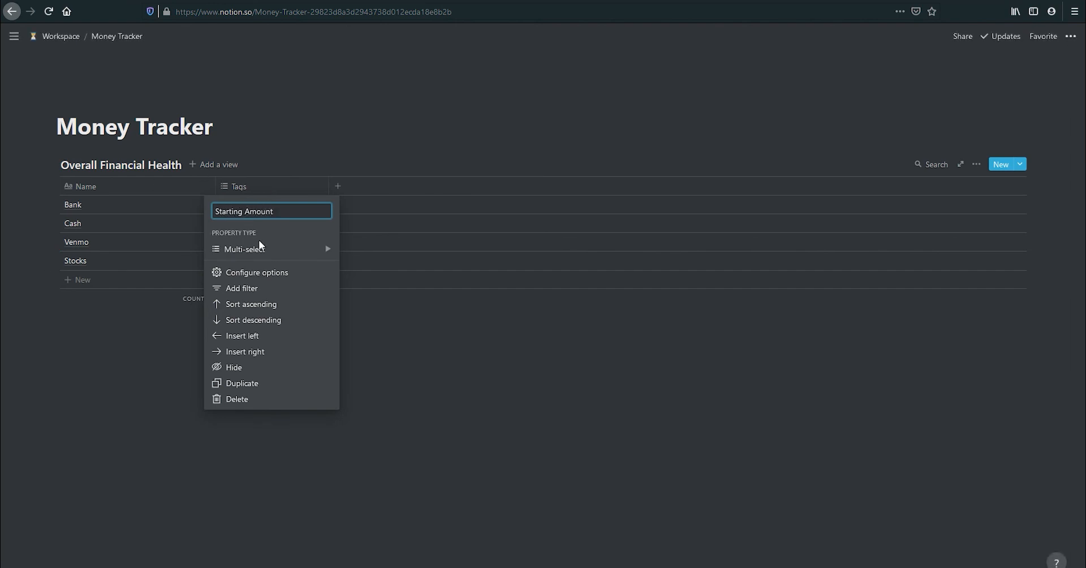
mouse_move(278, 255)
click(417, 180)
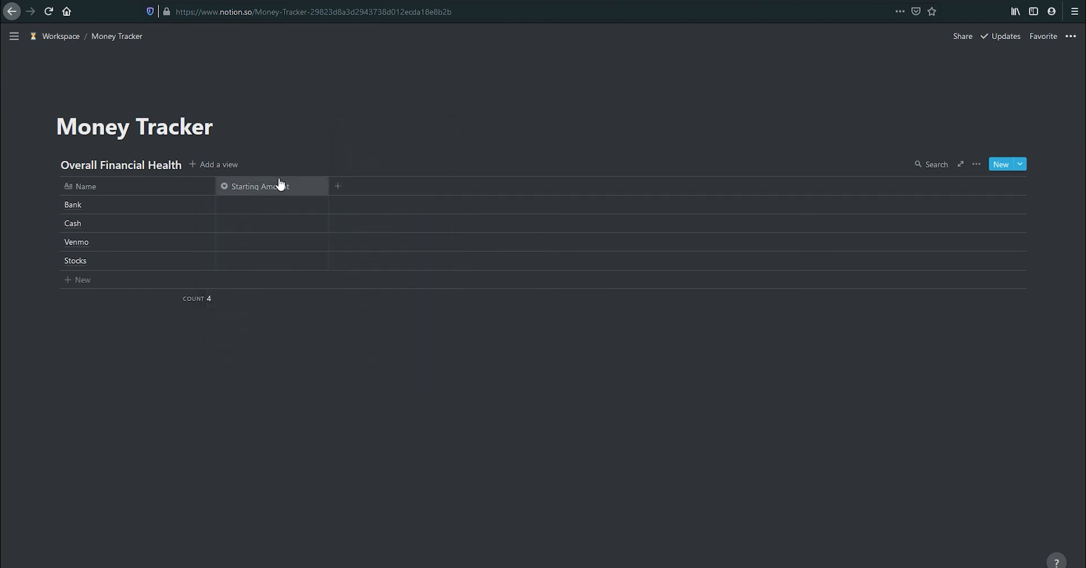
click(281, 185)
mouse_move(327, 252)
click(413, 162)
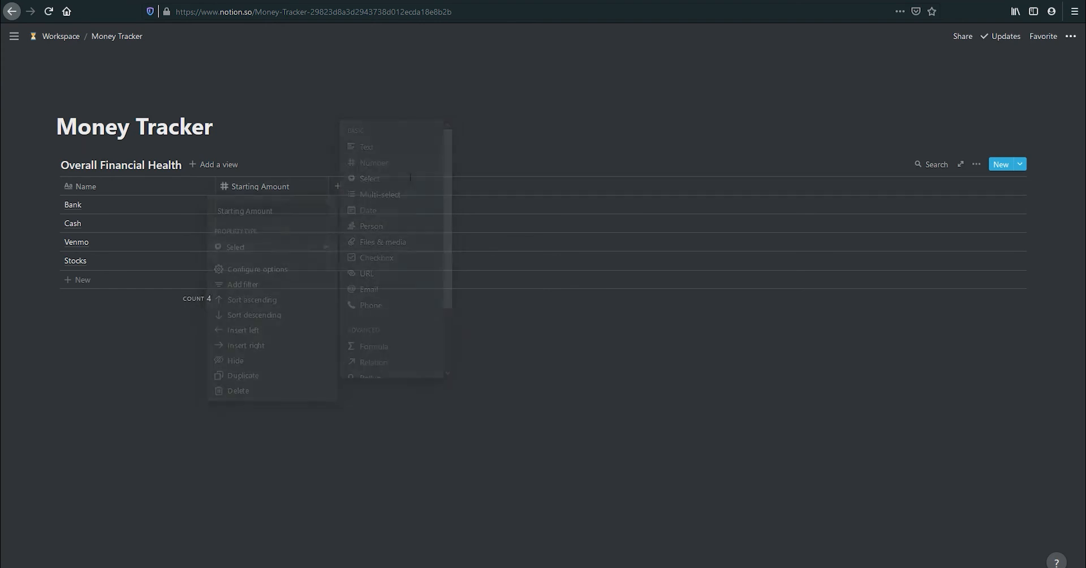
Enter the Starting Amount values: 100 for Bank, 25 for Cash, 3 for Venmo and 20 for Stocks.
click(279, 207)
text(100)
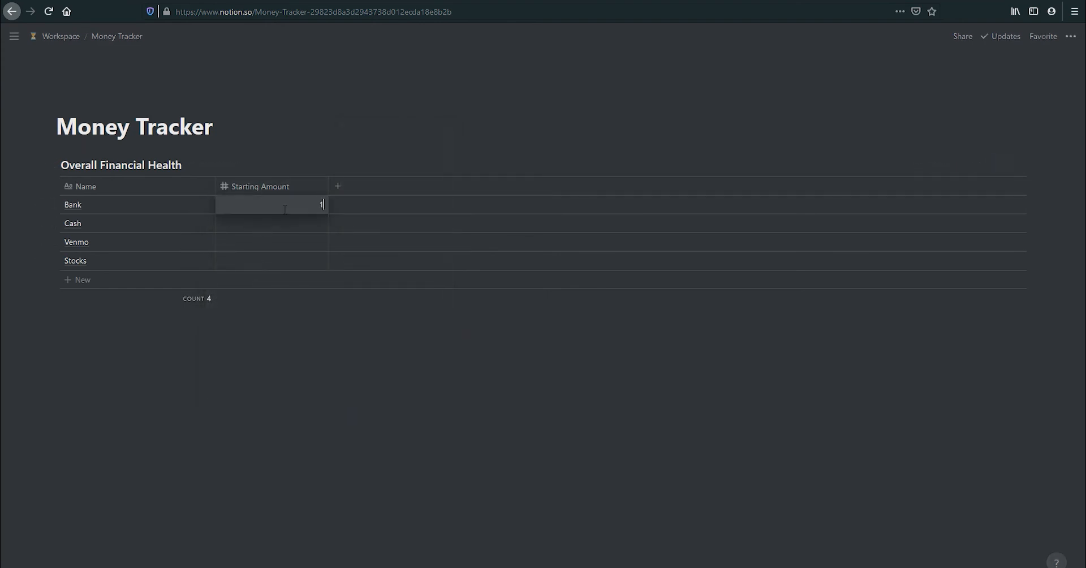
key(Return)
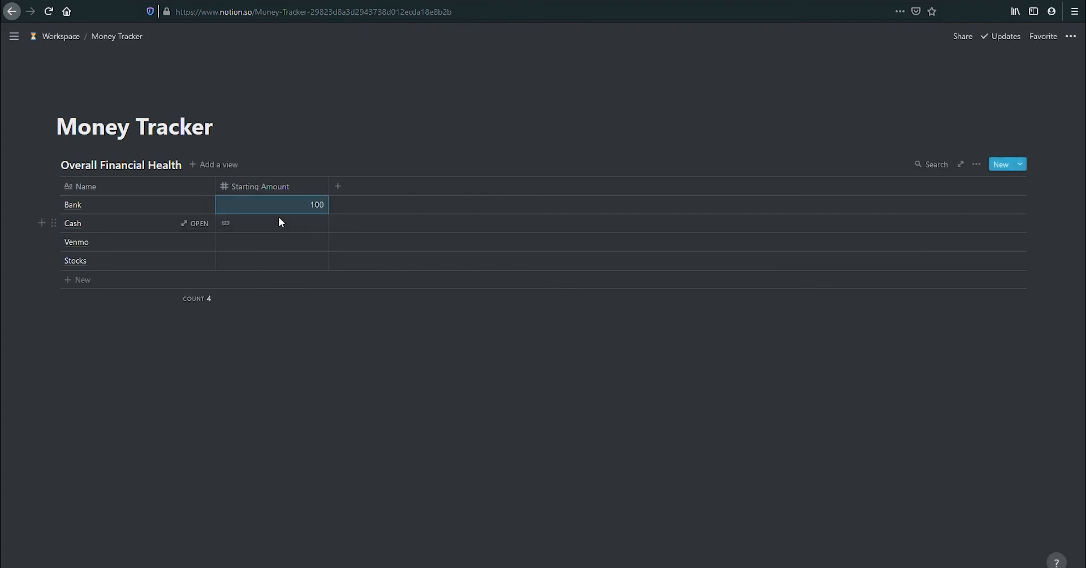
click(279, 221)
text(25)
key(Return)
click(283, 244)
text(3)
key(Return)
click(284, 260)
text(20)
key(Return)
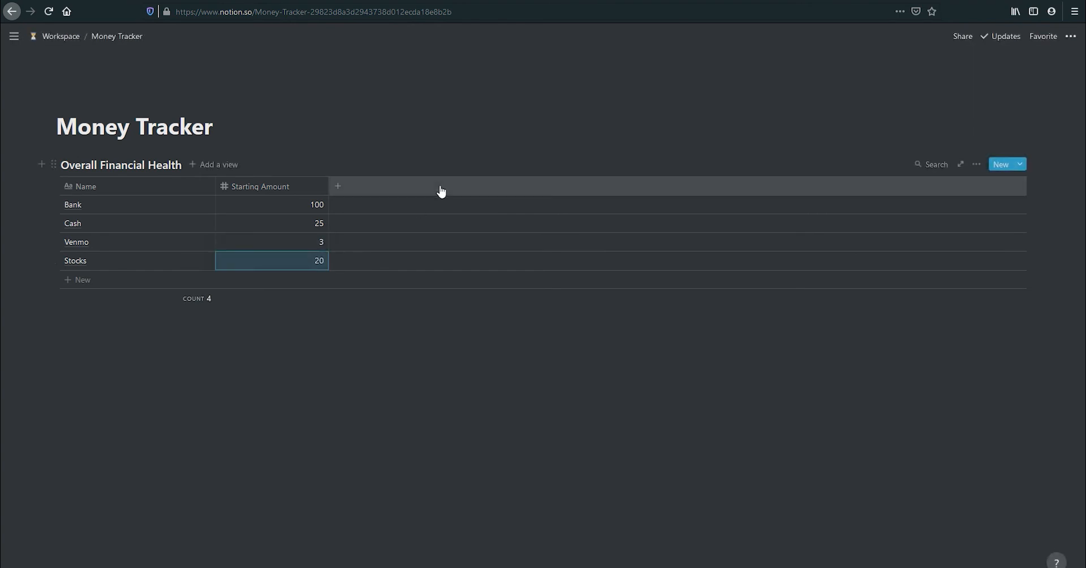
Add a column named Out with the Number property type after Starting Amount.
click(443, 189)
text(E)
key(BackSpace)
text(Out)
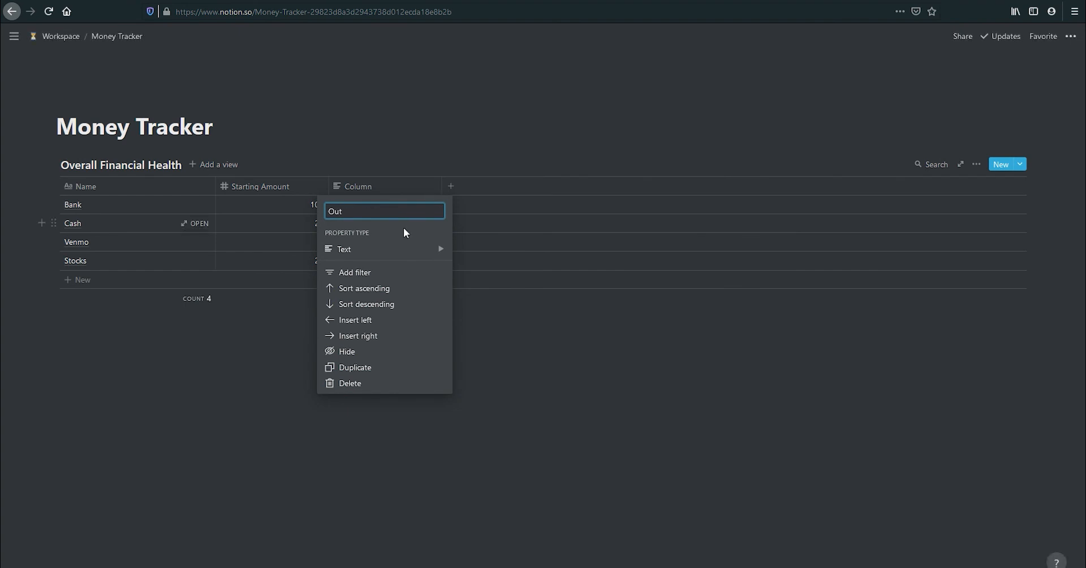
mouse_move(413, 258)
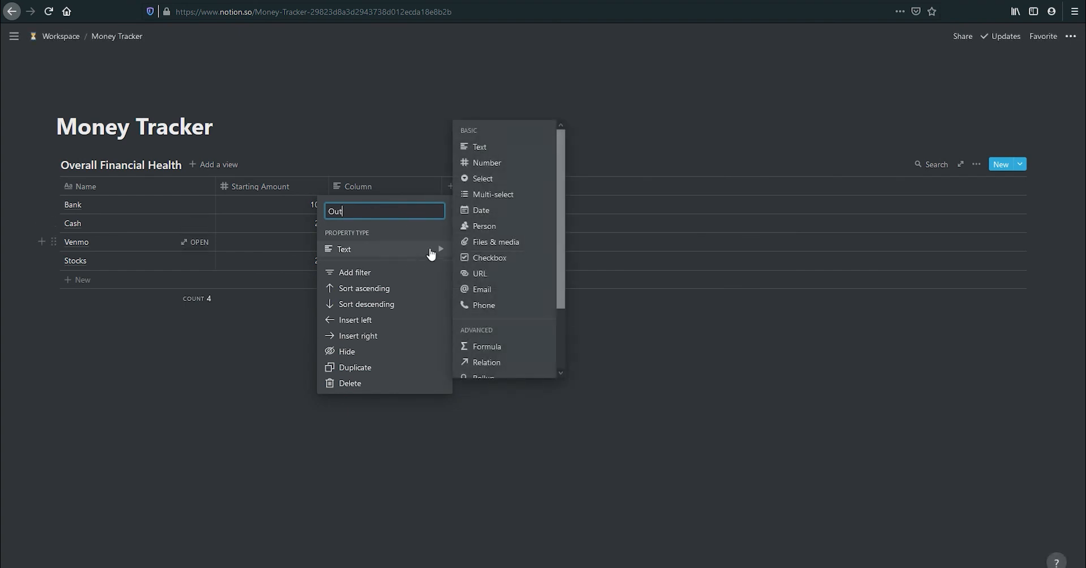
click(542, 168)
Add a column named In with the Number property type after the Out column.
click(491, 188)
text(IN)
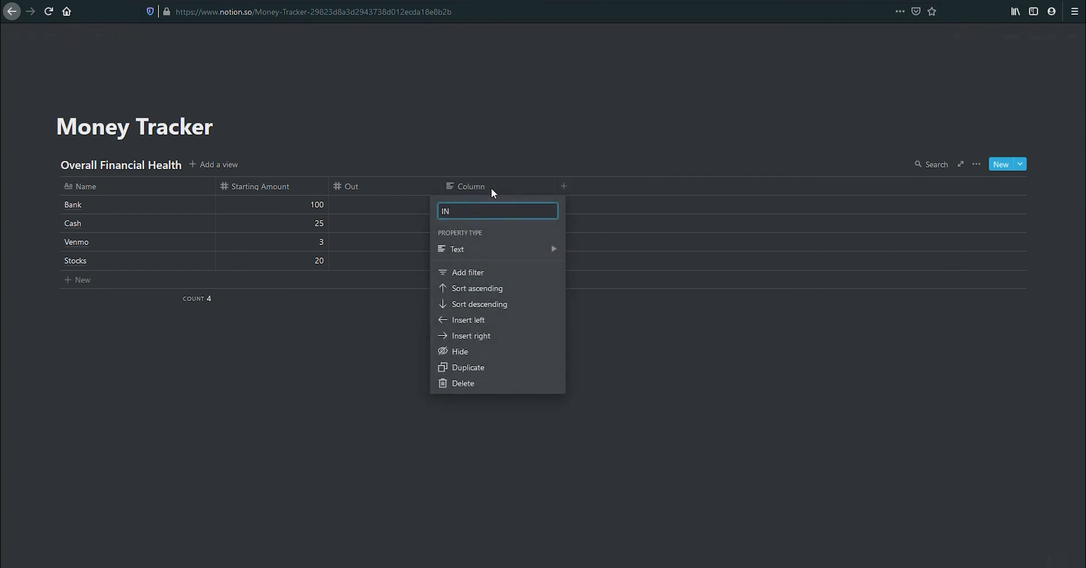
key(BackSpace)
text(n)
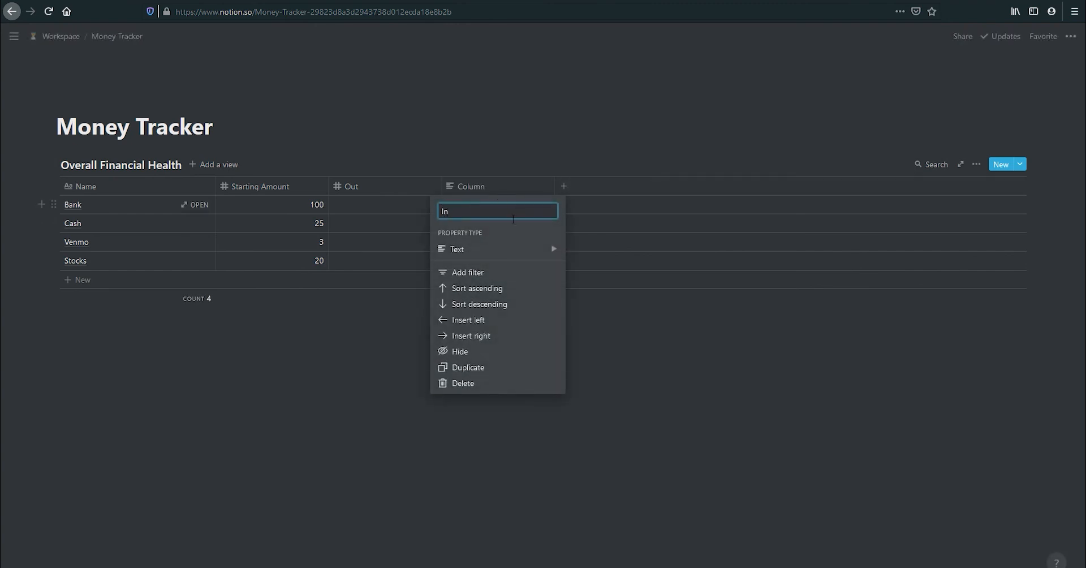
mouse_move(516, 249)
click(645, 169)
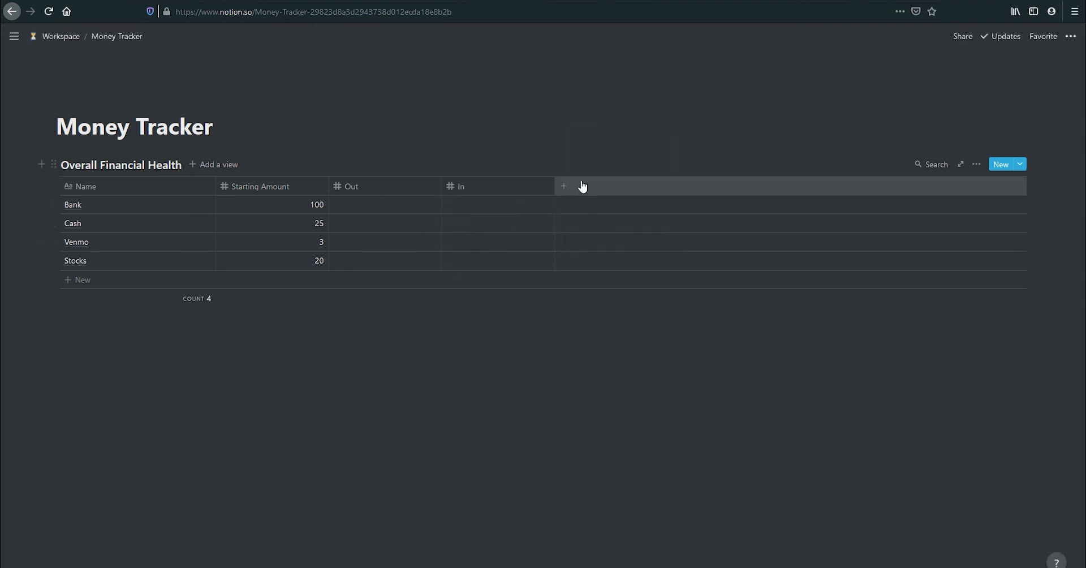
Add a column named Current after the In column and set its property type to Formula.
click(582, 186)
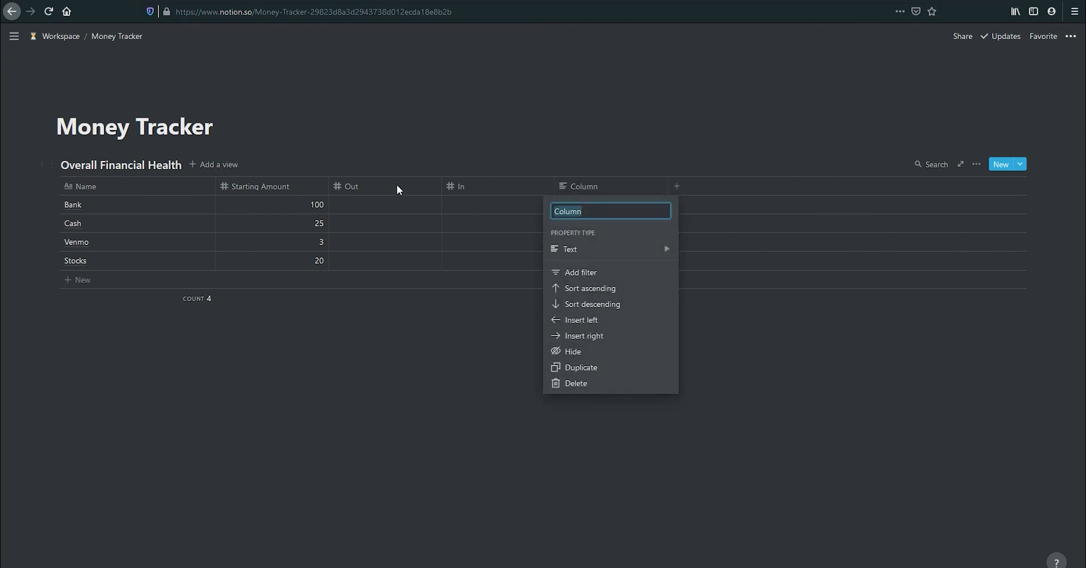
key(Escape)
click(585, 204)
key(Escape)
click(604, 184)
text(Current)
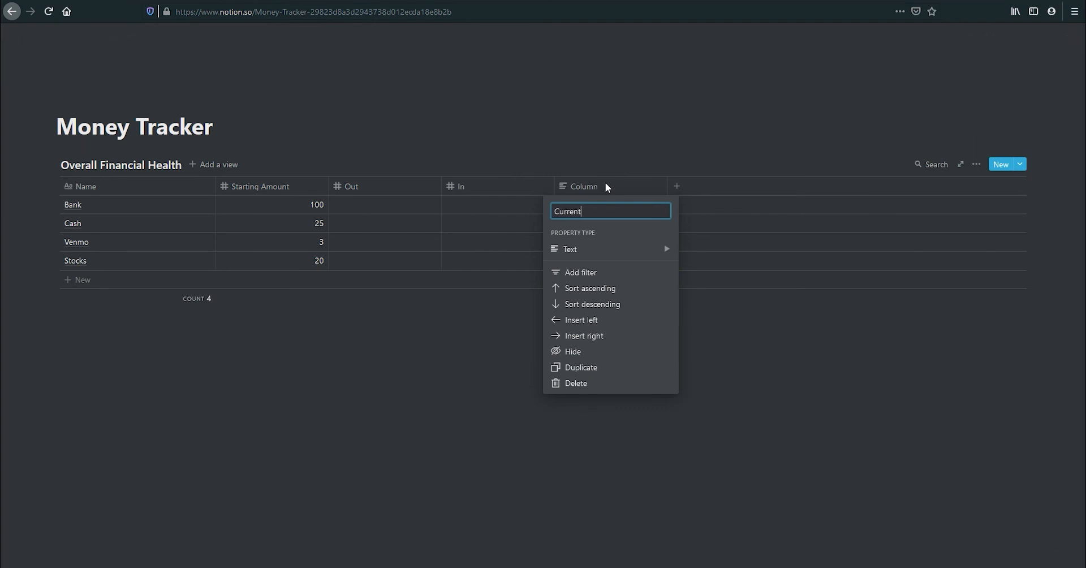
mouse_move(633, 247)
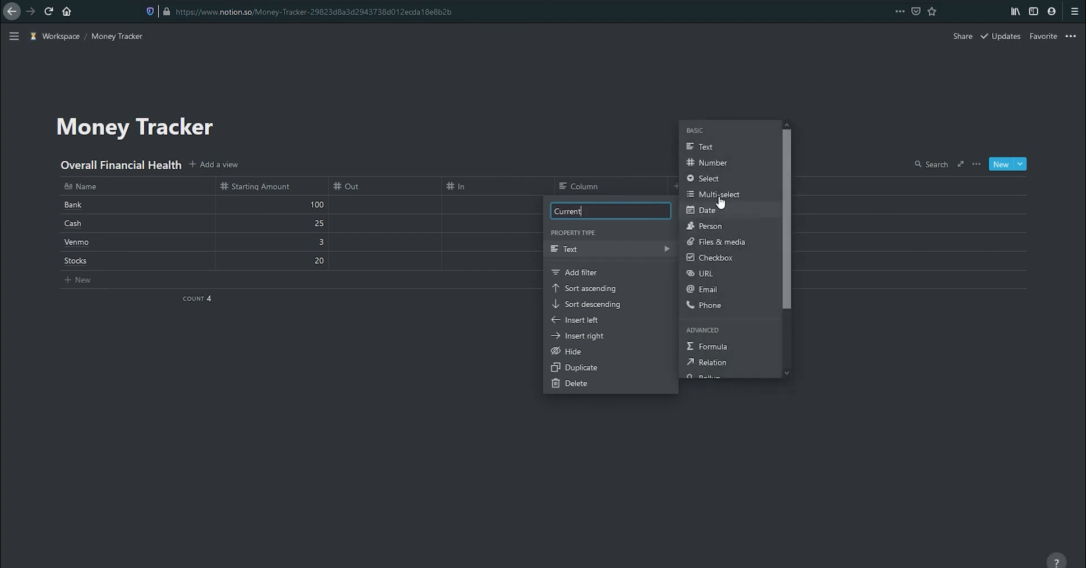
scroll(713, 226, down, 3)
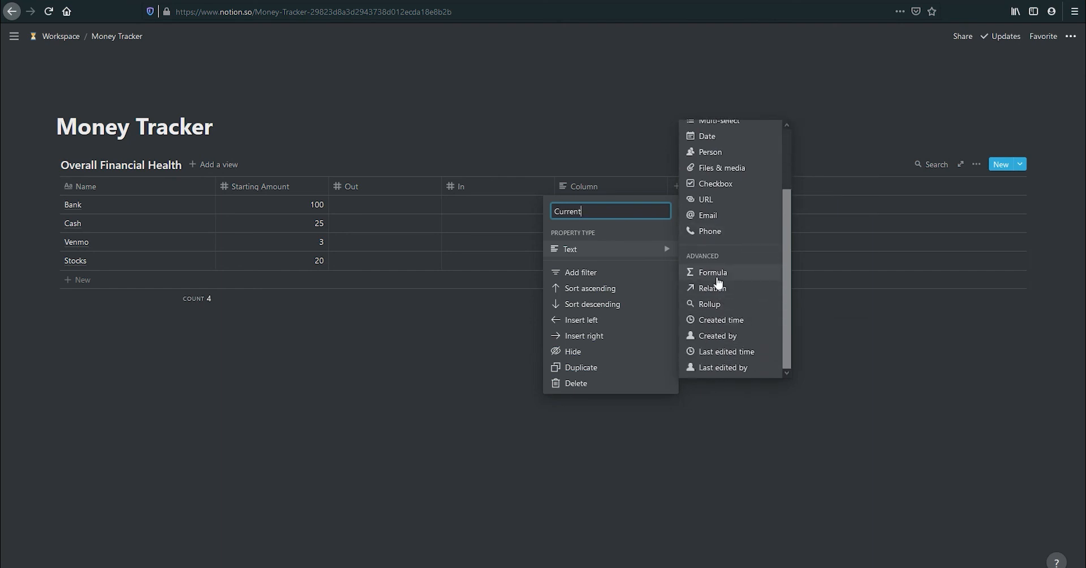
click(714, 274)
Set the Current column's formula to prop("Starting Amount")-prop("Out")+prop("In").
click(627, 199)
click(604, 276)
text(-)
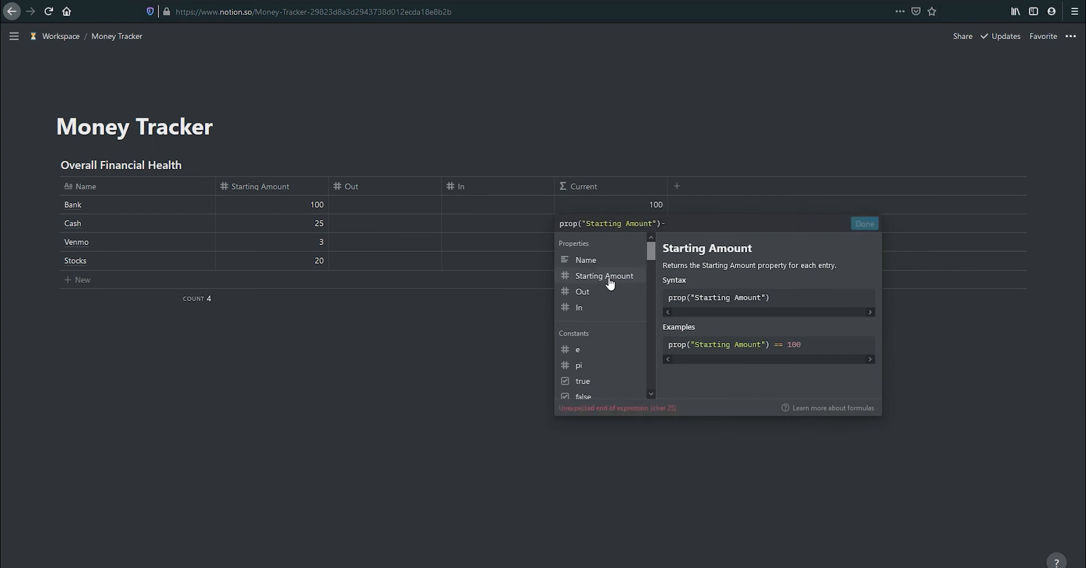
click(606, 293)
text(+)
click(601, 314)
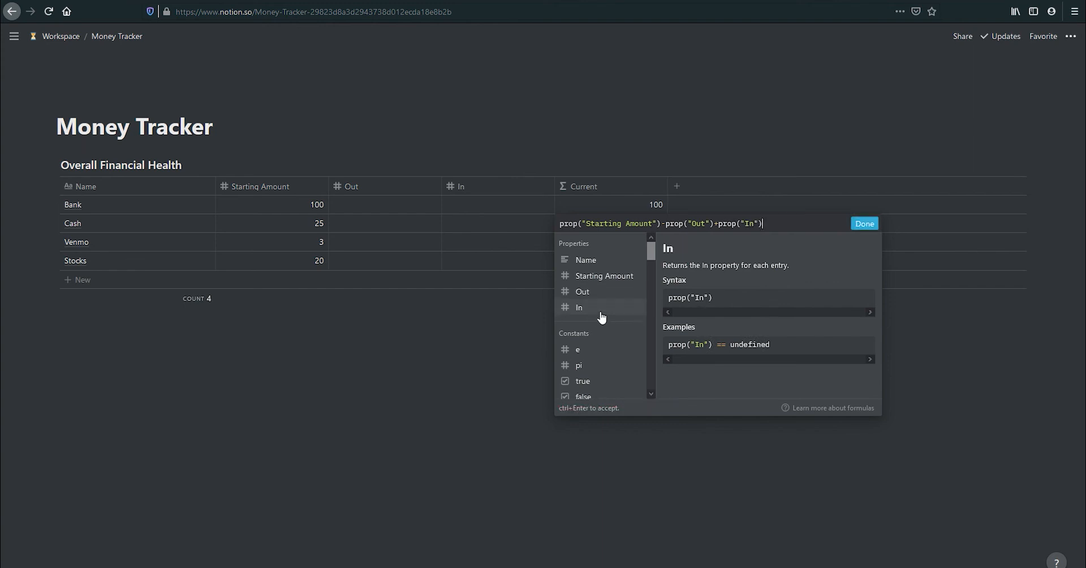
click(866, 225)
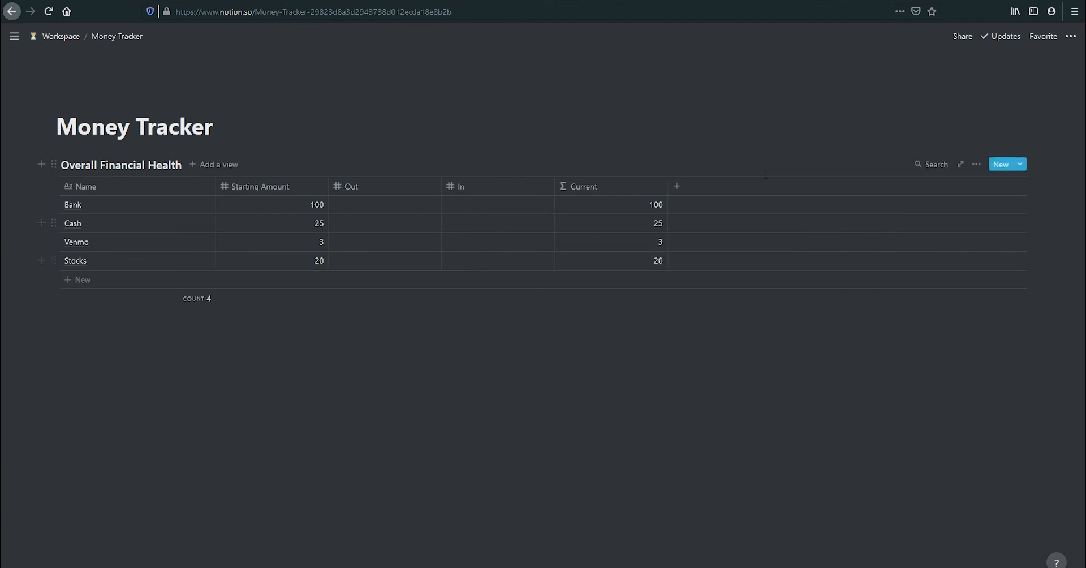
Test the Current formula on the Bank row with 5 in Out and 3 in In, and clear both values.
click(412, 216)
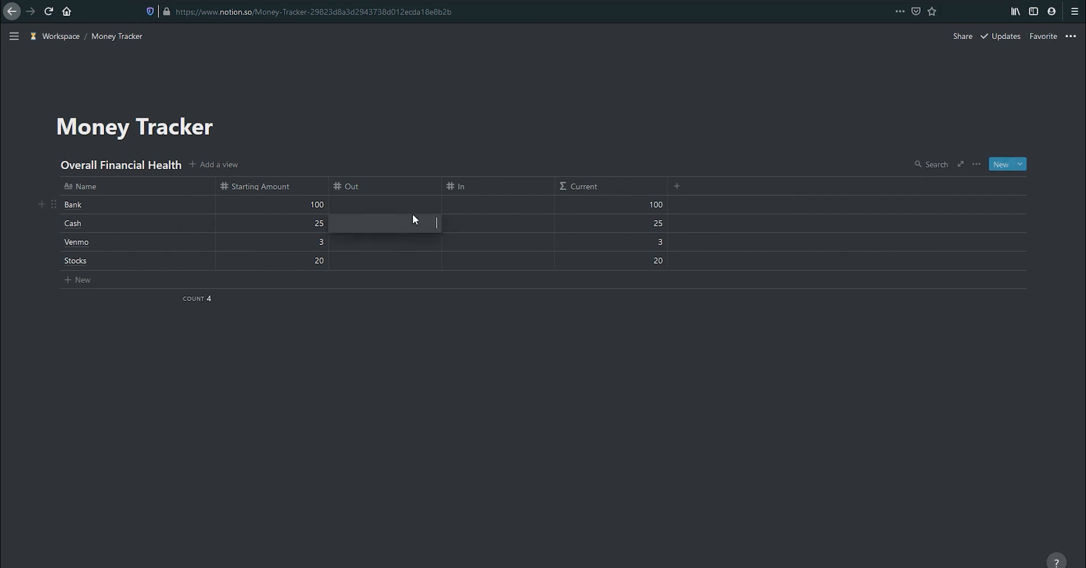
click(419, 209)
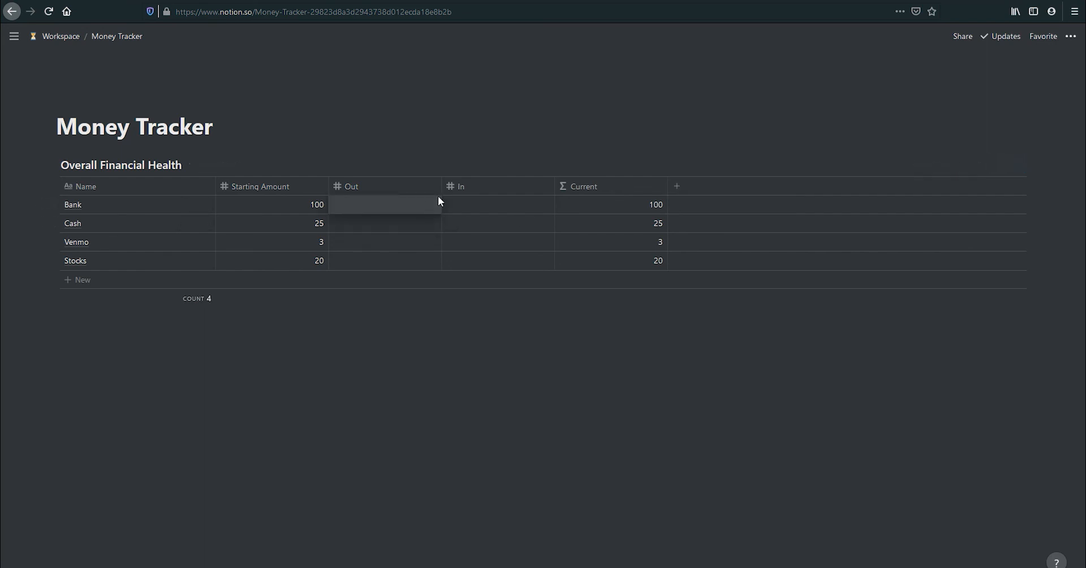
key(Return)
click(476, 203)
text(3)
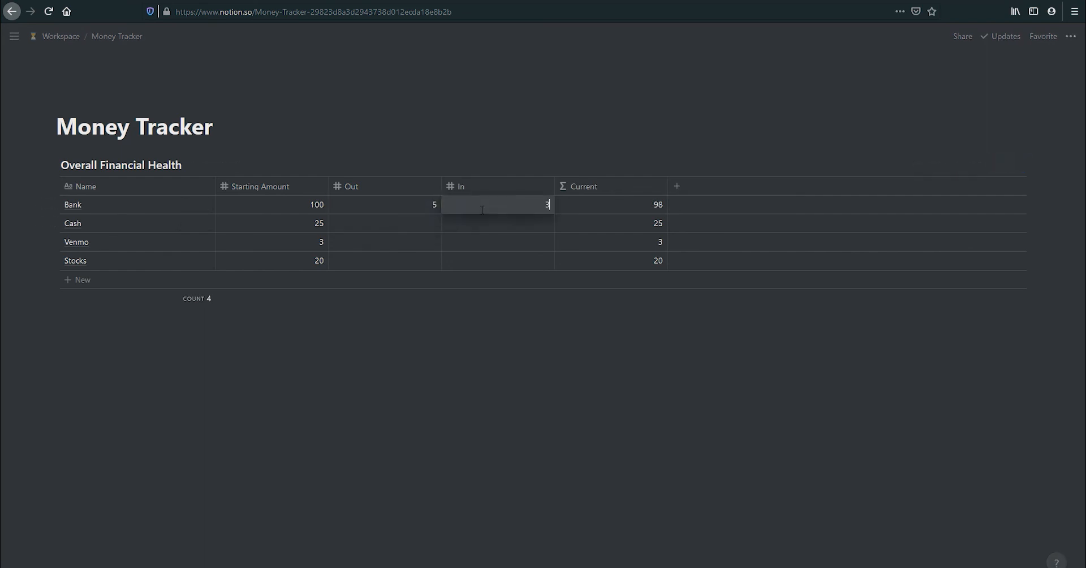
key(Return)
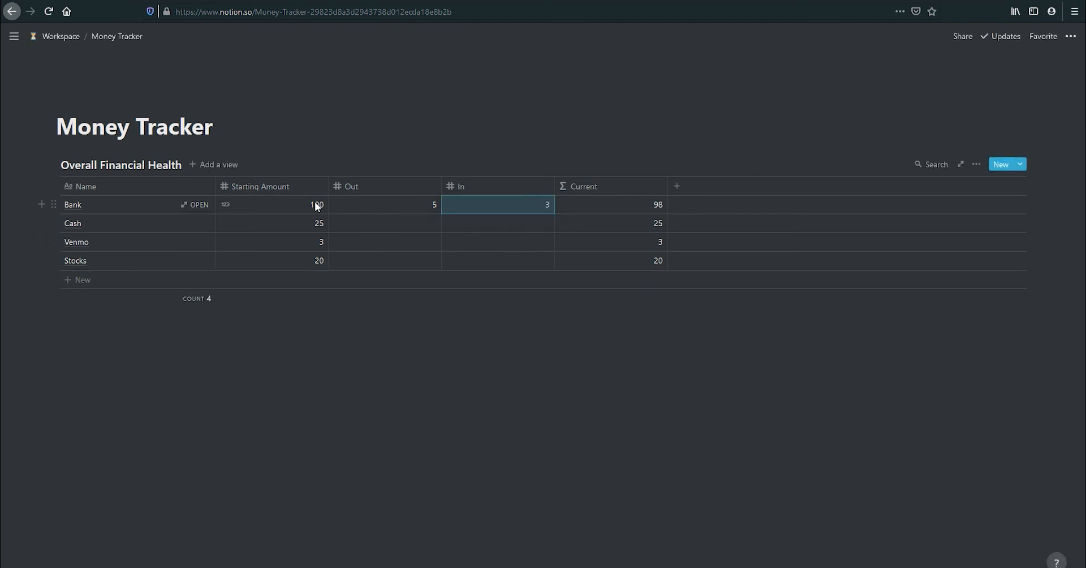
key(Left)
key(Delete)
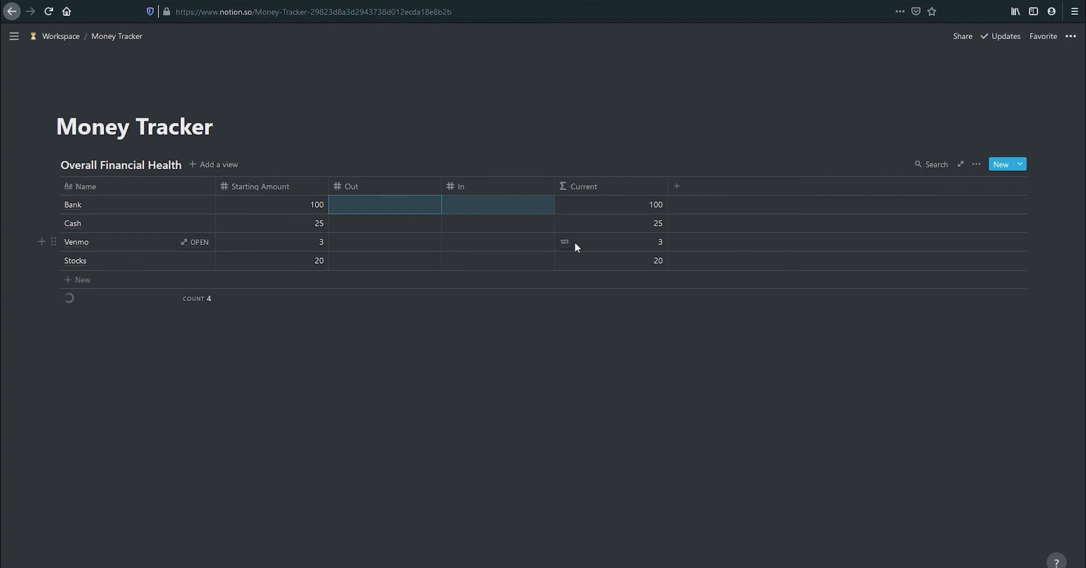
Show the Sum calculation beneath the Current column.
click(601, 381)
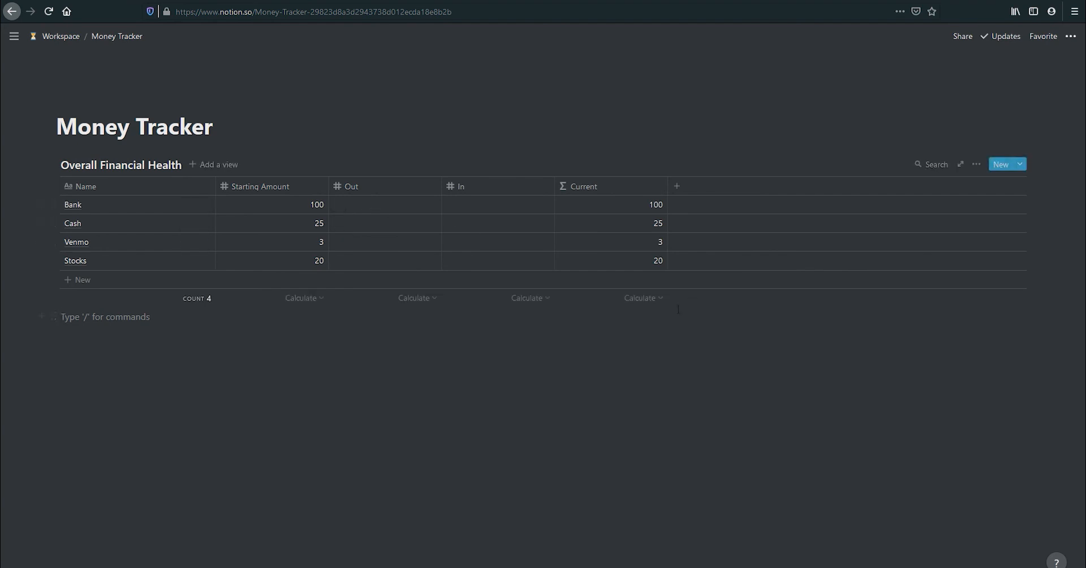
click(663, 300)
click(611, 452)
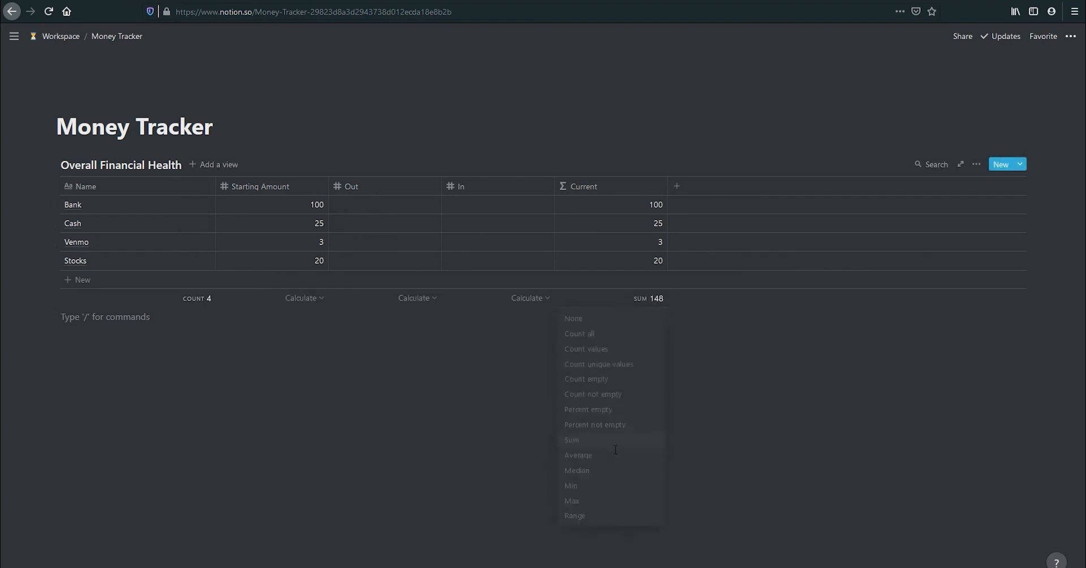
Add a toggle list named Expenses below the Overall Financial Health table.
key(Return)
text(/)
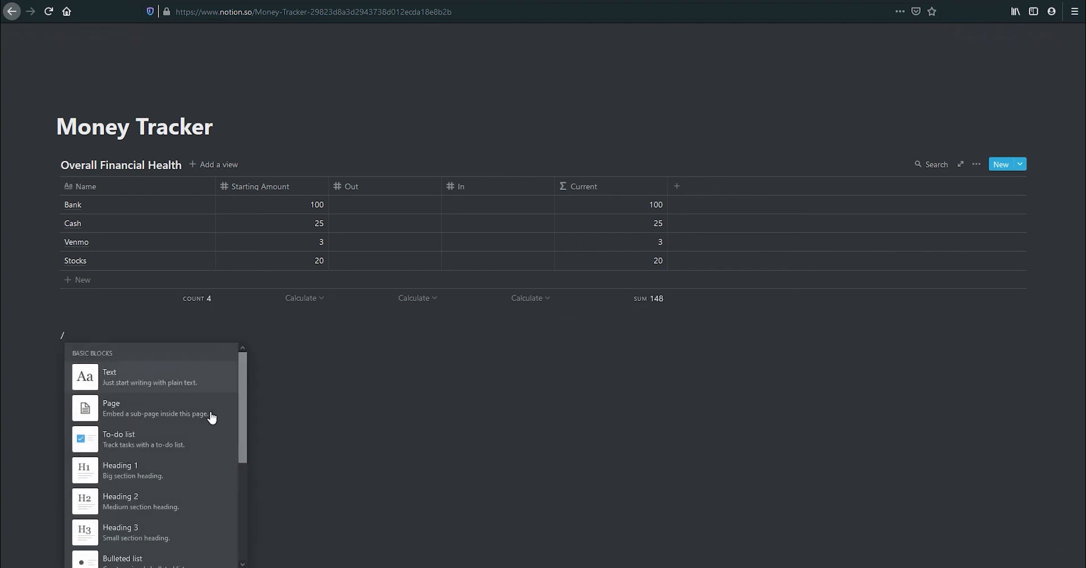
text(ti)
key(BackSpace)
text(o)
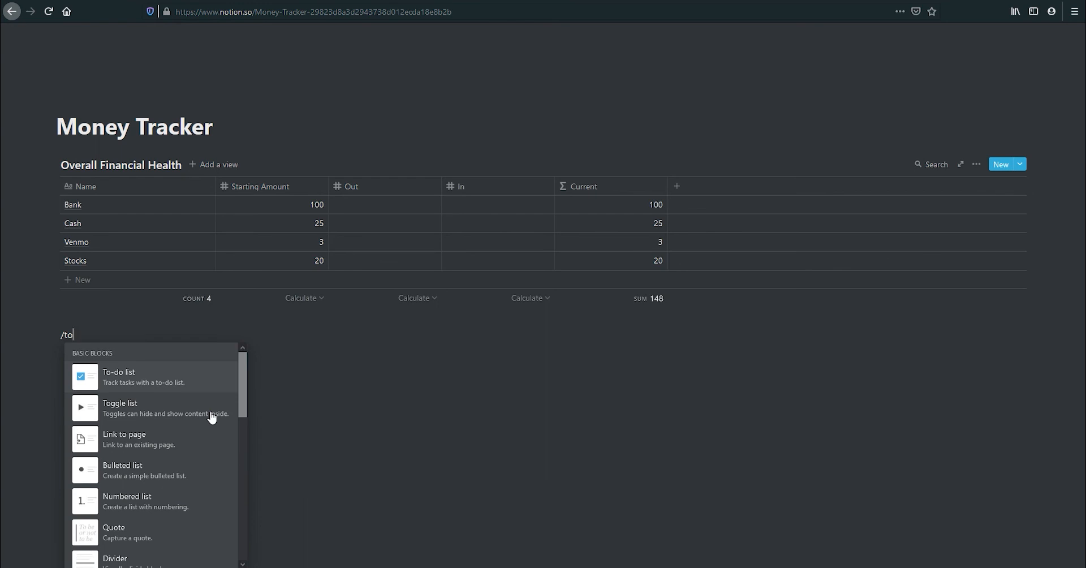
click(212, 417)
text(Expe)
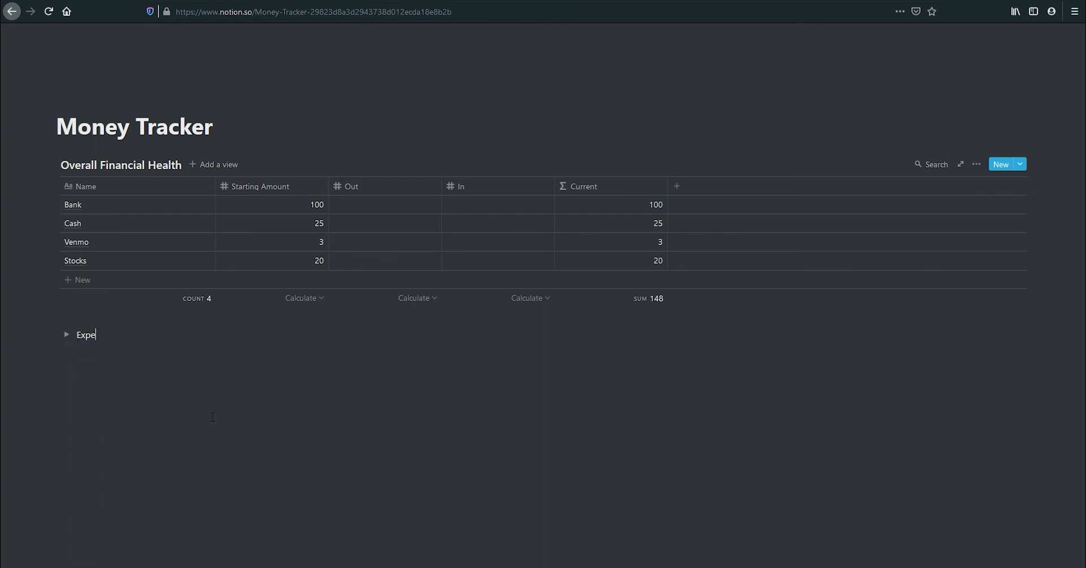
text(nde)
key(BackSpace)
key(BackSpace)
text(se)
Insert an inline table titled Expenses inside the Expenses toggle and name its first row Coffee.
click(66, 334)
click(88, 355)
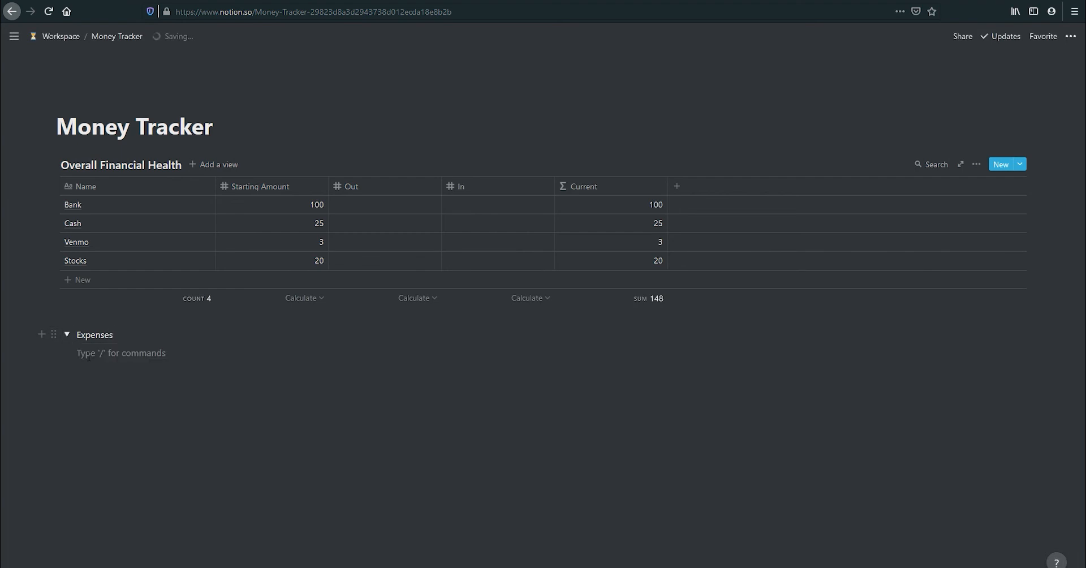
text(/table)
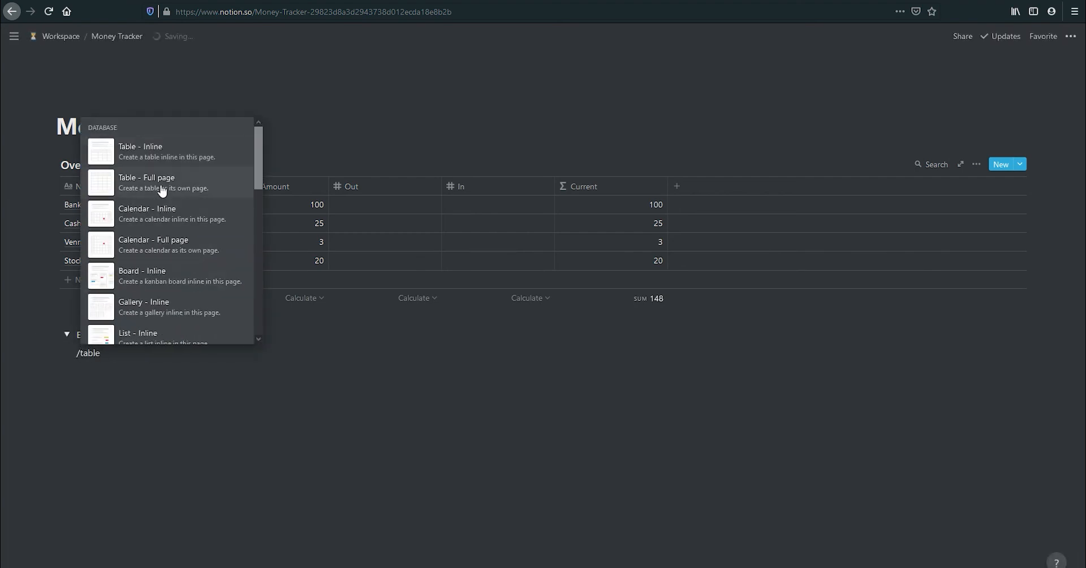
click(164, 153)
text(Expenses)
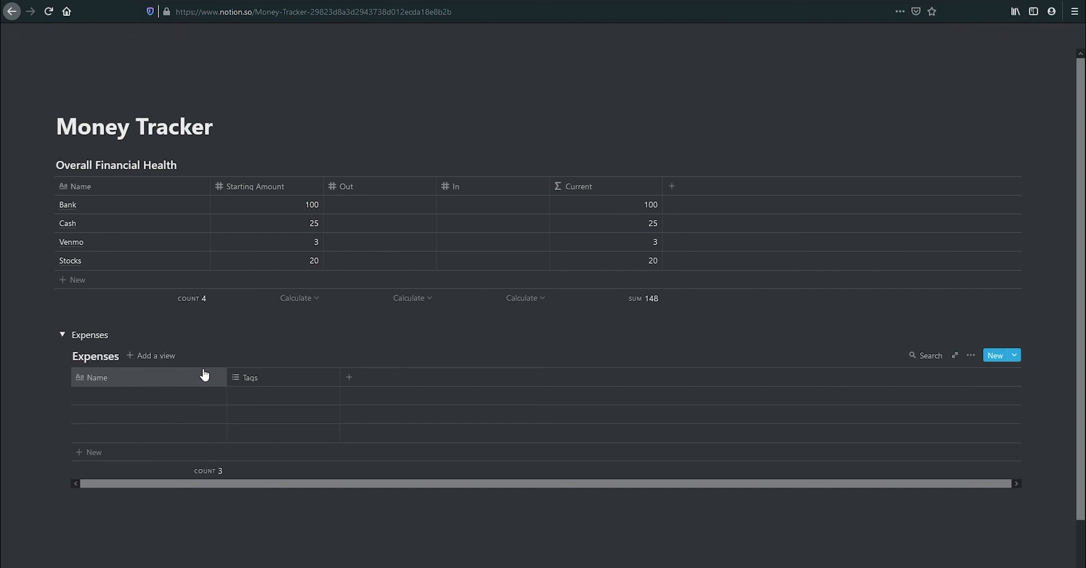
click(187, 395)
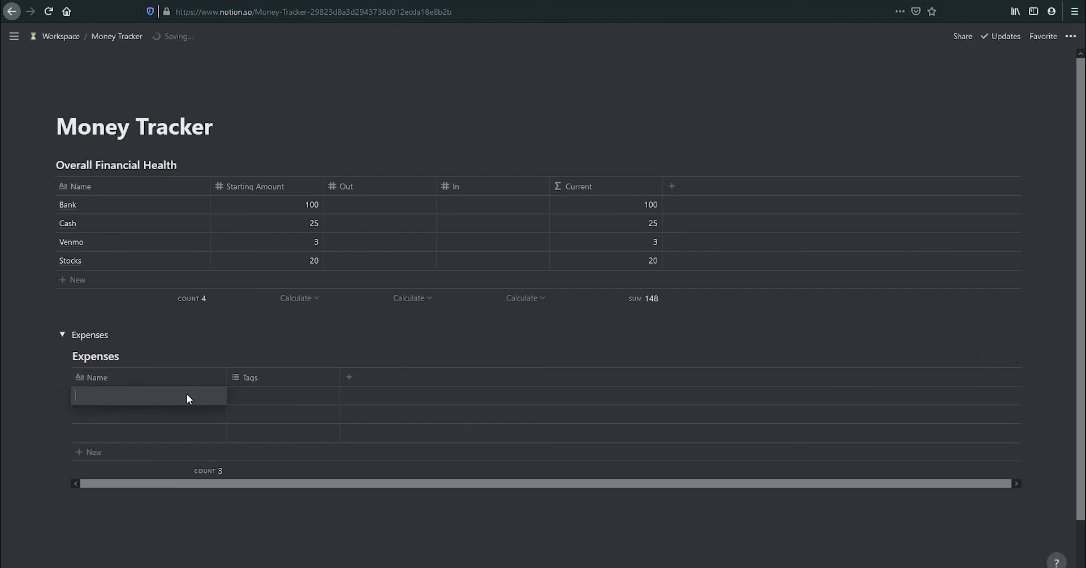
text(Coffee)
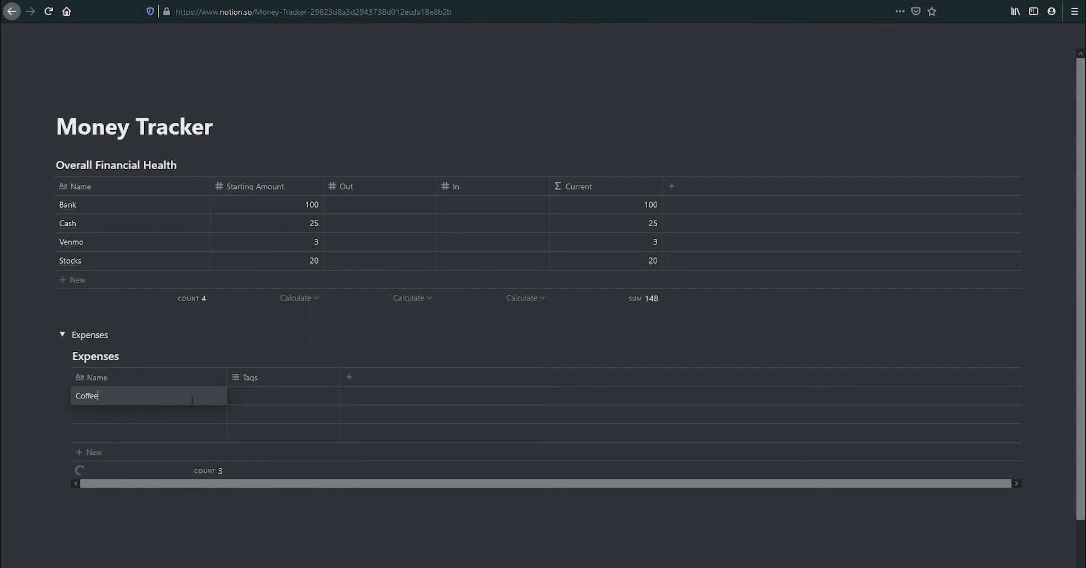
Change the Tags column to a Date property named Date, with Jan 8, 2021 as the Coffee row's date.
click(272, 374)
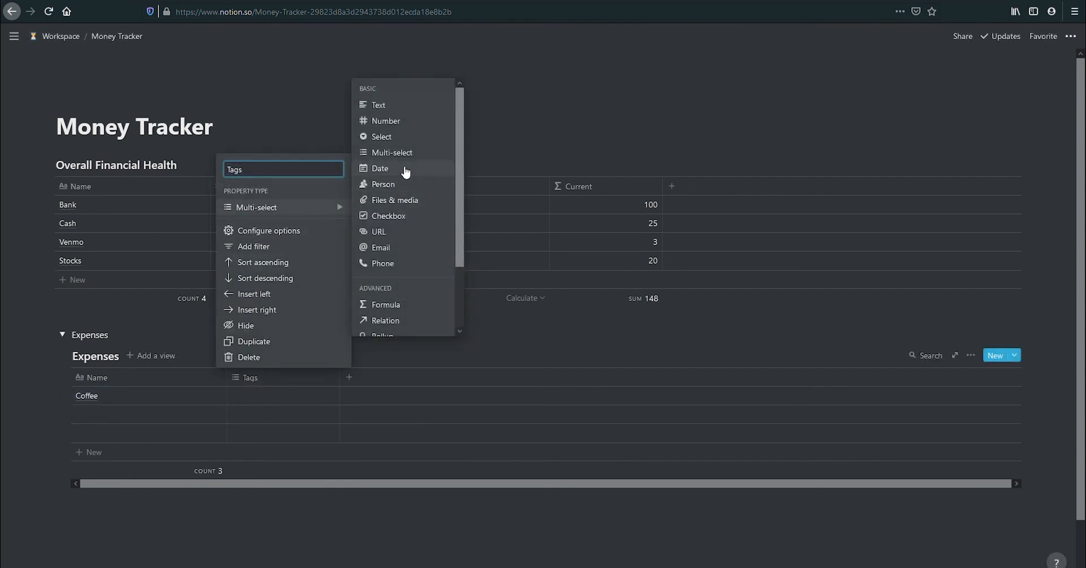
click(403, 160)
click(284, 391)
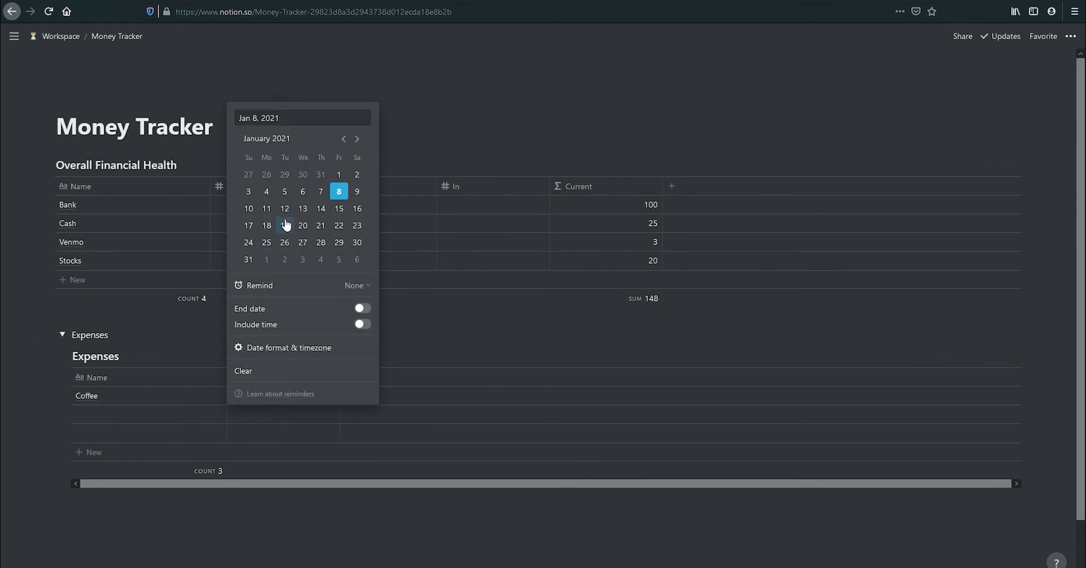
key(Escape)
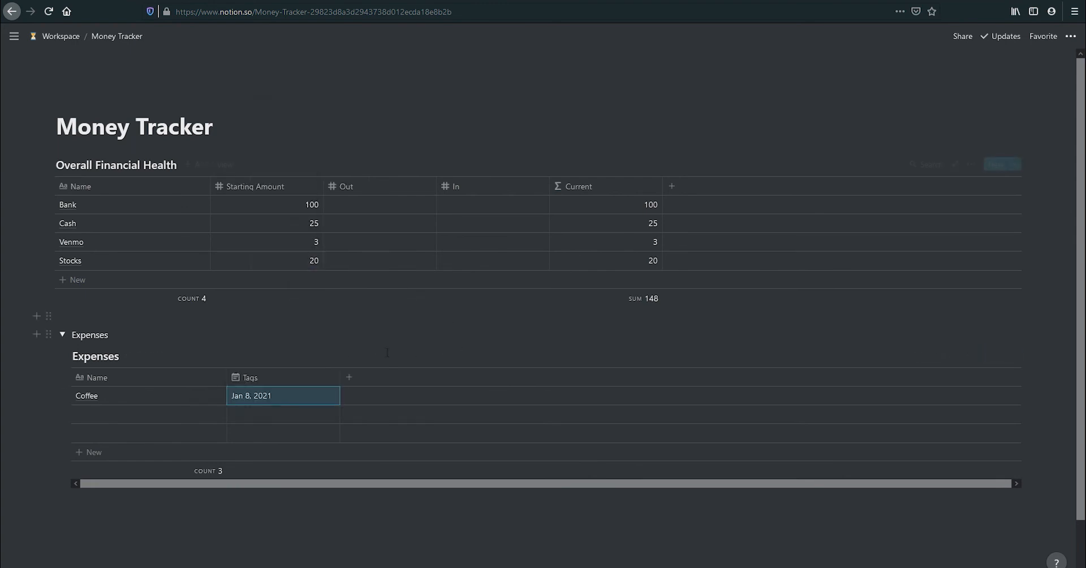
click(307, 378)
key(BackSpace)
text(Date)
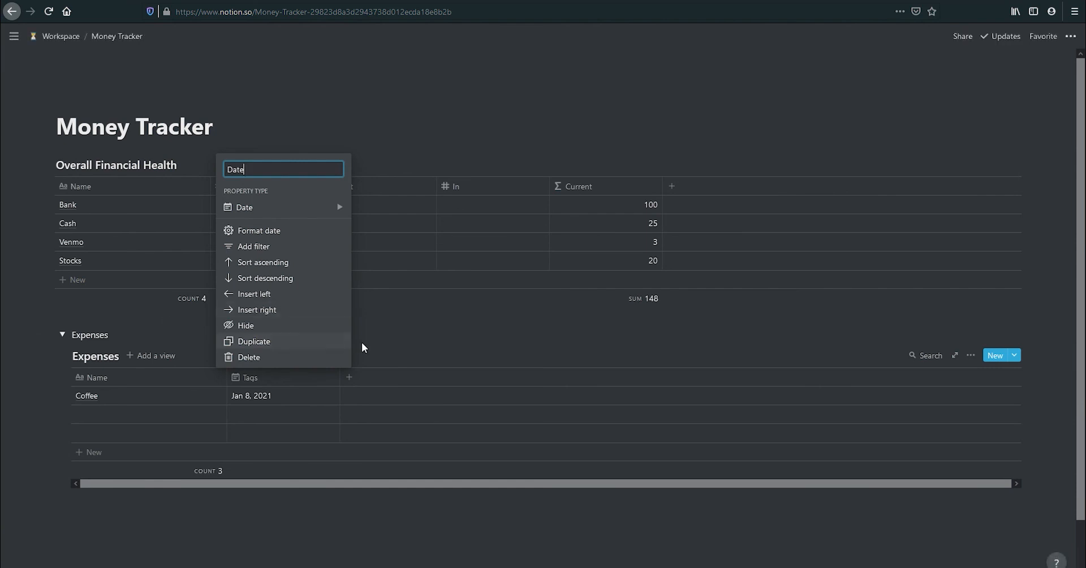
click(373, 374)
Add a Select column named Type of Payment after the Date column in the Expenses table.
click(370, 374)
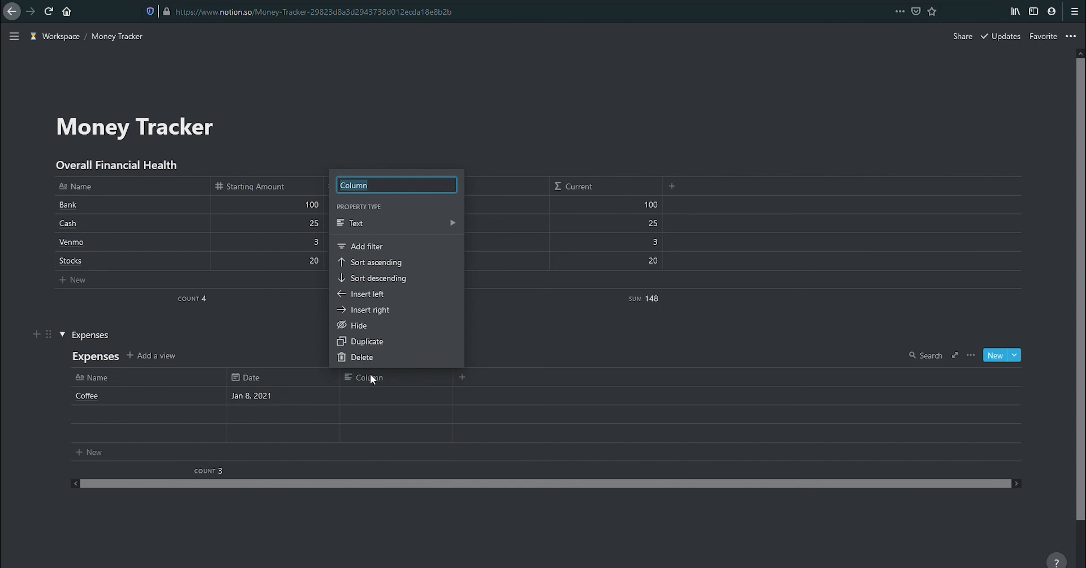
text(Ty)
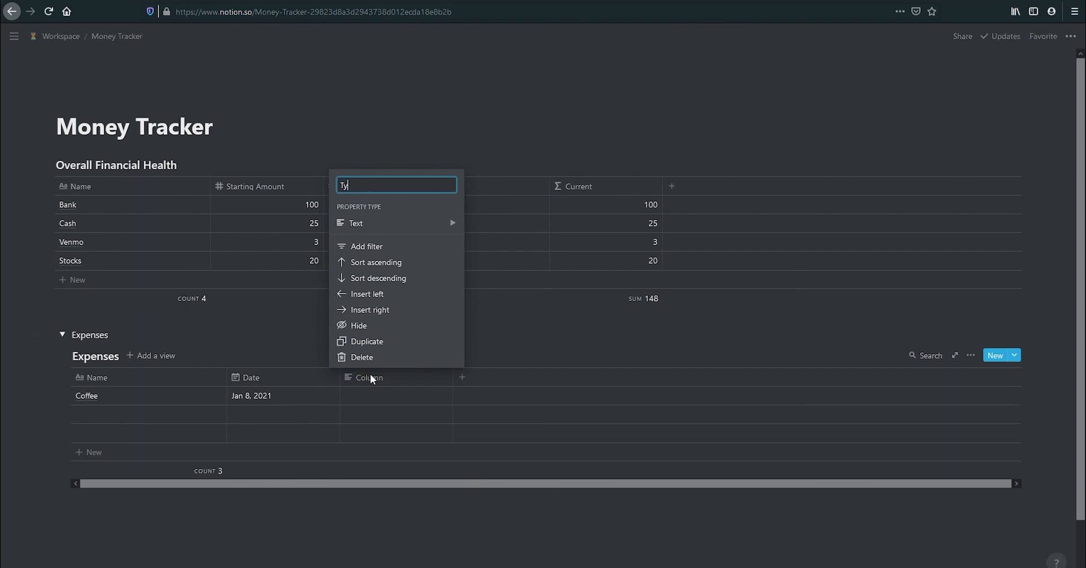
text(pe of Payment)
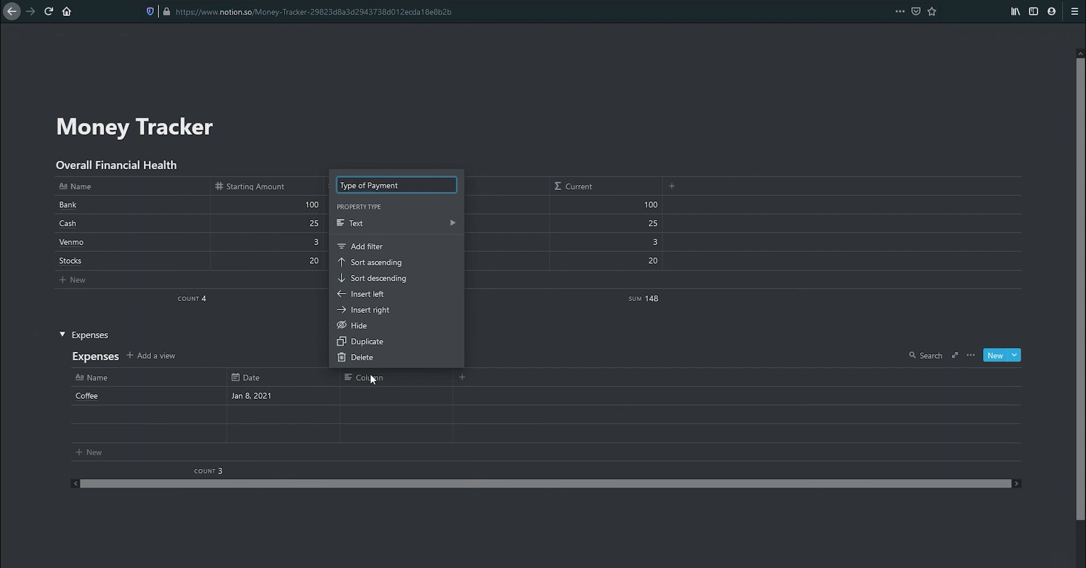
mouse_move(440, 223)
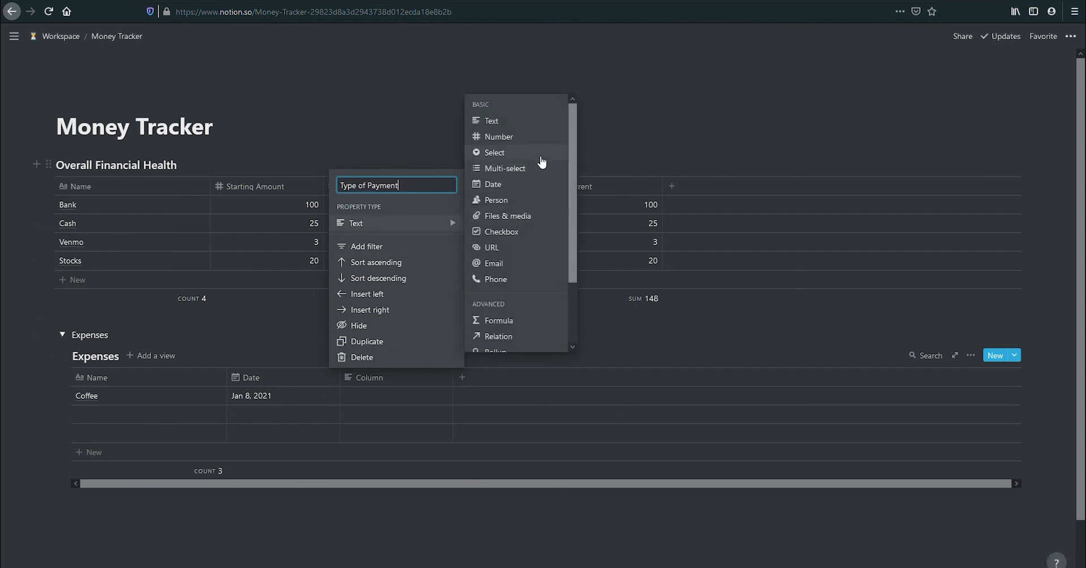
click(542, 163)
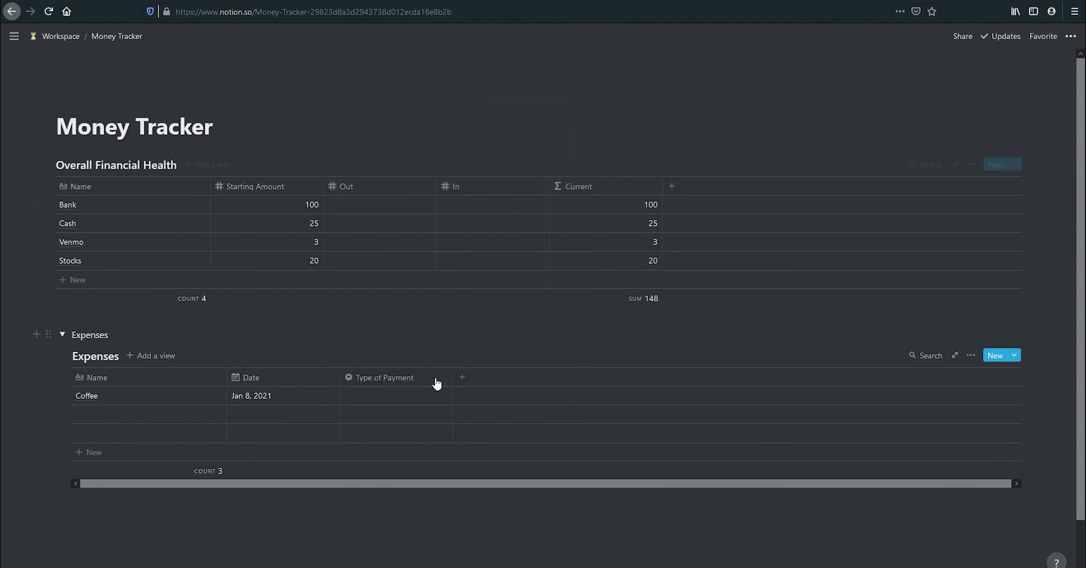
click(400, 397)
text(Cash)
key(Return)
key(ctrl+z)
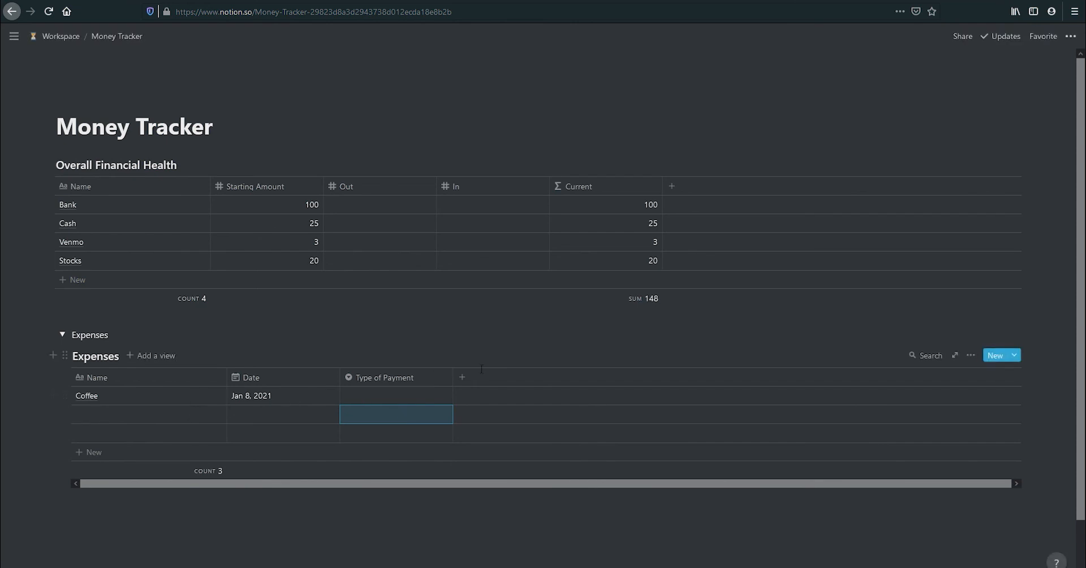
Add a column named Relation to the Expenses table and relate it to the Overall Financial Health database.
click(462, 377)
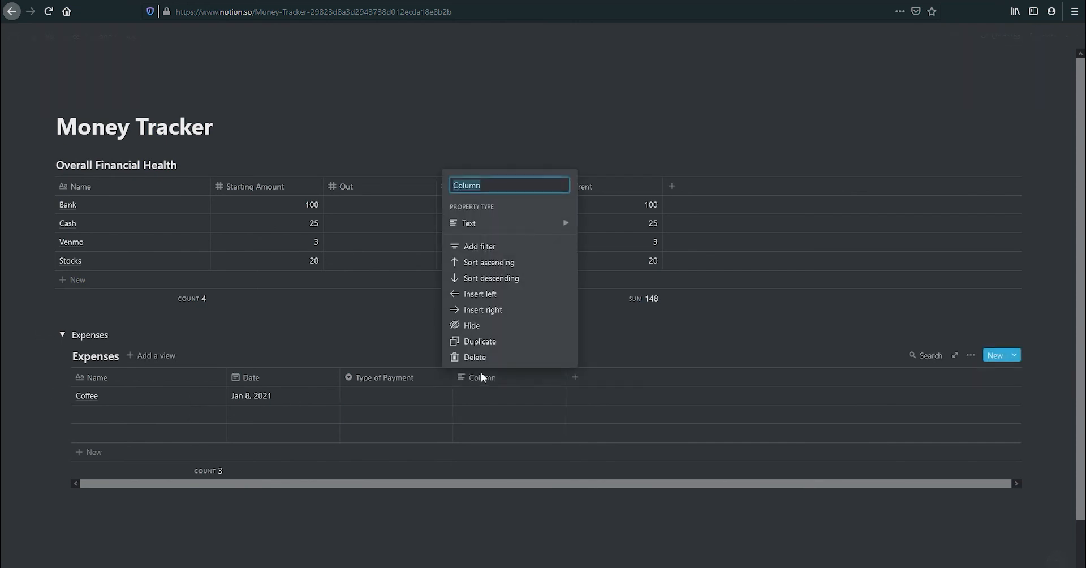
key(BackSpace)
text(Relation)
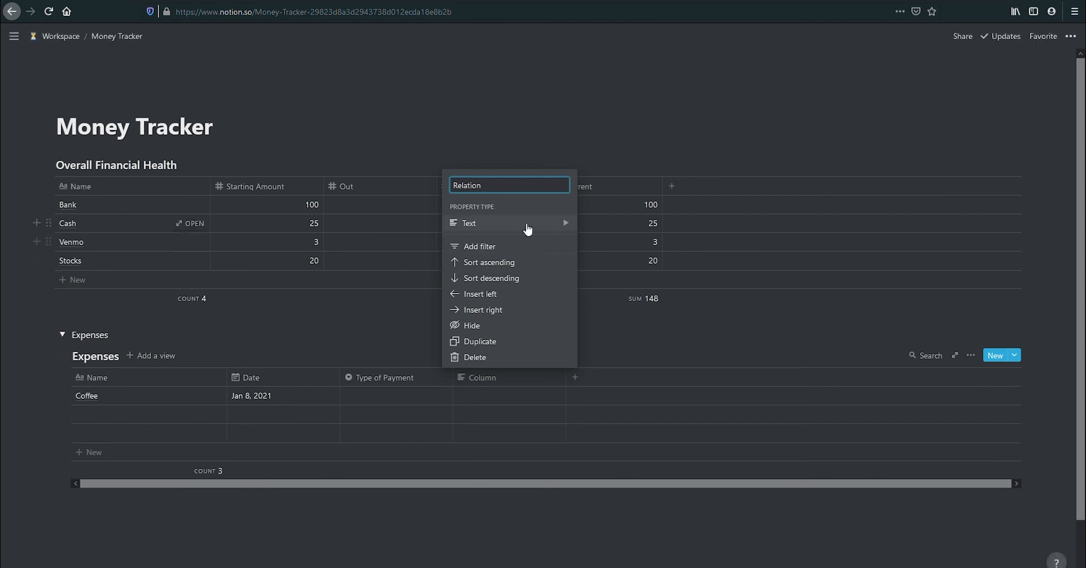
mouse_move(558, 223)
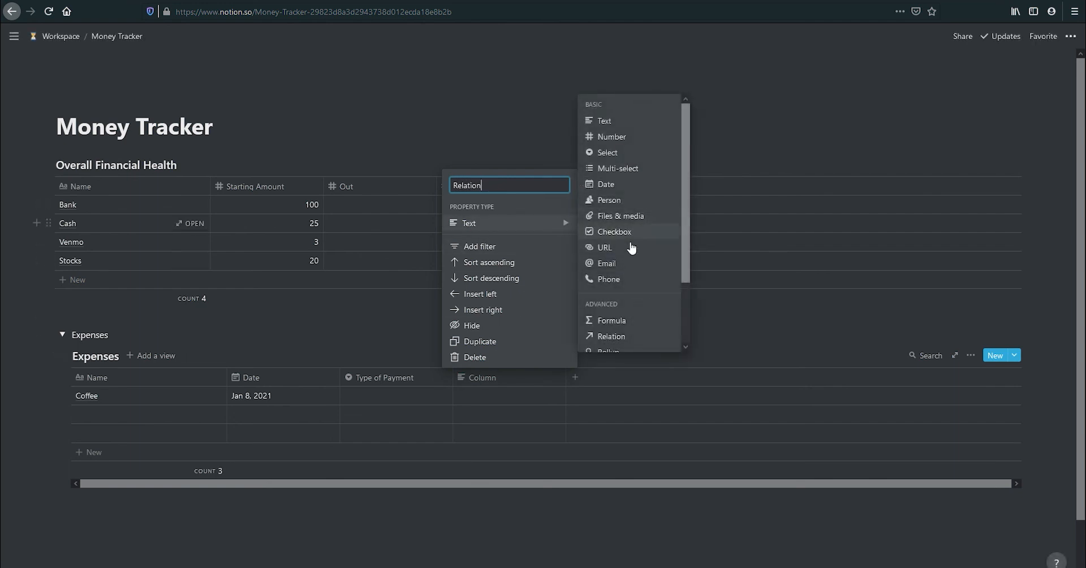
click(634, 338)
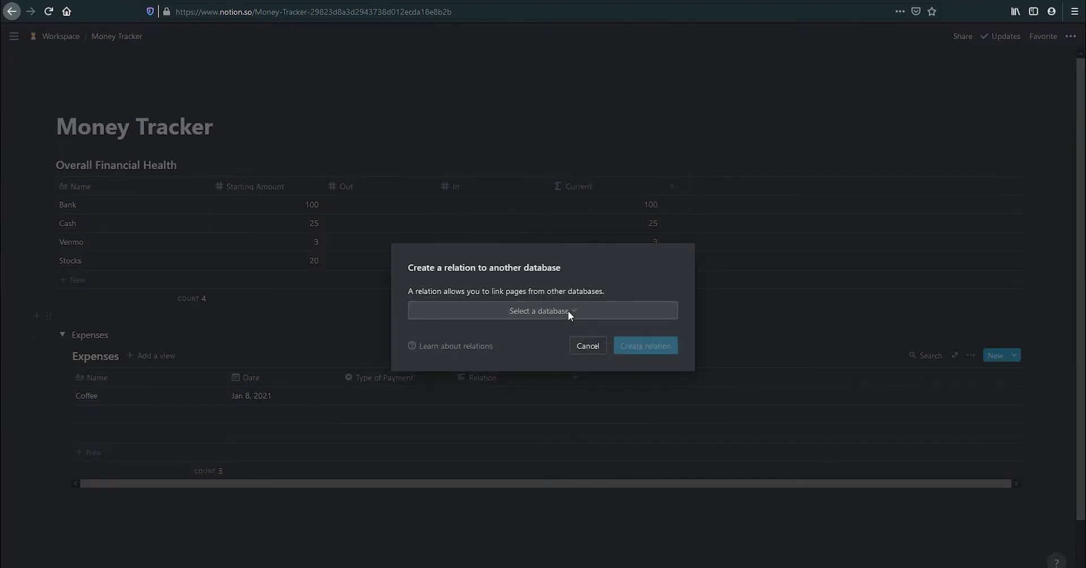
click(572, 314)
scroll(511, 407, down, 2)
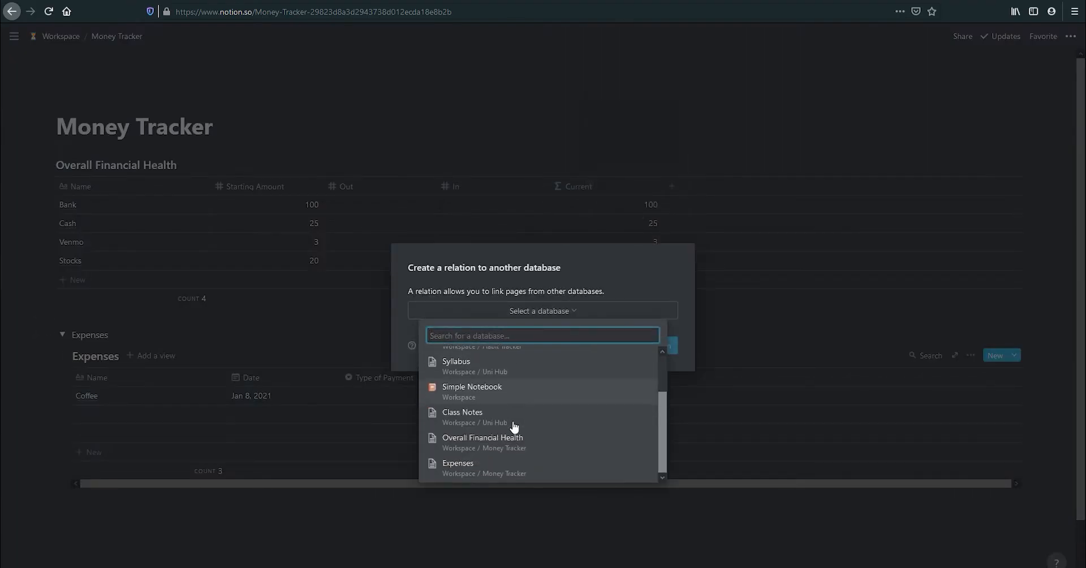
click(516, 446)
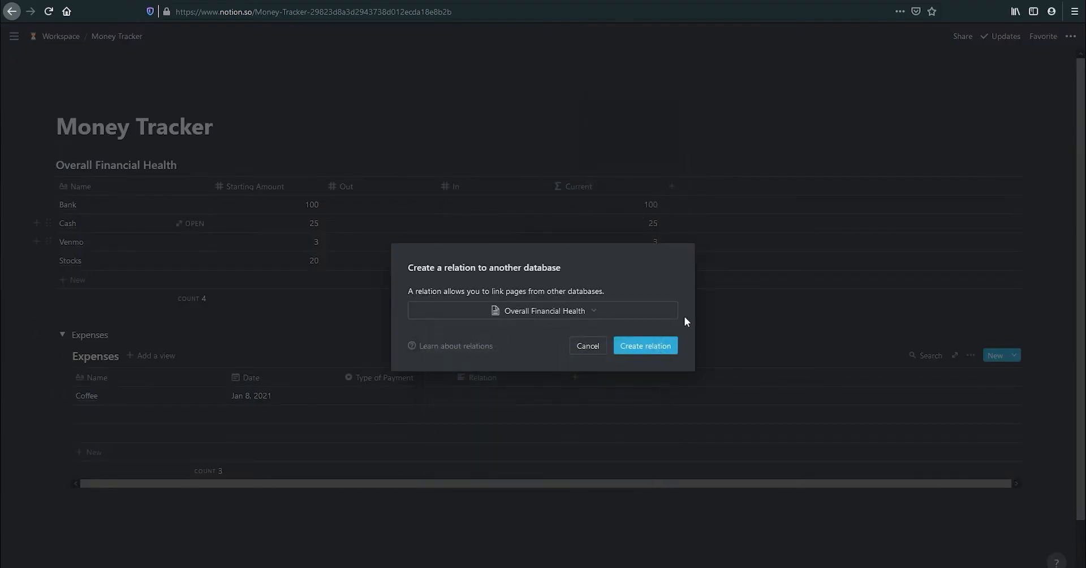
click(666, 354)
Link the Coffee expense to the Cash account in the Relation column.
click(486, 390)
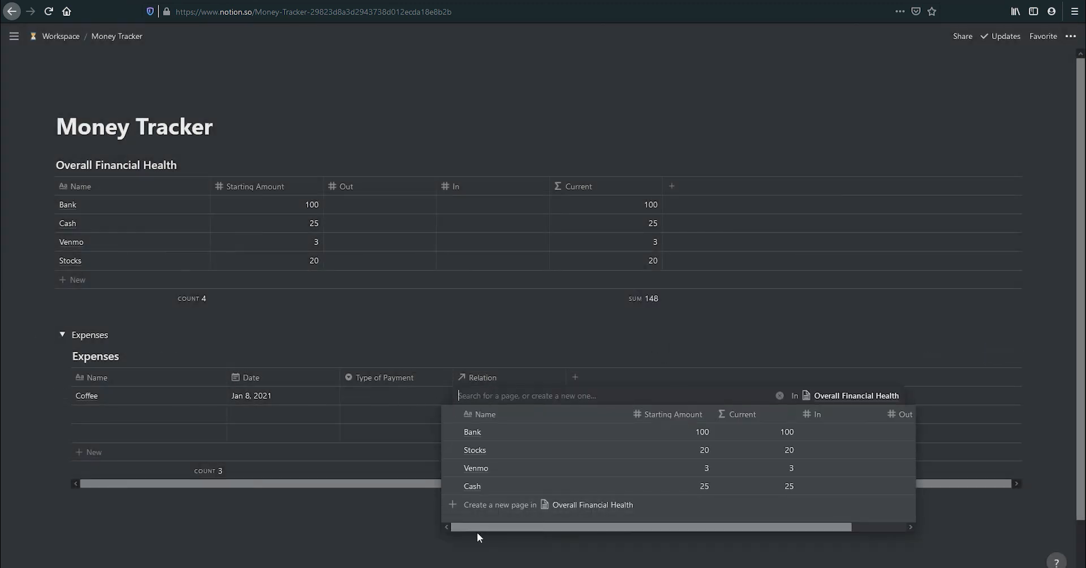
click(453, 487)
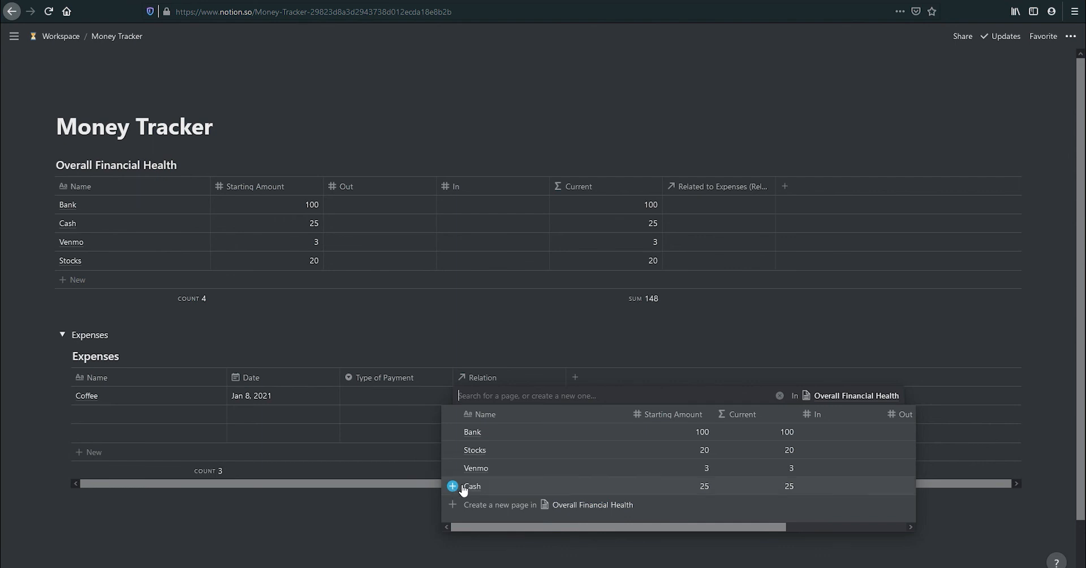
key(Escape)
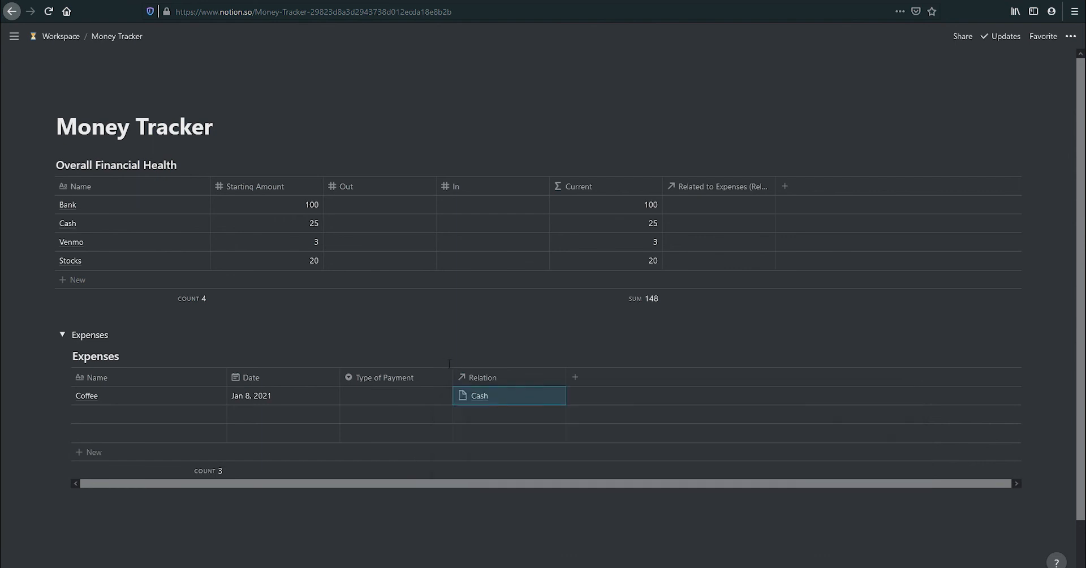
Create a Cash option in the Coffee row's Type of Payment field and assign it.
click(388, 409)
click(386, 392)
click(394, 398)
text(Cash)
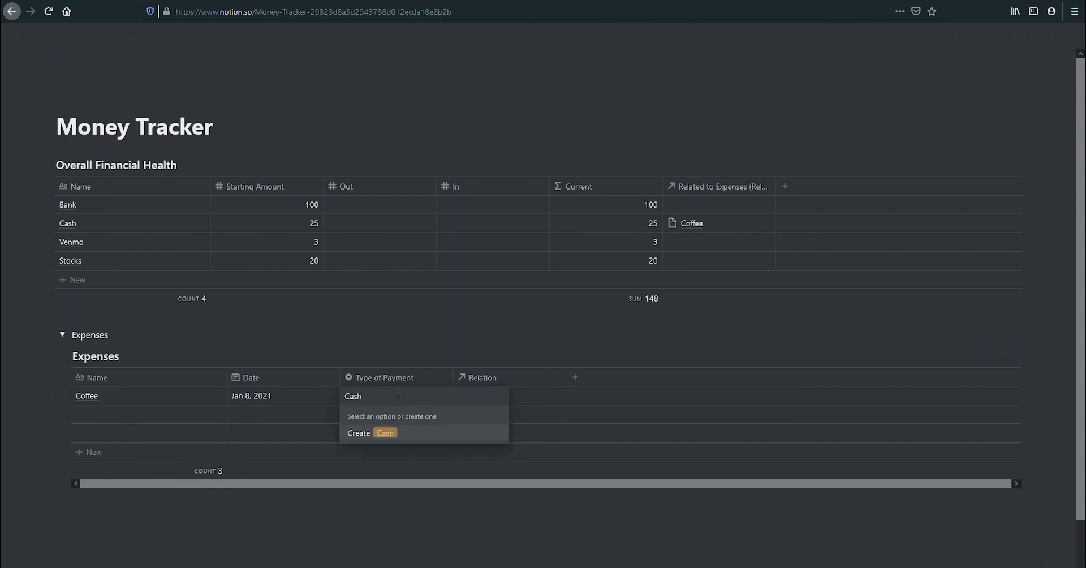
key(Return)
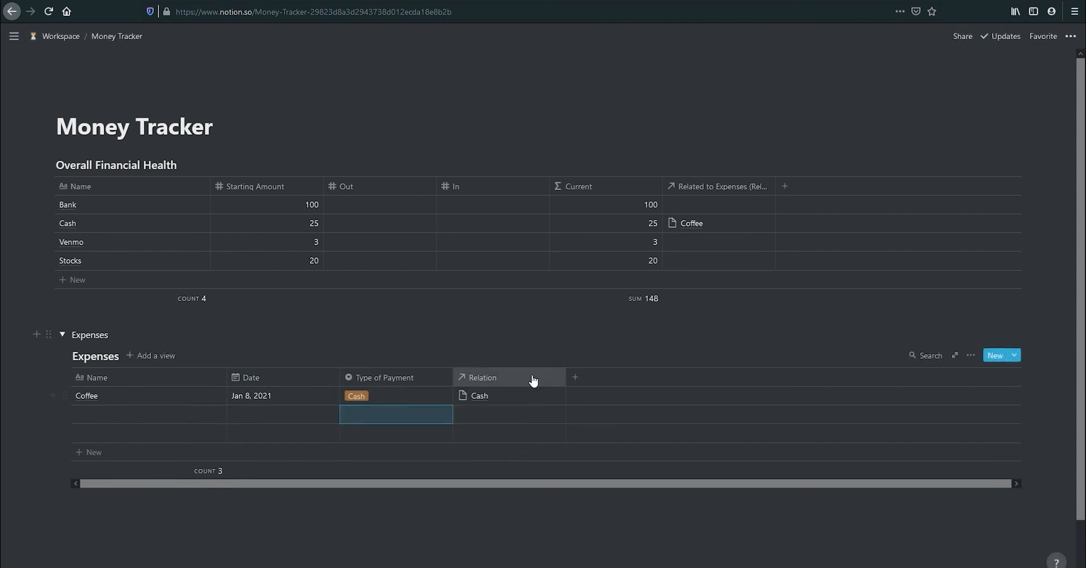
Hide the Relation column in the Expenses table.
click(542, 338)
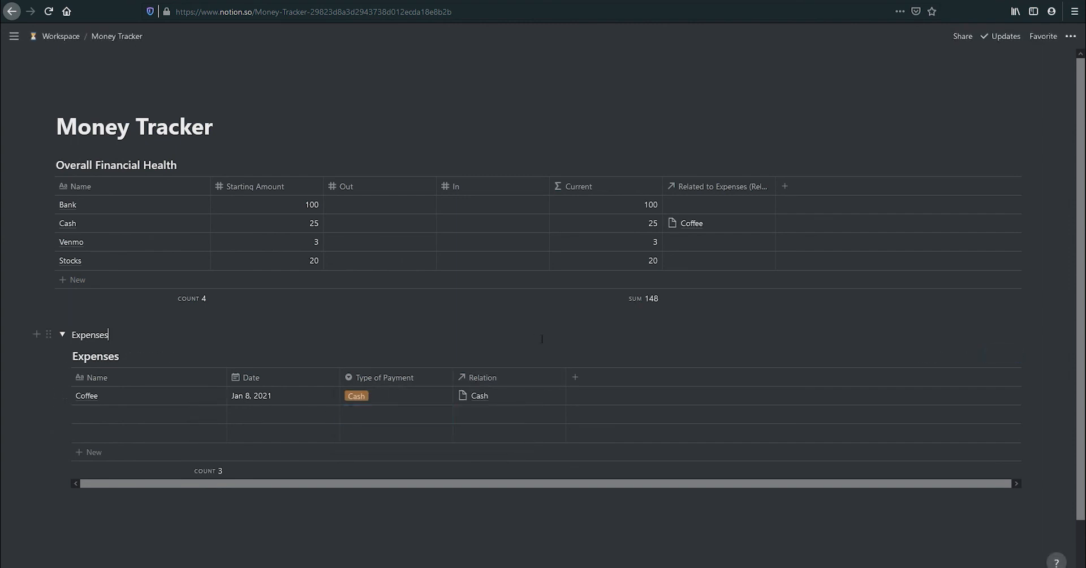
click(509, 378)
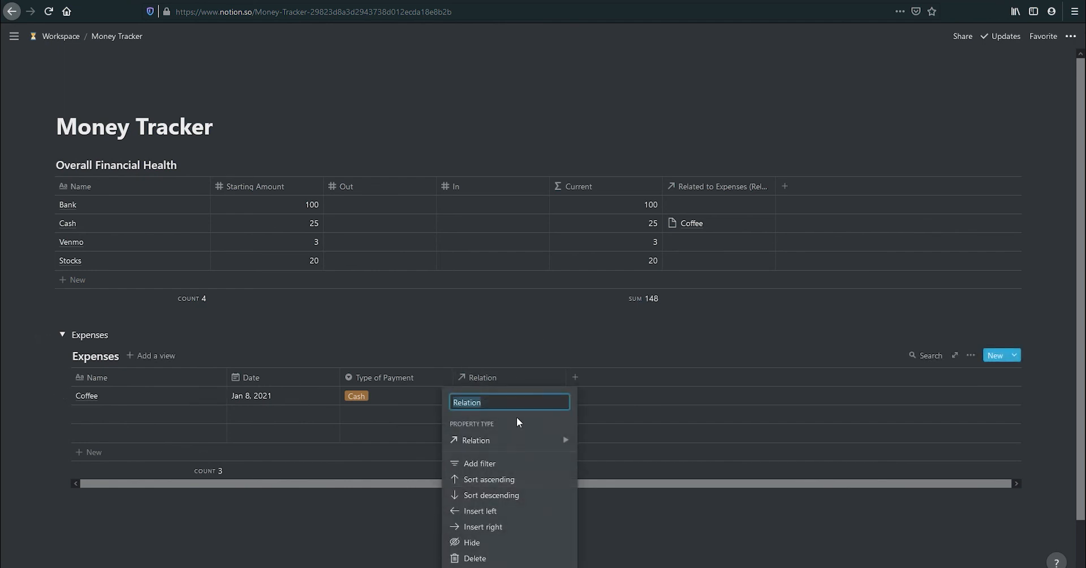
click(502, 377)
click(541, 378)
click(519, 557)
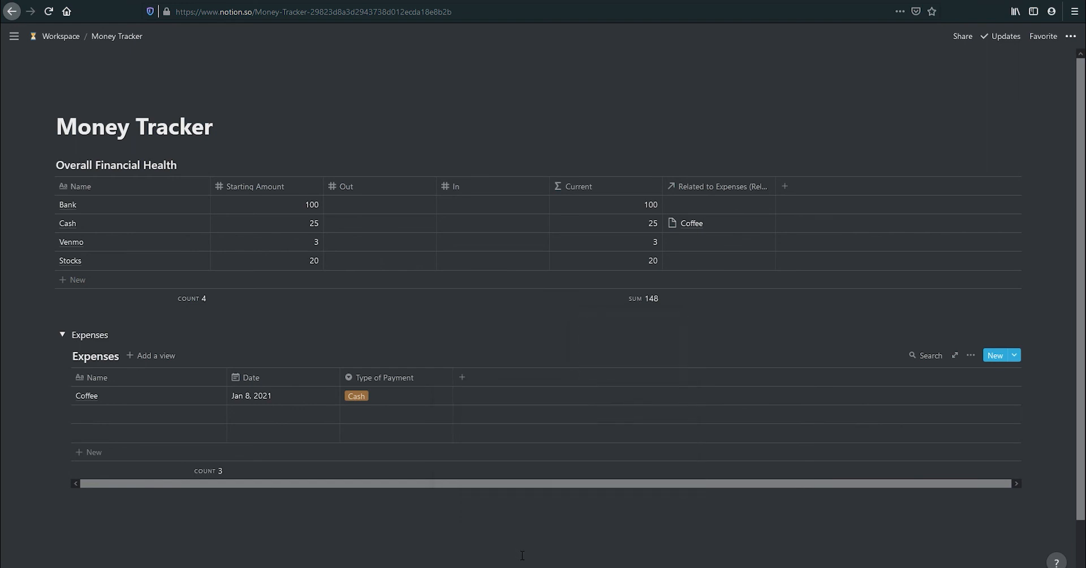
Add a blank entry to the Expenses table, view its properties and close its page.
click(1006, 356)
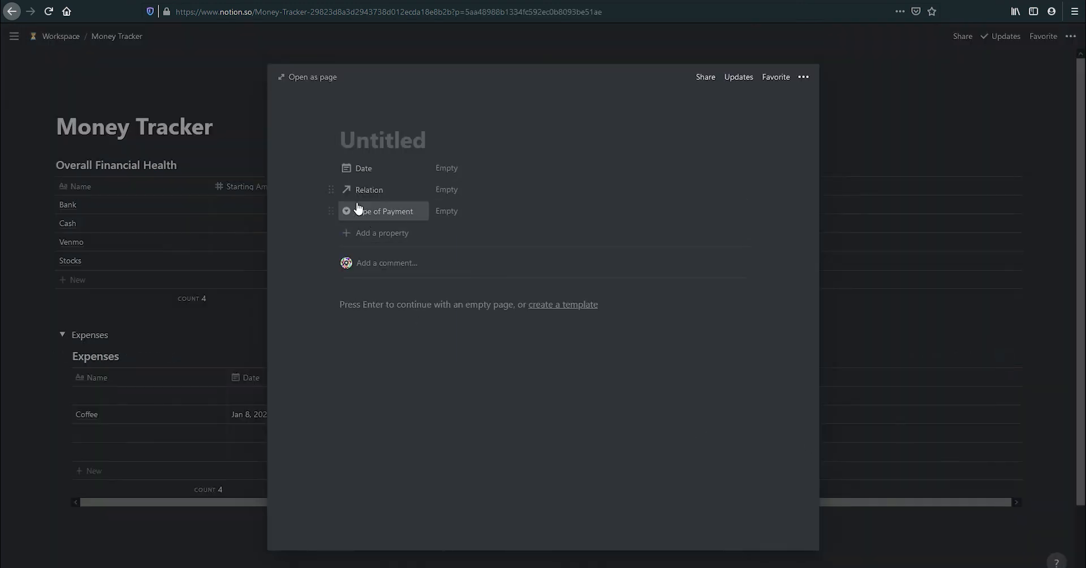
click(36, 451)
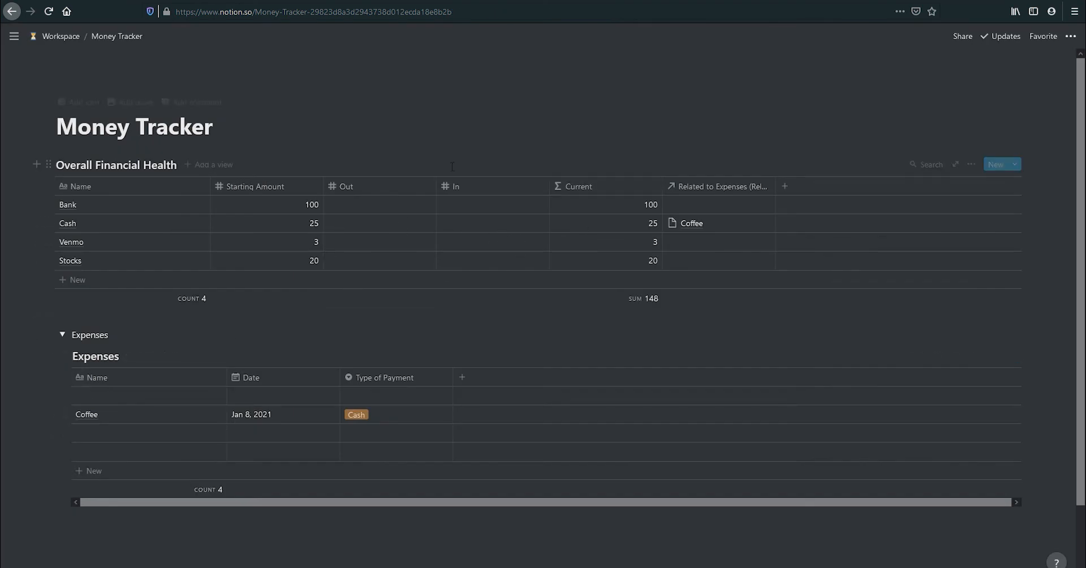
Change the Out column of the Overall Financial Health table to the Rollup type.
click(421, 197)
mouse_move(431, 249)
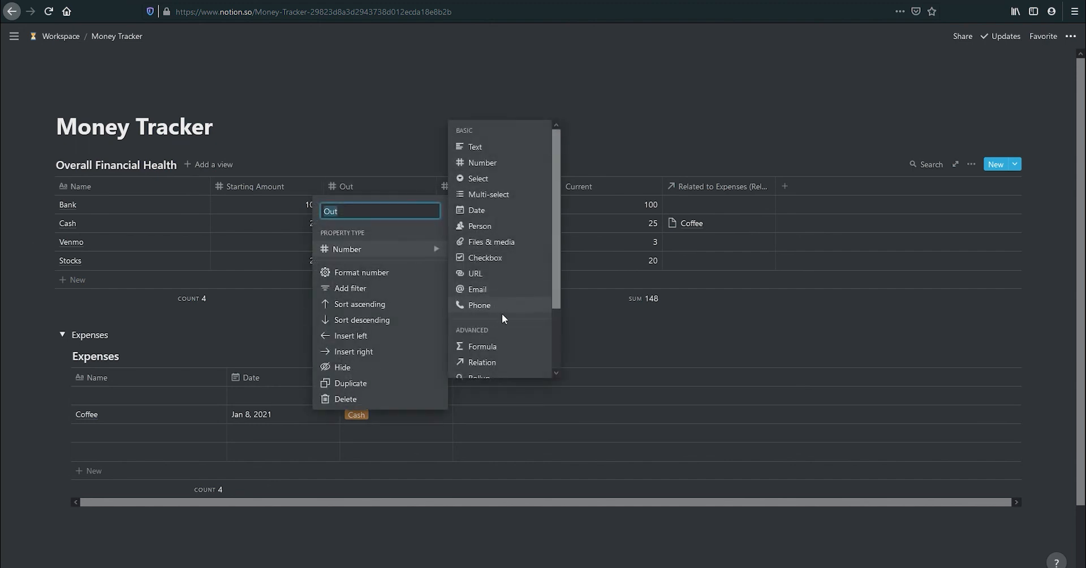
scroll(507, 353, down, 2)
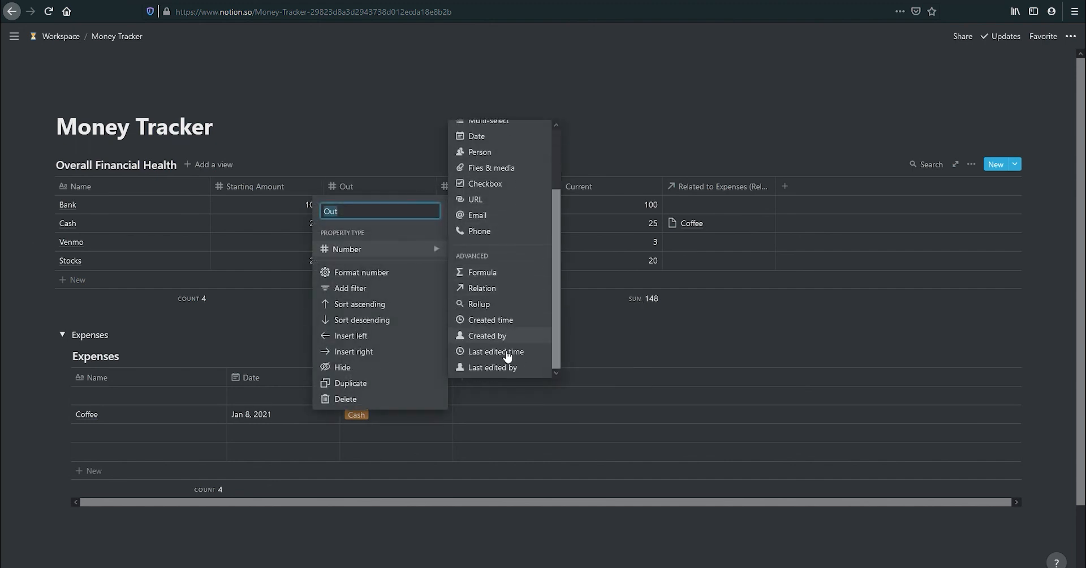
click(507, 308)
Base the Out rollup on the Related to Expenses (Relation) relation and check which properties it can display.
click(401, 208)
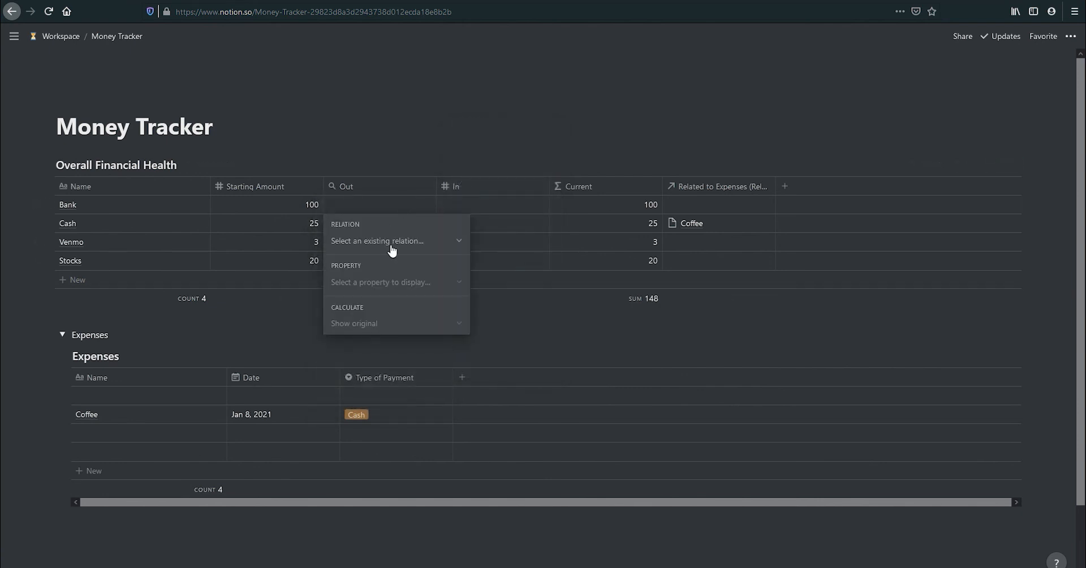
click(389, 245)
click(395, 289)
click(396, 284)
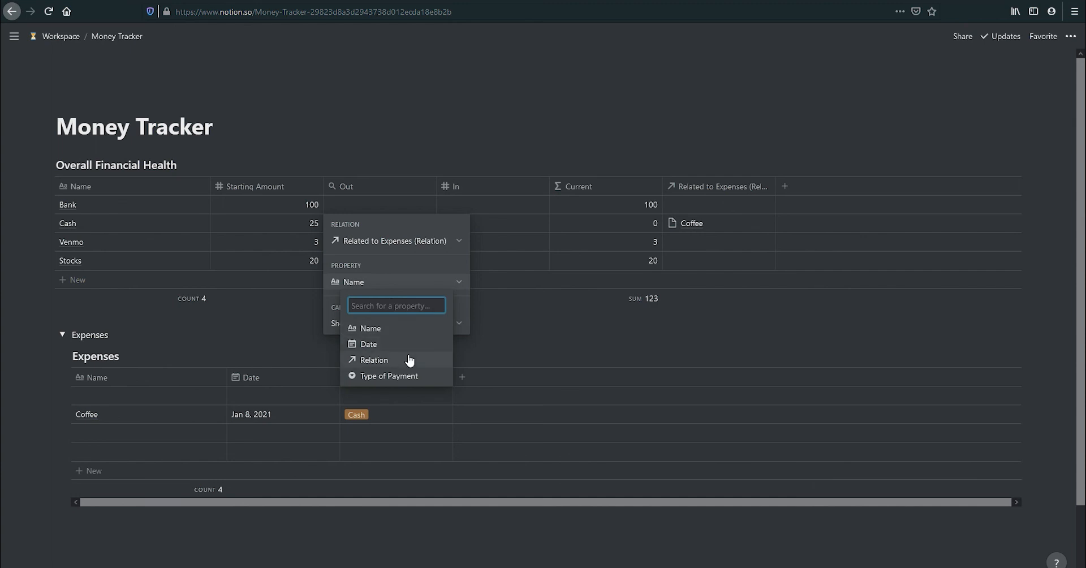
click(472, 385)
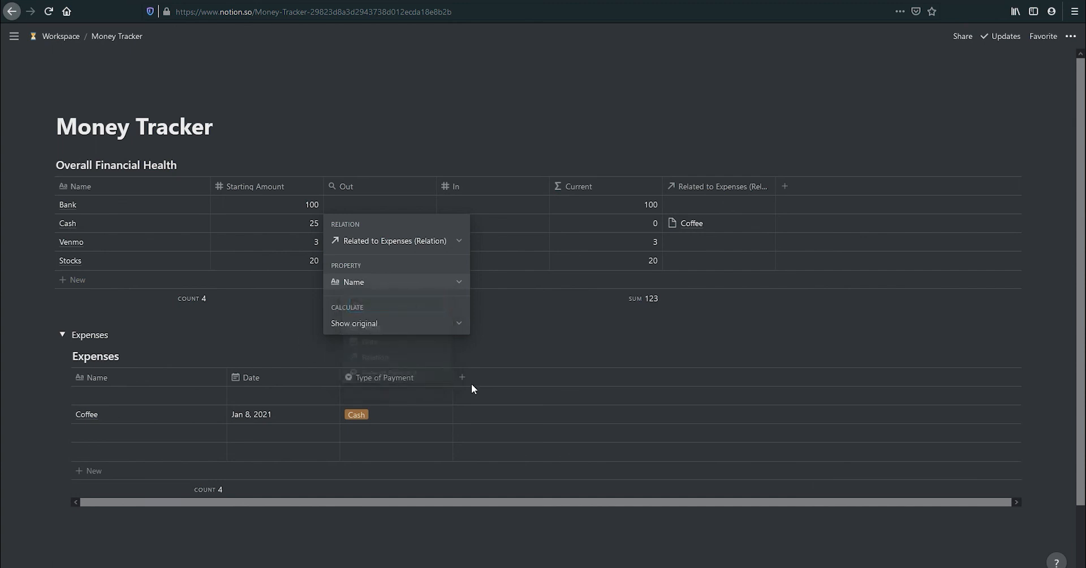
click(474, 388)
Add a number column named Amount to the Expenses table and enter 5 for the Coffee row.
click(483, 377)
text(Amount)
click(497, 223)
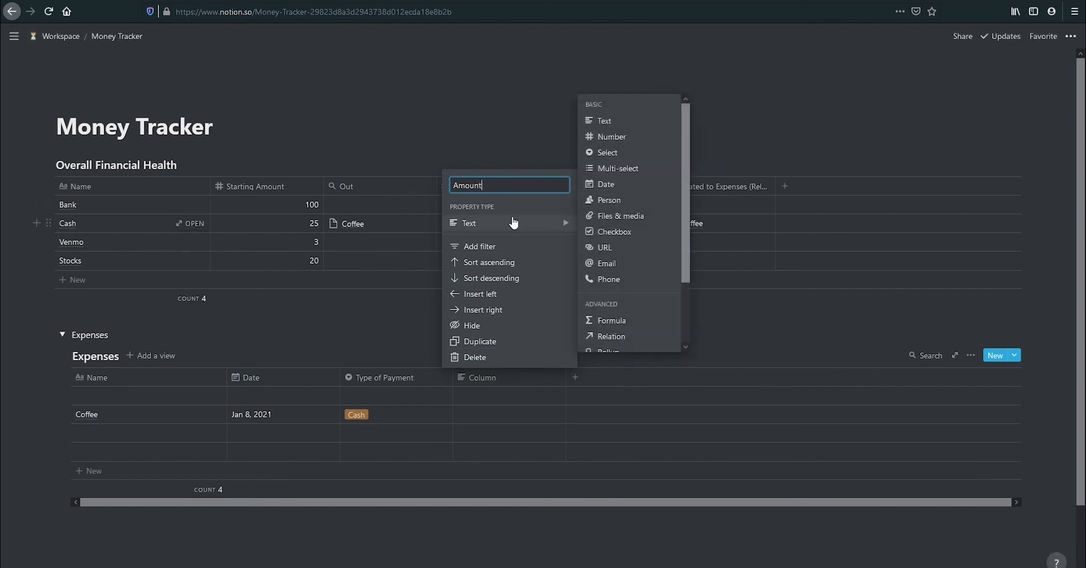
click(628, 134)
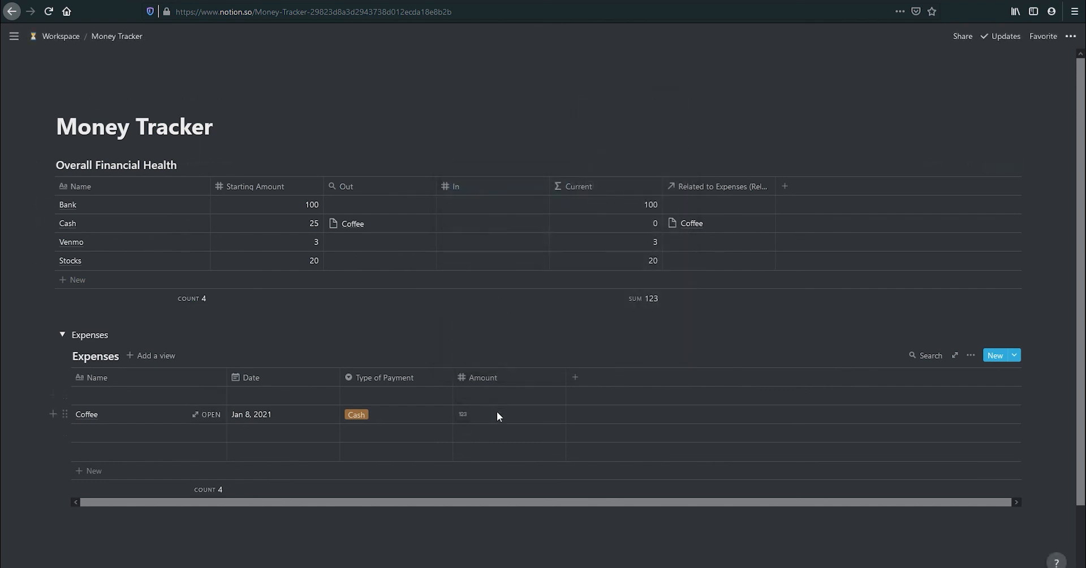
click(502, 415)
key(Return)
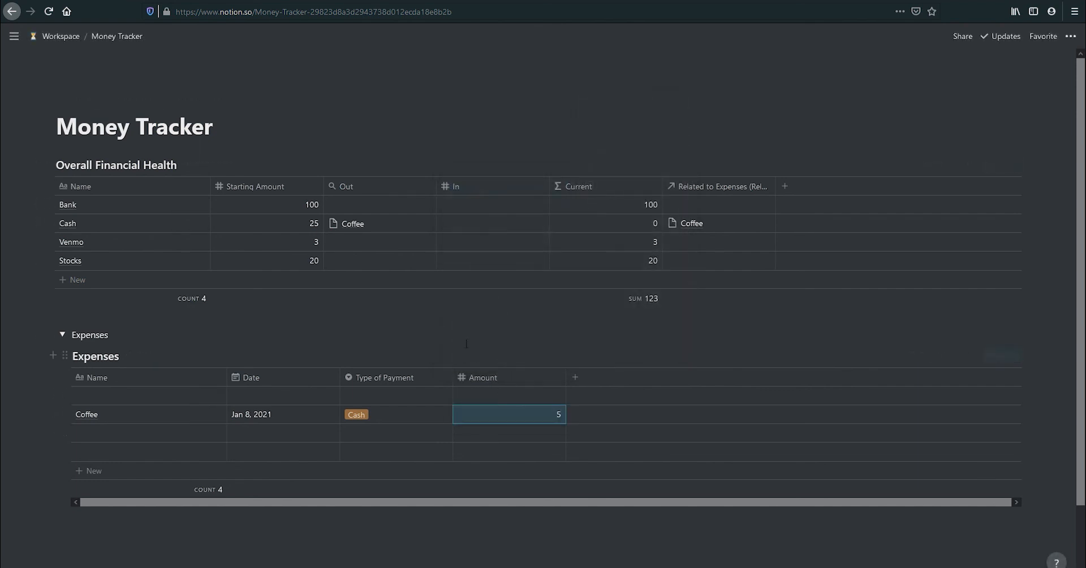
Set the Out rollup to display the Amount property and calculate its Sum.
click(388, 225)
click(393, 308)
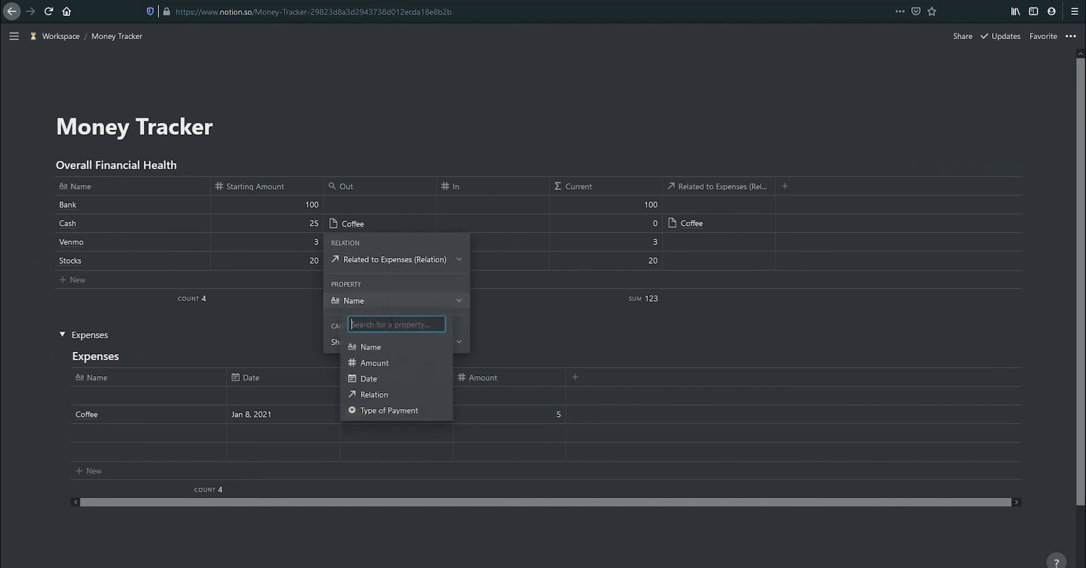
click(399, 363)
click(407, 343)
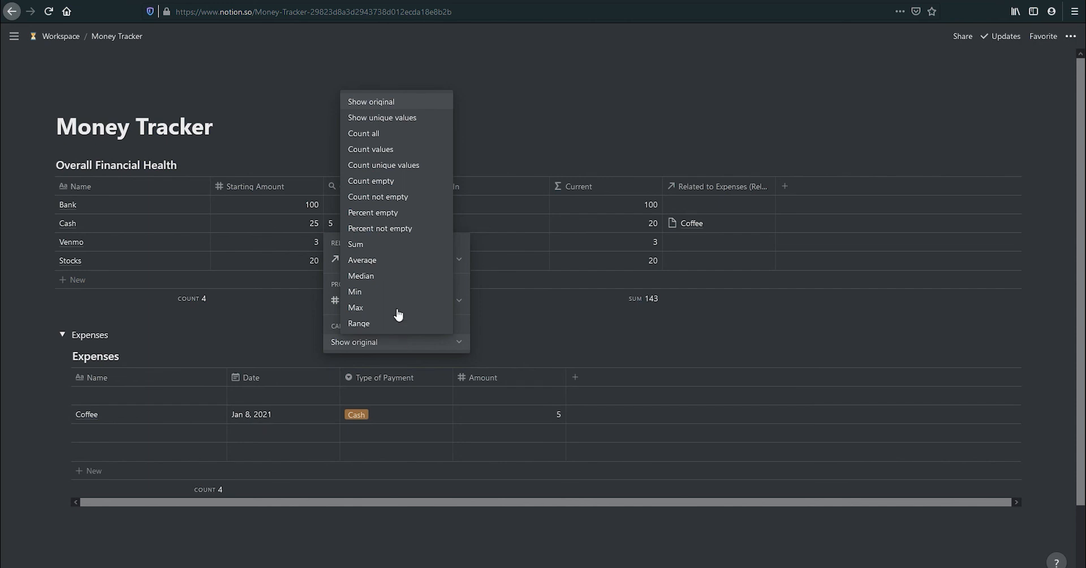
click(396, 247)
click(558, 334)
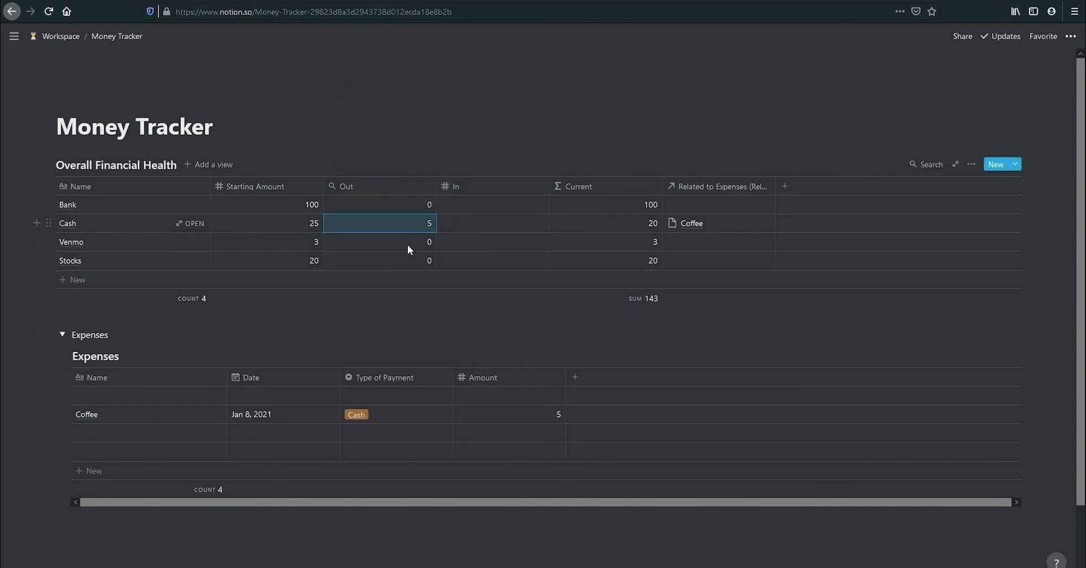
Collapse the Expenses toggle and place a copy of it with its table below the original.
click(500, 348)
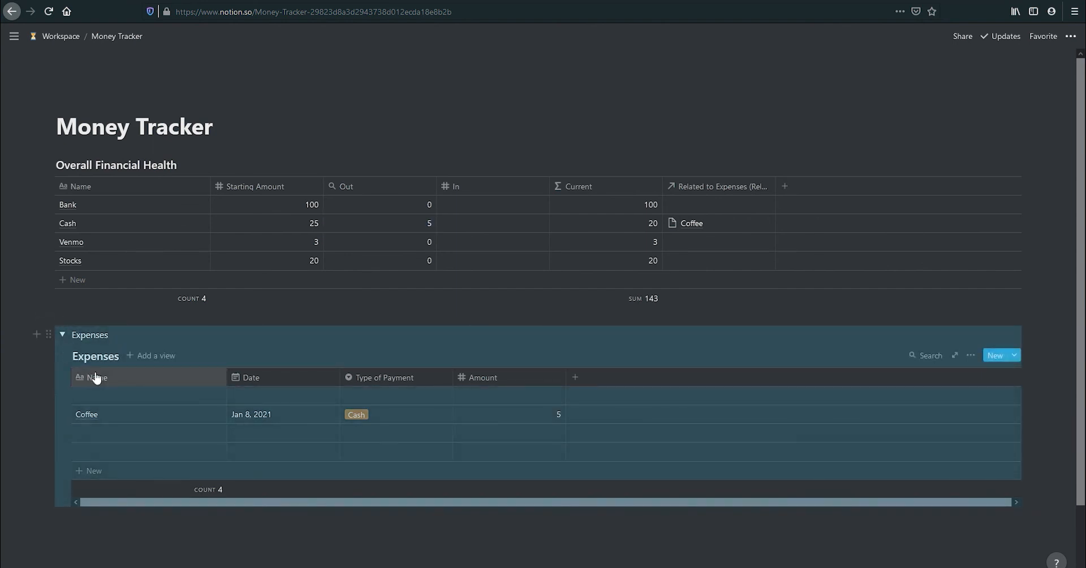
click(62, 335)
click(91, 391)
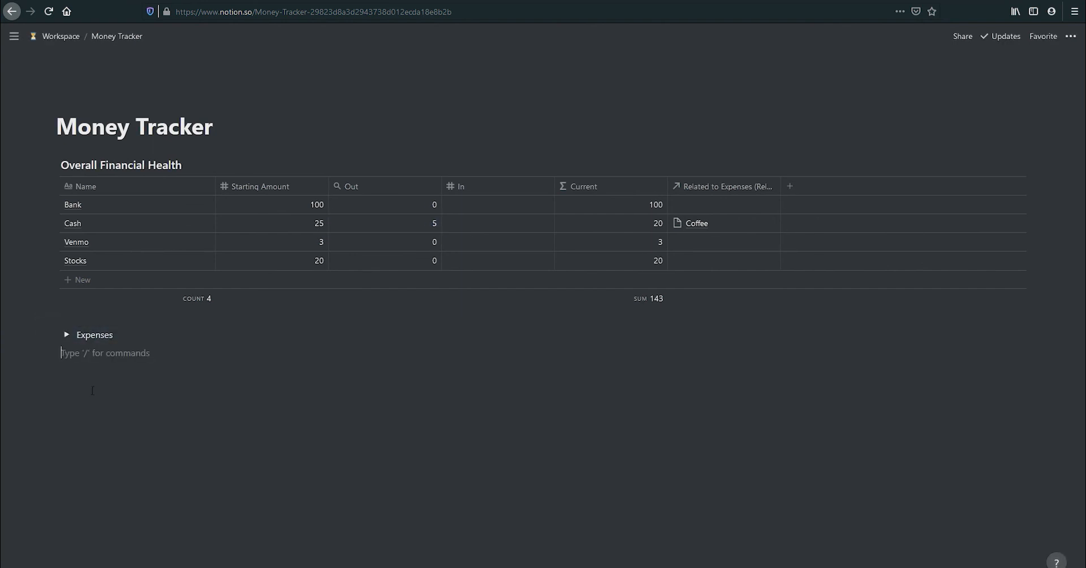
key(ctrl+v)
click(94, 356)
click(88, 391)
click(88, 354)
click(95, 373)
click(91, 355)
drag(130, 376, 77, 372)
key(BackSpace)
key(BackSpace)
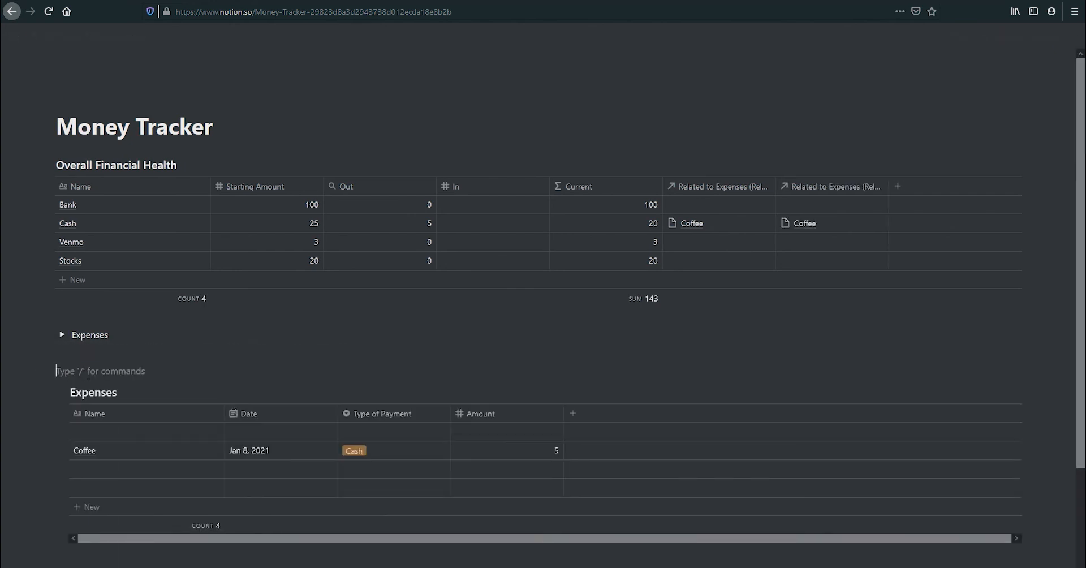
key(ctrl+z)
Rename the copied Expenses toggle as Income.
click(122, 376)
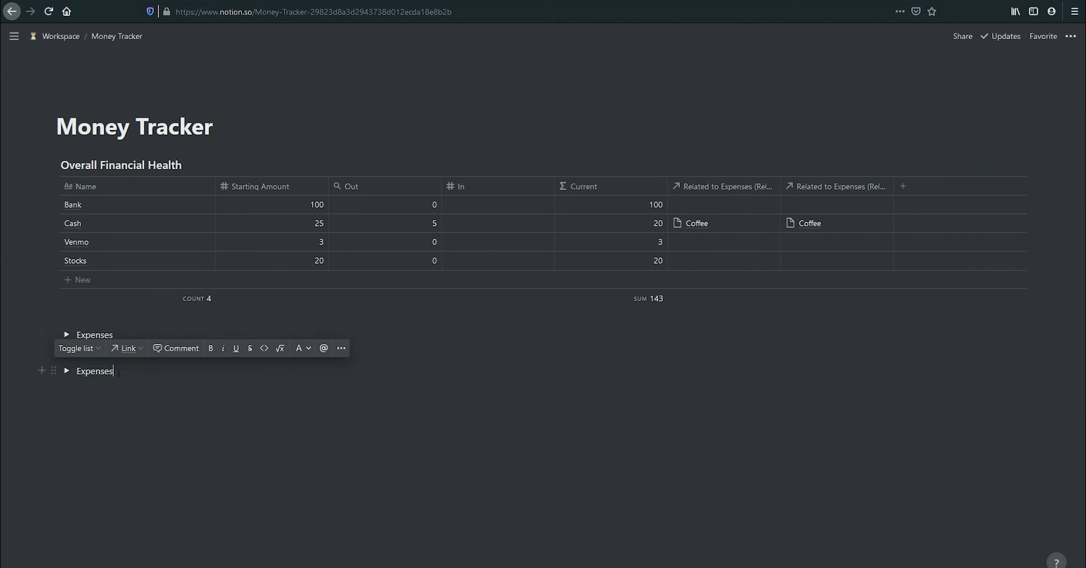
key(BackSpace)
key(BackSpace)
key(BackSpace)
key(BackSpace)
key(BackSpace)
key(BackSpace)
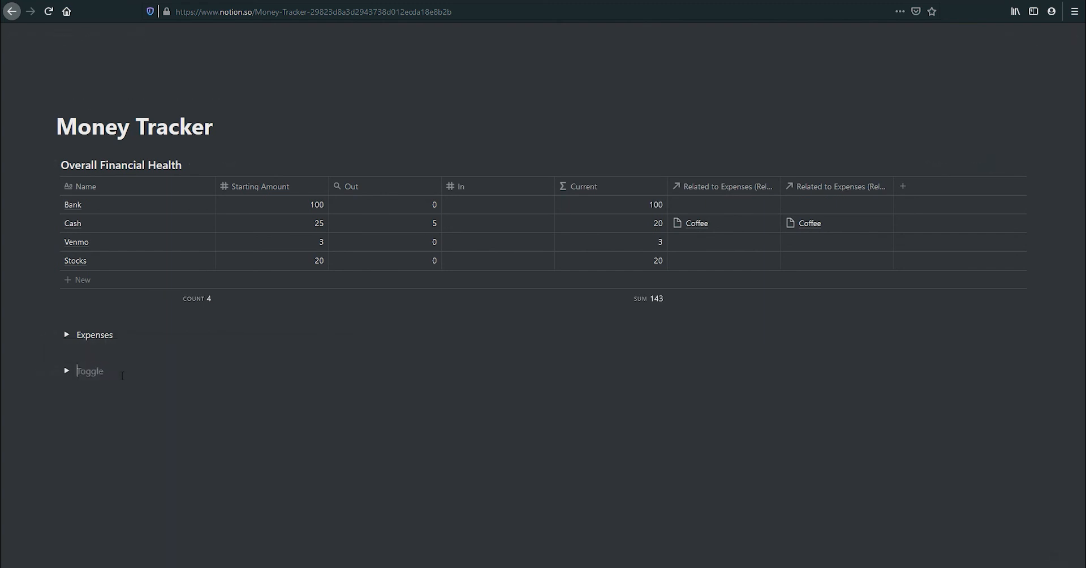
Expand the Income toggle and clear all values in the Coffee row of its table.
click(68, 371)
drag(155, 452, 504, 452)
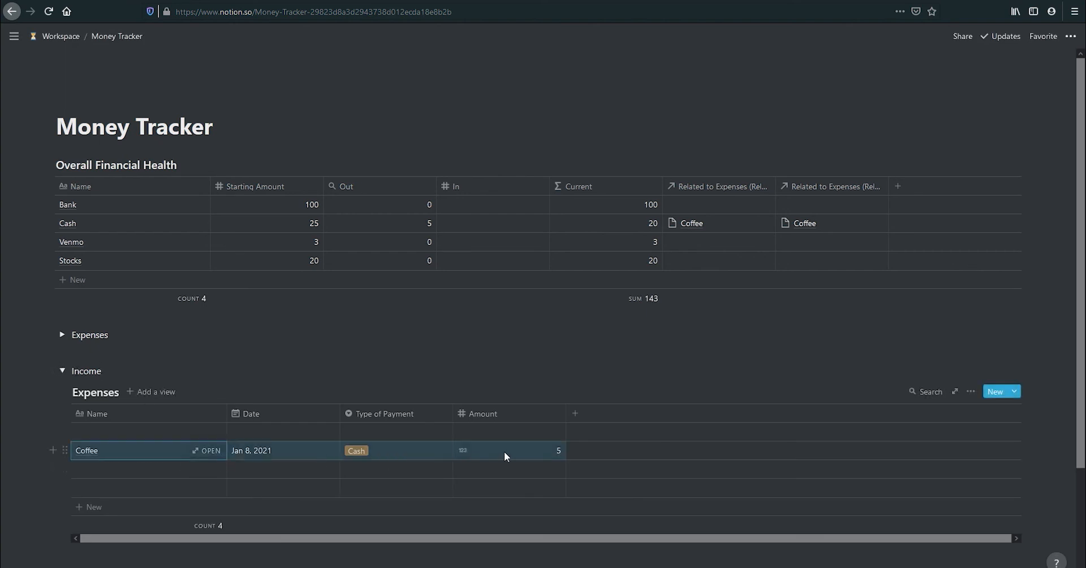
key(Delete)
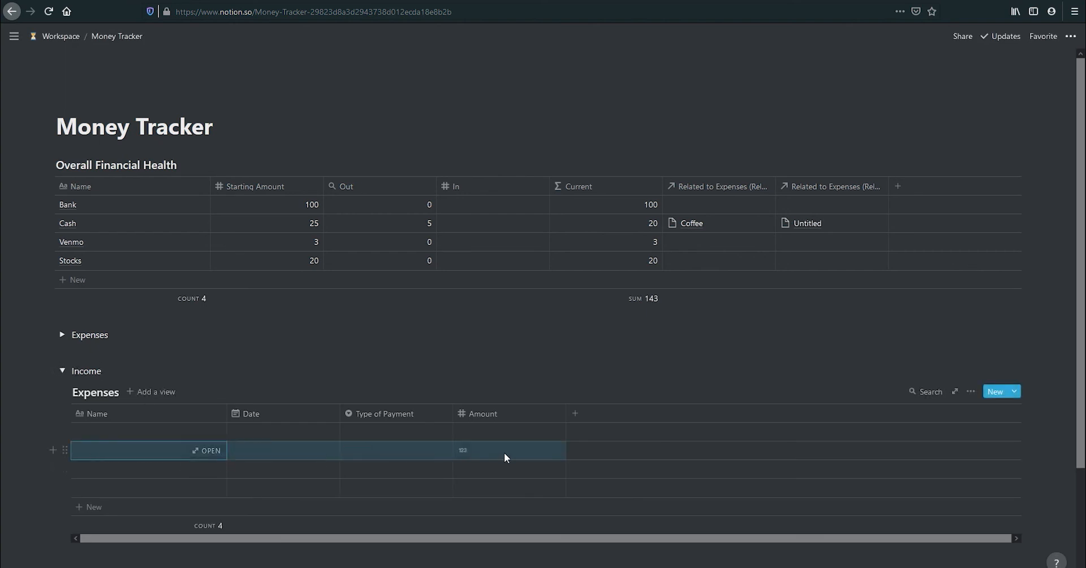
Enter Mom in the first row of the table under Income with an Amount of 20.
click(135, 430)
text(Mom)
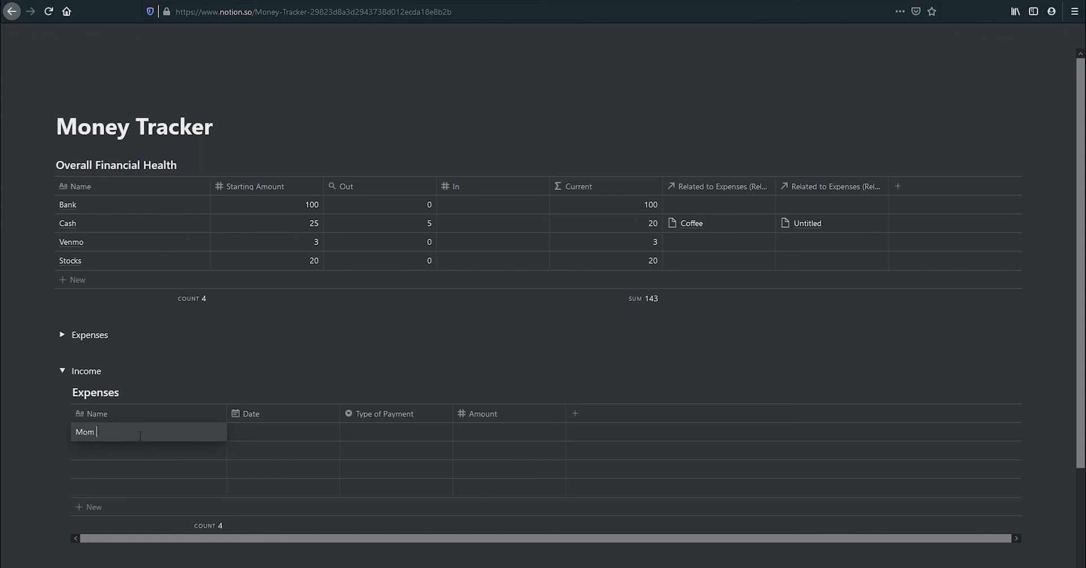
key(Escape)
click(484, 426)
text(20)
key(Escape)
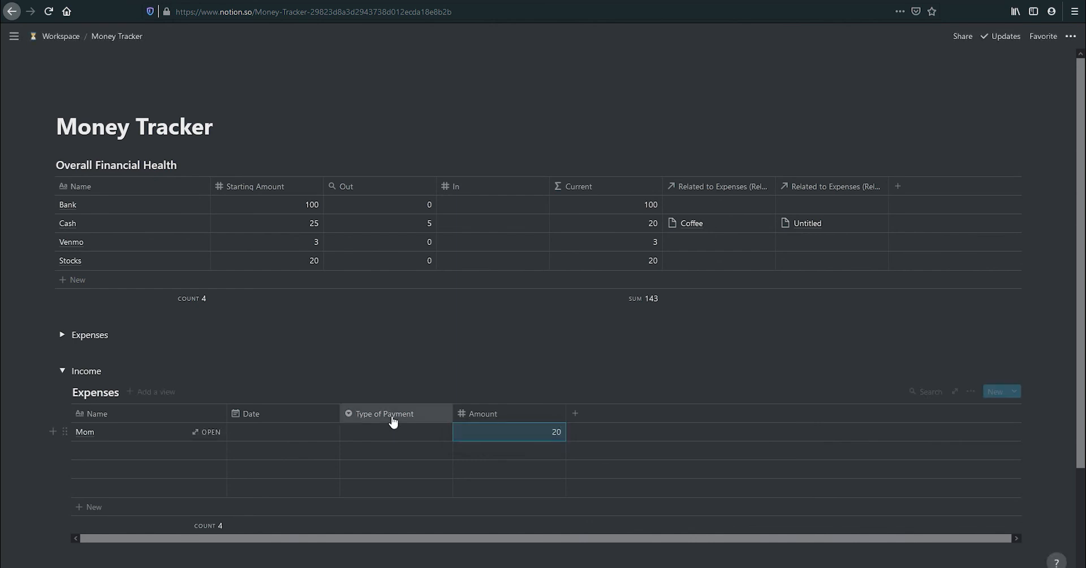
Assign the Cash option as the Mom row's Type of Payment.
click(393, 423)
click(396, 433)
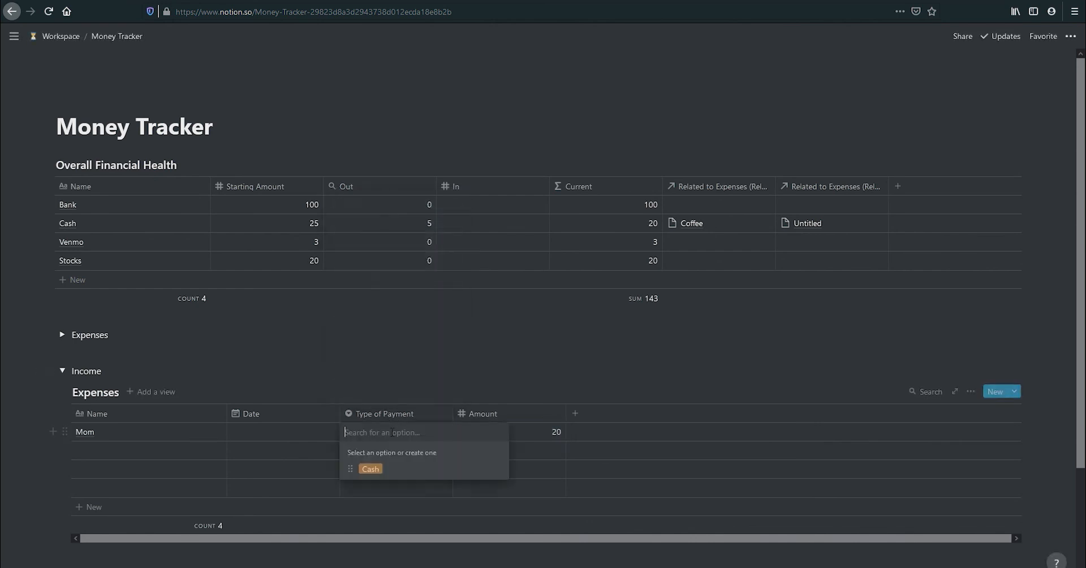
click(403, 476)
click(102, 370)
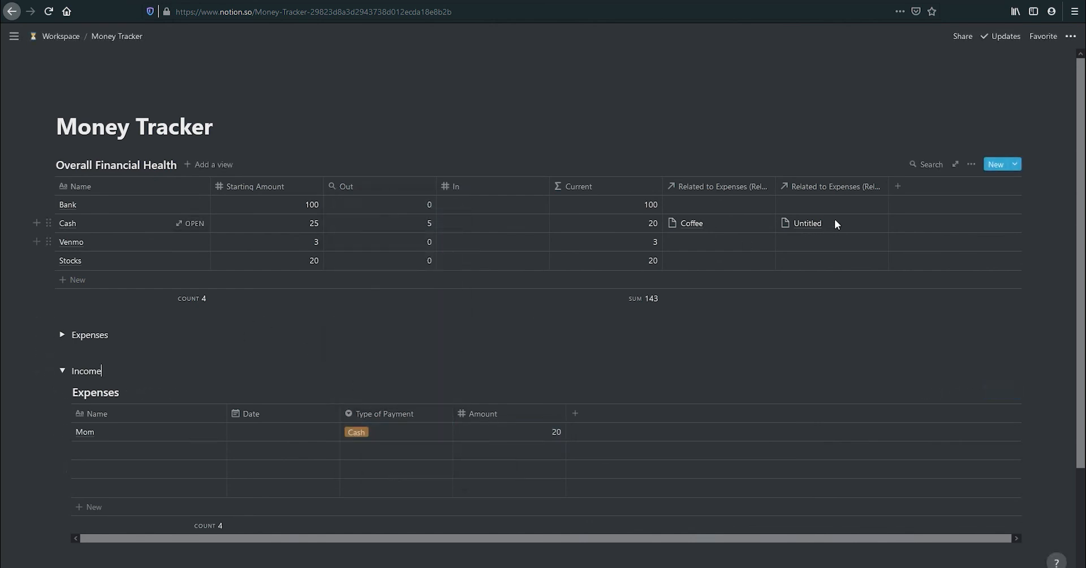
Add a column named Relate to the table under Income and choose the Relation type for it.
click(575, 414)
mouse_move(633, 249)
text(Rea)
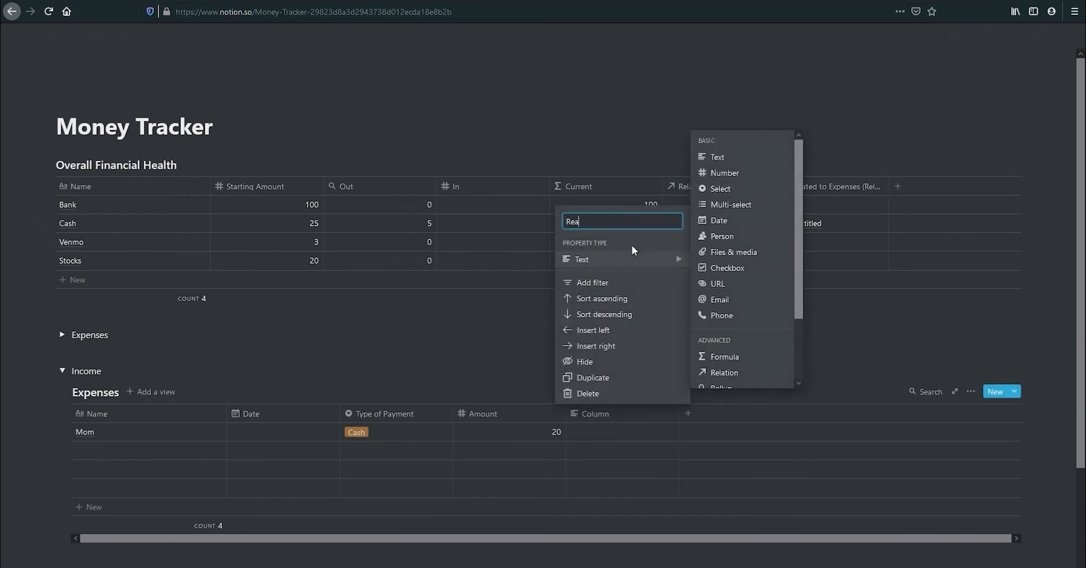
key(BackSpace)
text(late)
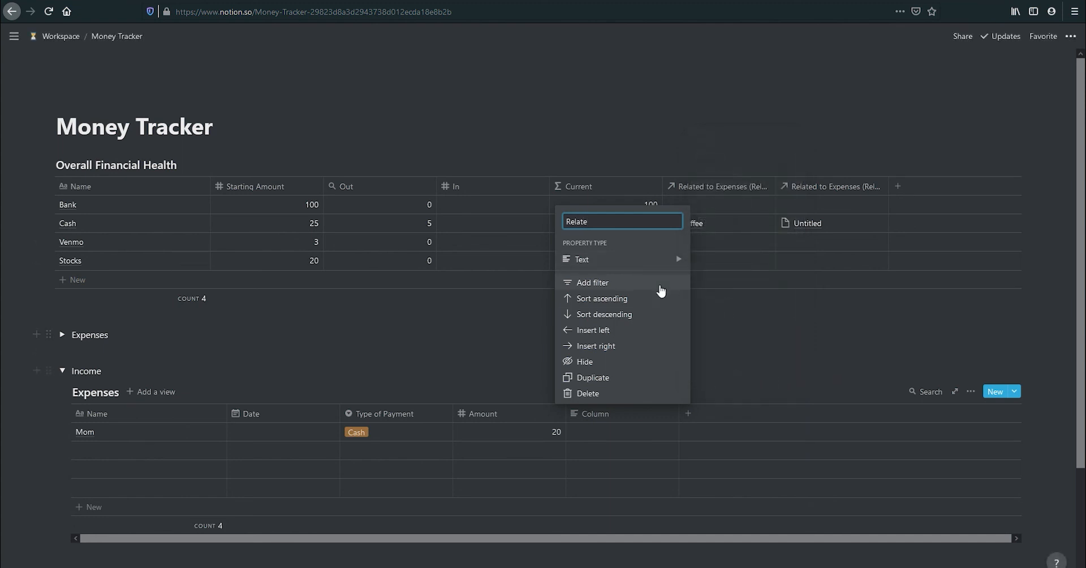
click(751, 372)
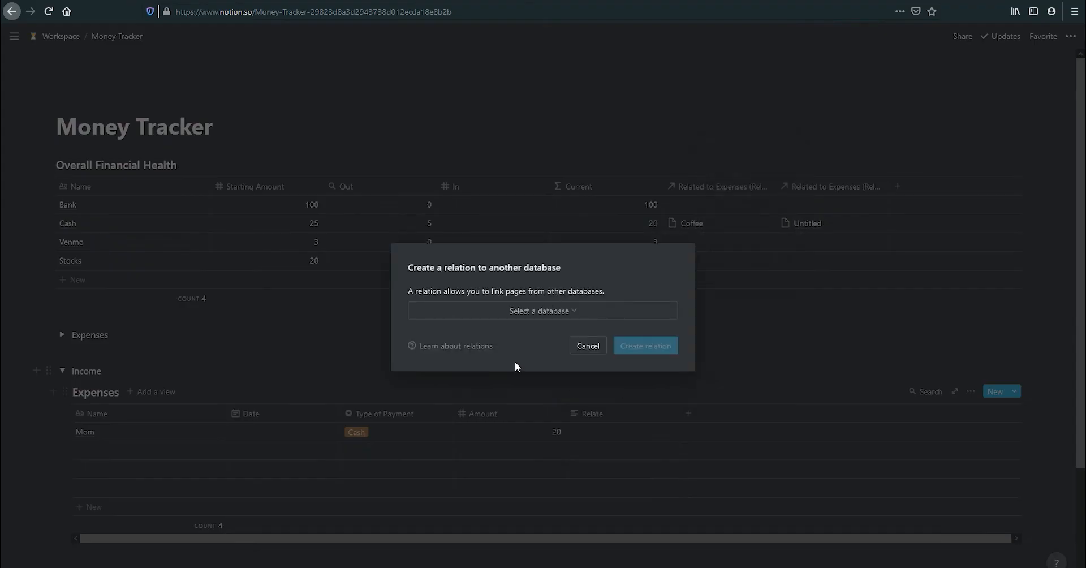
Relate the column to the Overall Financial Health database and link the Mom row to the Cash account.
click(551, 312)
scroll(512, 422, down, 3)
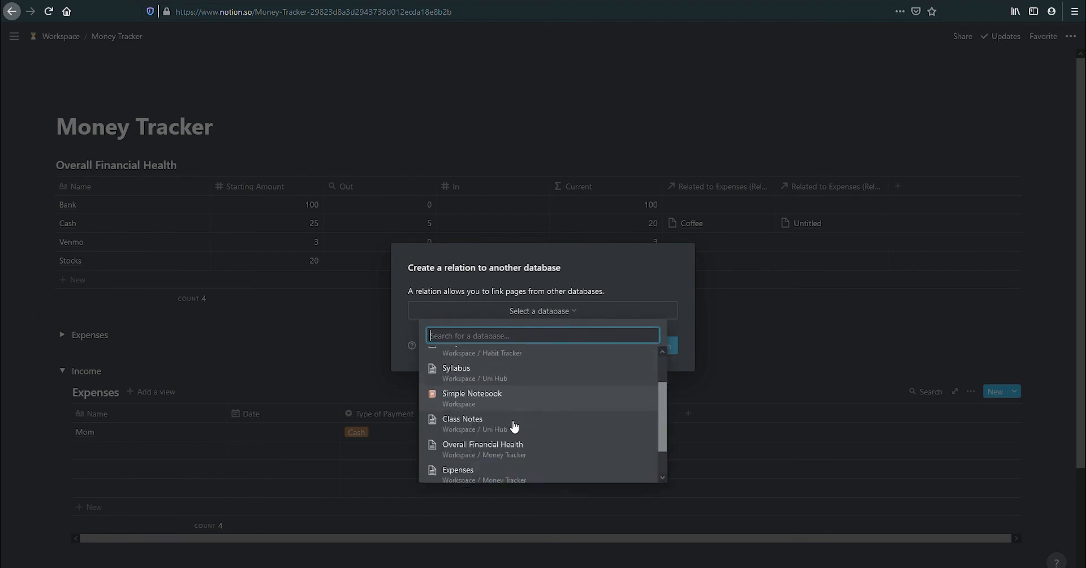
click(527, 424)
click(639, 347)
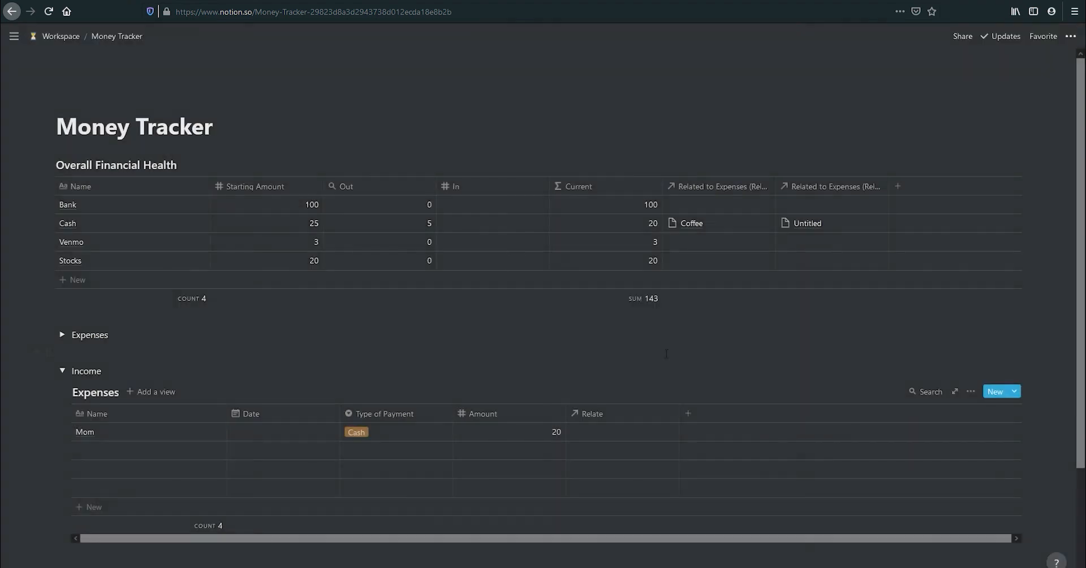
click(623, 435)
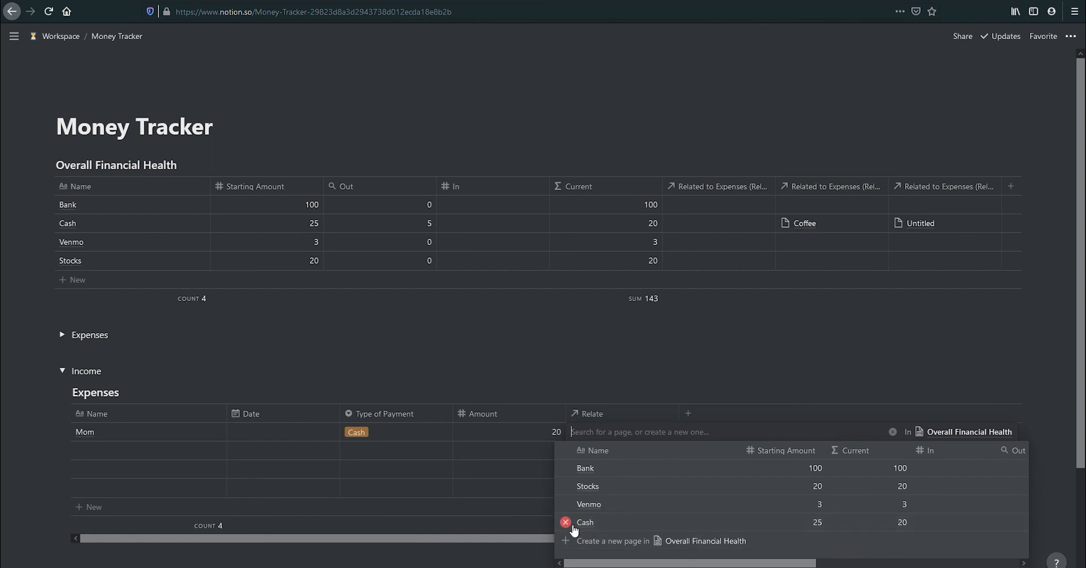
key(Escape)
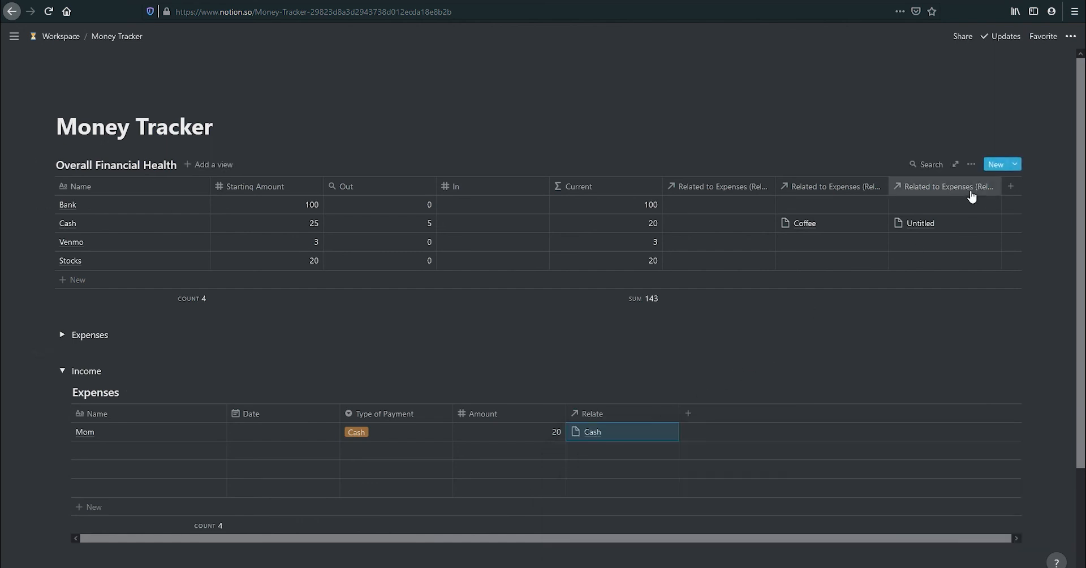
Retitle the copied Expenses table under the Income toggle as Income.
double_click(121, 392)
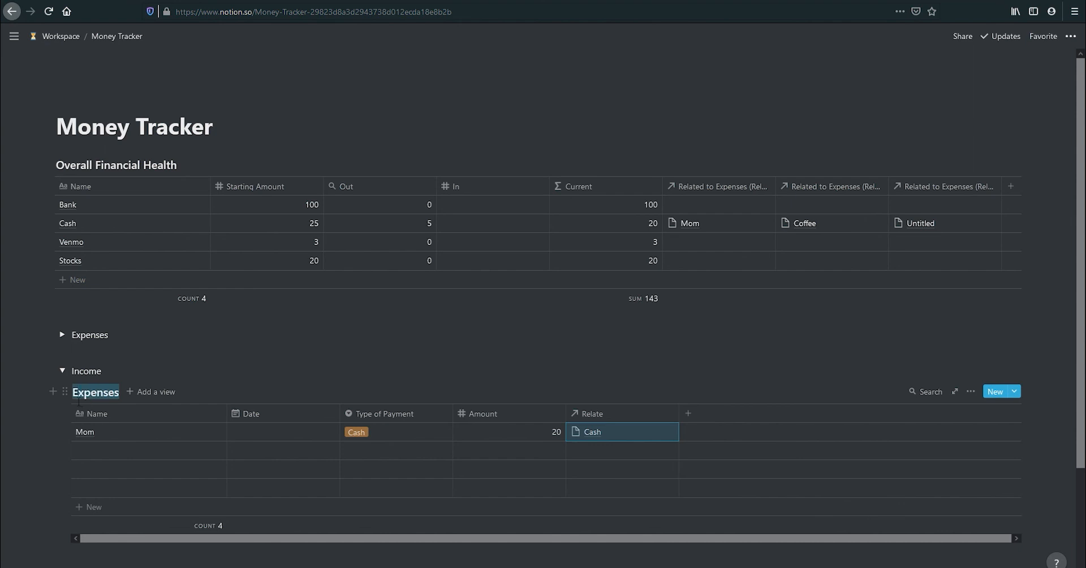
key(BackSpace)
text(Income)
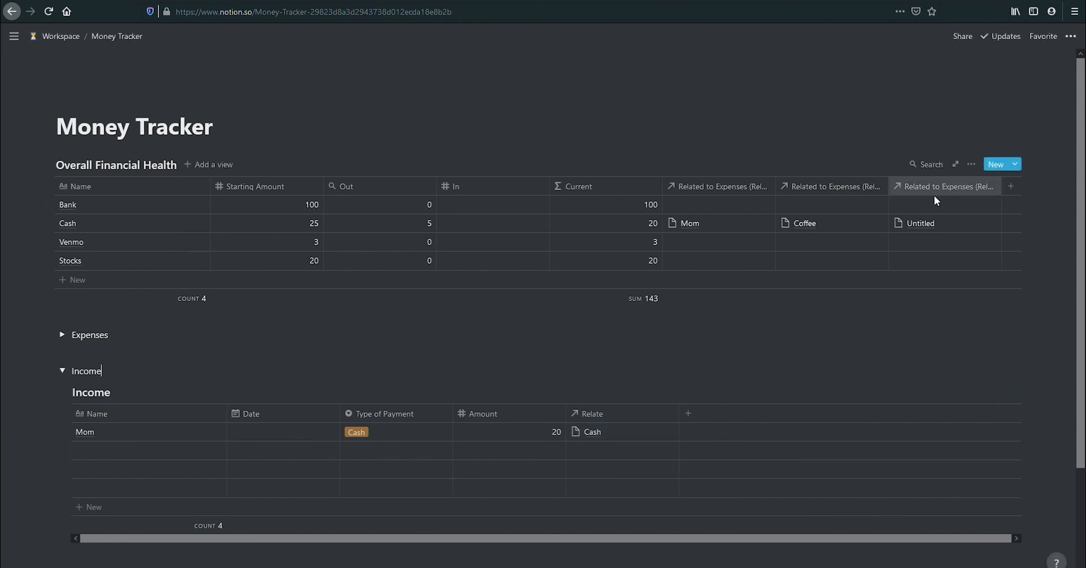
Change the In column of the Overall Financial Health table from a number to a Rollup property.
click(496, 231)
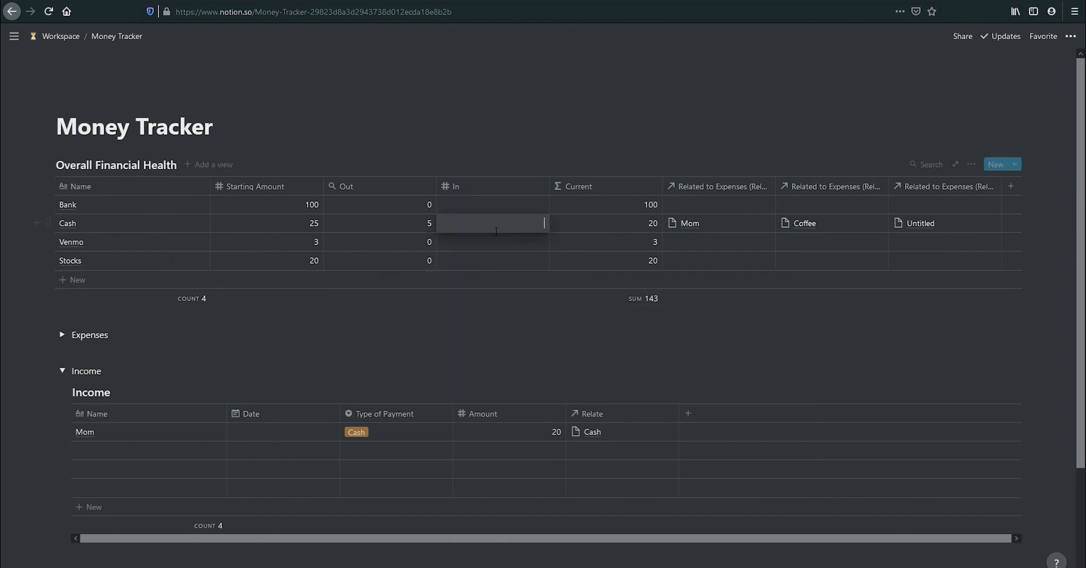
click(492, 187)
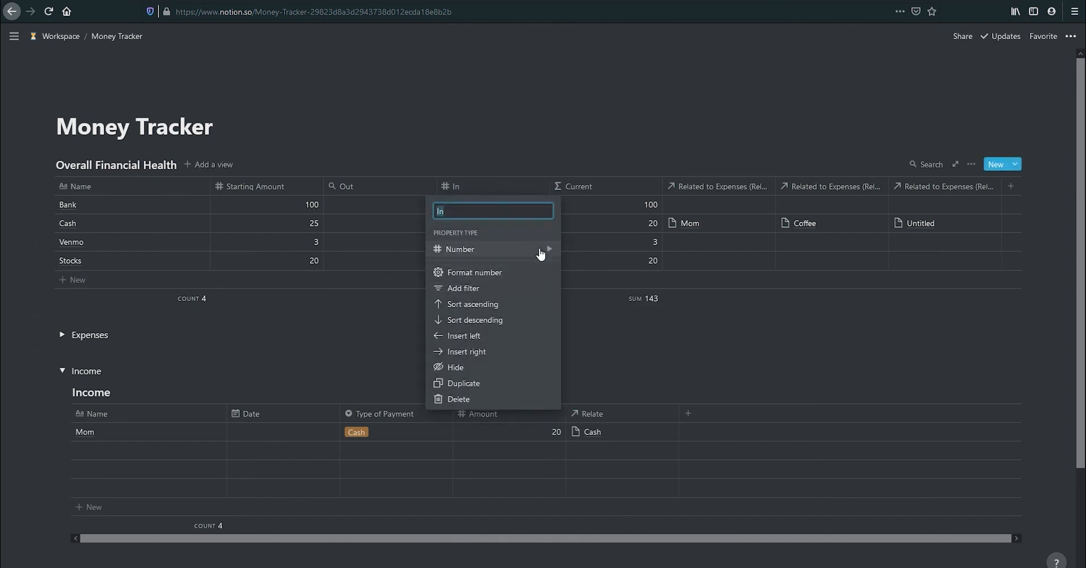
mouse_move(536, 244)
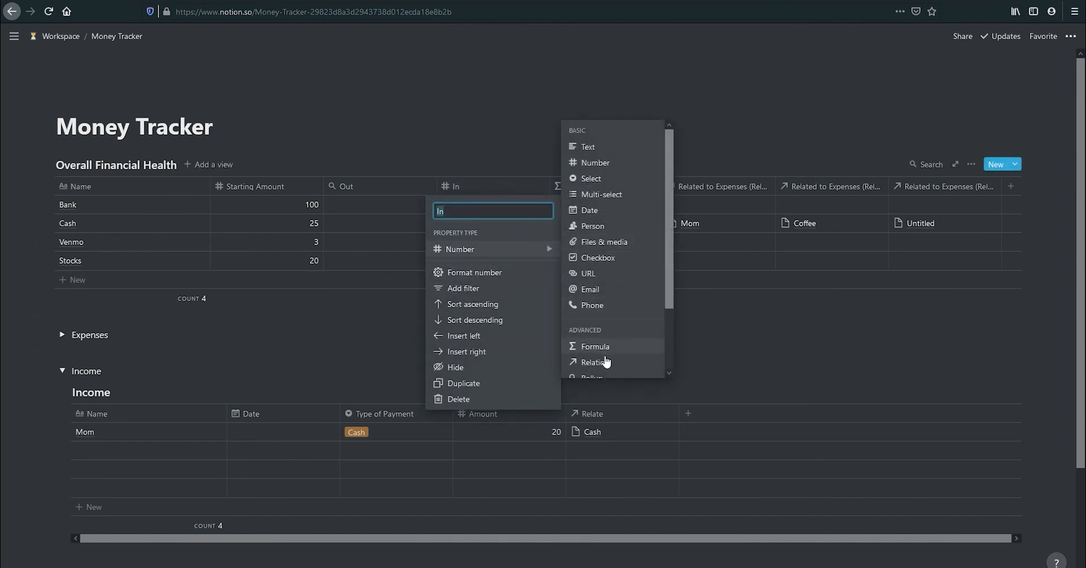
click(591, 379)
click(497, 232)
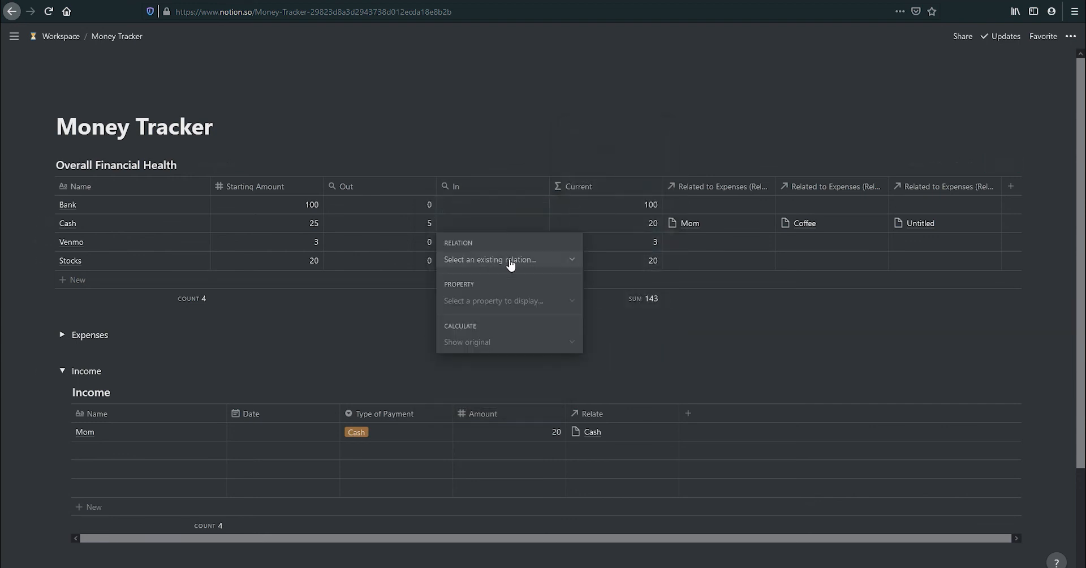
click(506, 259)
click(834, 259)
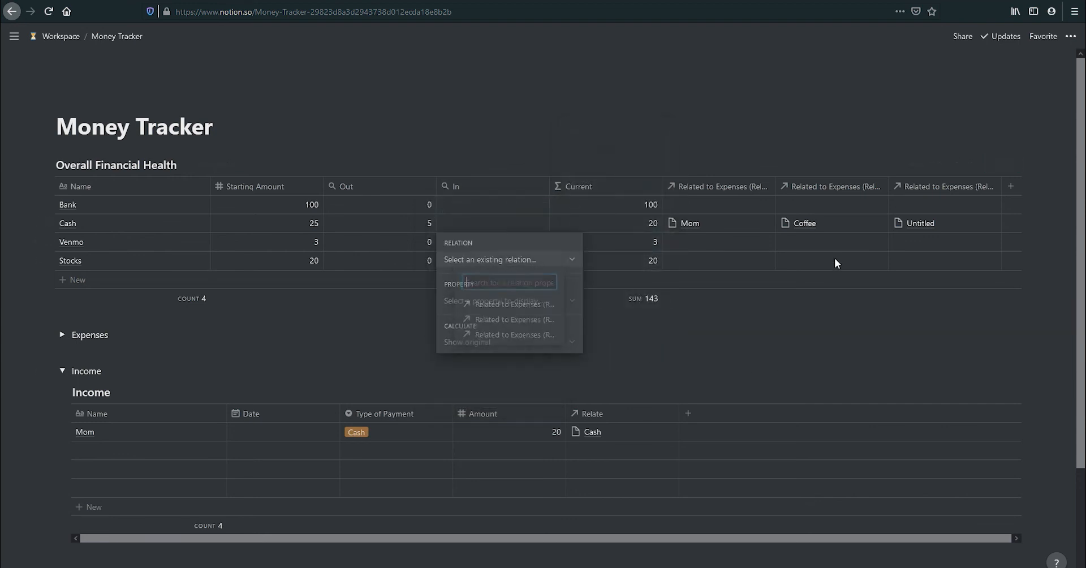
Rename the last relation column of Overall Financial Health as Related to Income (Relation) 1.
click(952, 180)
click(960, 194)
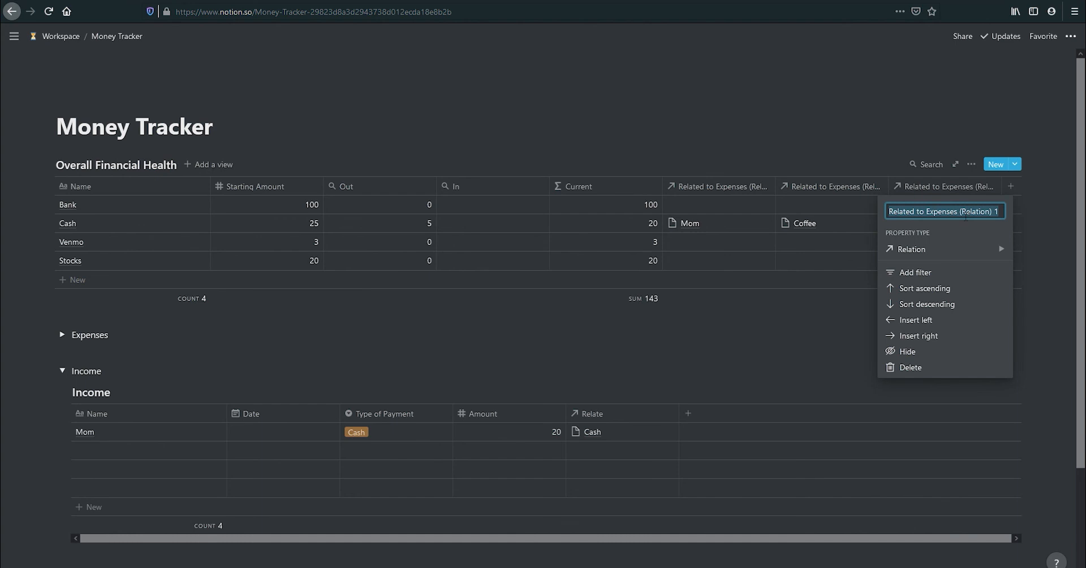
click(962, 212)
text(Income)
key(Return)
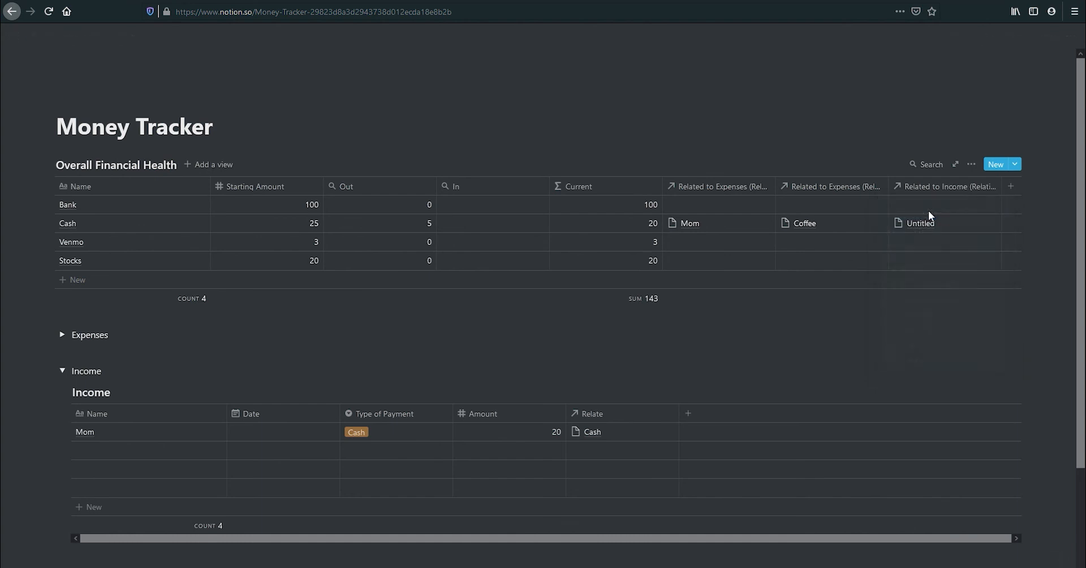
Configure the In rollup to use the Related to Income (Relation) 1 relation with the Sum of the Amount property.
click(507, 188)
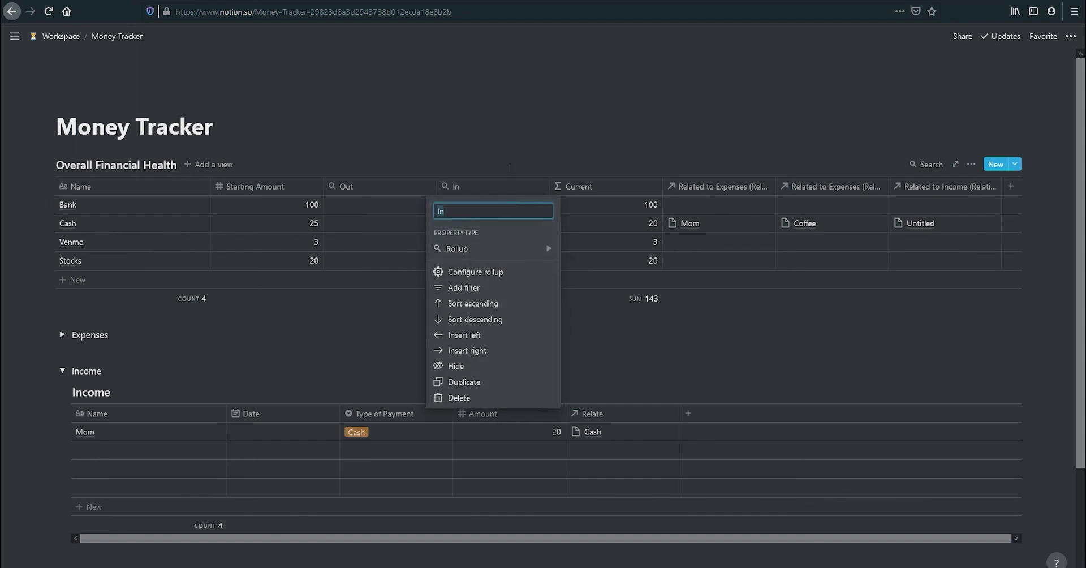
key(Escape)
click(498, 208)
click(537, 242)
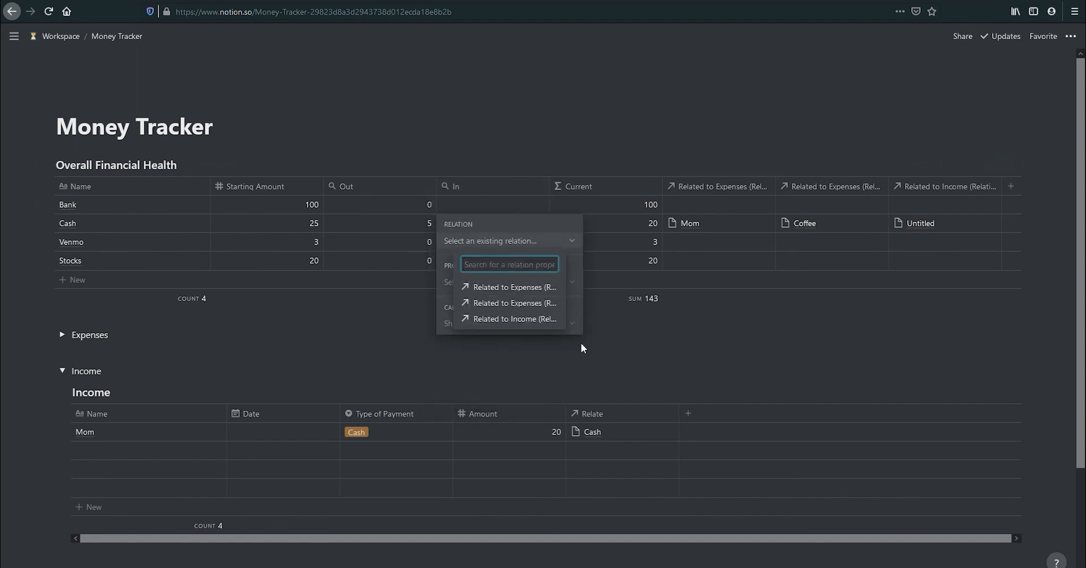
click(515, 319)
click(508, 282)
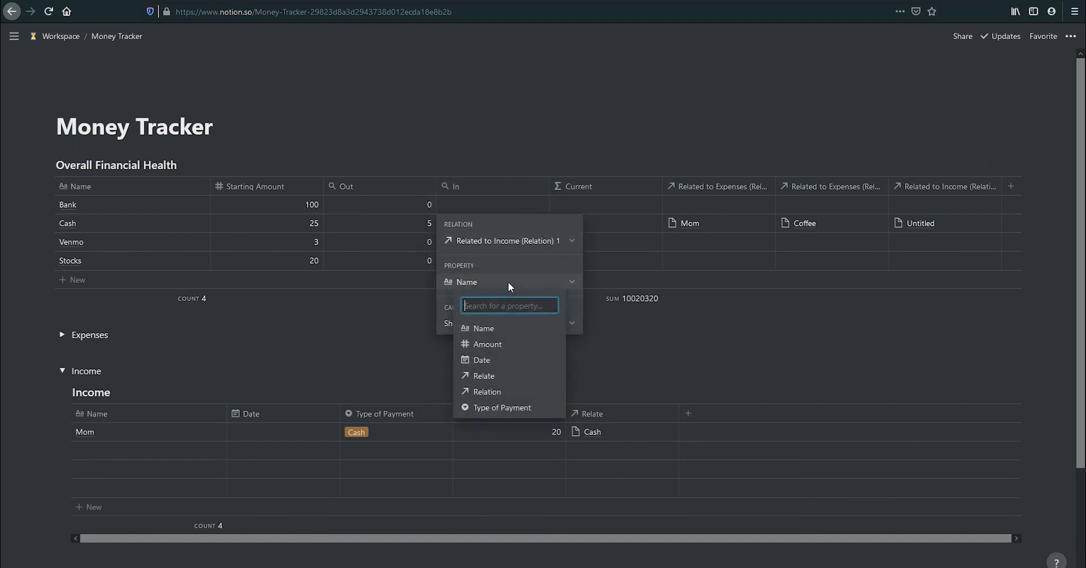
click(512, 342)
click(502, 324)
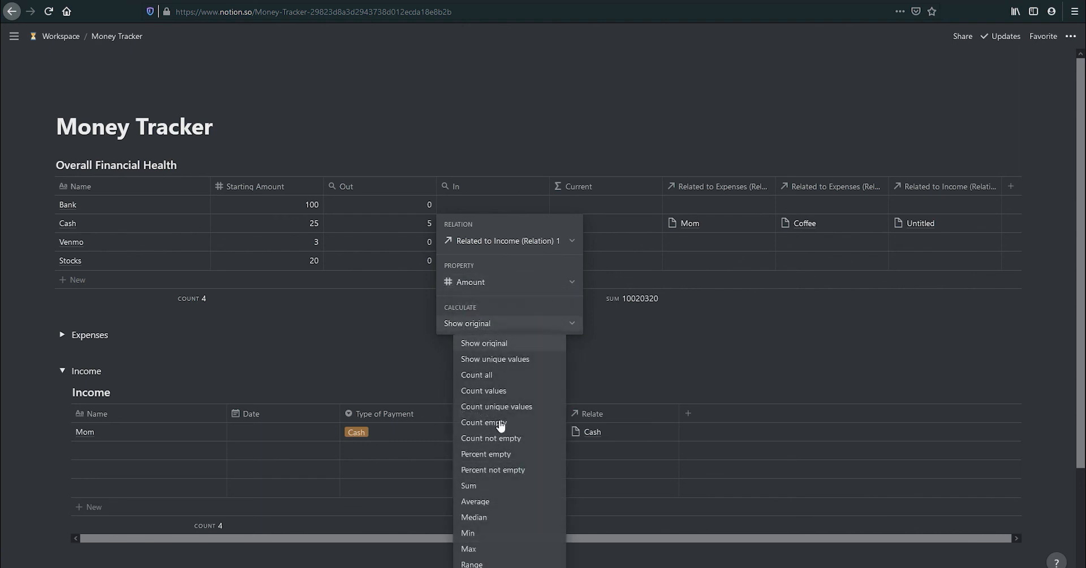
click(503, 485)
key(Escape)
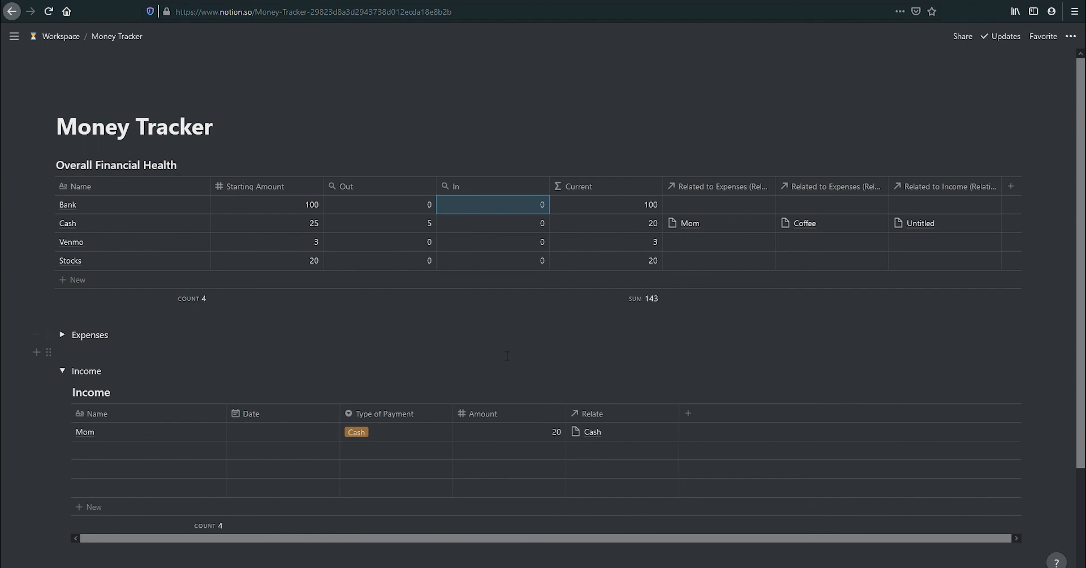
click(507, 356)
drag(949, 284, 947, 318)
click(945, 131)
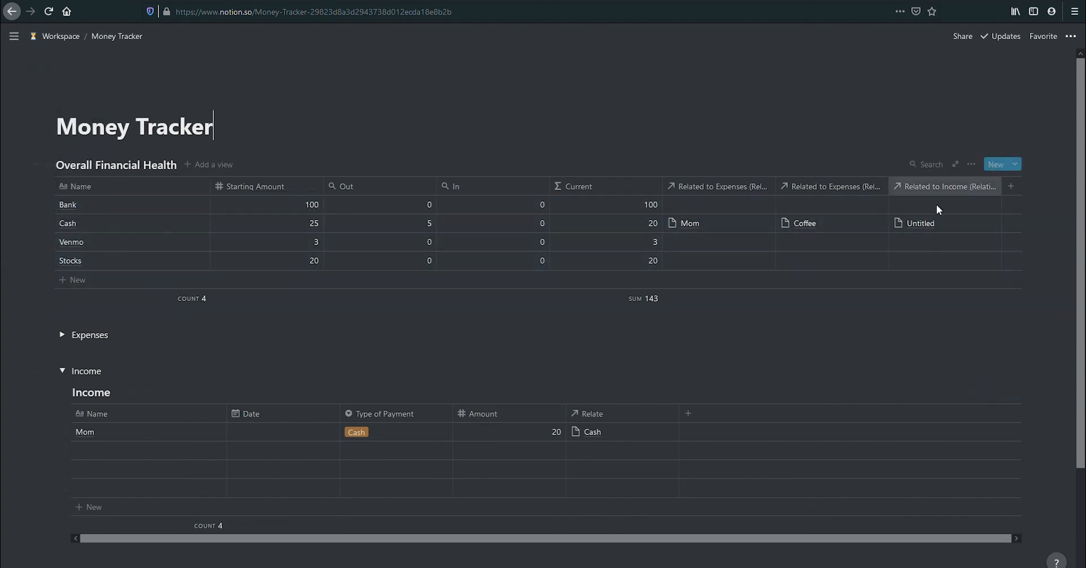
drag(899, 169, 943, 266)
click(942, 219)
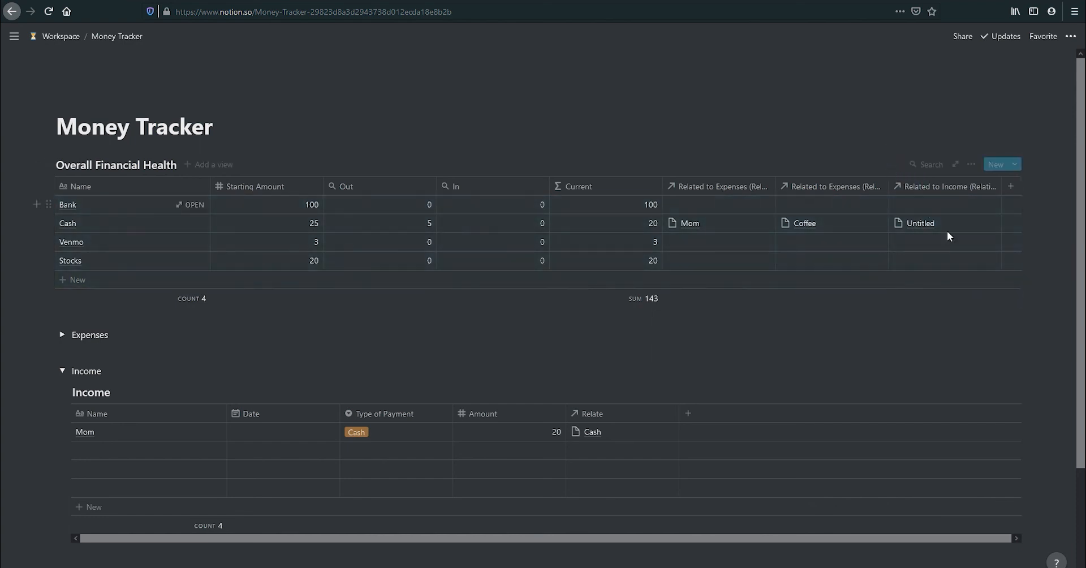
click(939, 185)
click(944, 189)
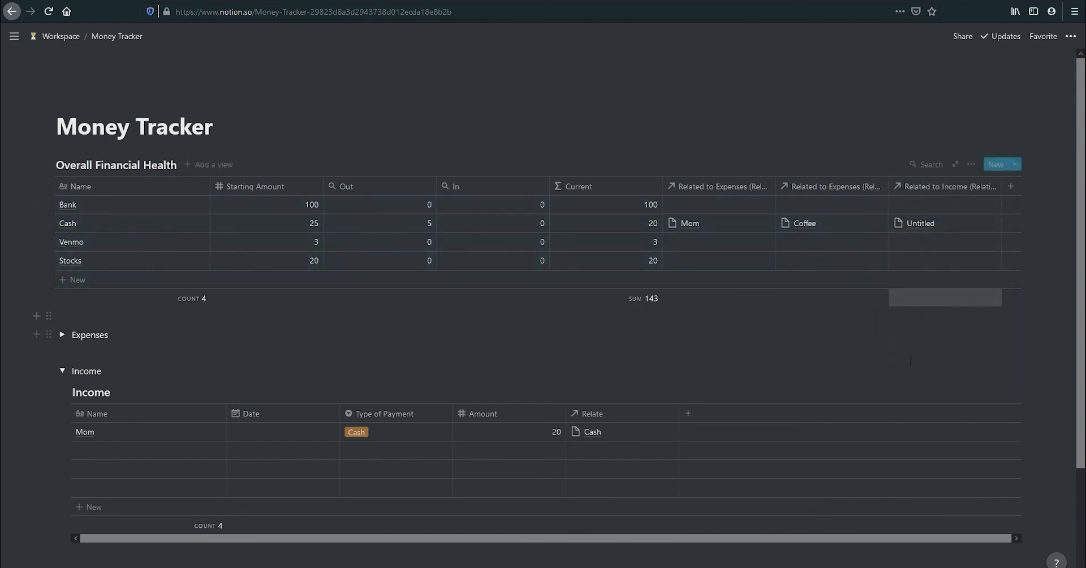
Delete the Related to Income (Relation) 1 column from Overall Financial Health and the Relate column from the Income table.
click(949, 183)
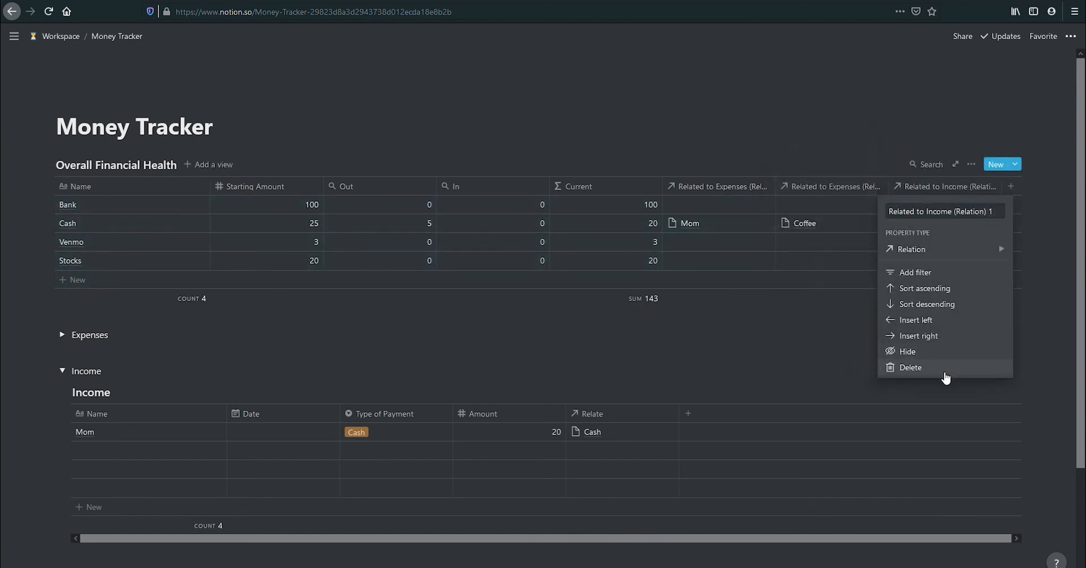
click(946, 369)
click(543, 315)
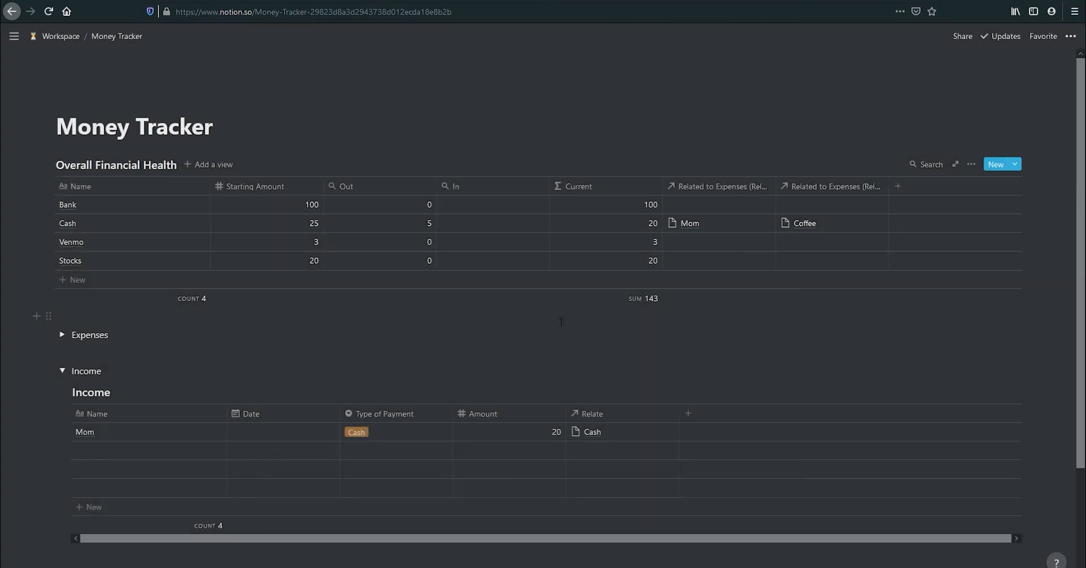
click(622, 414)
click(589, 393)
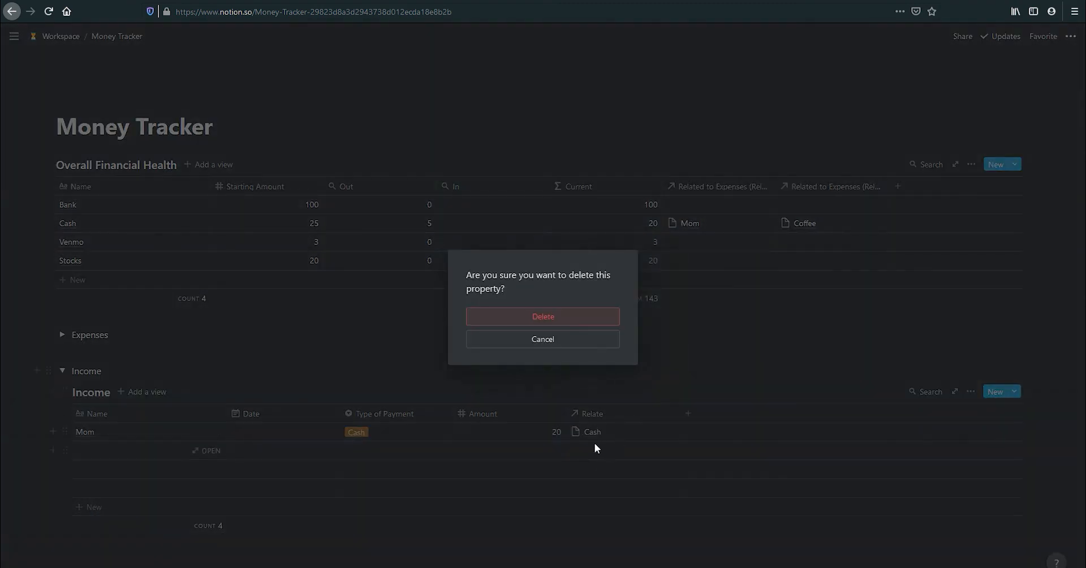
click(543, 317)
Add a Relation column named Relate to the Income table and connect it to the Overall Financial Health database.
click(574, 414)
text(Relate)
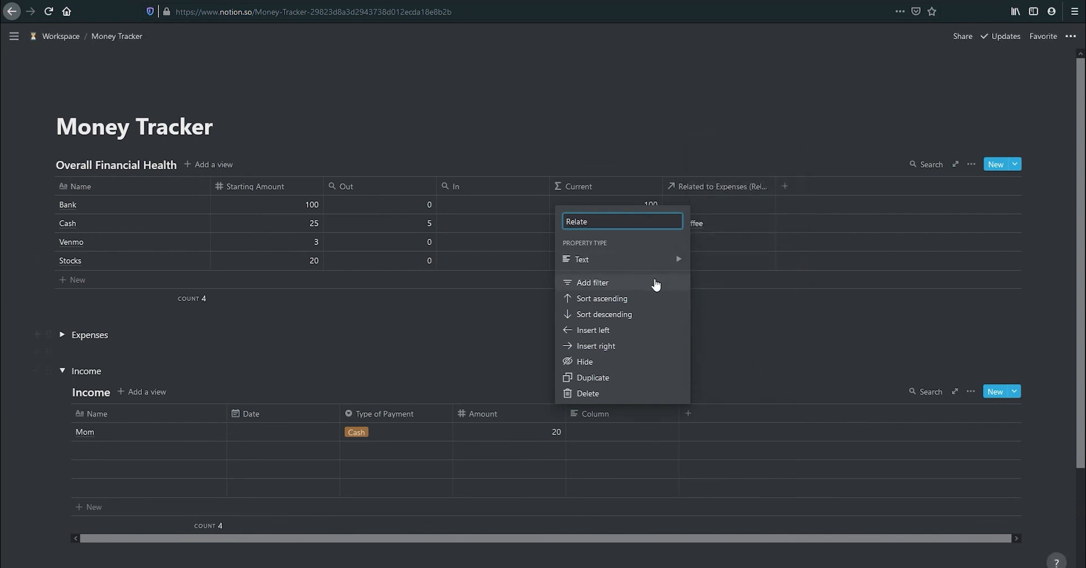
mouse_move(650, 259)
click(745, 371)
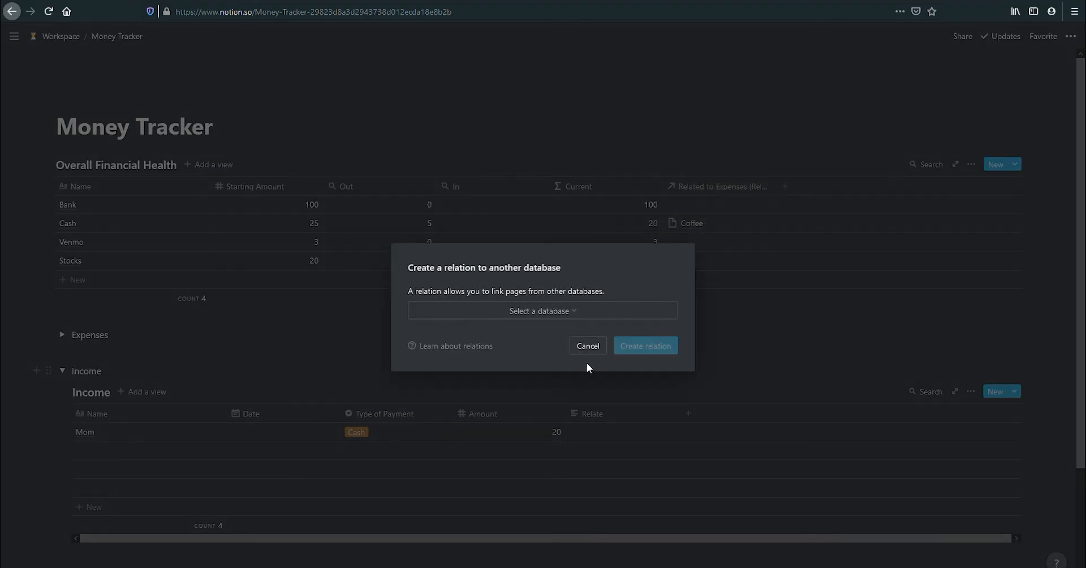
click(520, 313)
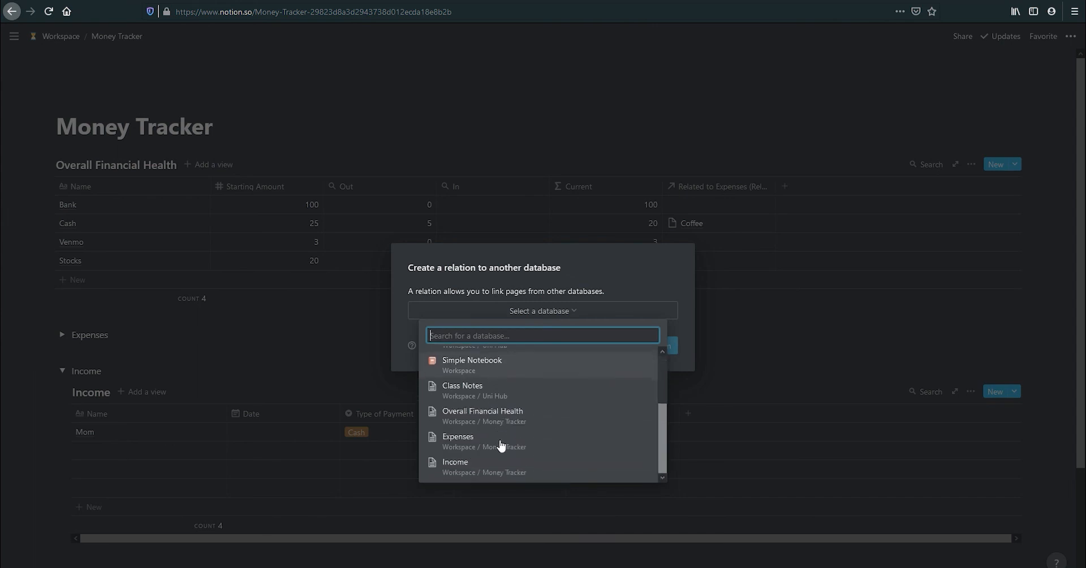
click(505, 424)
click(621, 346)
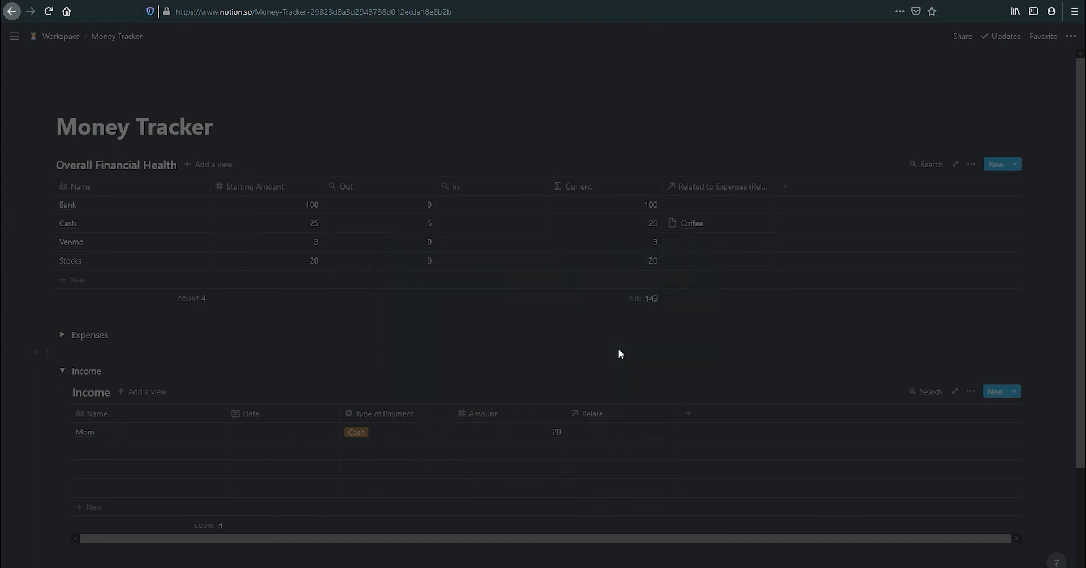
Link the Mom row of the Income table to the Cash account through its Relate property.
click(651, 432)
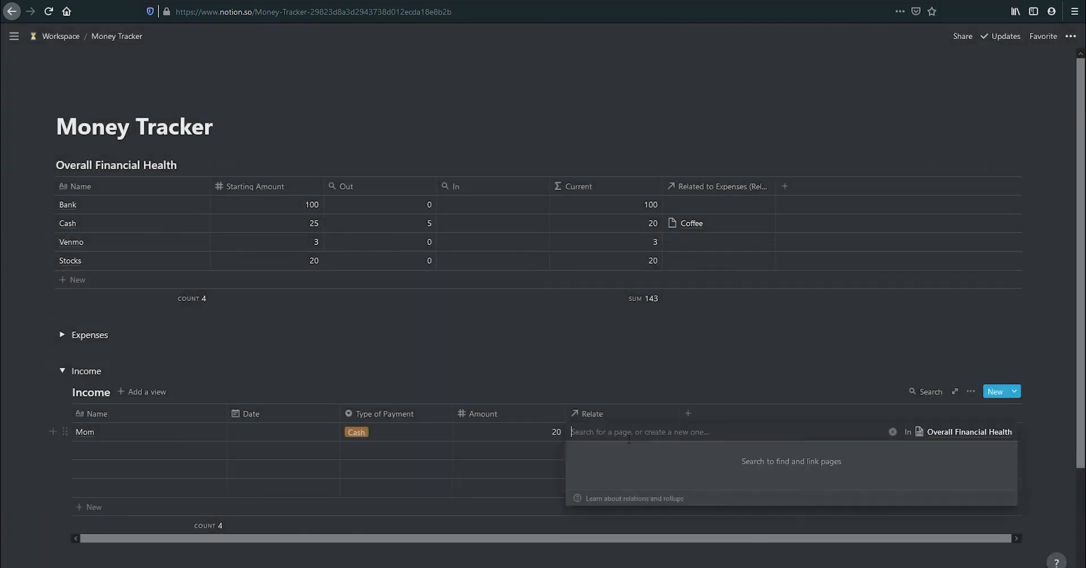
click(568, 524)
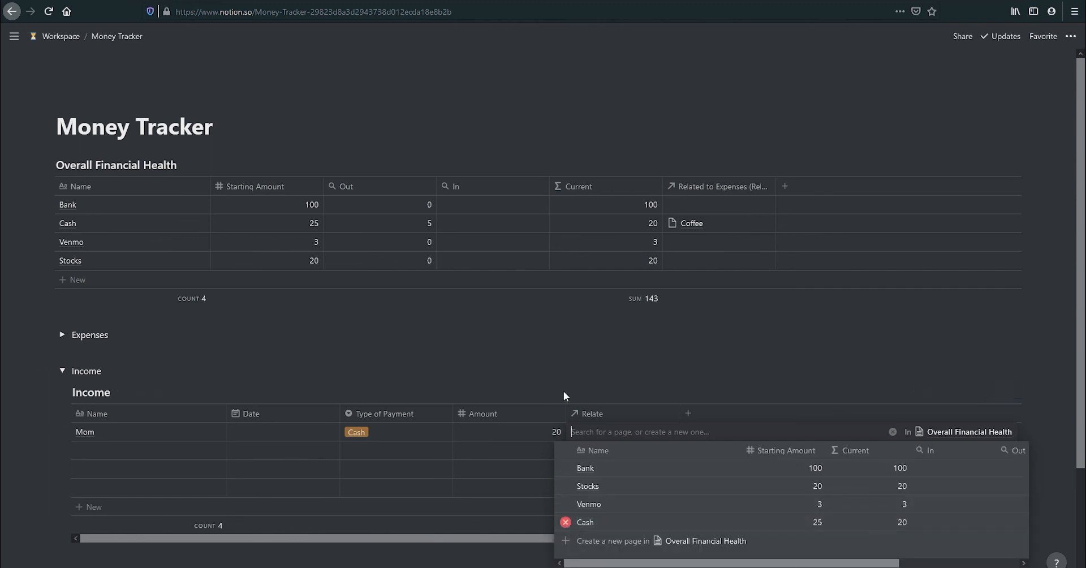
click(565, 395)
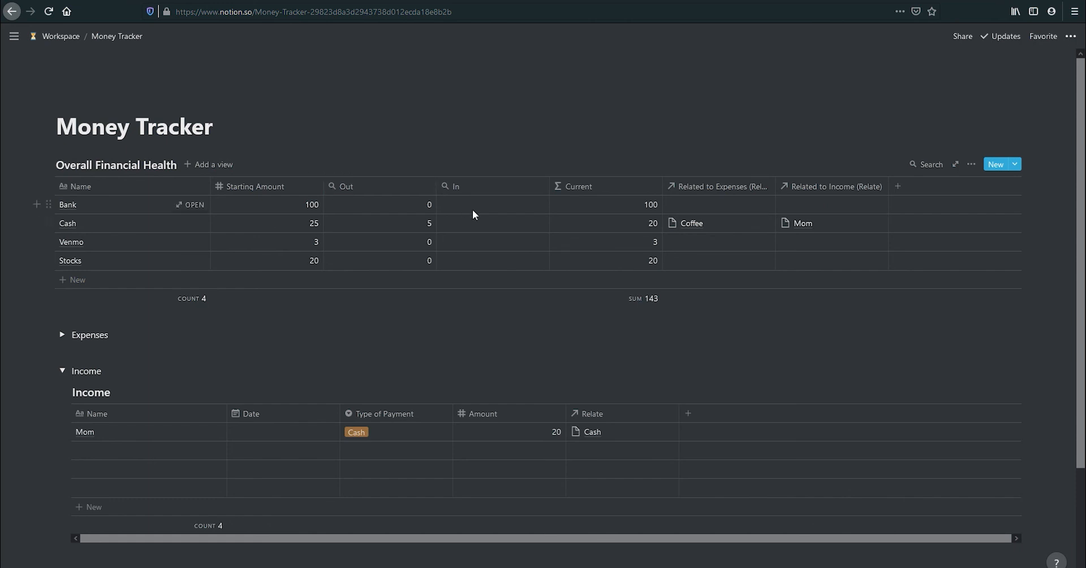
Set the In rollup to the Related to Income (Relate) relation, the Amount property and the Sum calculation.
click(467, 225)
click(505, 261)
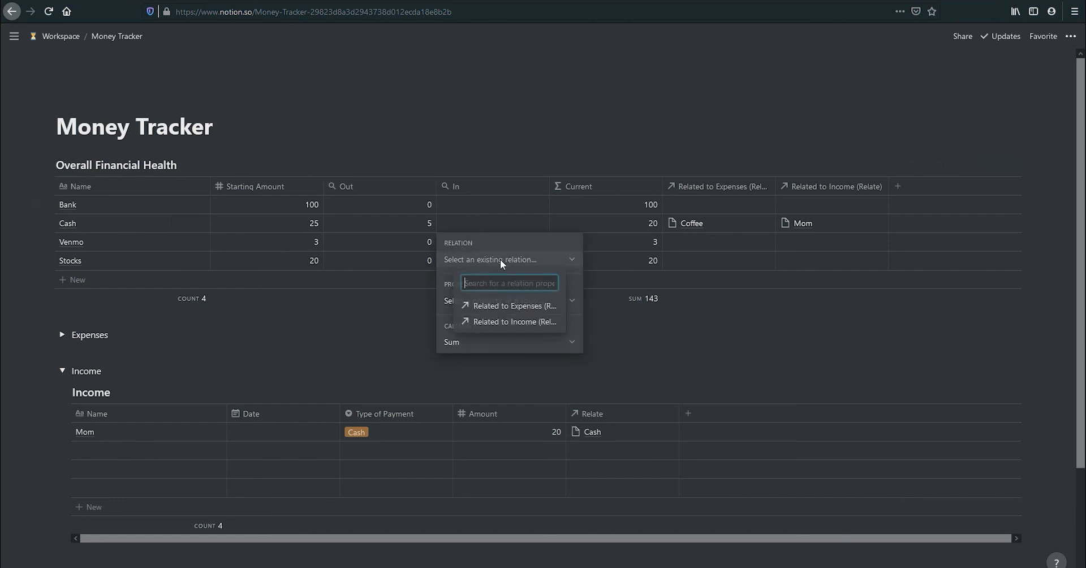
click(523, 320)
click(499, 314)
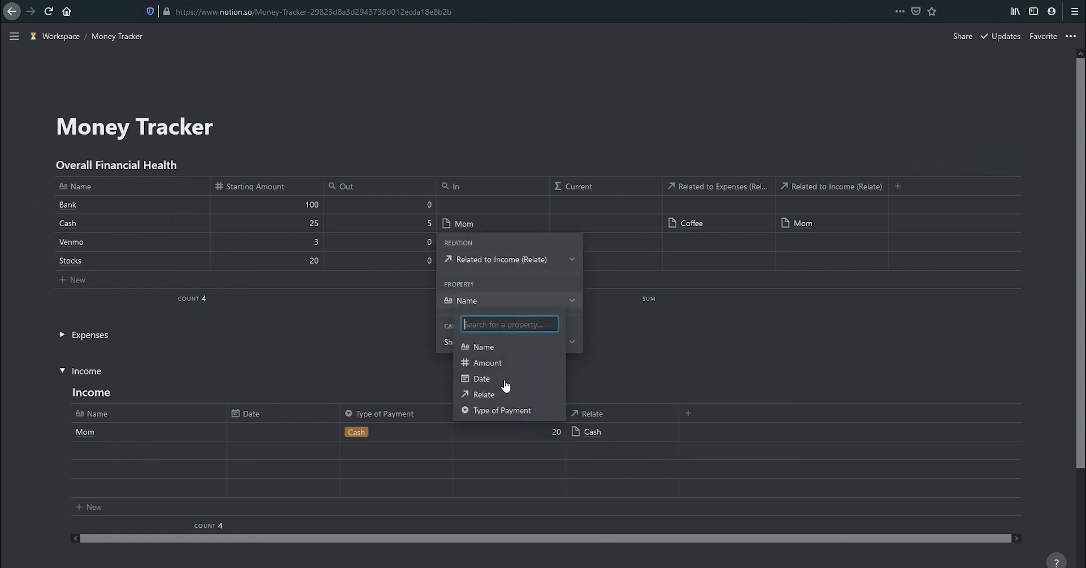
click(508, 362)
click(481, 342)
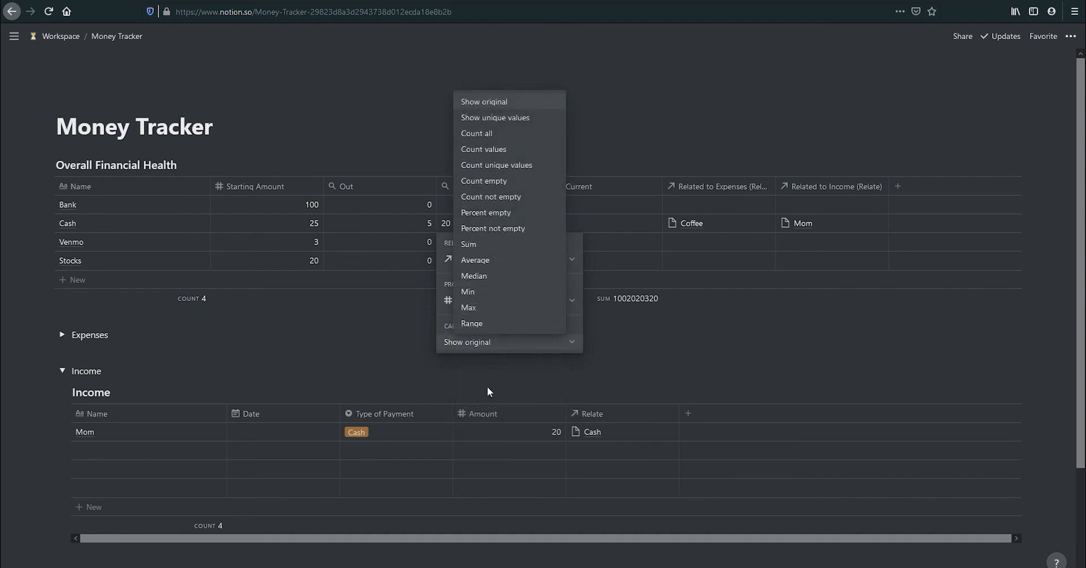
click(487, 242)
click(744, 355)
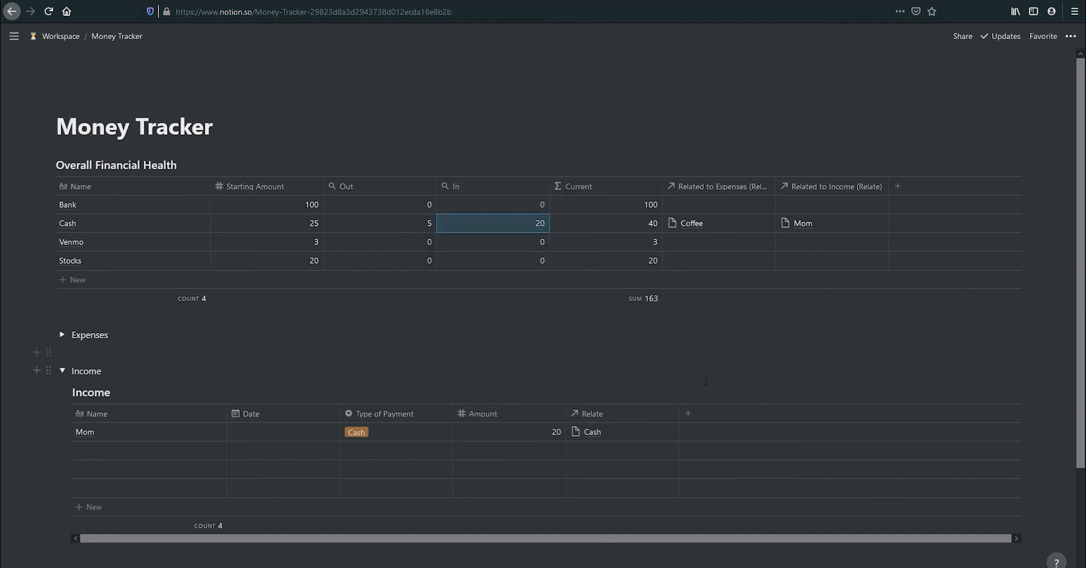
Collapse the Income toggle and remove the blank line between the Expenses and Income toggles.
click(528, 374)
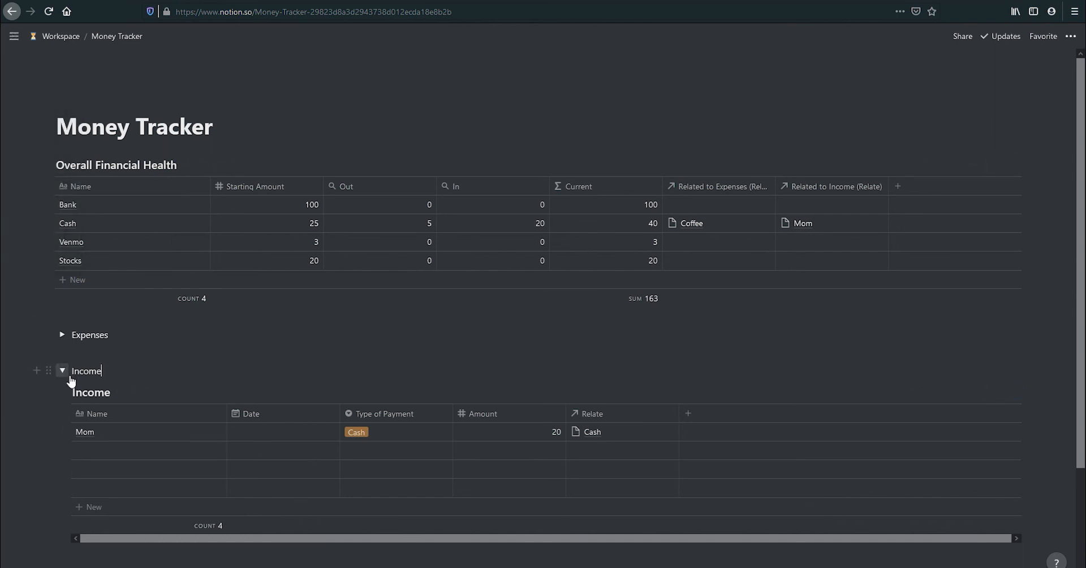
click(62, 370)
click(98, 354)
key(BackSpace)
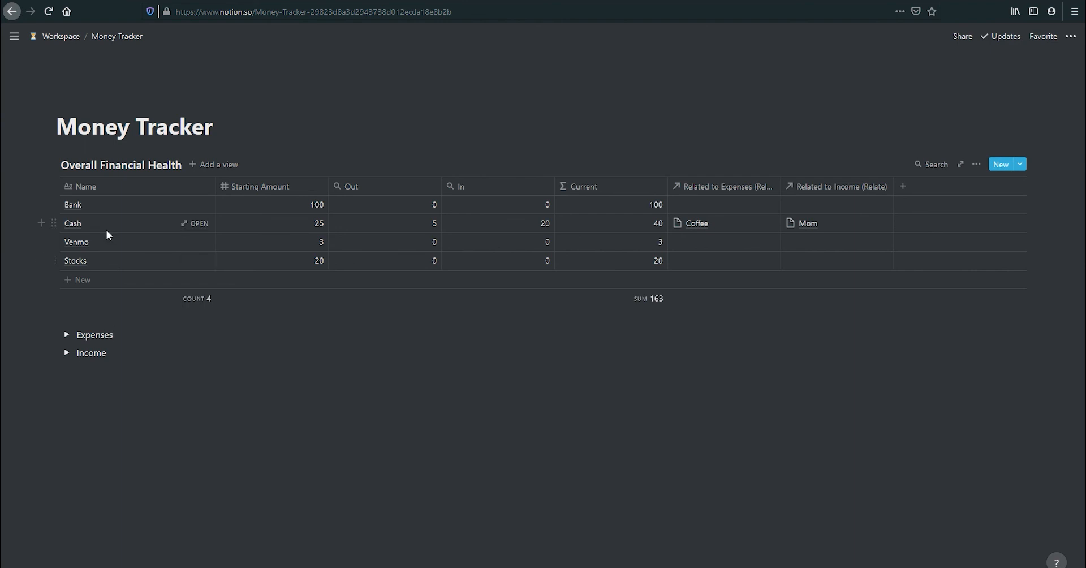
Add a column named Type of Purchase to the Expenses table and make it a Select property.
click(66, 334)
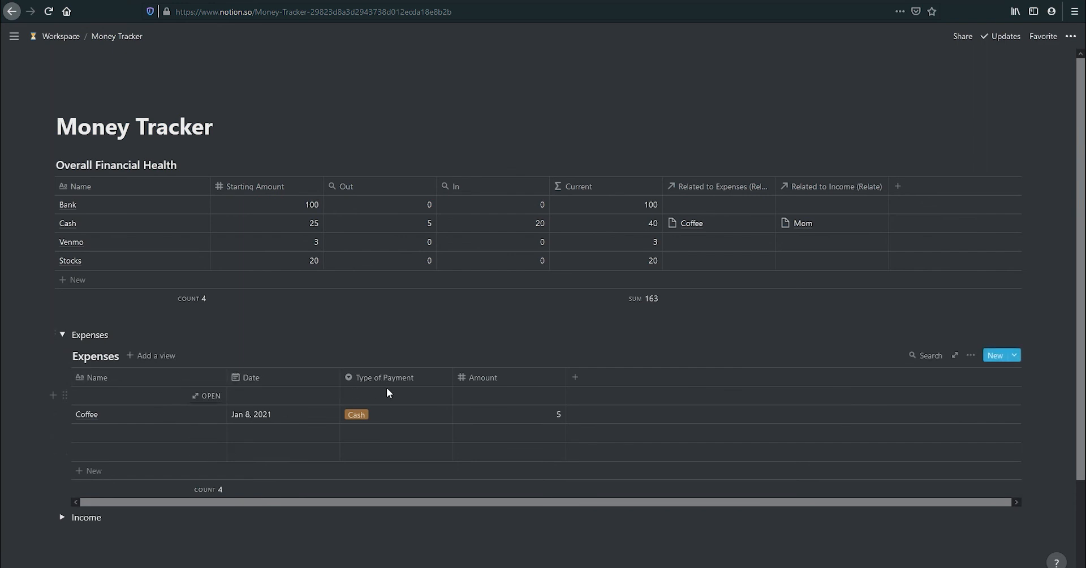
click(580, 377)
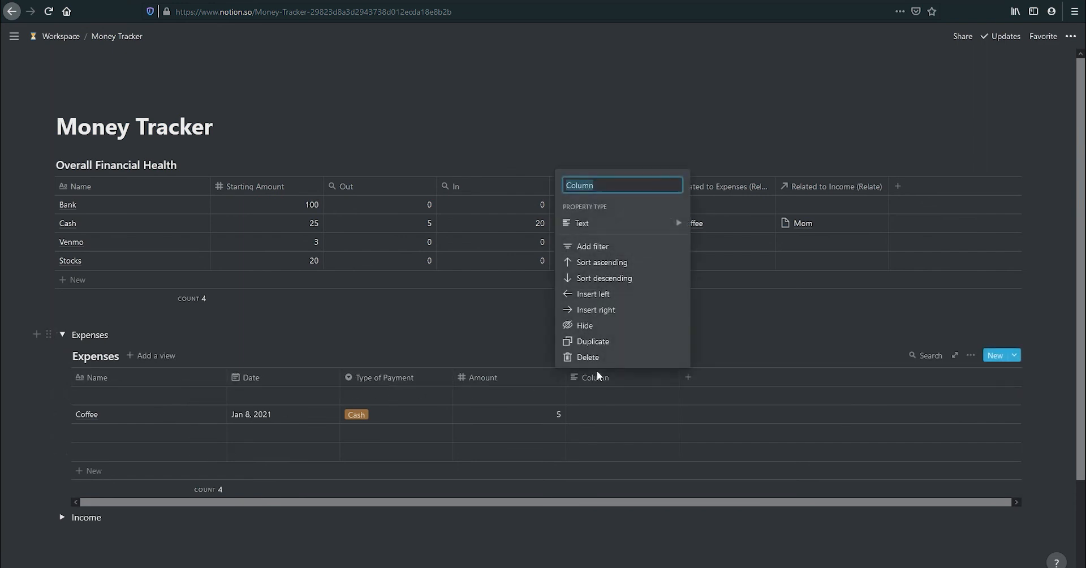
text(Type of Purchase)
key(Return)
click(633, 375)
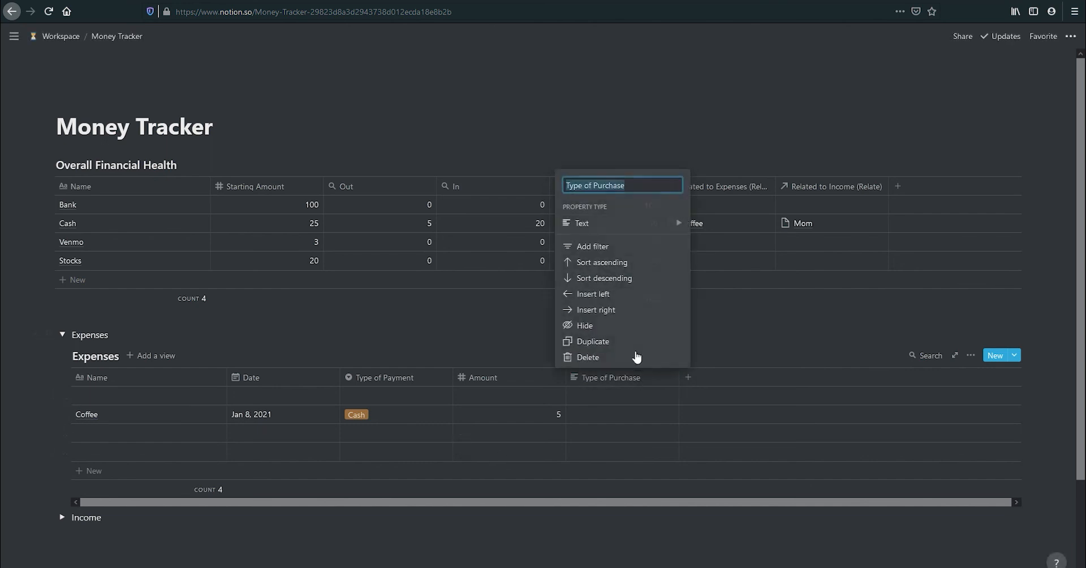
click(628, 222)
click(736, 152)
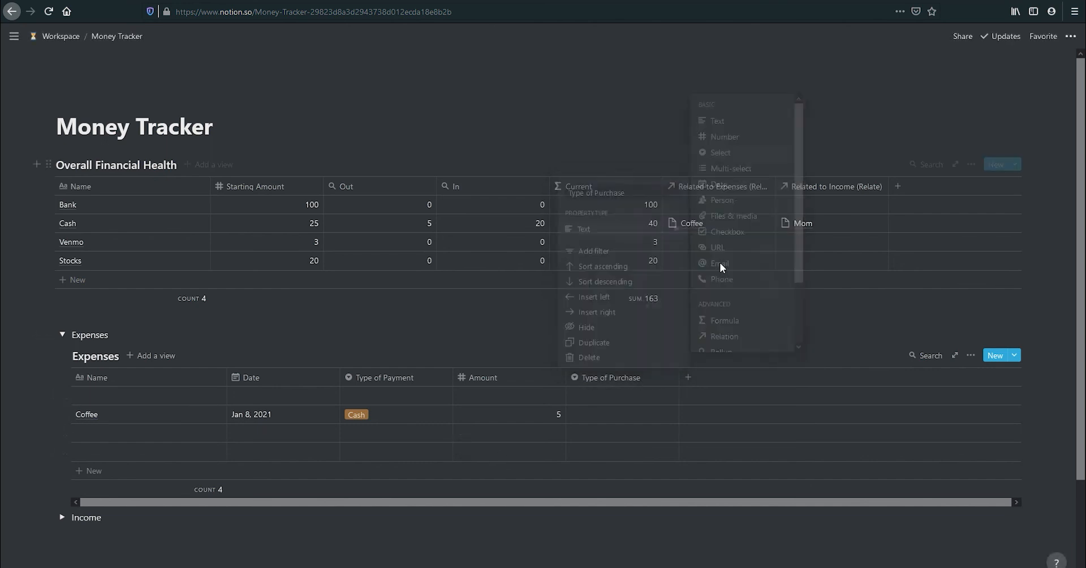
Create a Drink option as the Coffee row's Type of Purchase.
click(617, 412)
text(Drink)
key(Return)
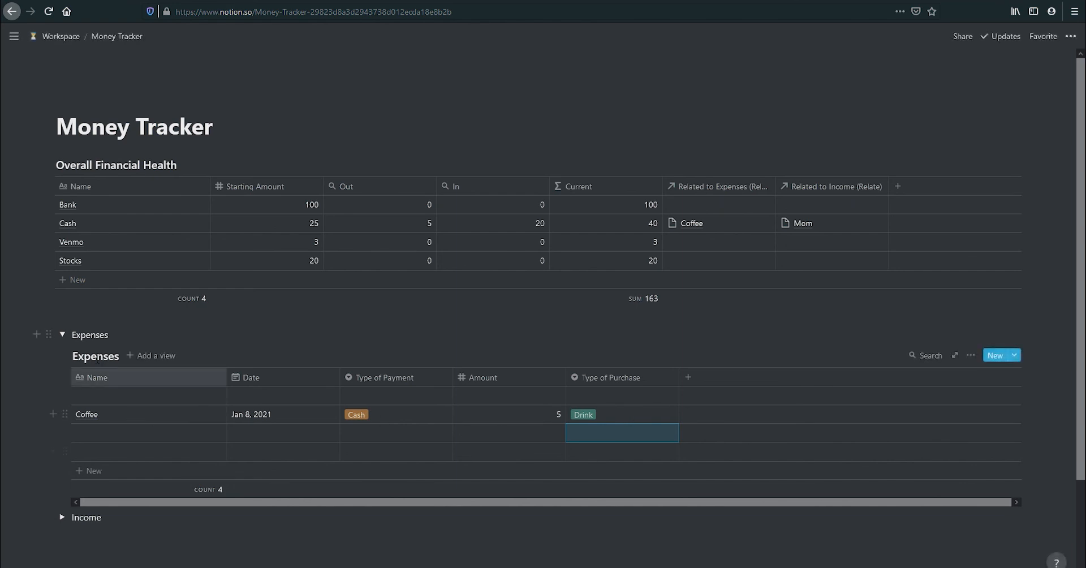
Collapse the Expenses toggle and return to the Workspace page.
click(72, 338)
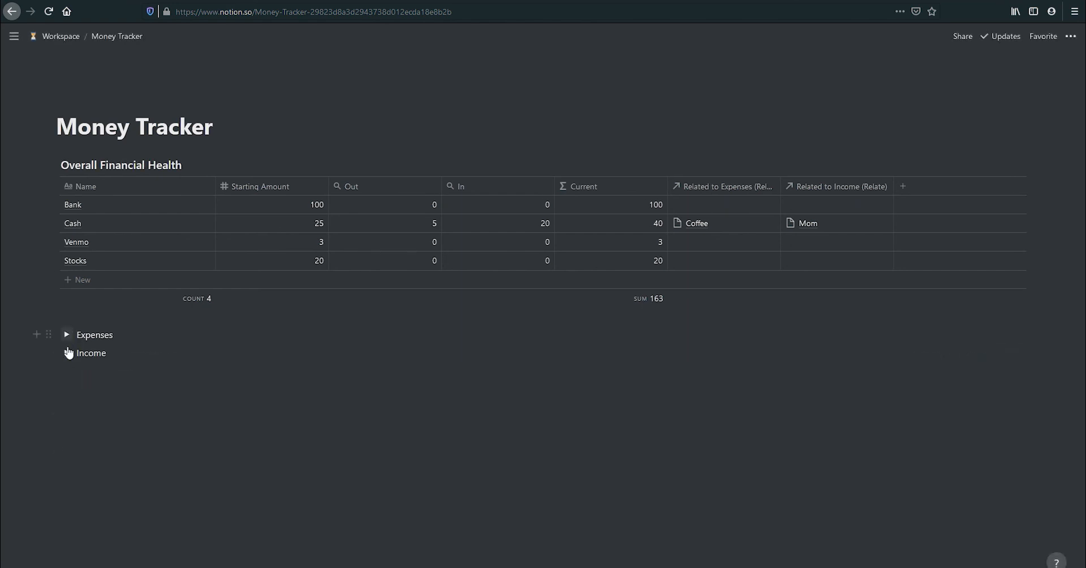
click(72, 339)
click(71, 339)
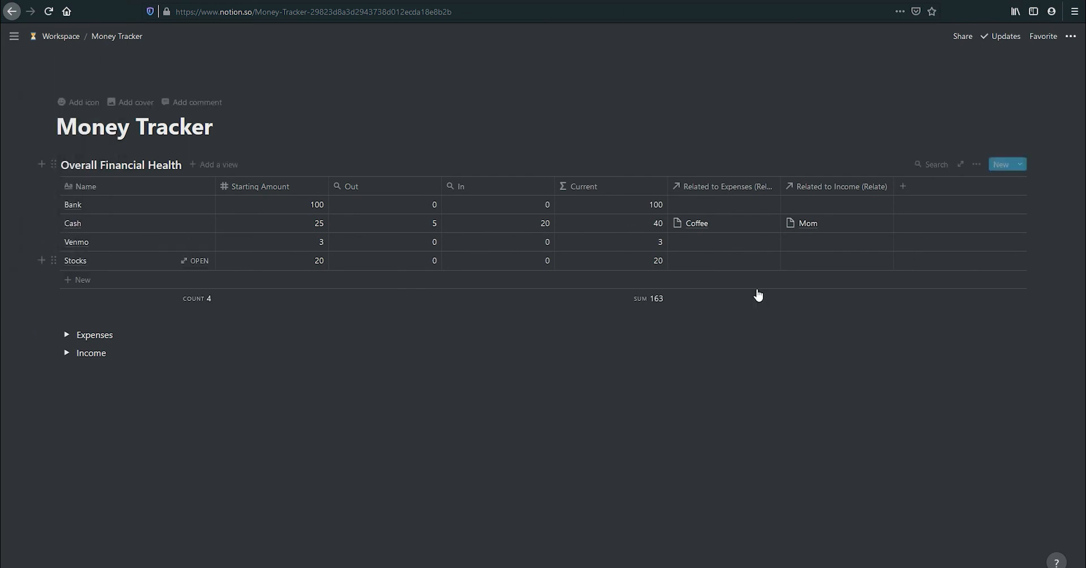
click(62, 36)
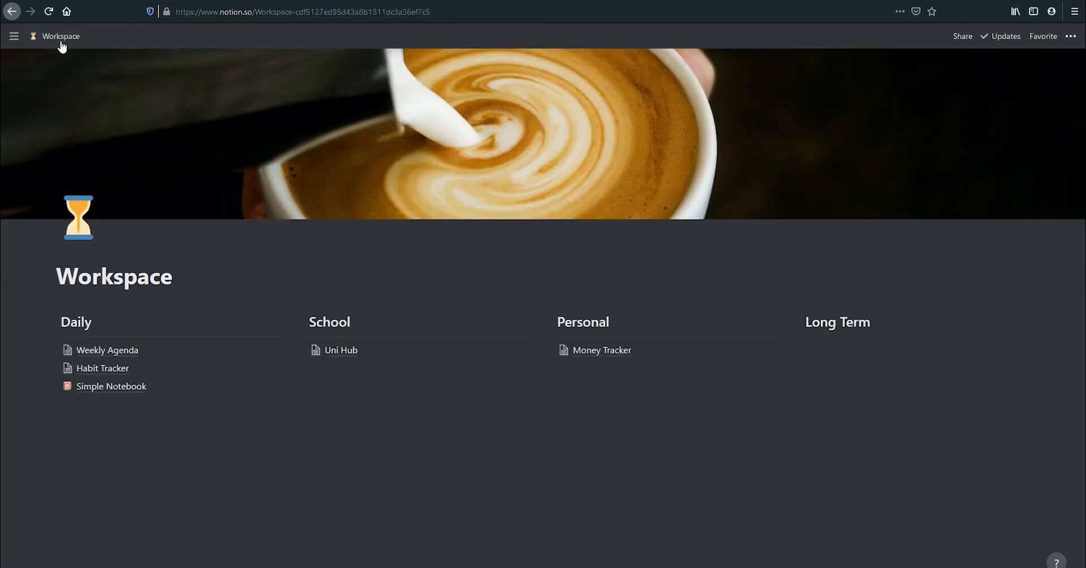